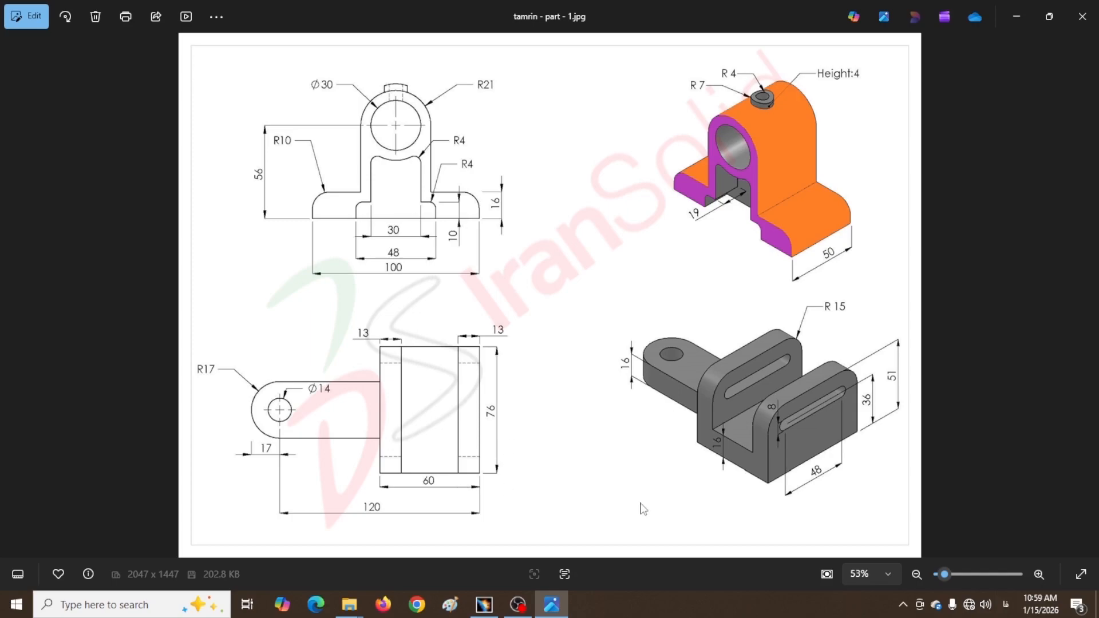
Switch from the pillow-block reference drawing in Photos to the empty CATIA Part4 document
key(alt+Tab)
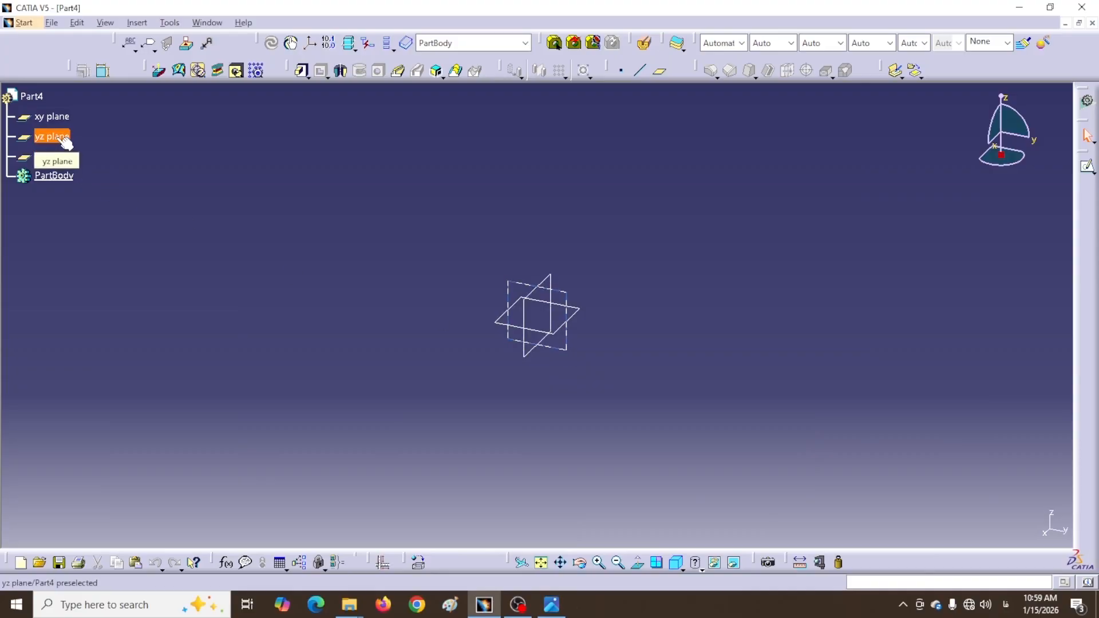
Open a sketch on the yz plane and draw the U's top-right, right, bottom and left outer lines
click(553, 349)
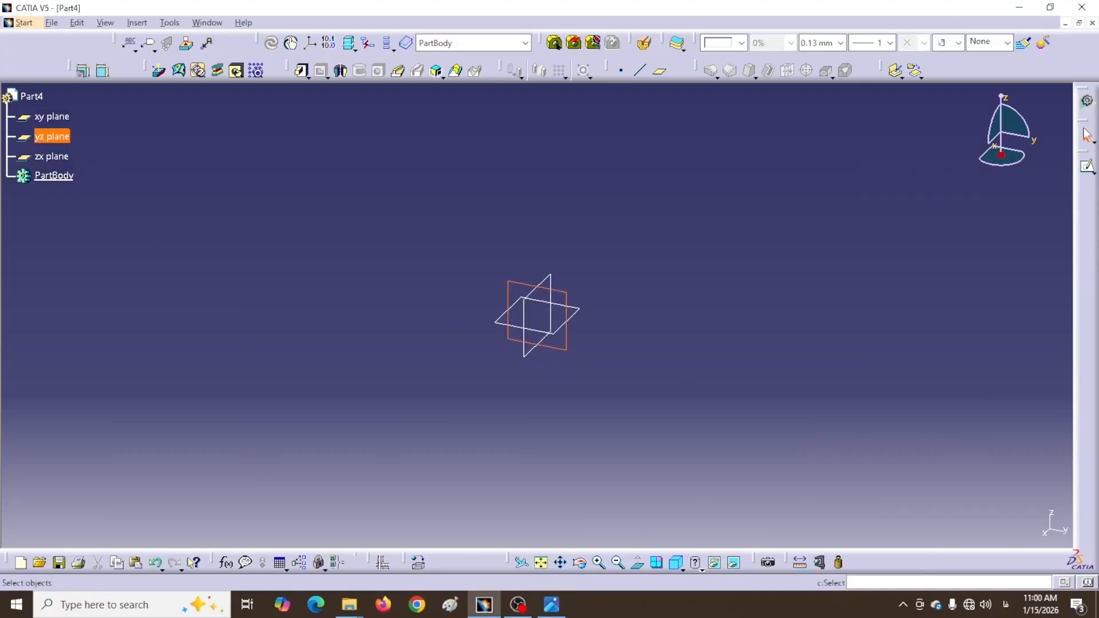
click(1088, 167)
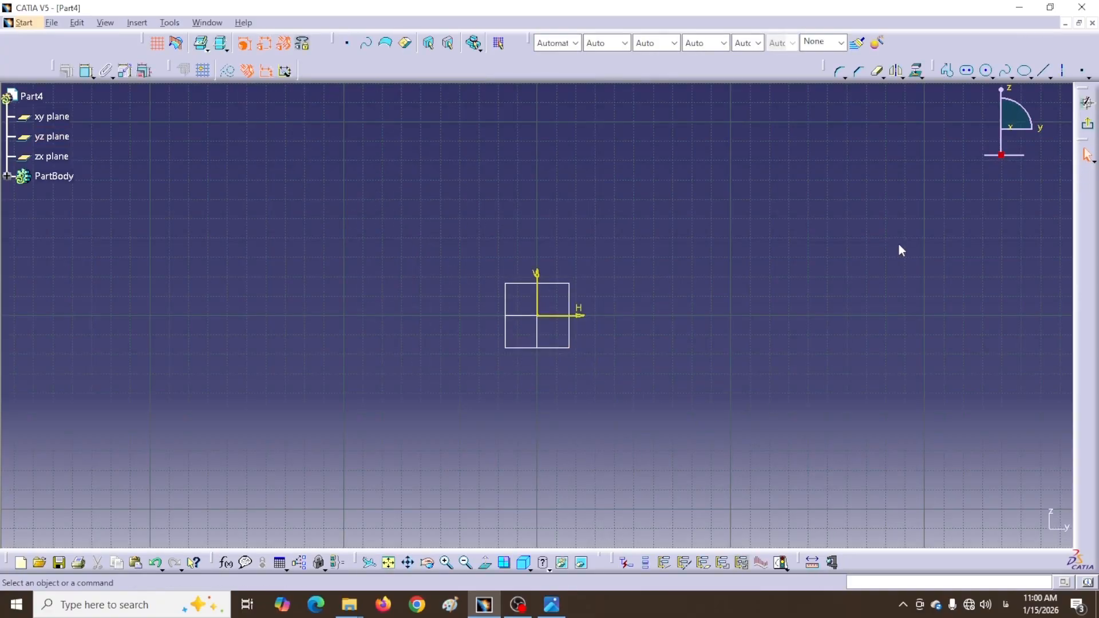
click(476, 73)
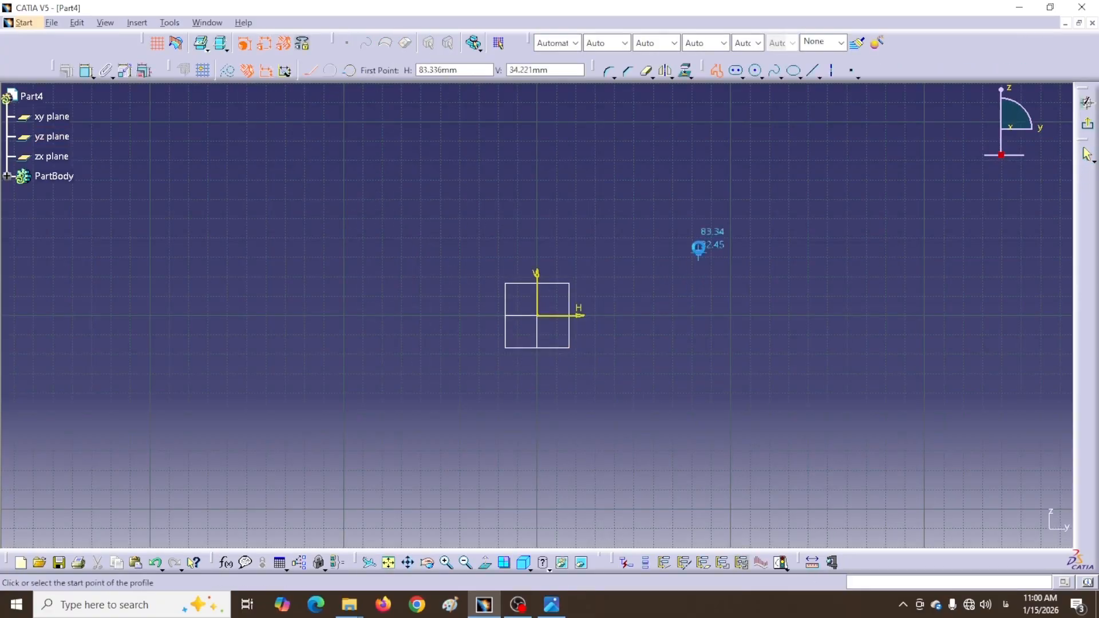
click(640, 235)
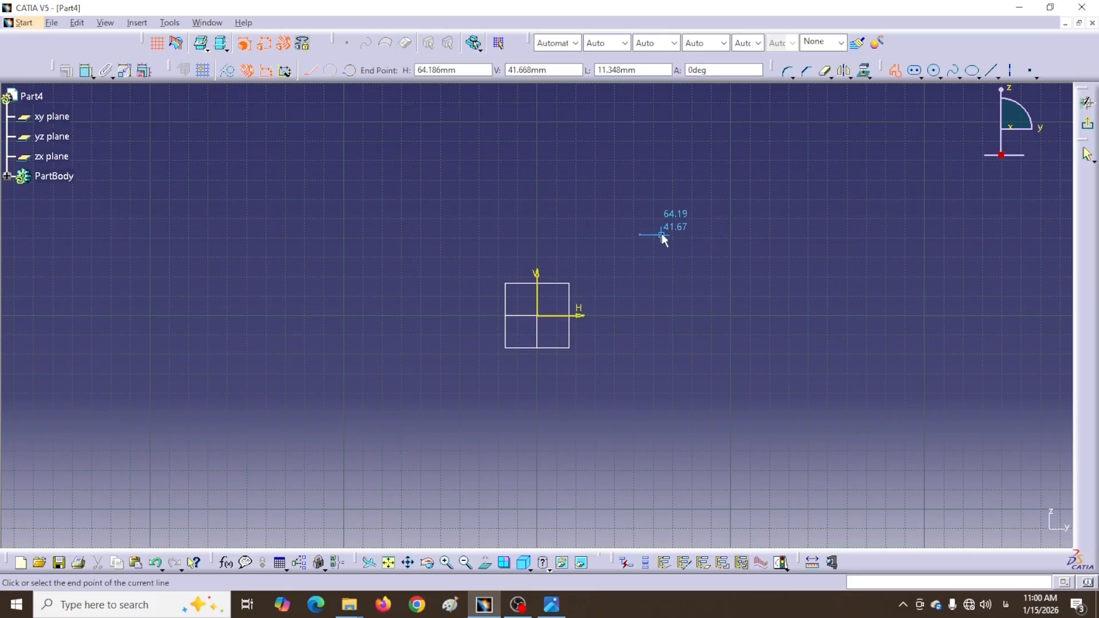
click(667, 234)
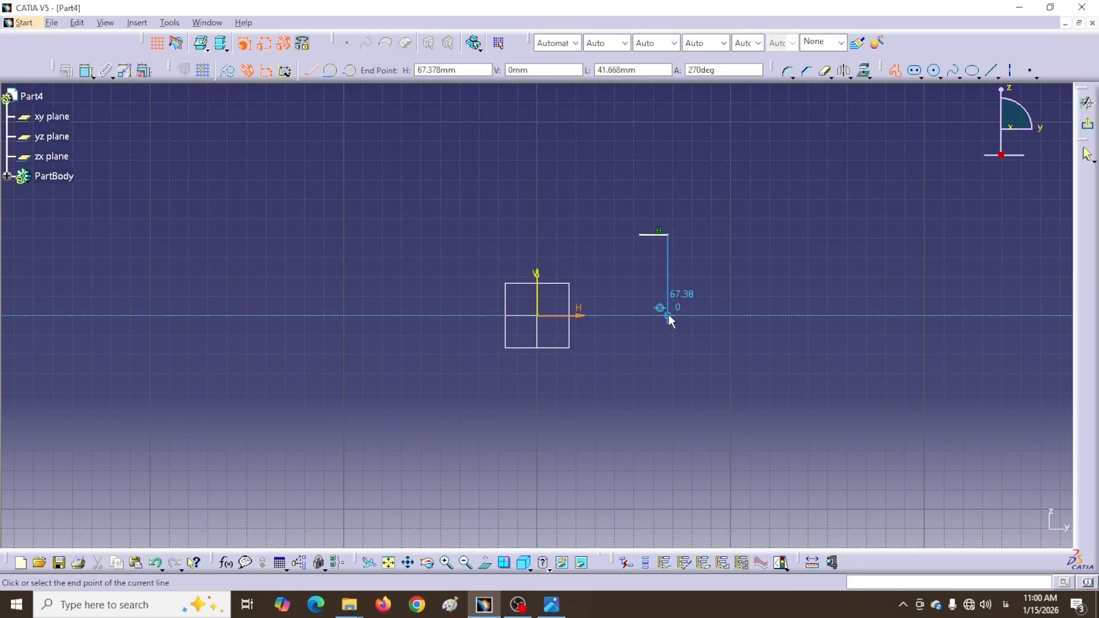
click(669, 314)
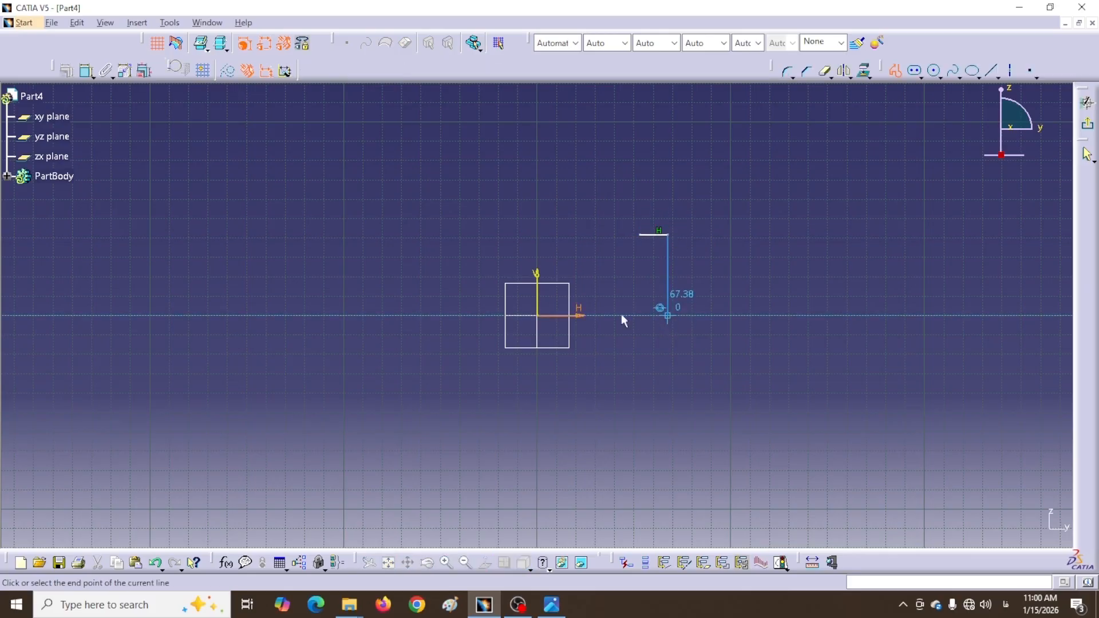
click(389, 314)
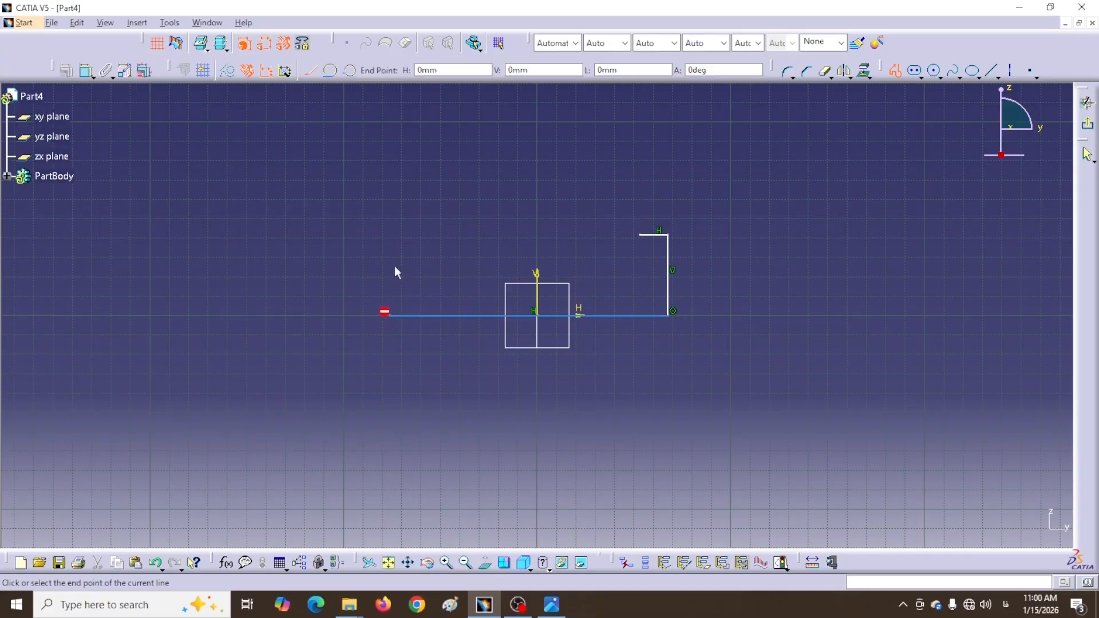
click(389, 234)
Draw the top-left segment, inner walls and inner floor to close the eight-line U profile
click(427, 235)
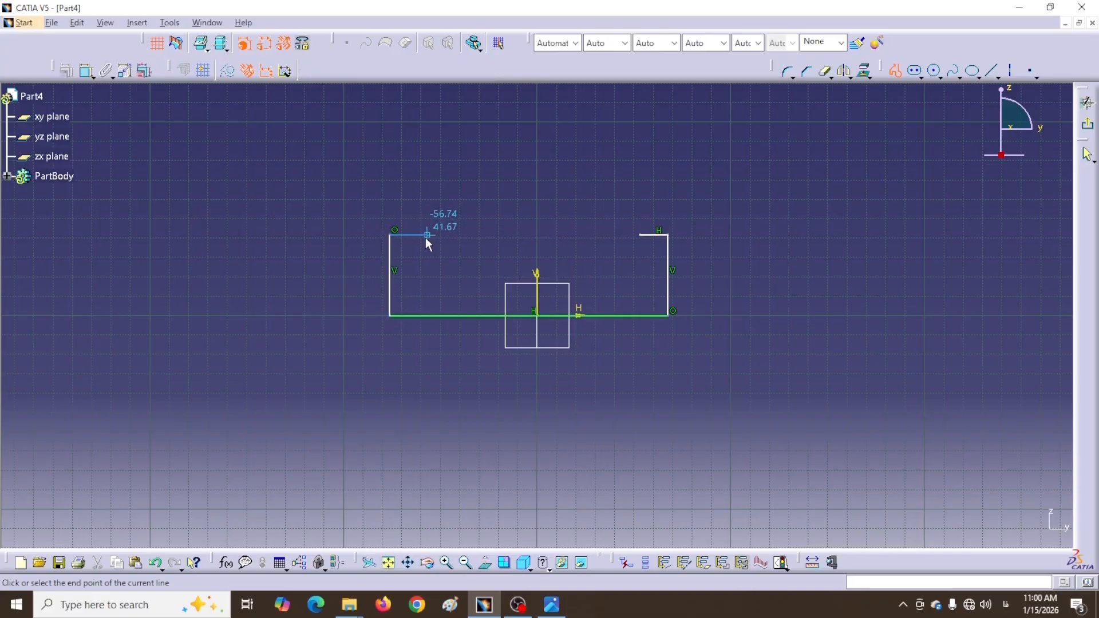
click(427, 287)
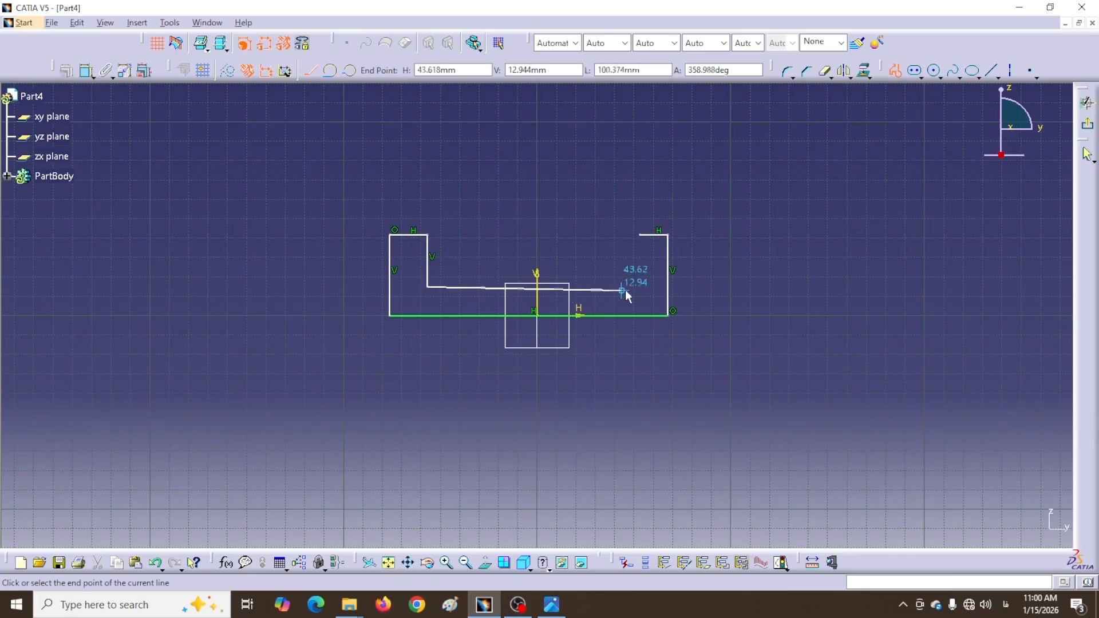
click(640, 286)
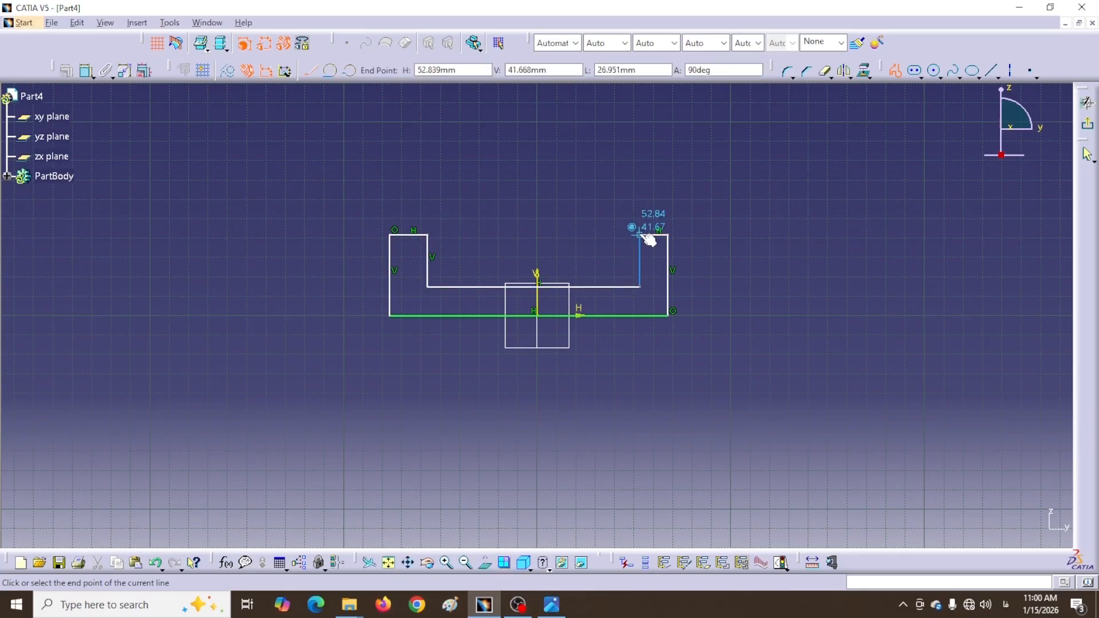
click(640, 234)
click(639, 234)
click(813, 281)
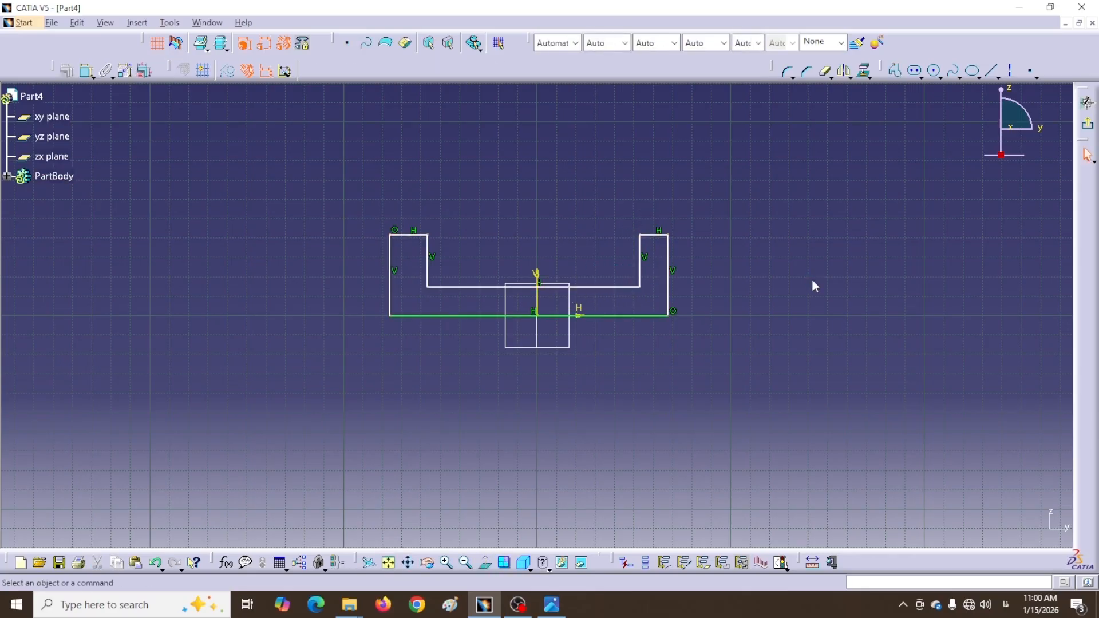
click(87, 70)
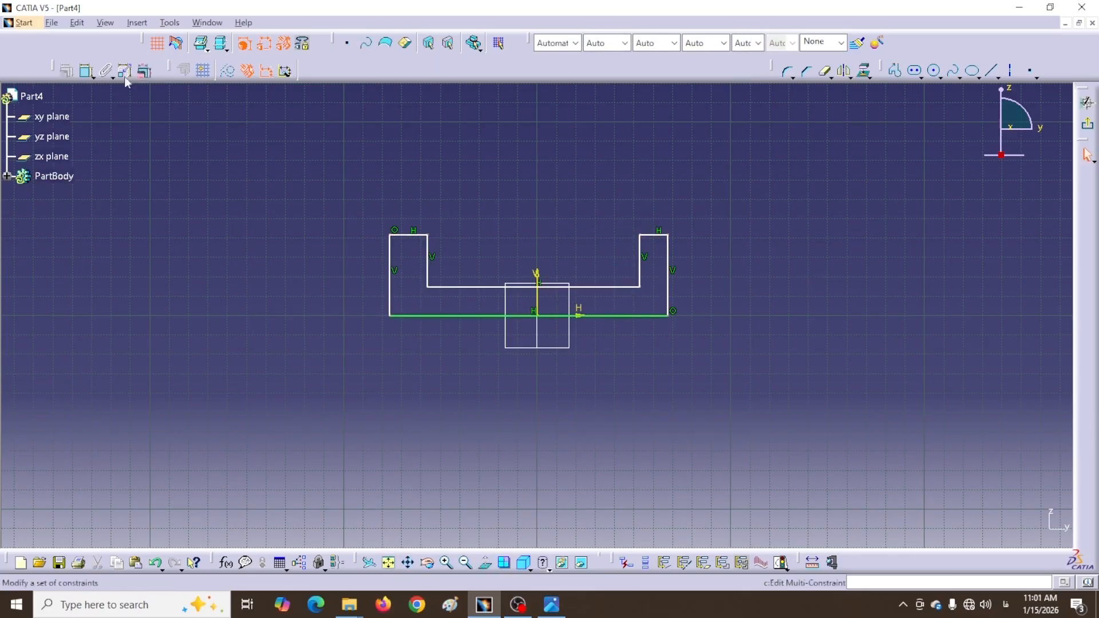
Constrain the two outer side walls symmetric about the vertical axis
click(390, 299)
click(670, 307)
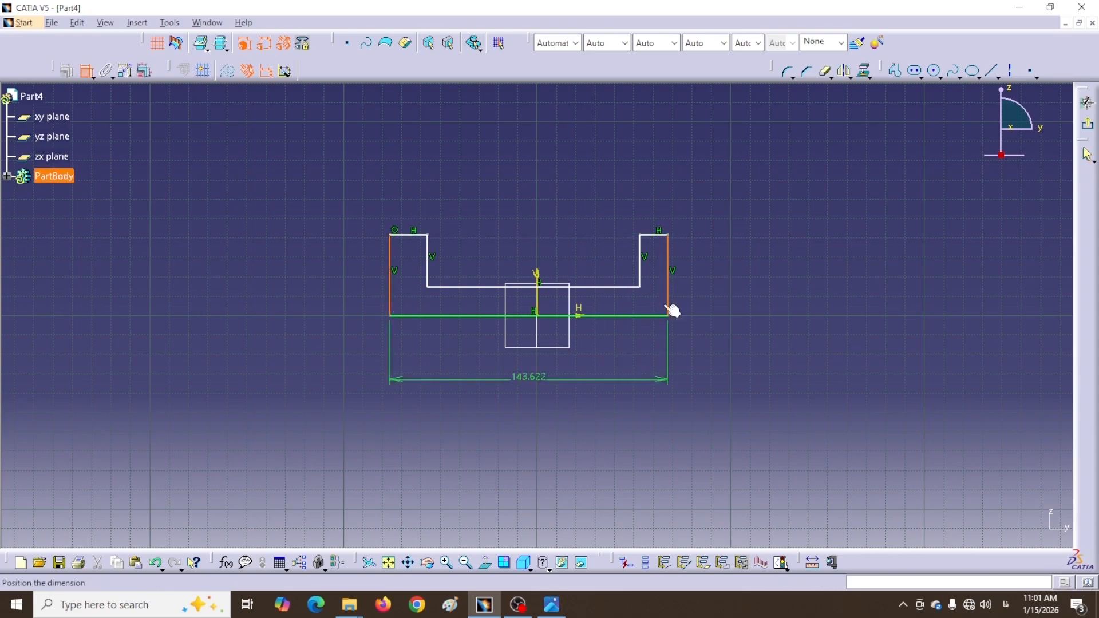
right_click(559, 414)
click(595, 383)
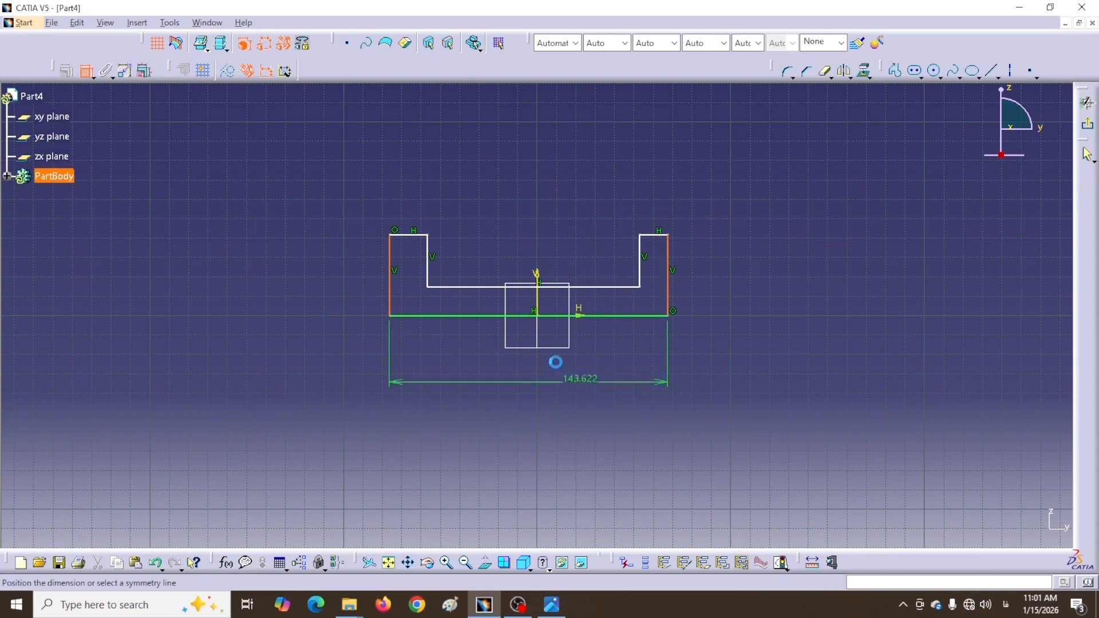
click(536, 303)
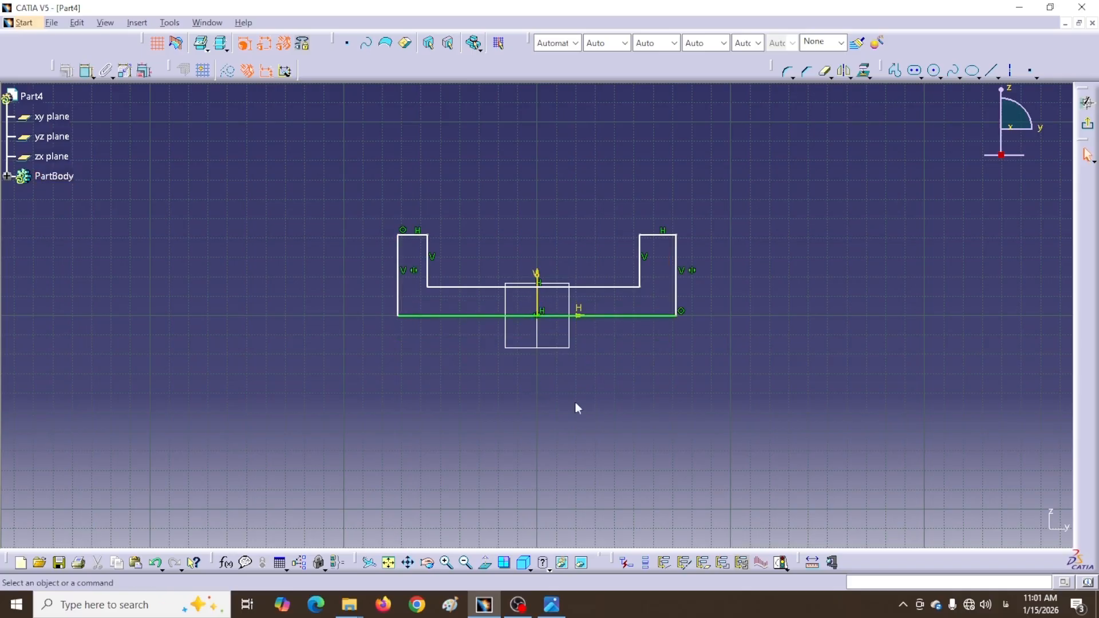
click(87, 71)
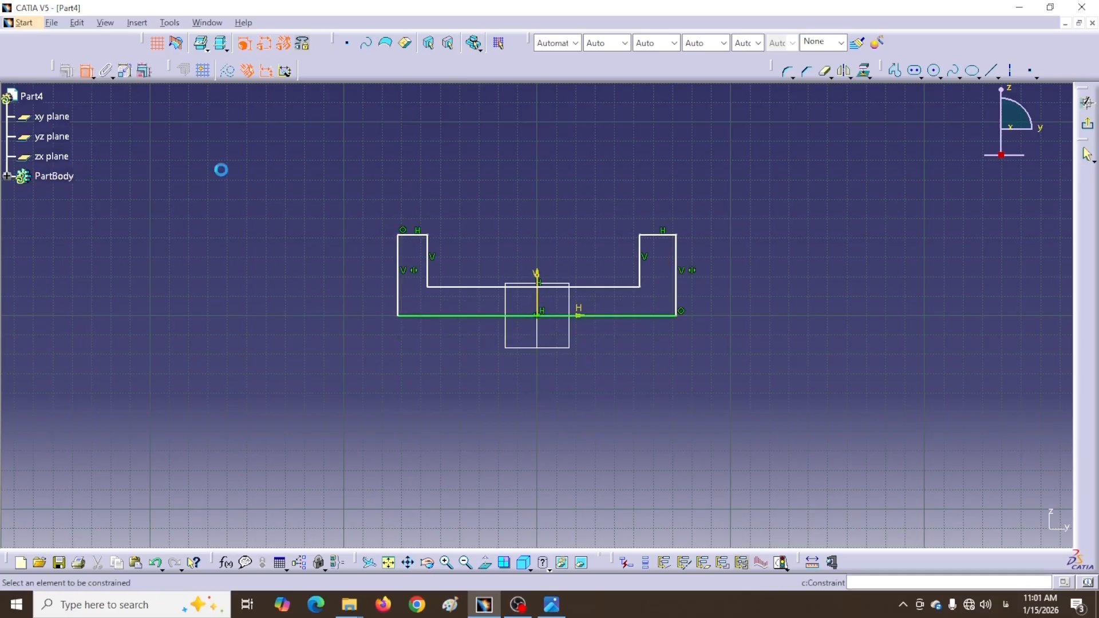
Constrain the two inner side walls symmetric about the vertical axis
click(644, 276)
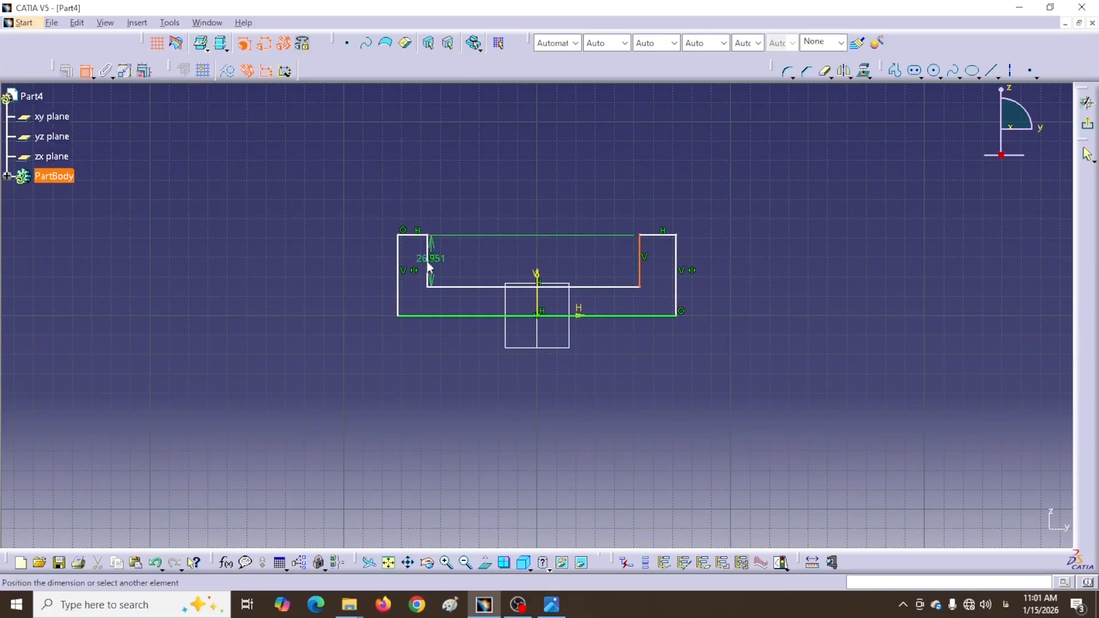
click(430, 265)
right_click(513, 184)
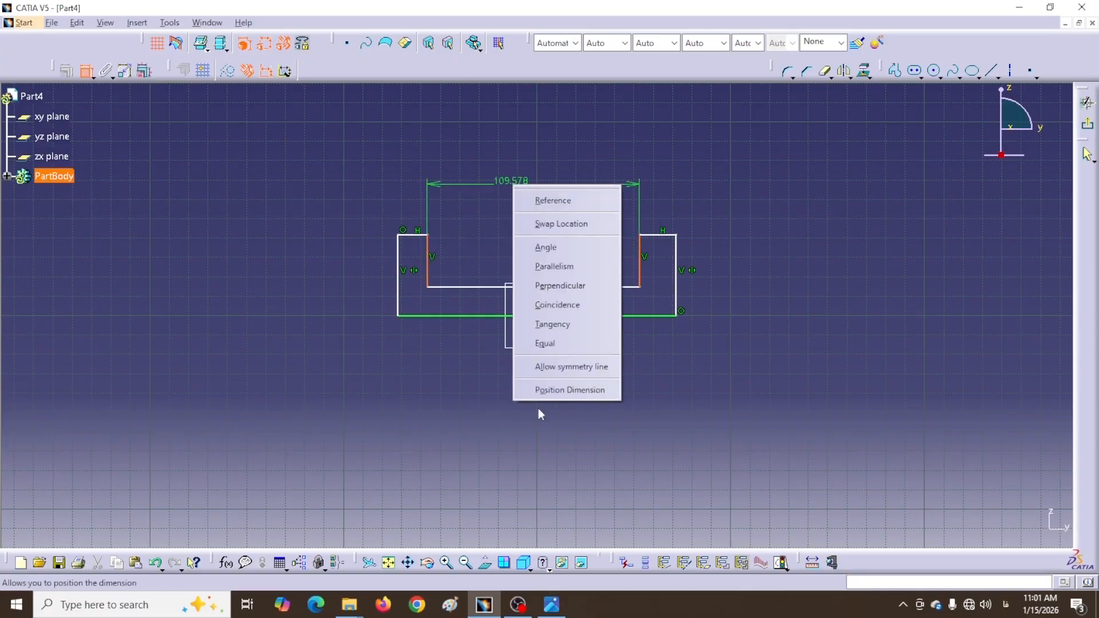
click(542, 367)
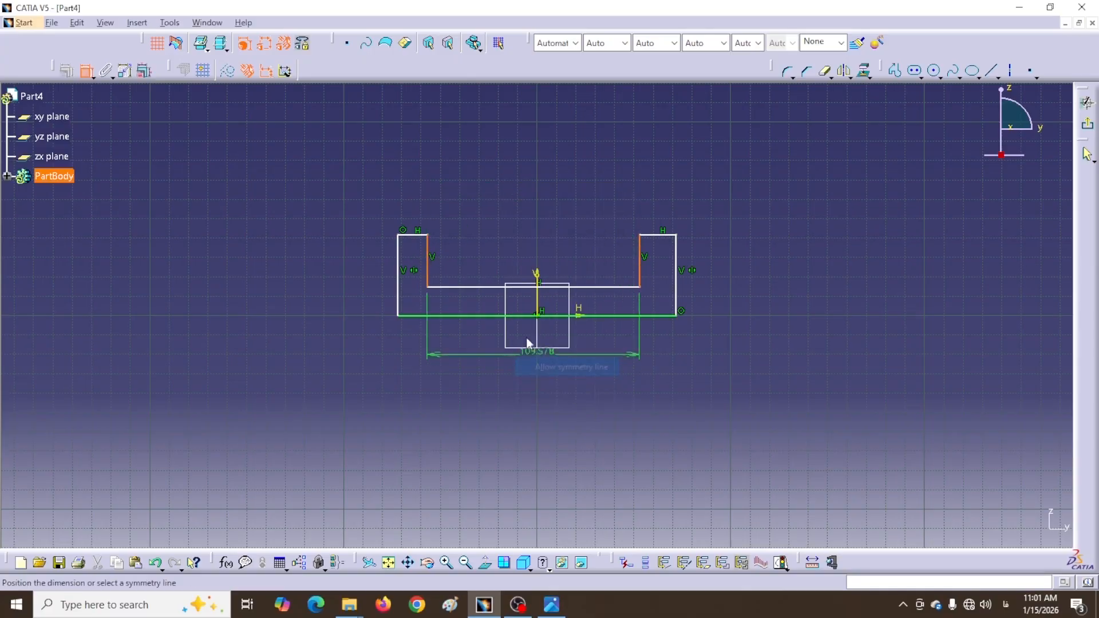
click(539, 304)
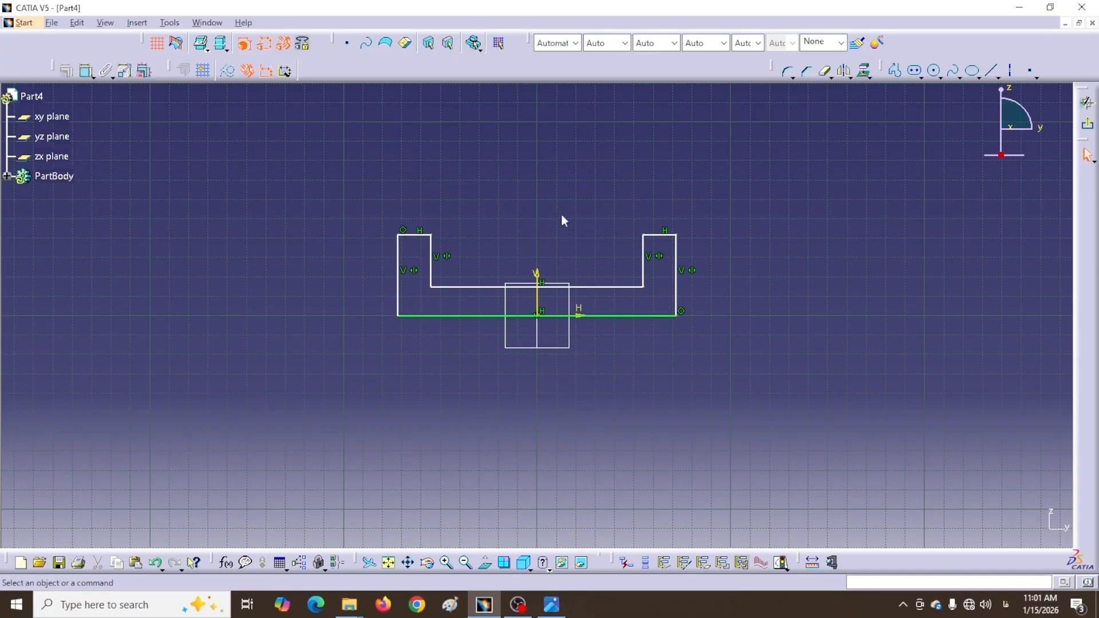
click(87, 70)
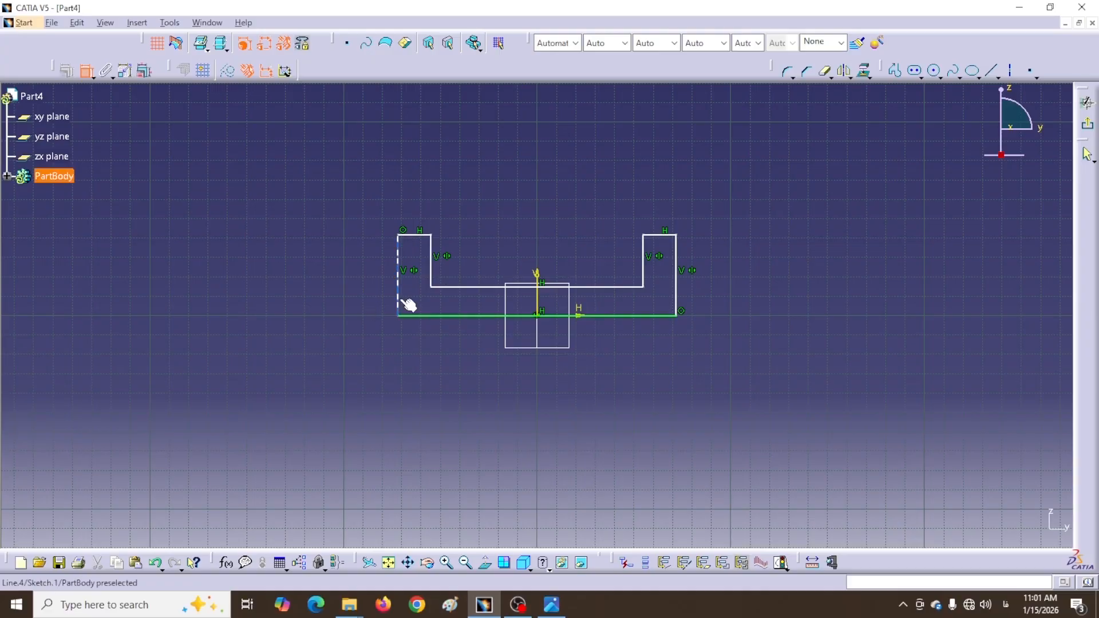
Dimension the bottom edge to 60 mm and tidy the U shape and dimension text
click(464, 316)
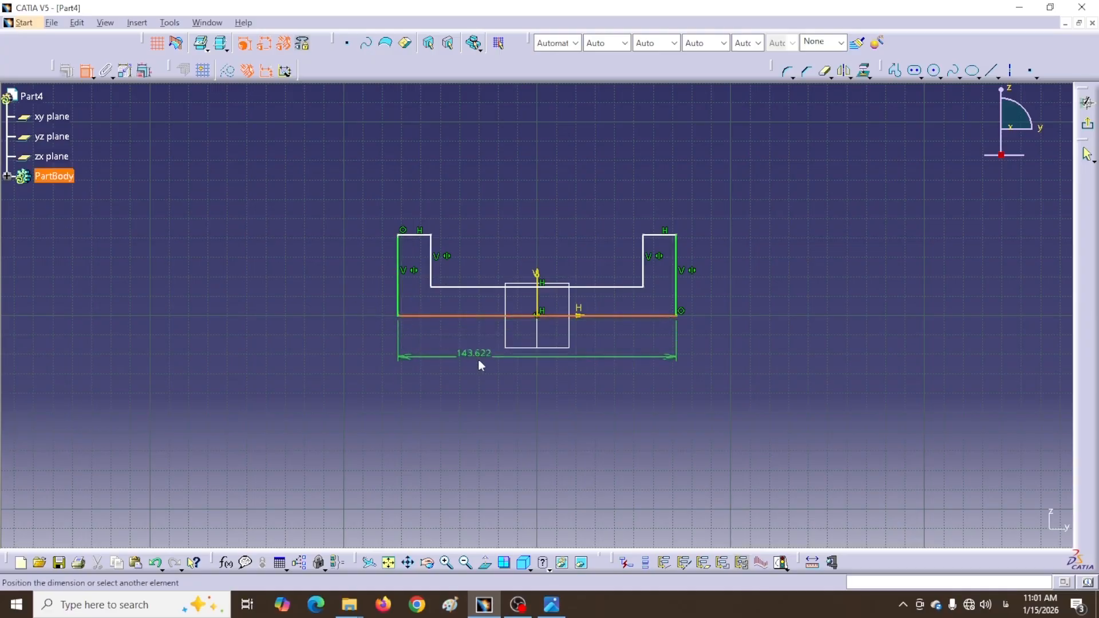
click(482, 364)
double_click(485, 359)
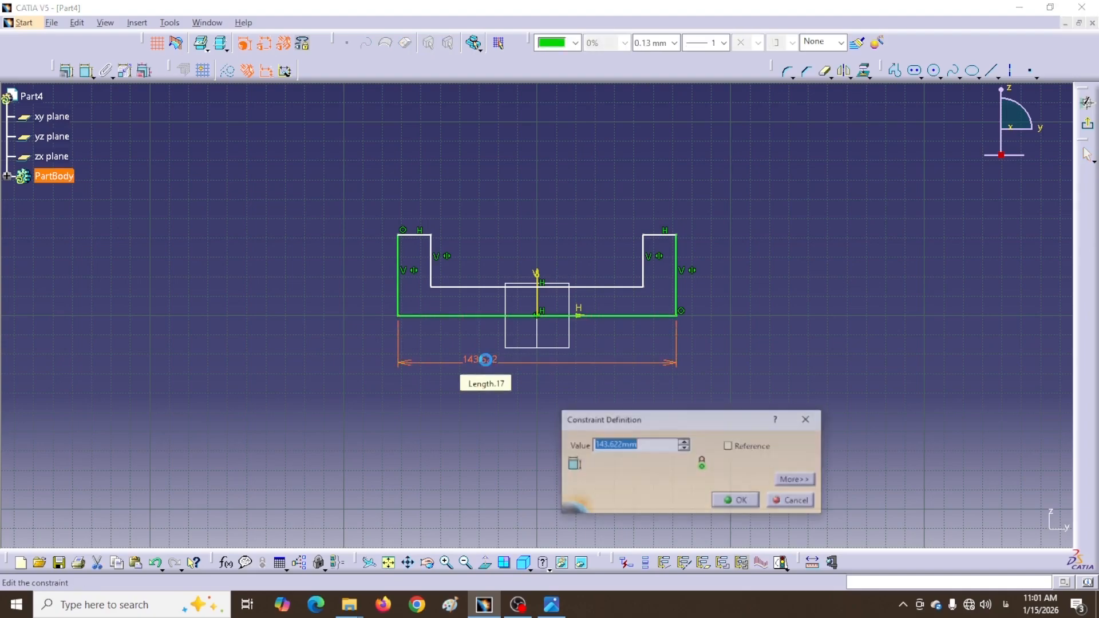
text(60)
key(Return)
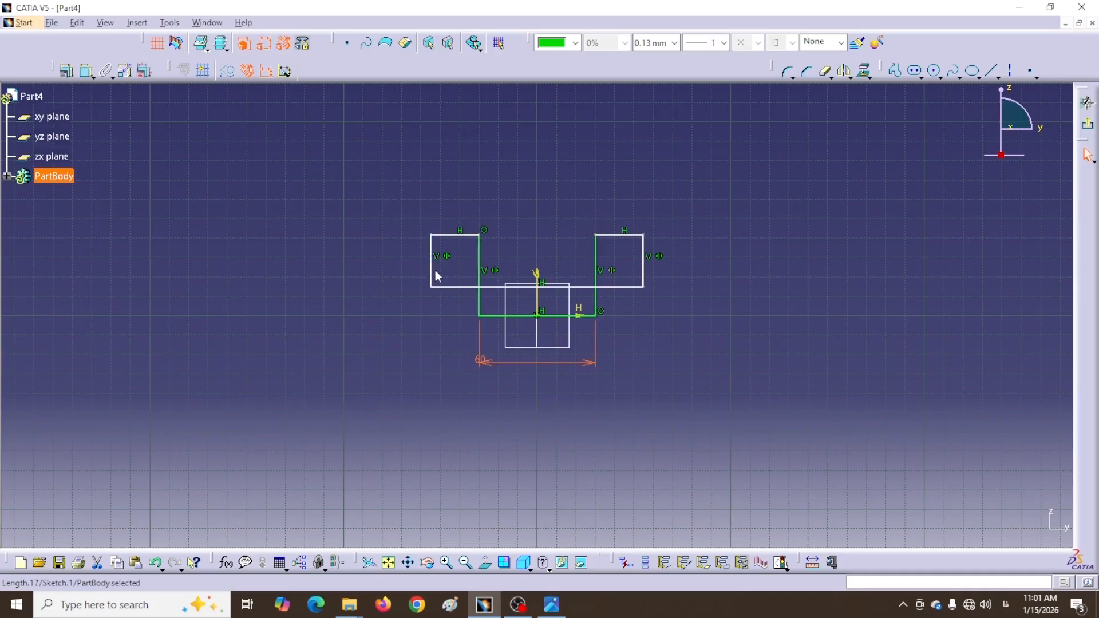
drag(441, 270, 509, 261)
click(378, 286)
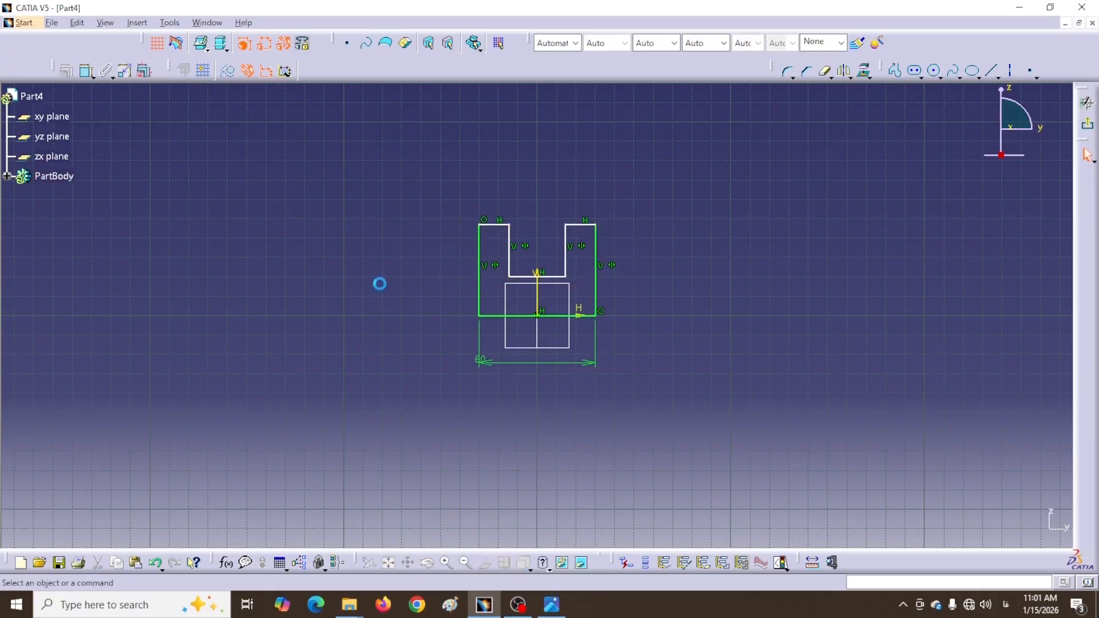
drag(484, 360, 518, 363)
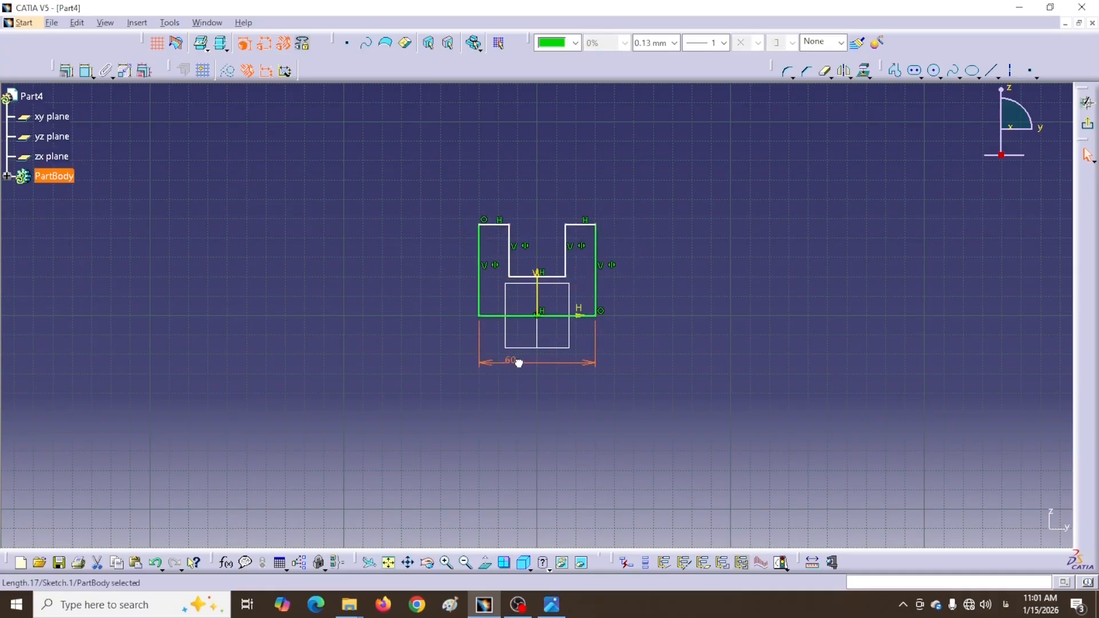
click(465, 335)
Set the right upright's wall width to 13 mm
click(85, 73)
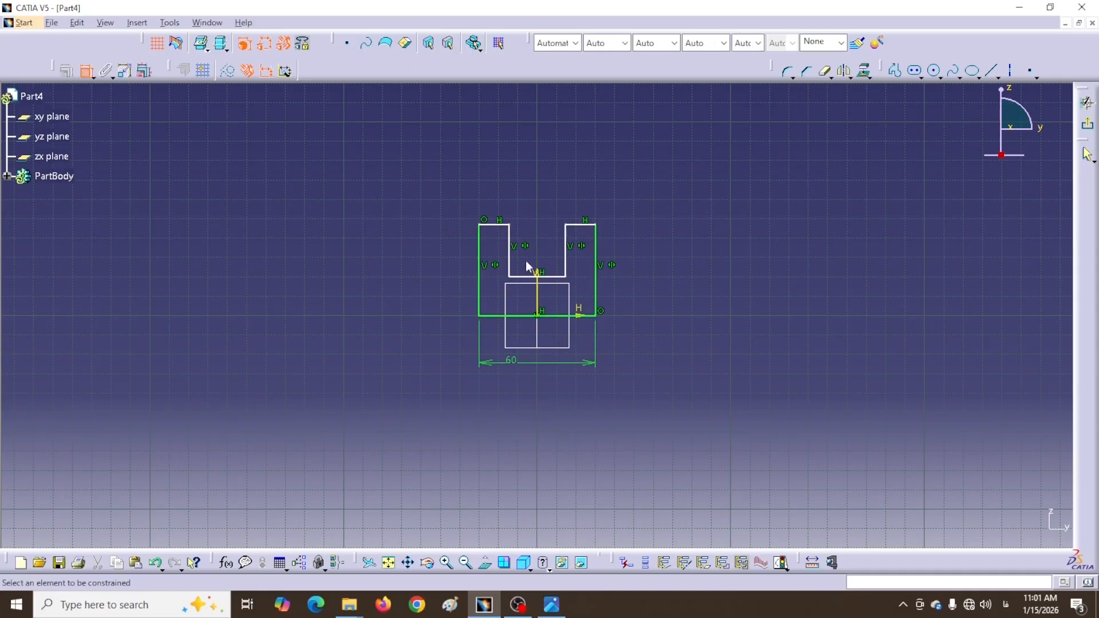
click(566, 252)
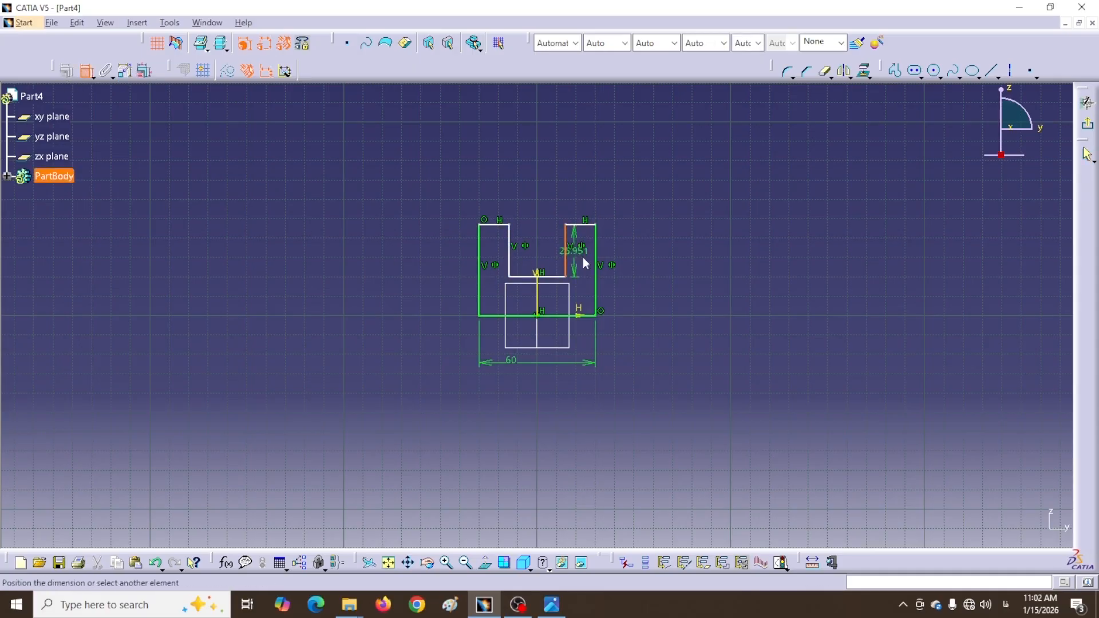
click(598, 263)
click(664, 194)
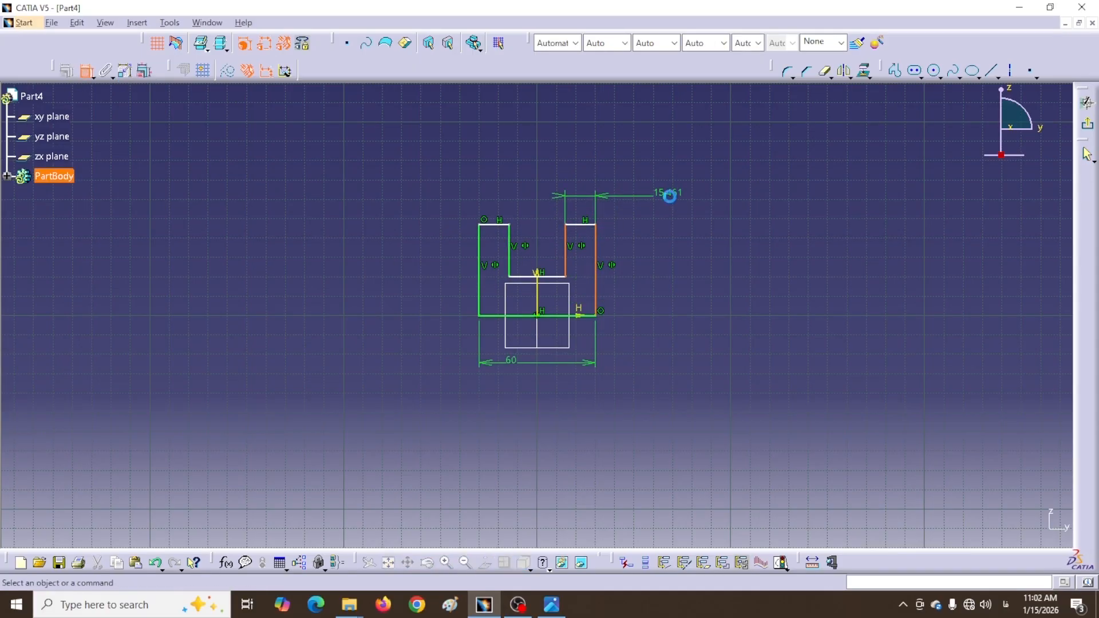
double_click(668, 192)
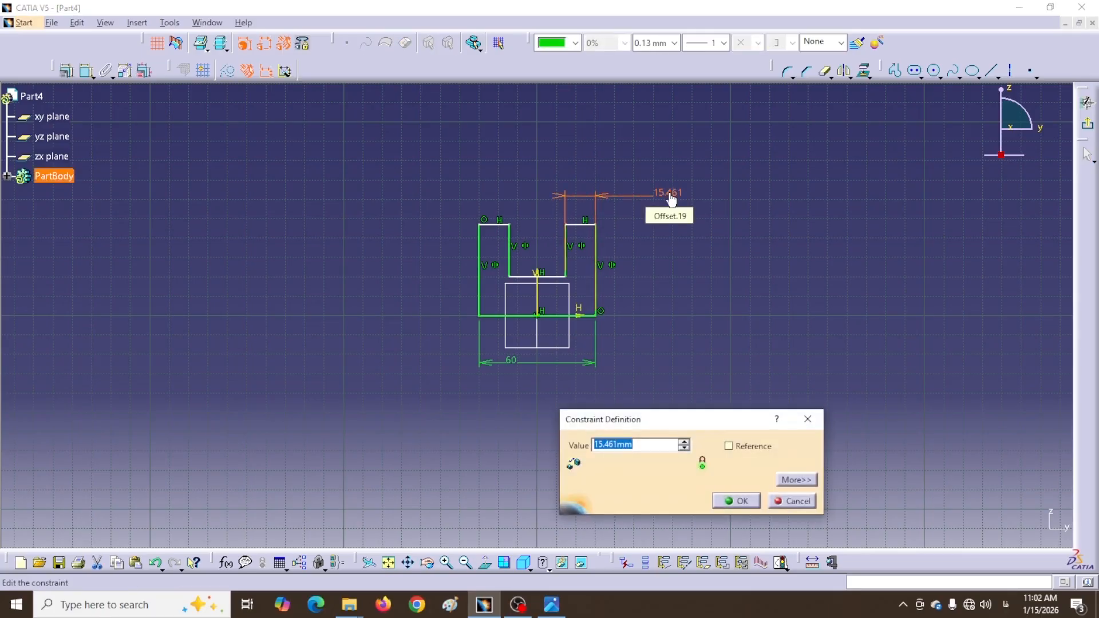
text(13)
key(Return)
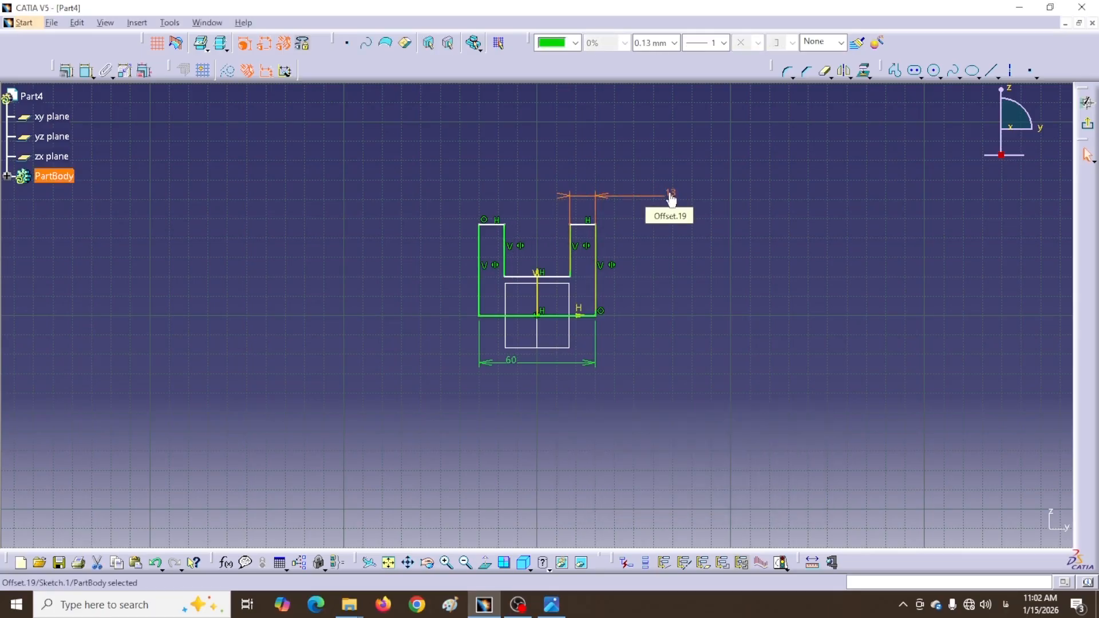
click(709, 347)
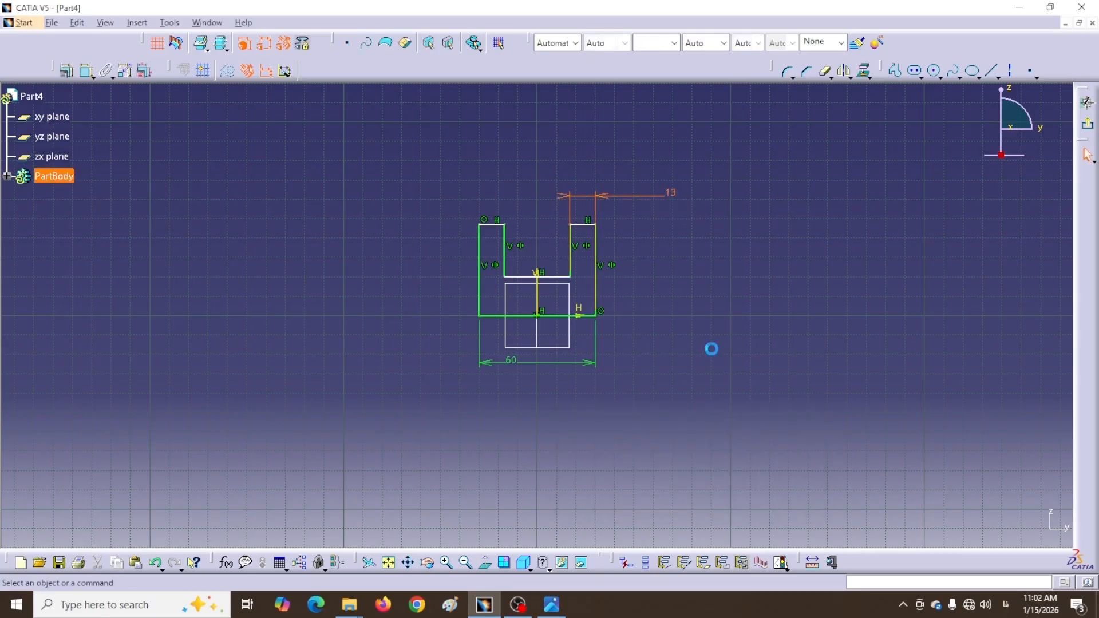
Dimension the base thickness between inner floor and bottom edge to 16 mm
click(84, 70)
click(535, 277)
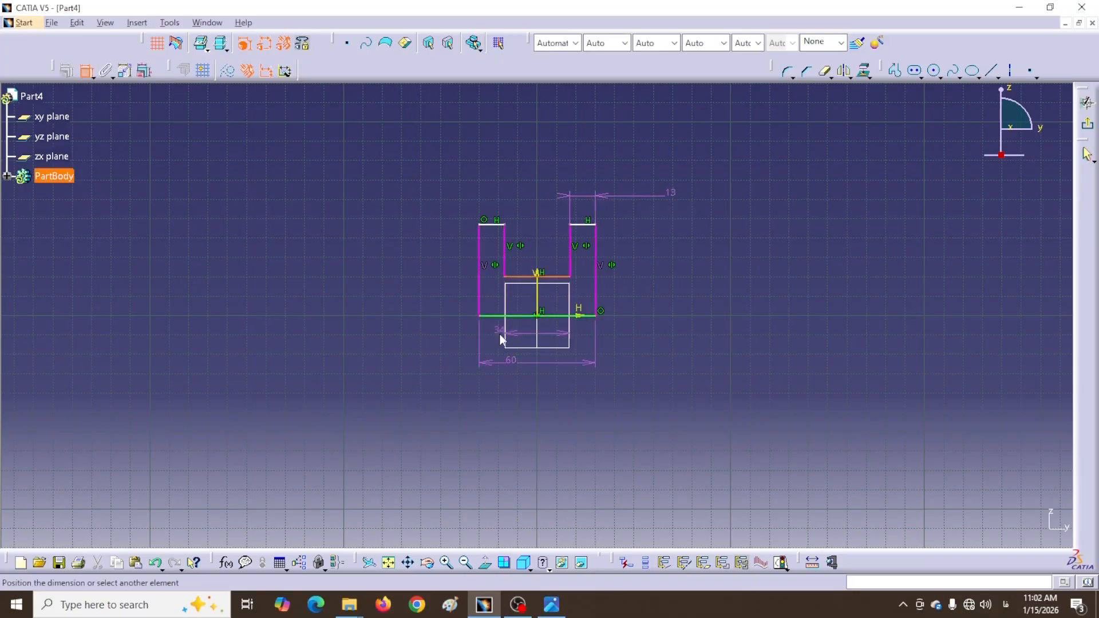
click(504, 315)
click(445, 295)
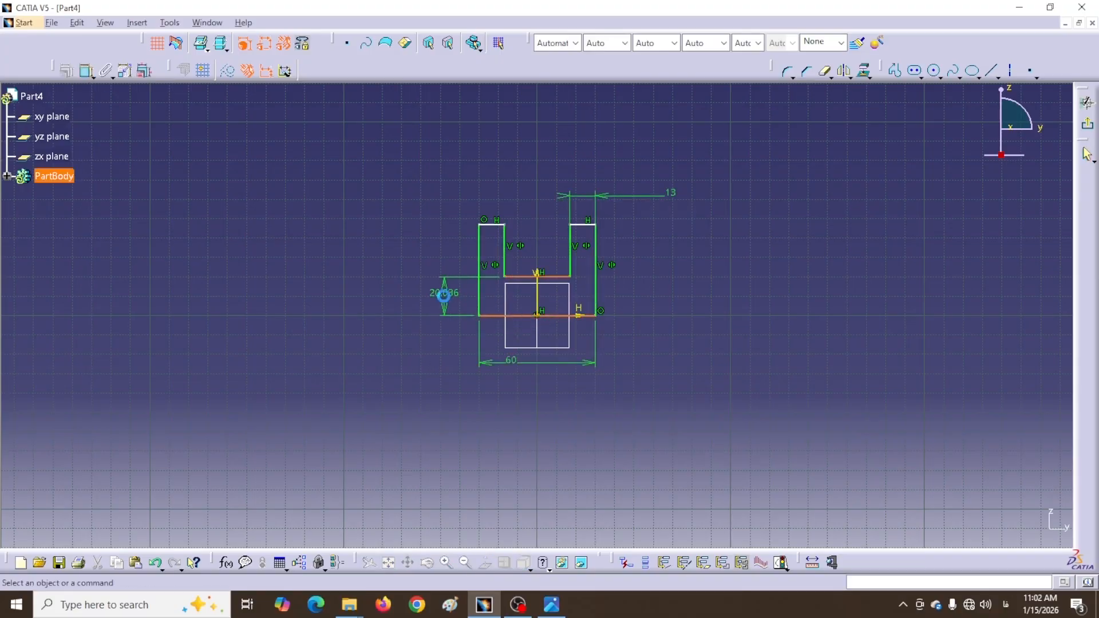
double_click(446, 293)
text(16)
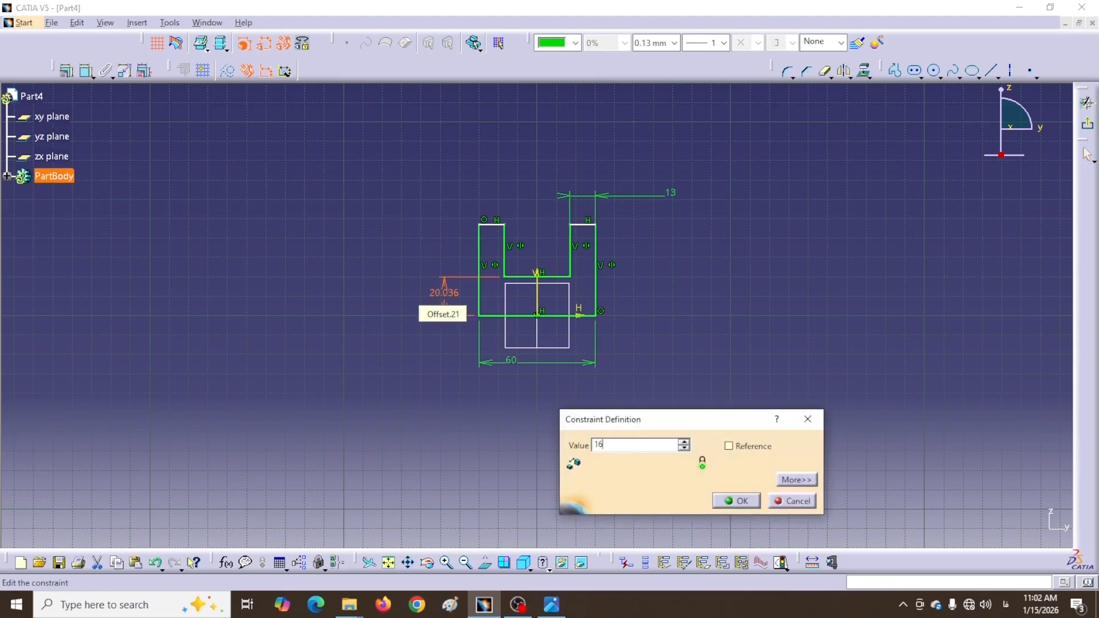
key(Return)
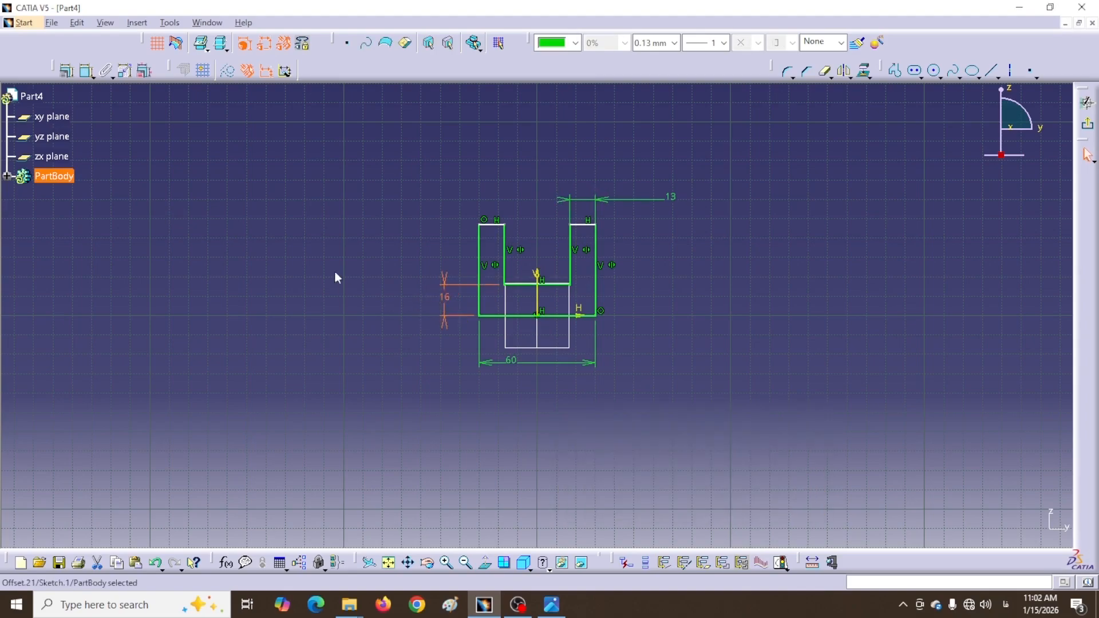
Add a 51 mm overall height dimension and exit the sketch
click(86, 71)
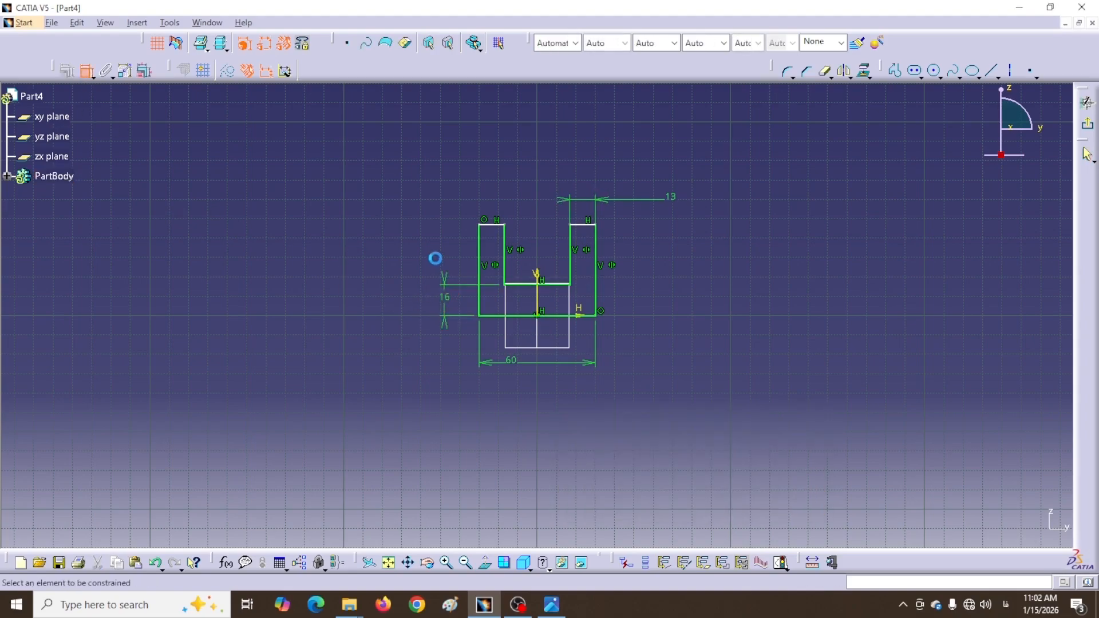
click(491, 225)
click(506, 315)
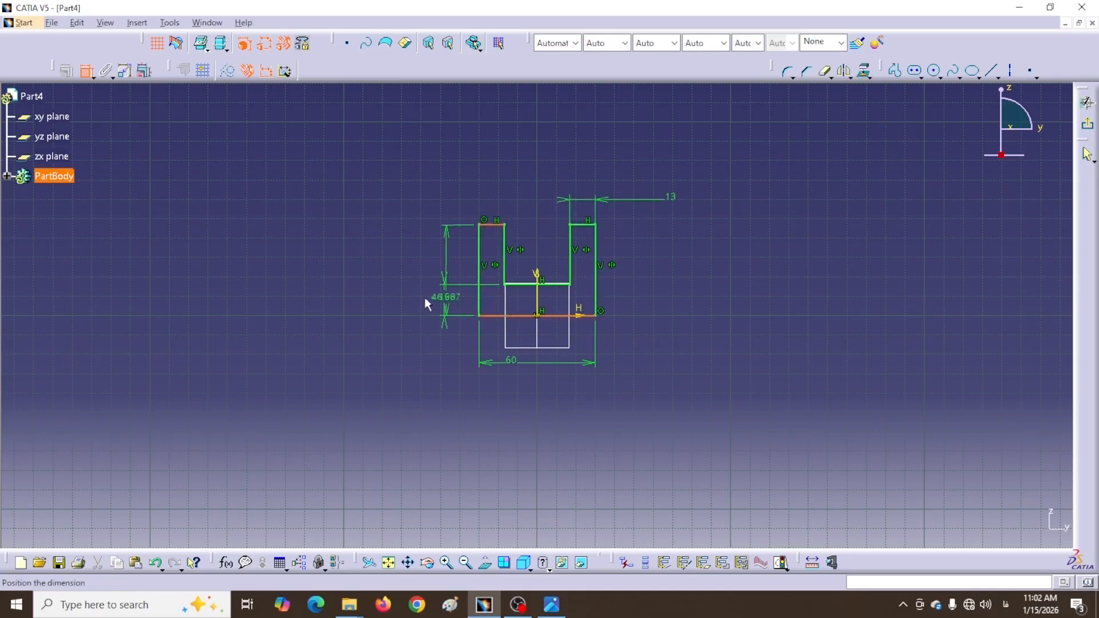
click(415, 303)
double_click(416, 295)
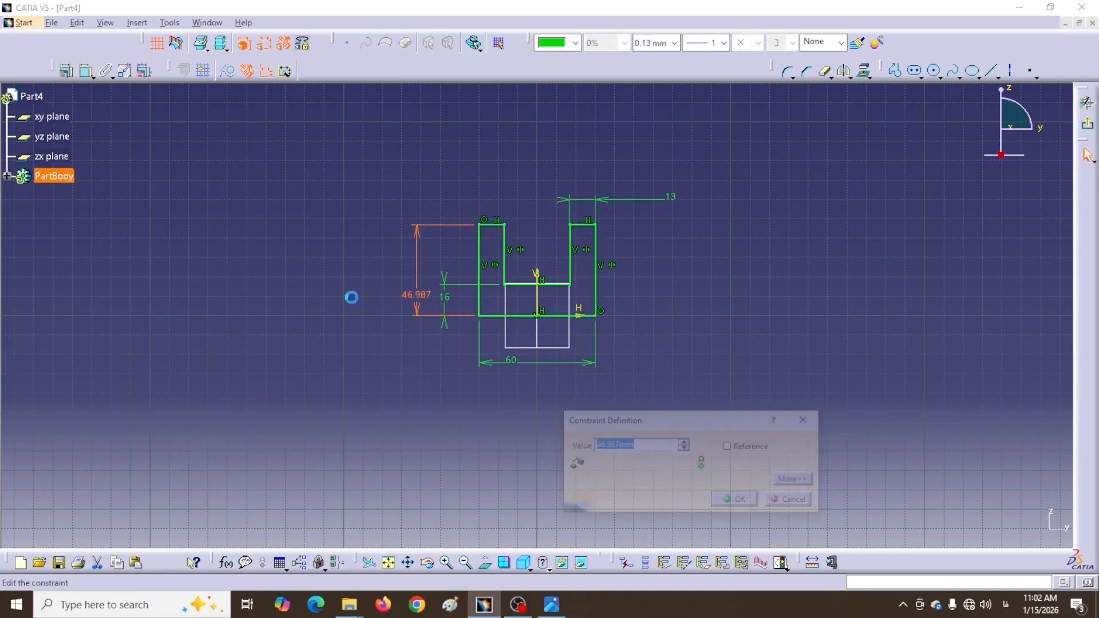
text(51mm)
key(Return)
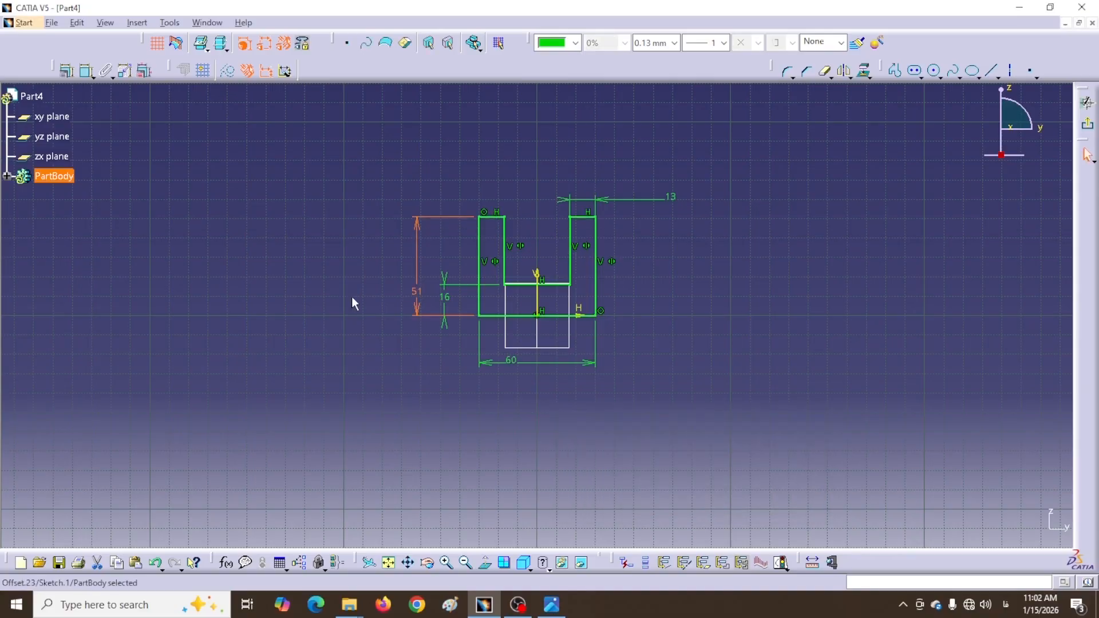
click(1087, 103)
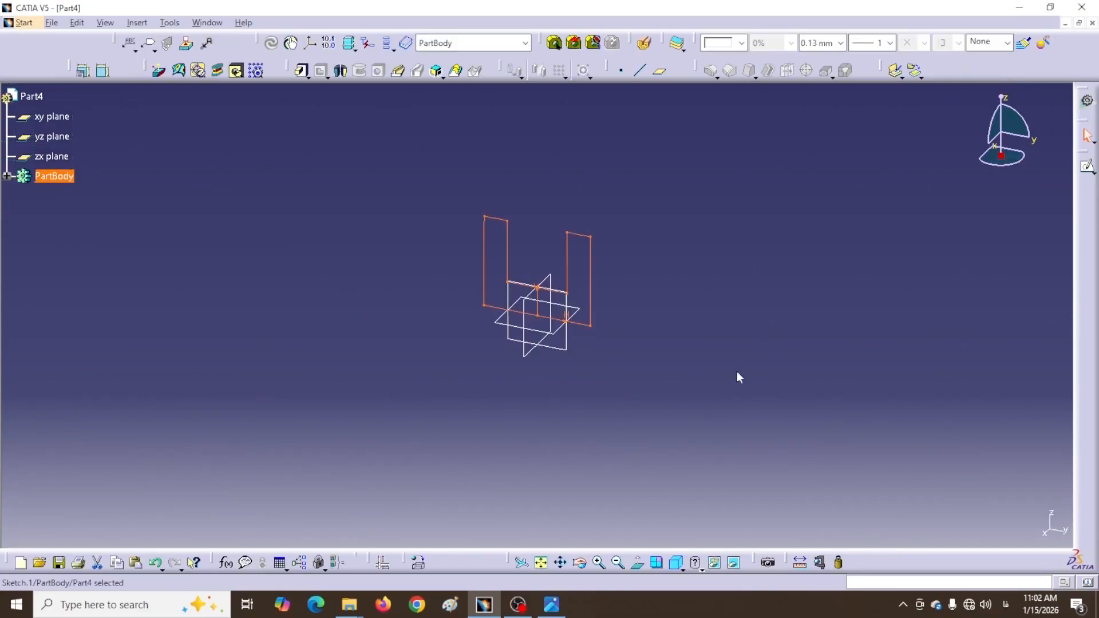
Pad the U profile with mirrored extent and length 76/2, giving 38 mm each side
middle_drag(639, 281, 613, 275)
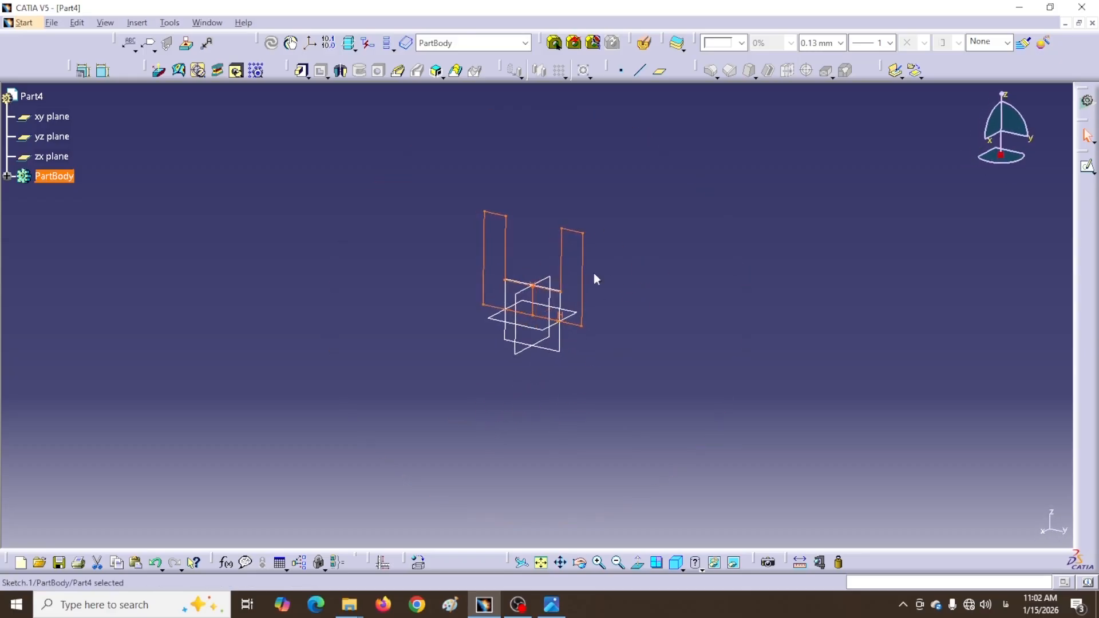
click(301, 70)
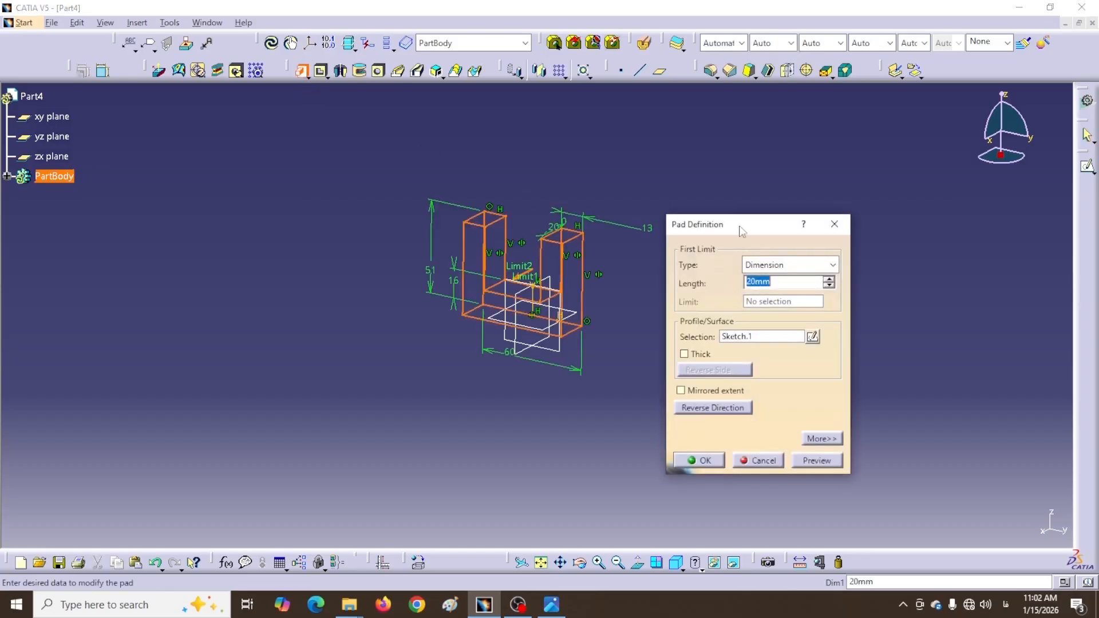
click(727, 382)
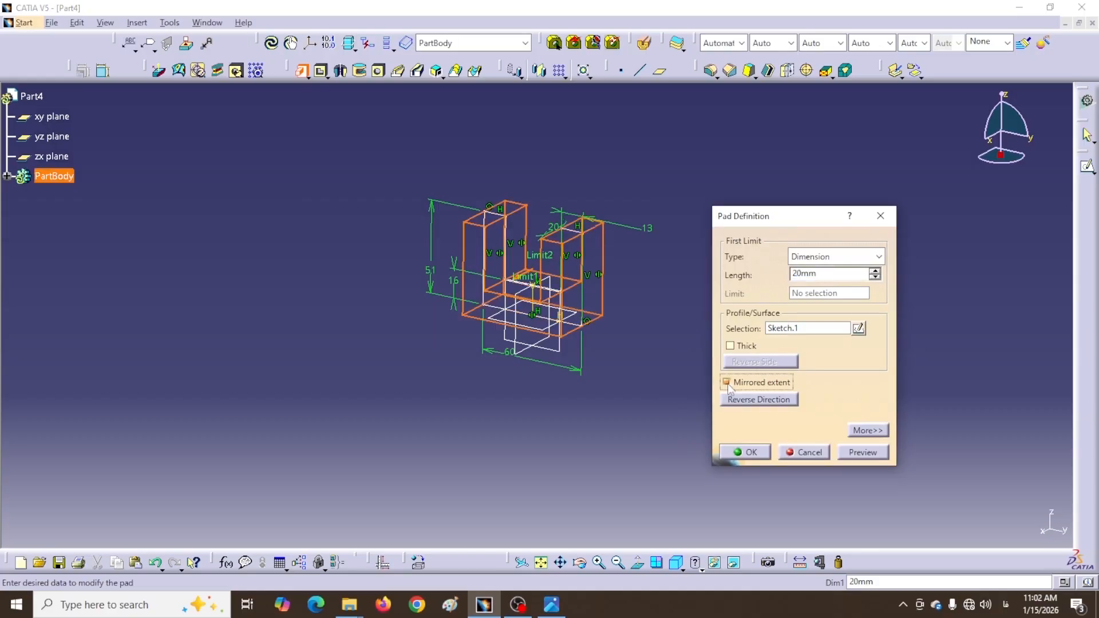
double_click(821, 276)
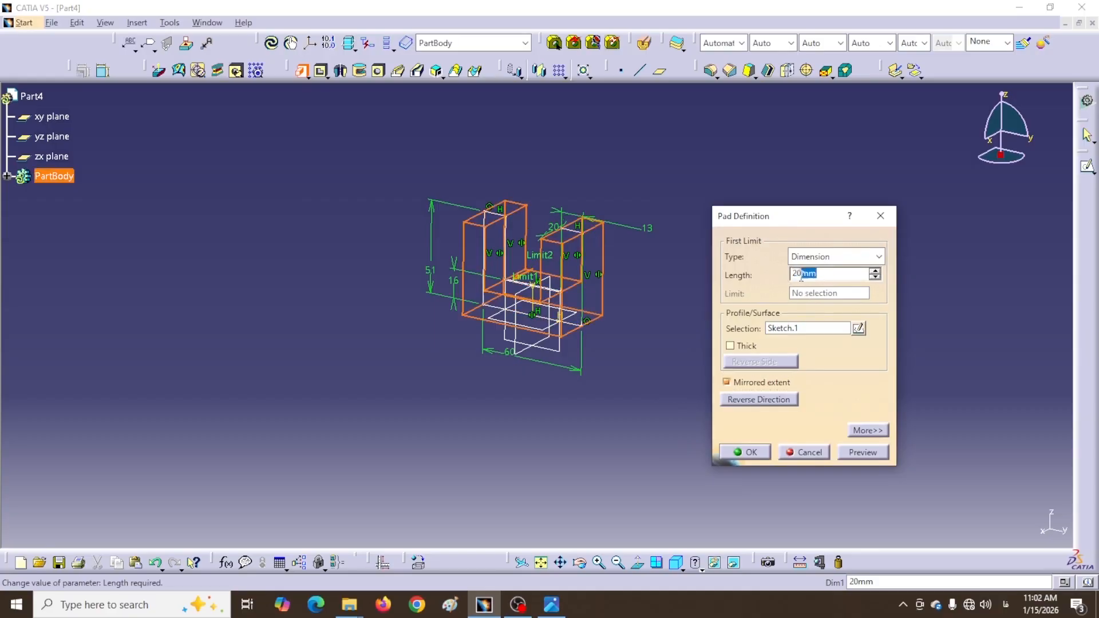
text(76/2)
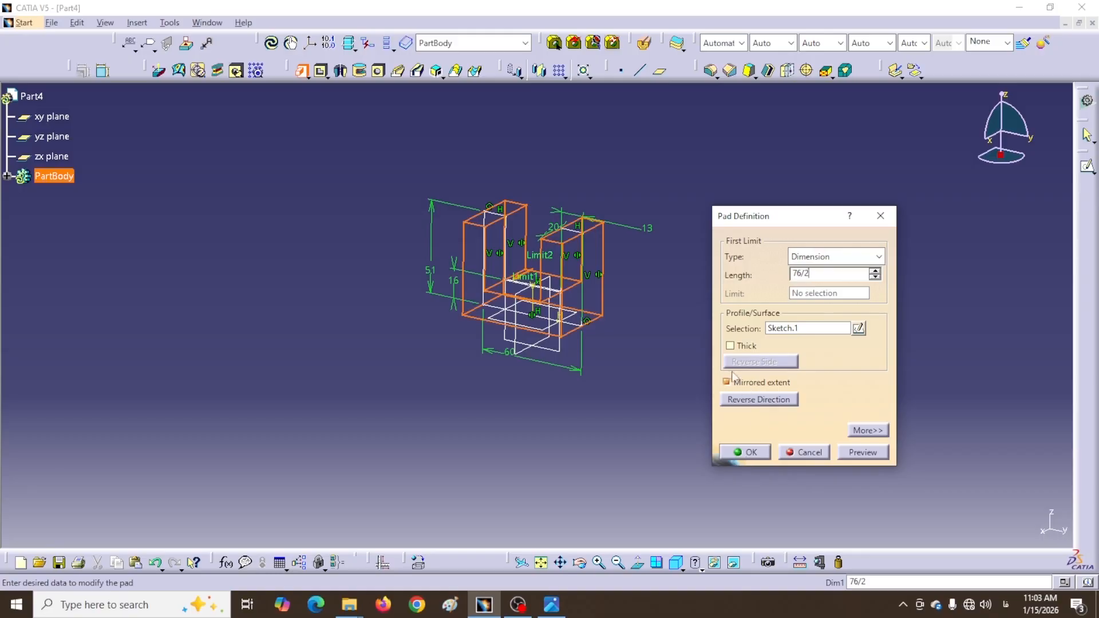
click(743, 455)
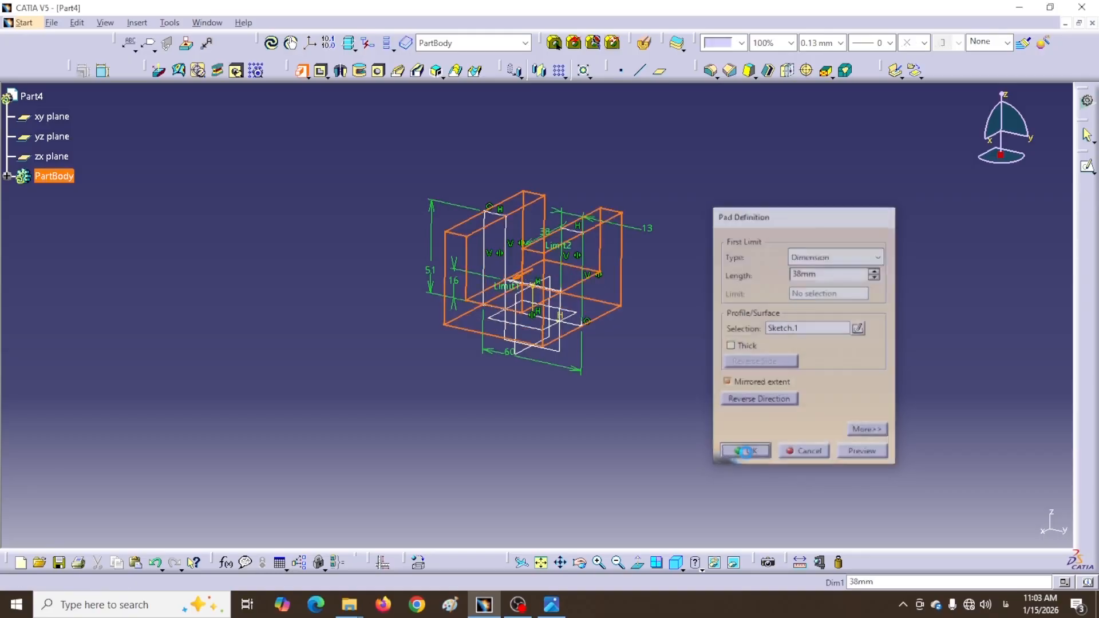
click(389, 210)
middle_drag(385, 213, 372, 238)
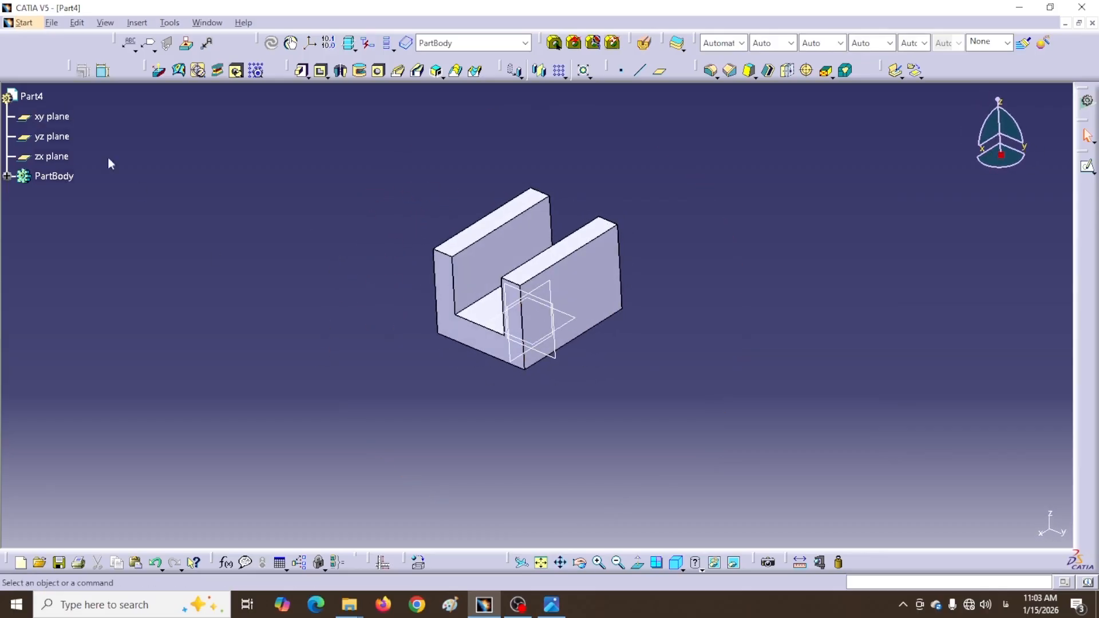
Sketch on the xy plane a closed arch: two vertical lines capped by a tangent arc
click(573, 317)
click(1084, 169)
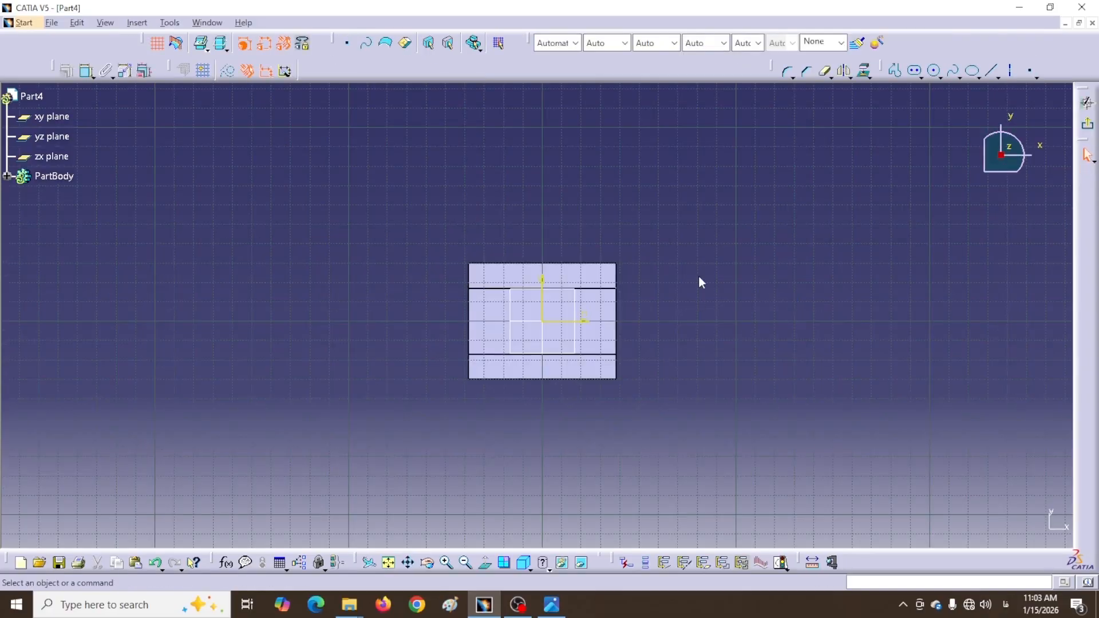
middle_drag(701, 282, 678, 360)
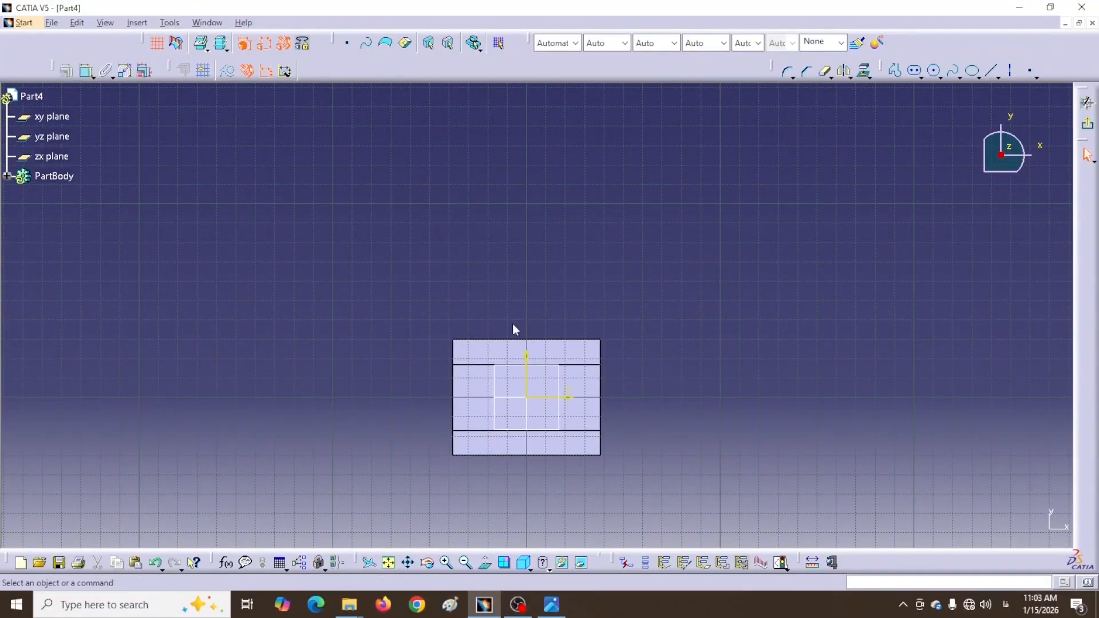
click(894, 71)
click(548, 331)
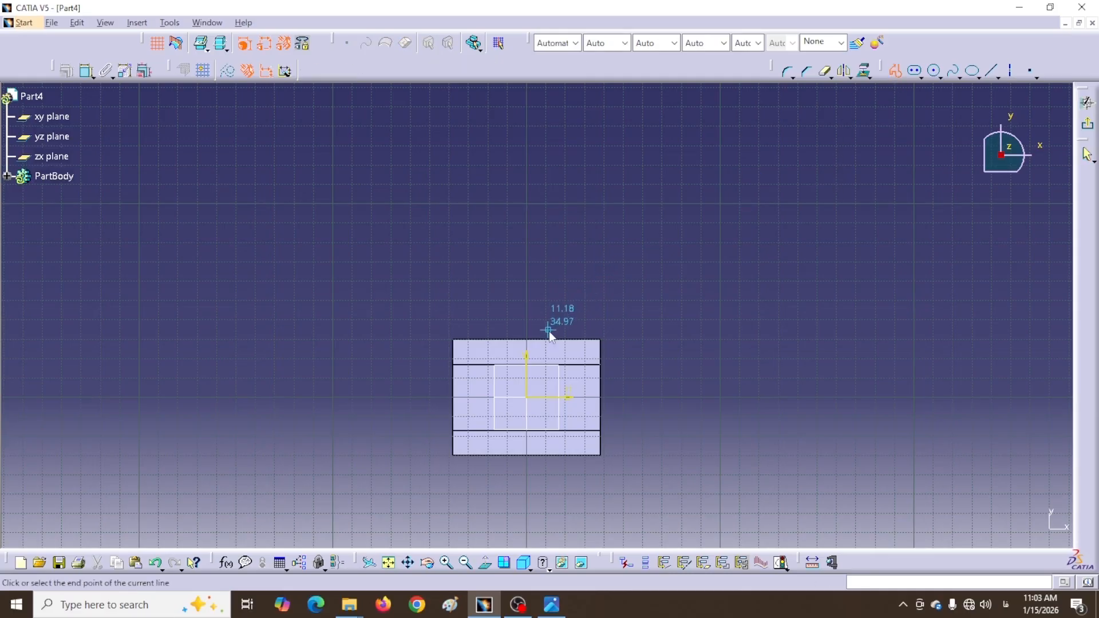
click(548, 208)
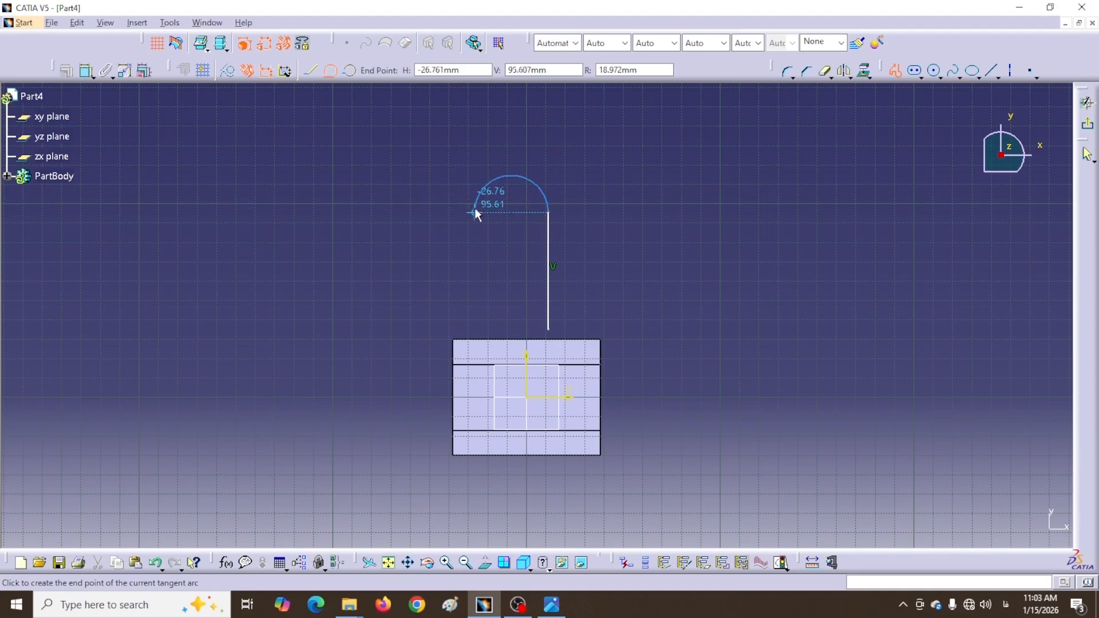
click(475, 211)
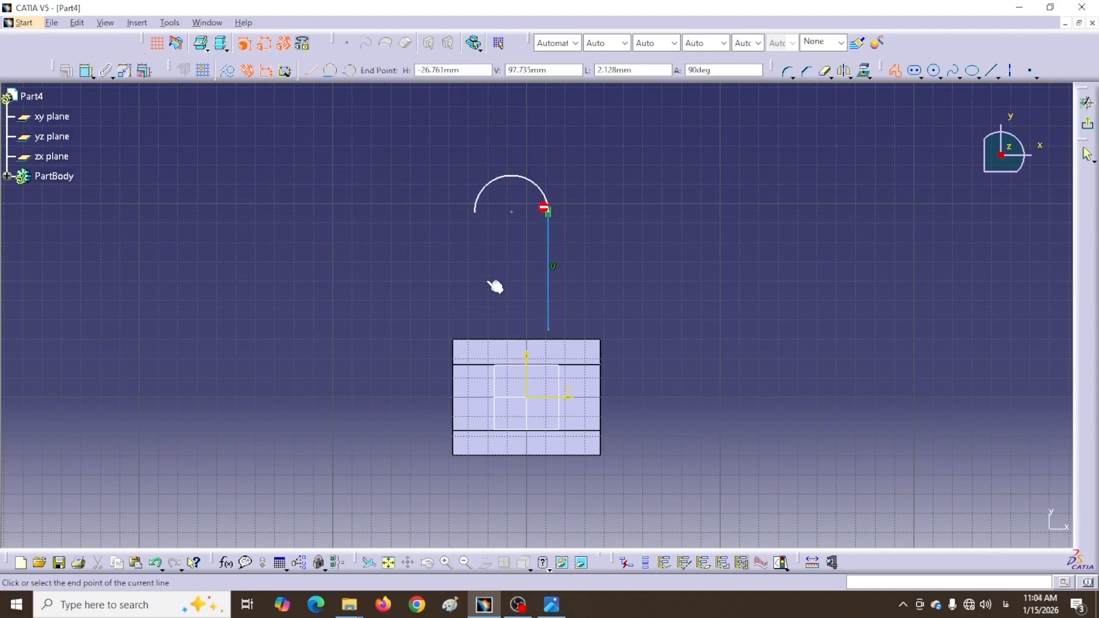
click(479, 331)
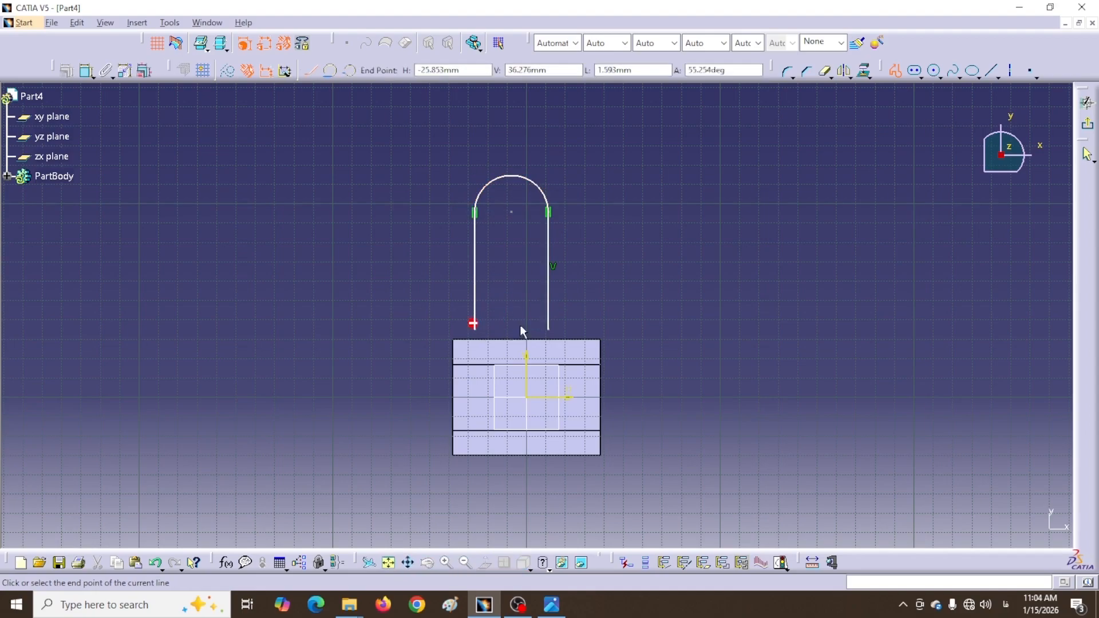
click(548, 330)
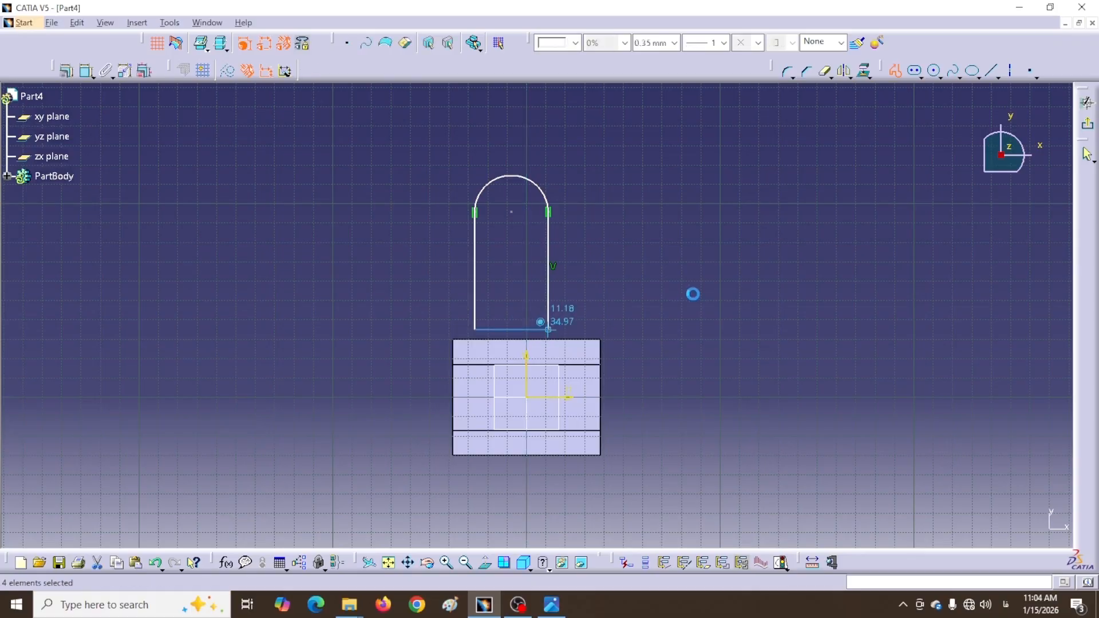
Make the arch's two vertical sides symmetric about the vertical axis
middle_drag(692, 292, 729, 307)
click(84, 74)
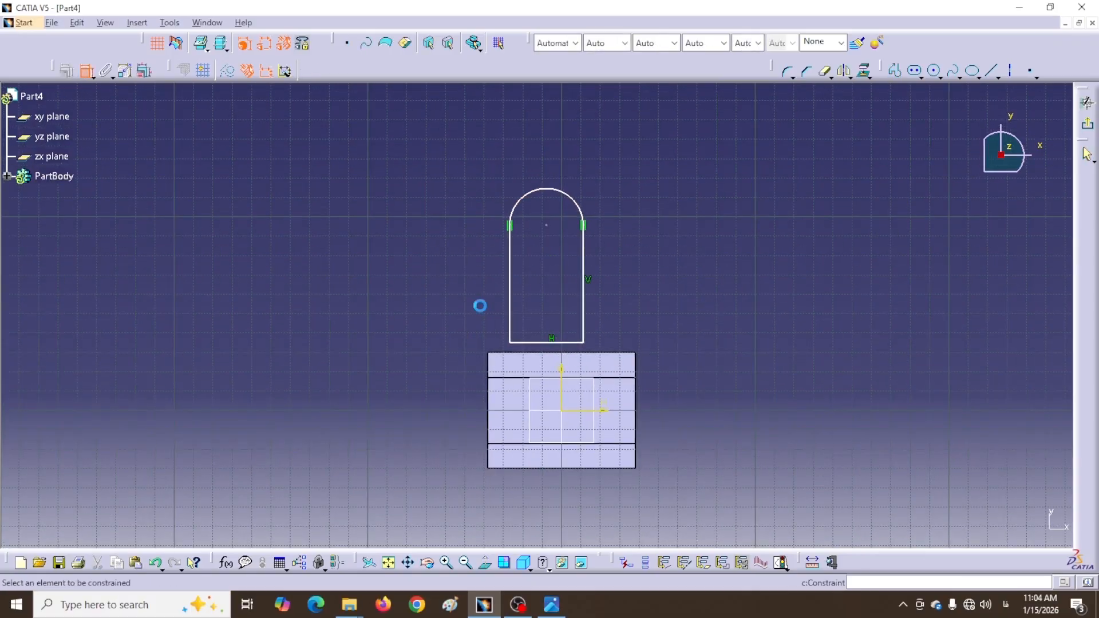
click(584, 319)
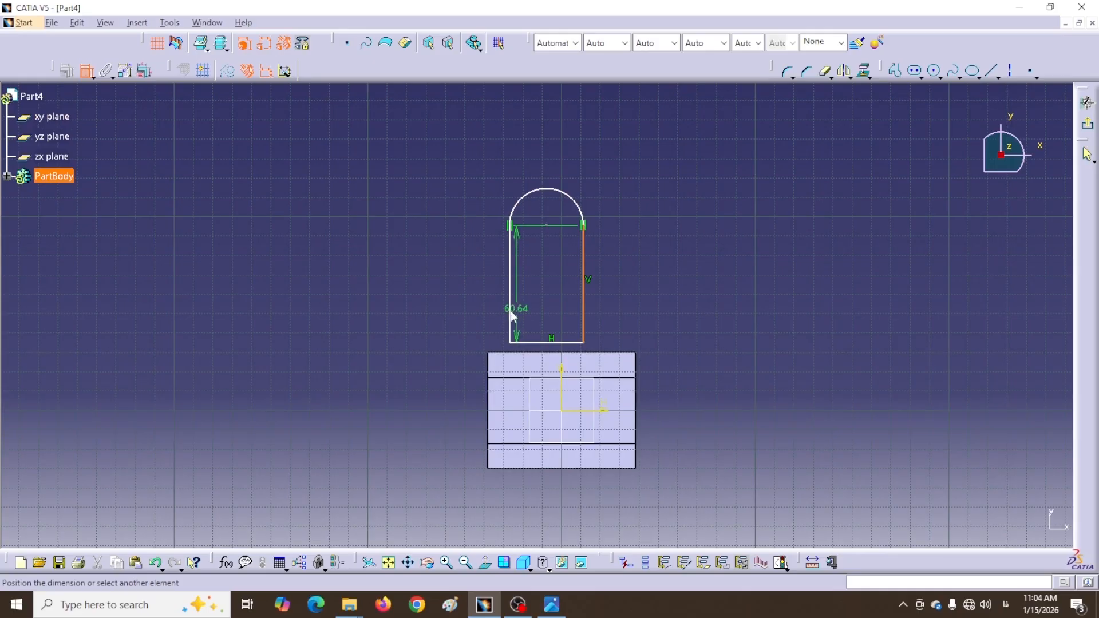
click(510, 310)
right_click(557, 291)
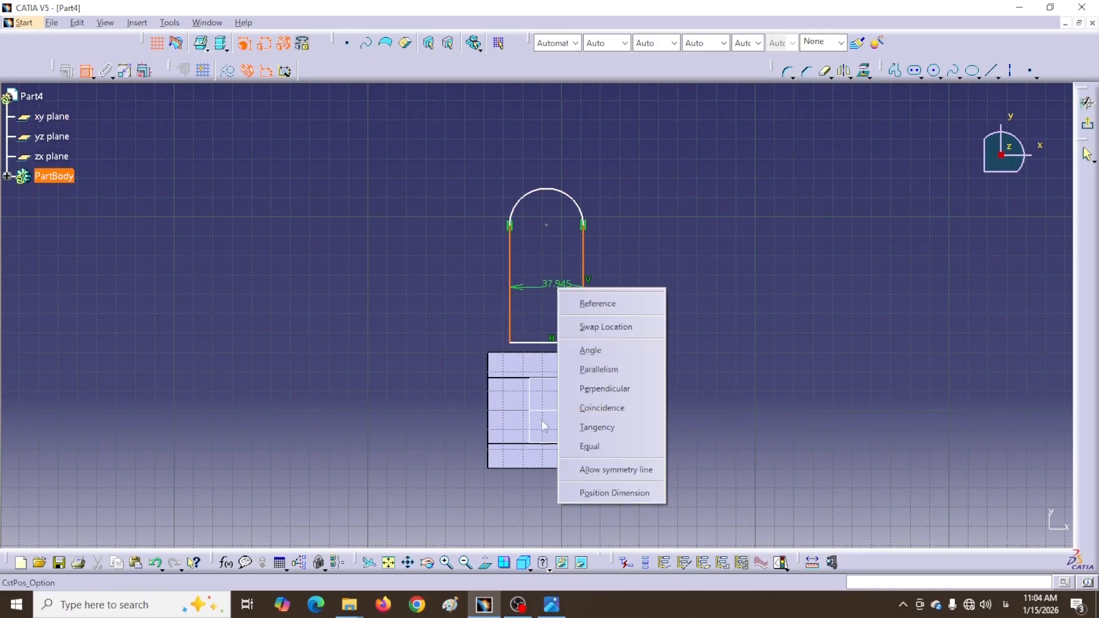
click(601, 471)
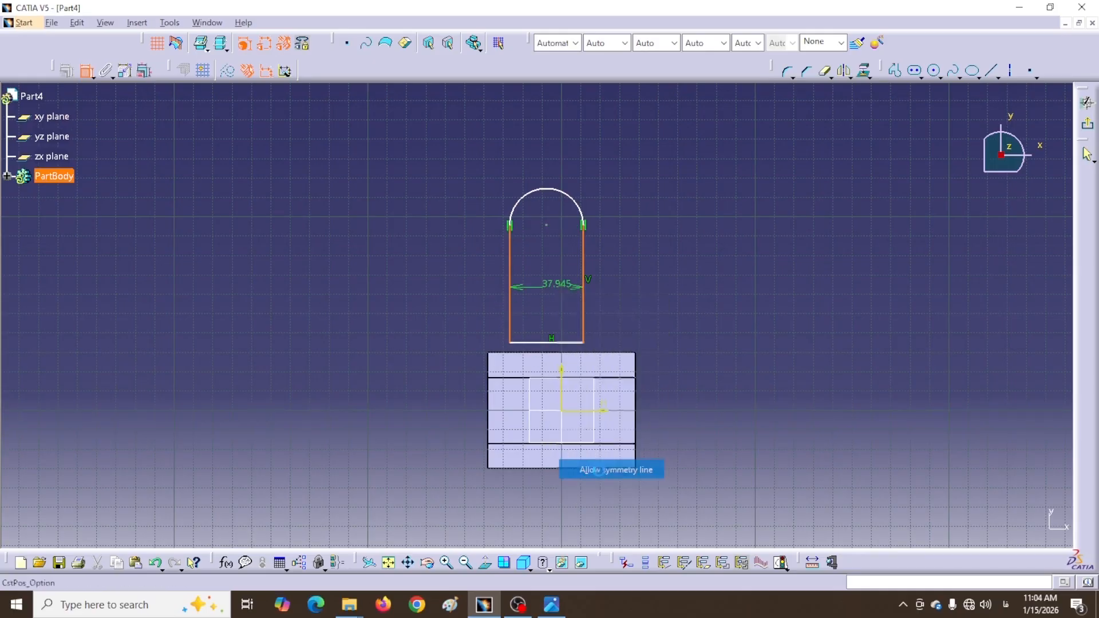
click(566, 399)
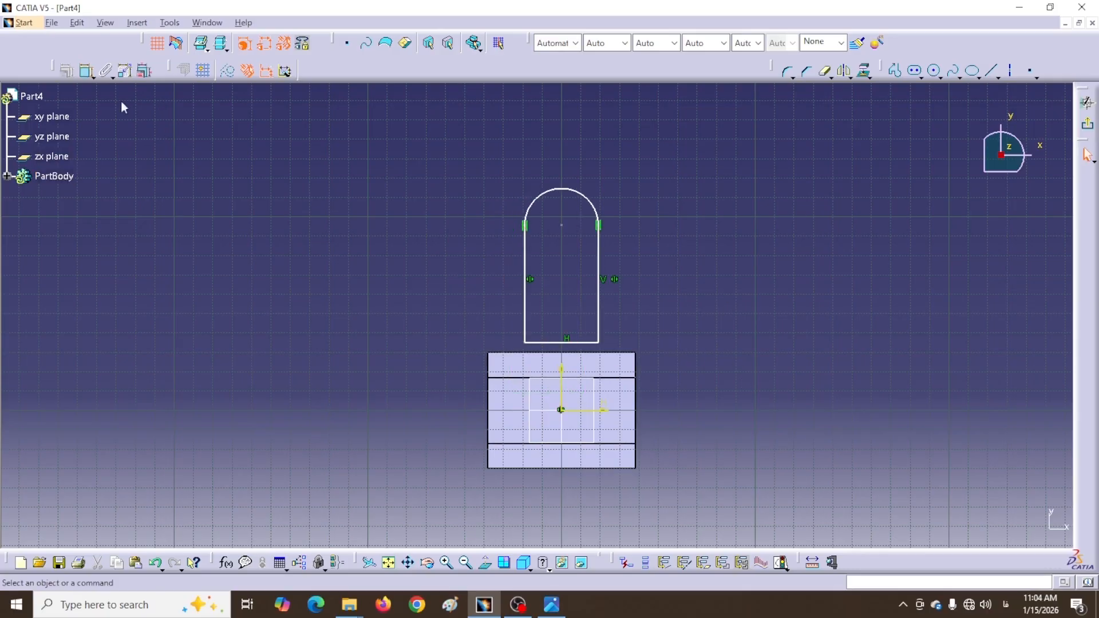
Make the arch's bottom line coincident with the block's top edge
click(87, 70)
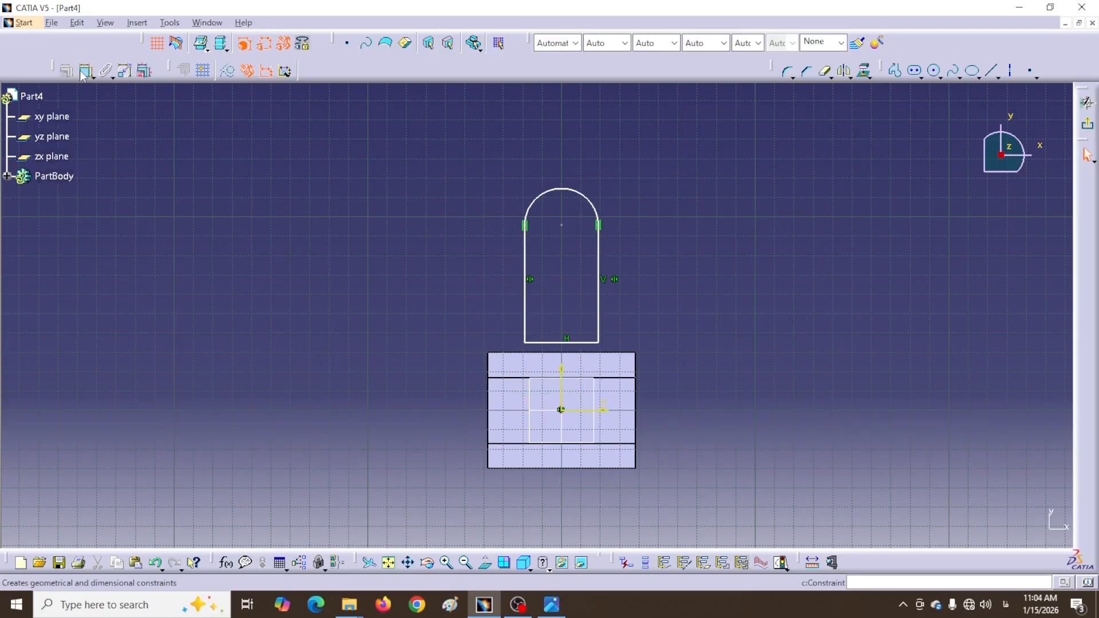
click(546, 343)
click(541, 354)
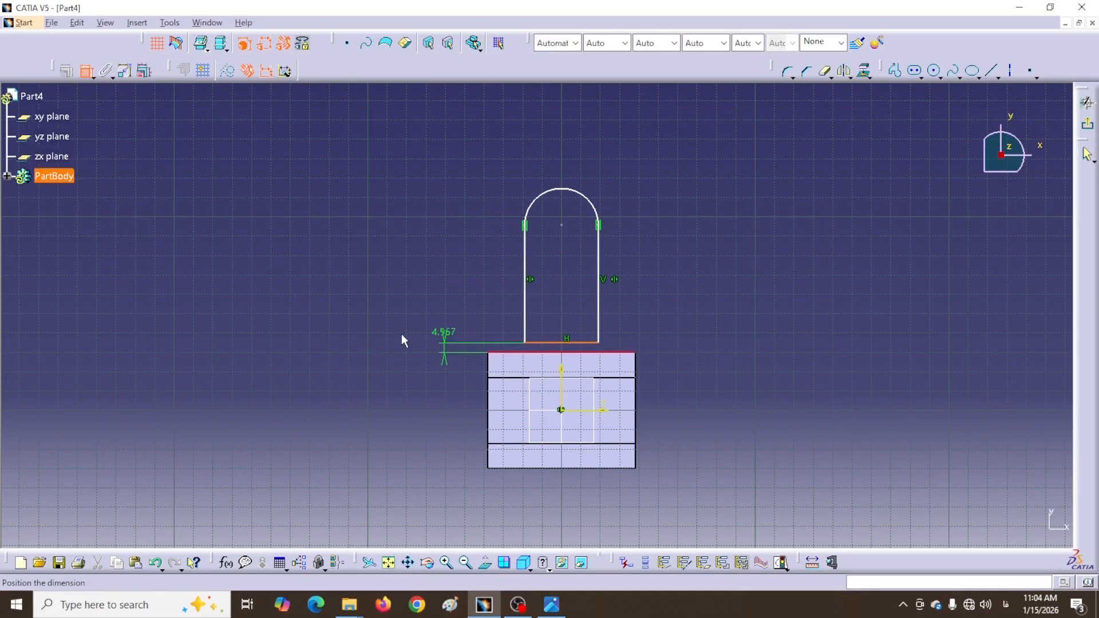
right_click(435, 339)
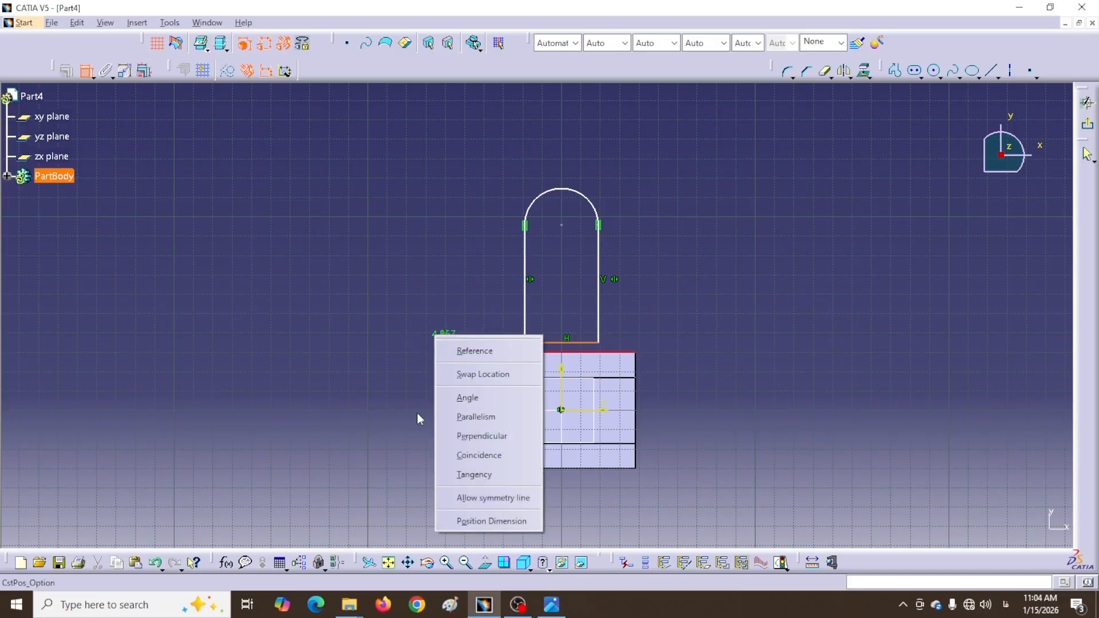
click(479, 456)
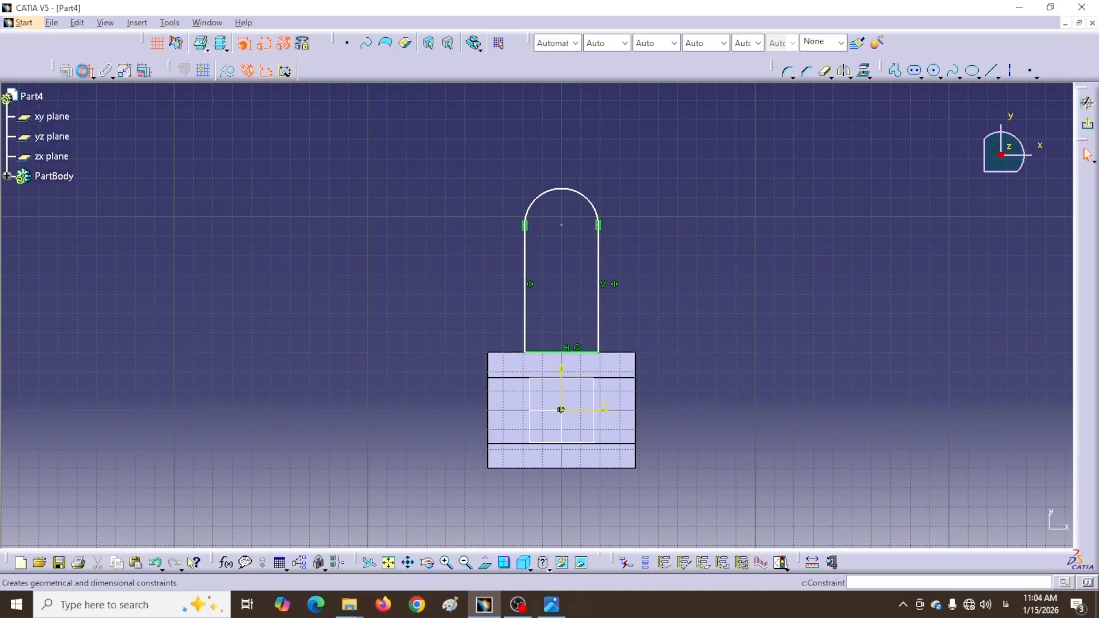
Dimension the arc centre to the block's bottom edge at 120 mm
click(561, 225)
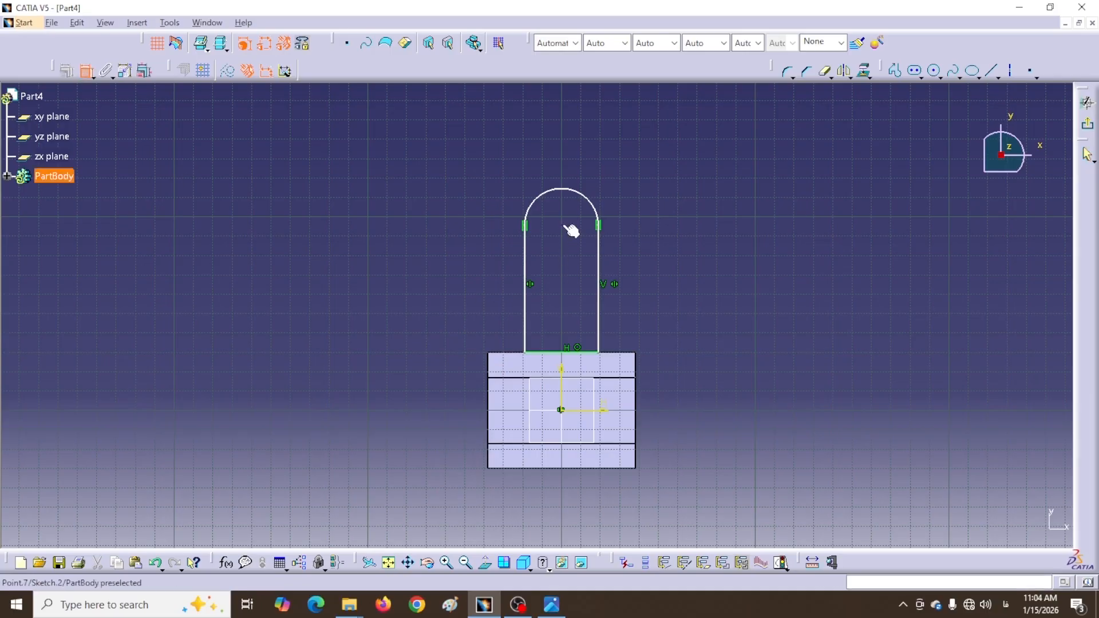
click(512, 468)
click(425, 401)
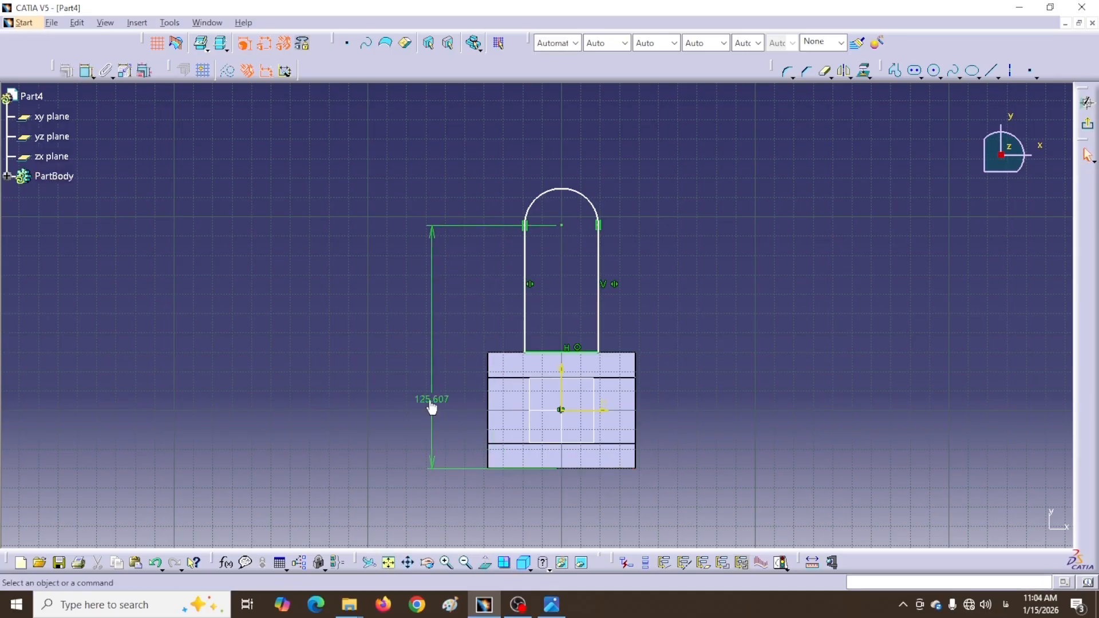
double_click(432, 404)
text(1)
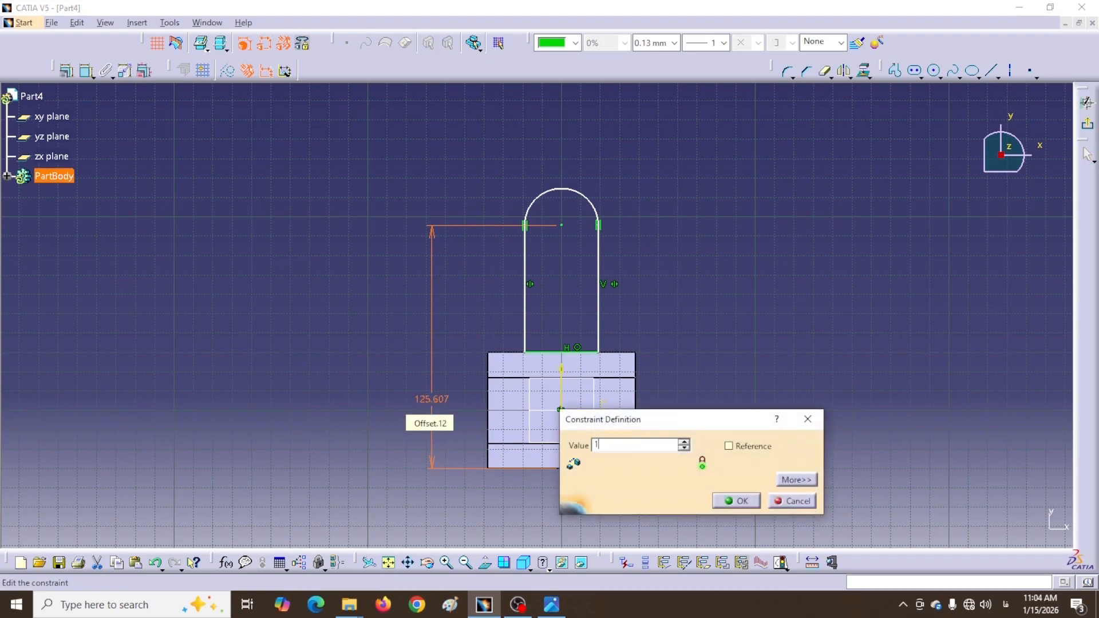
text(20mm)
key(Return)
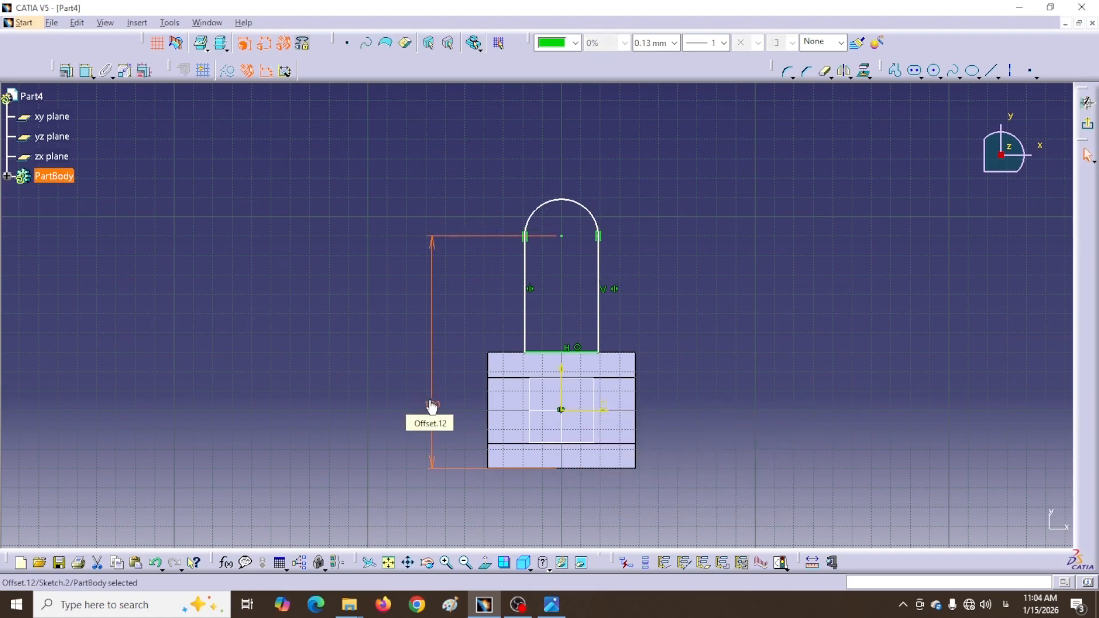
Set the arch width to 17*2 (34 mm) and exit the sketch
click(86, 70)
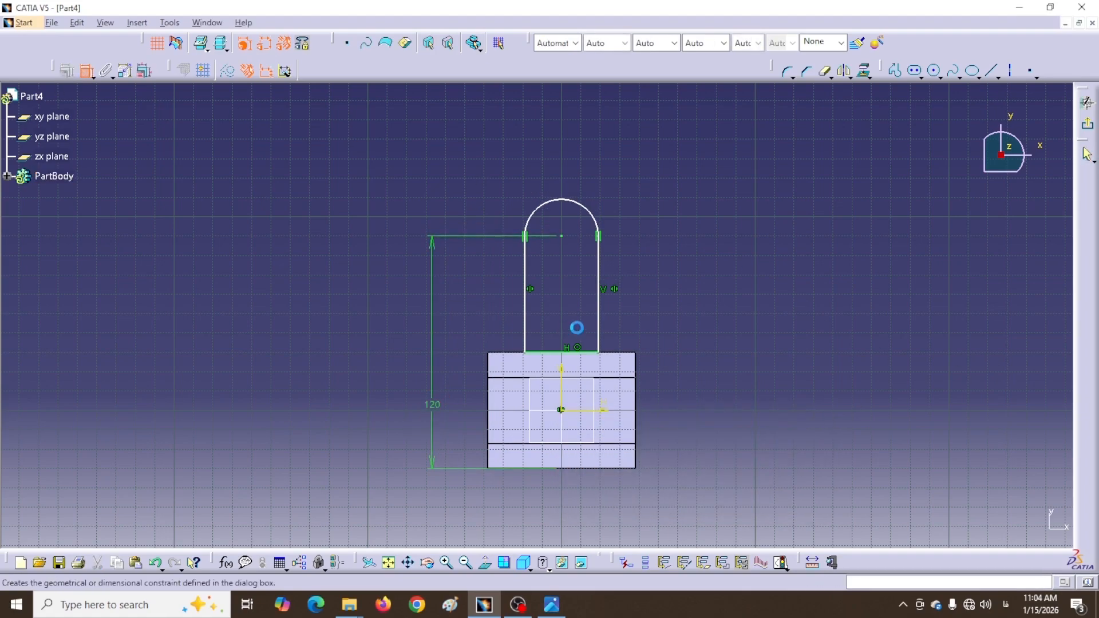
click(599, 320)
click(527, 319)
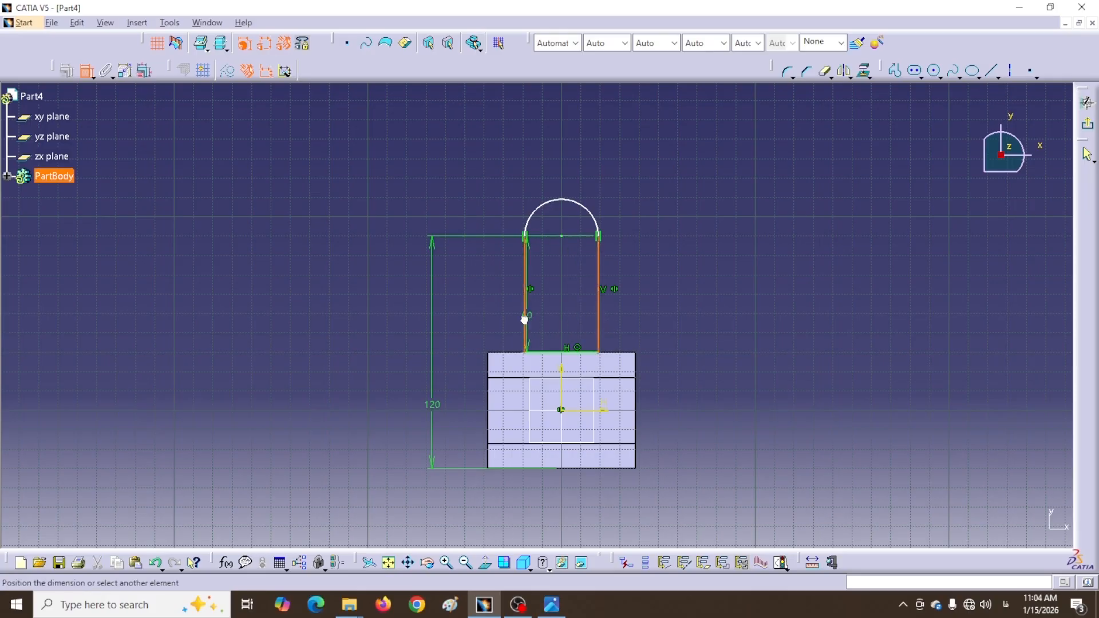
click(647, 301)
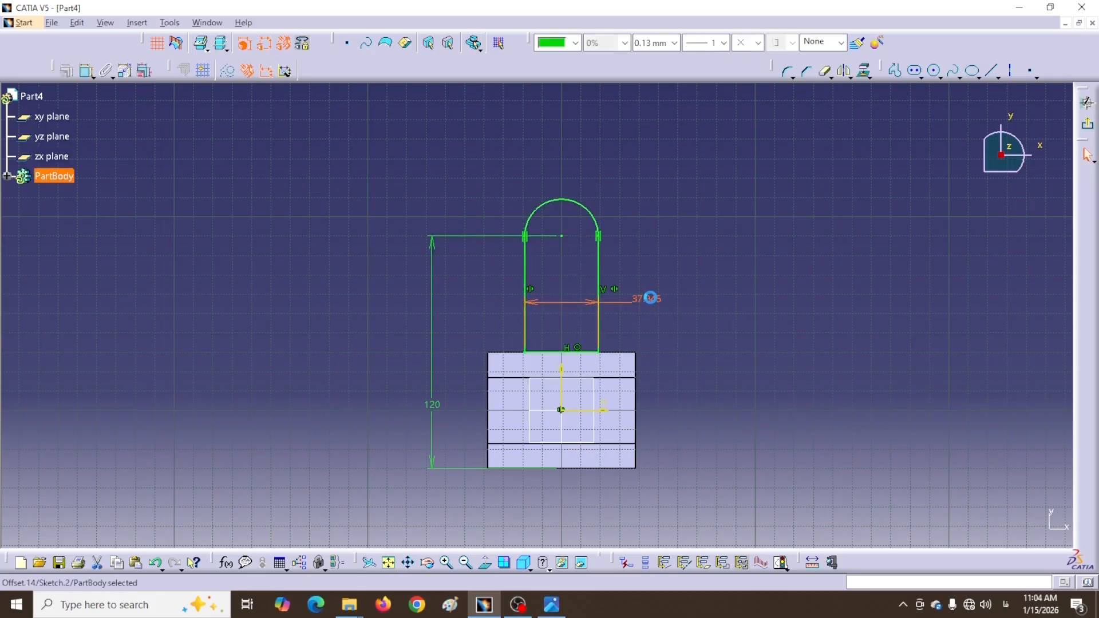
double_click(651, 299)
text(17*2)
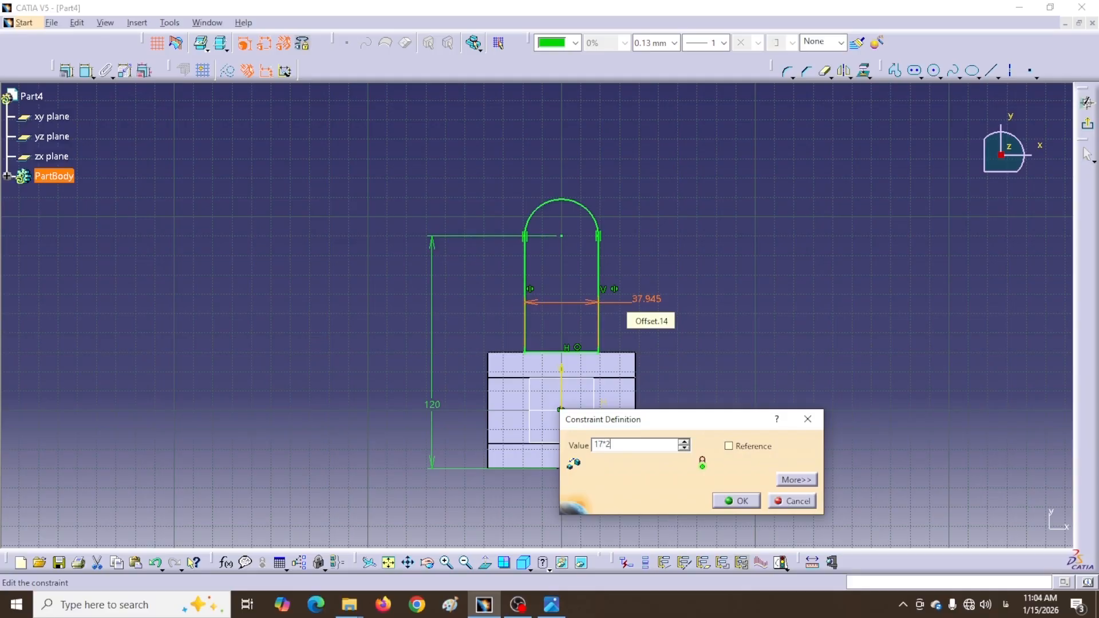
click(734, 500)
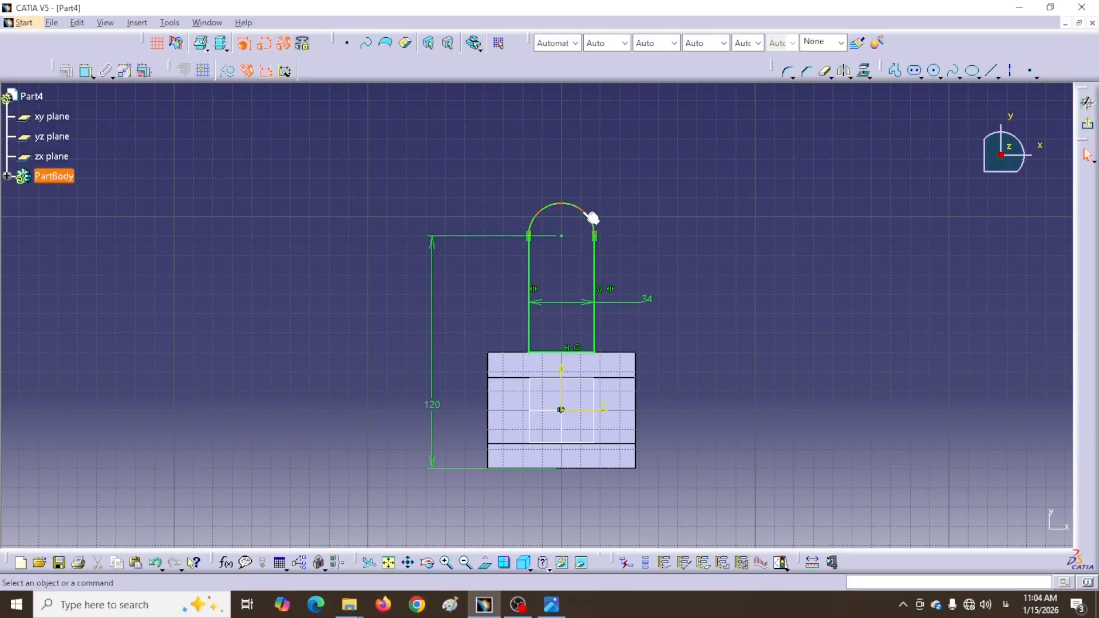
click(1086, 102)
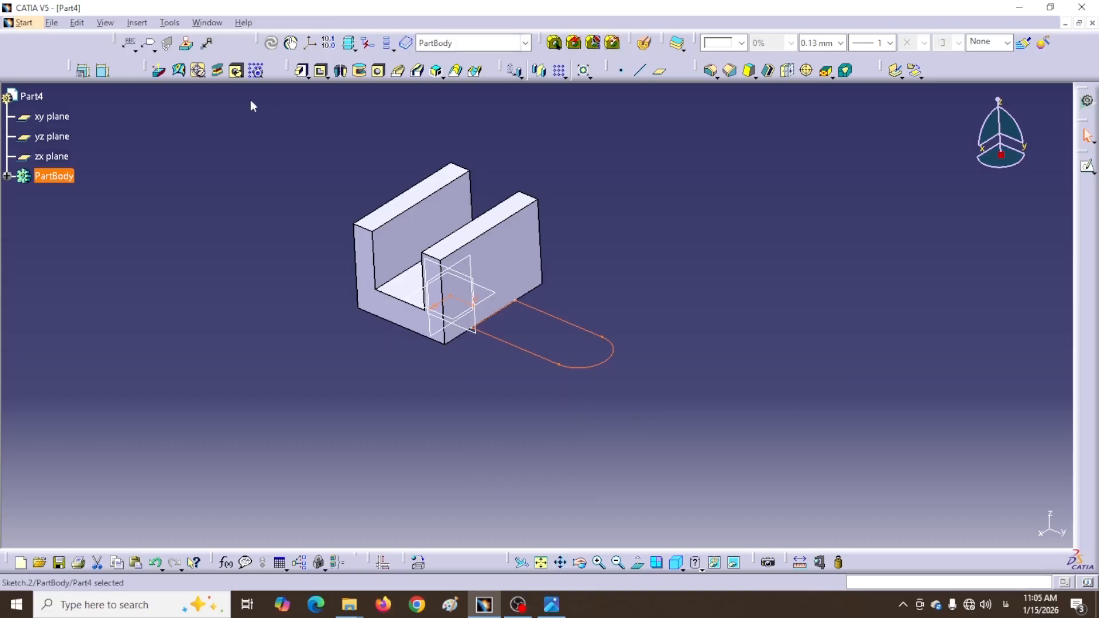
Define a 16 mm pad from Sketch.2 and preview it
click(301, 70)
text(1)
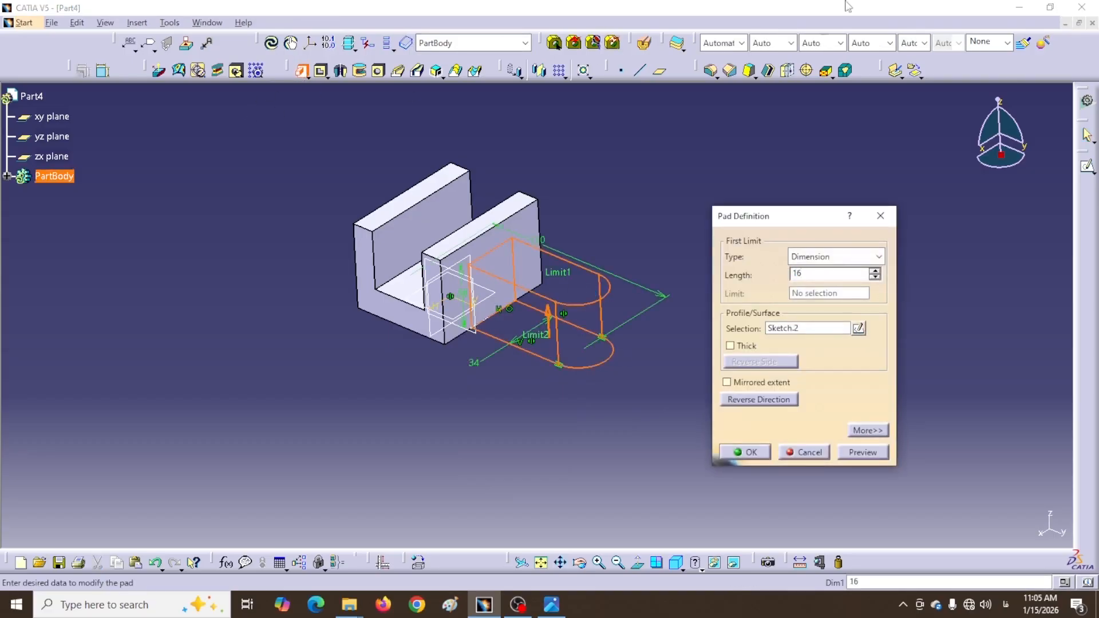
text(6)
click(862, 452)
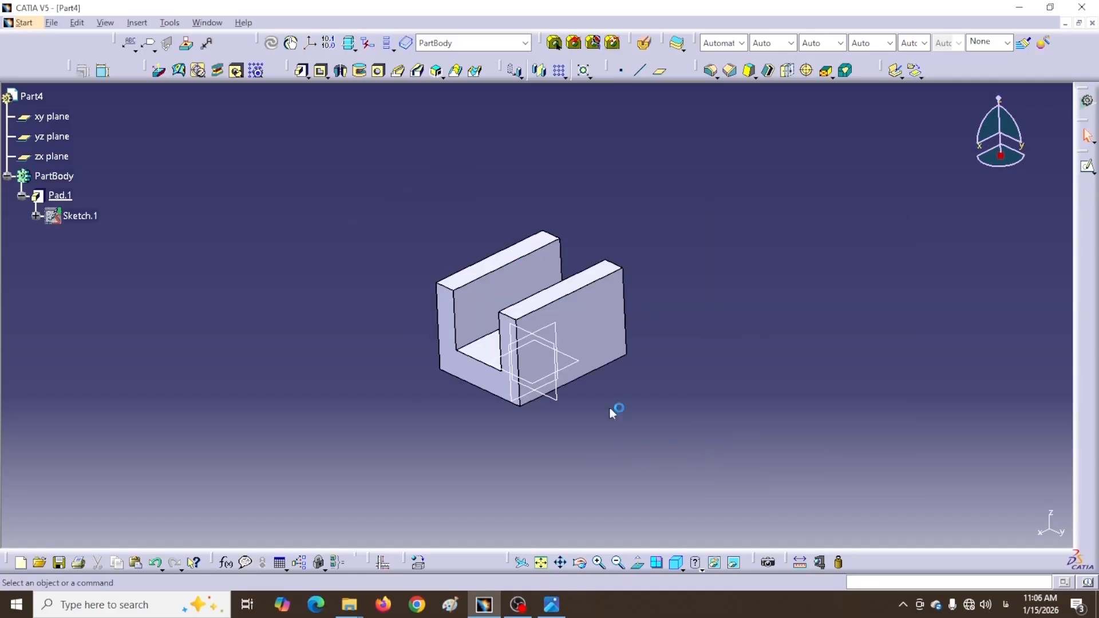
Give the U-block's side face a blue fill colour through its Properties
click(584, 330)
right_click(590, 331)
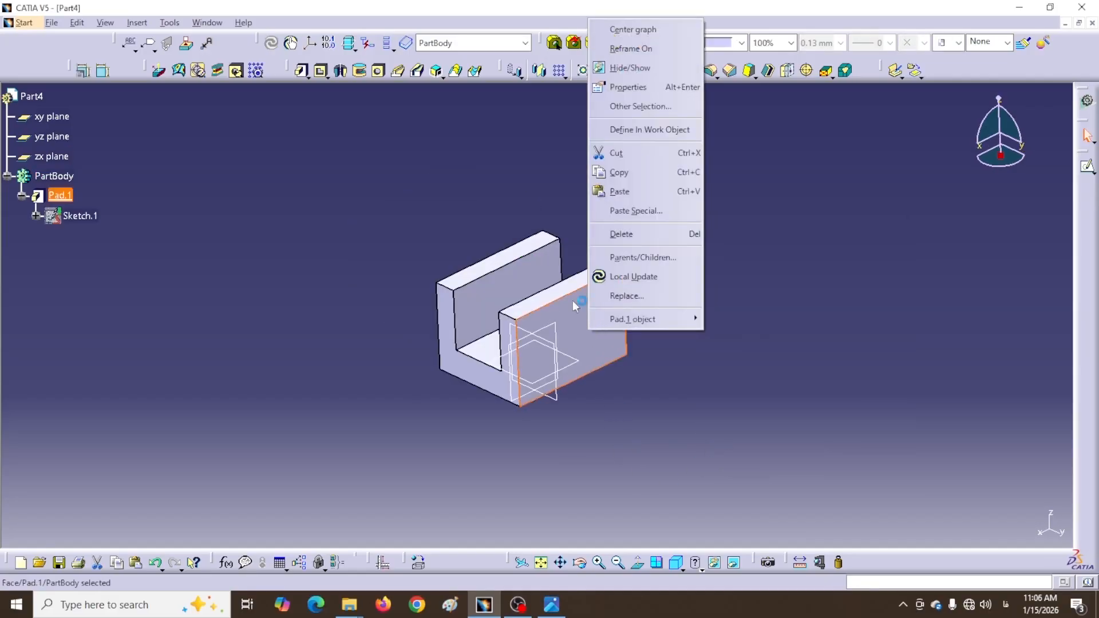
click(625, 89)
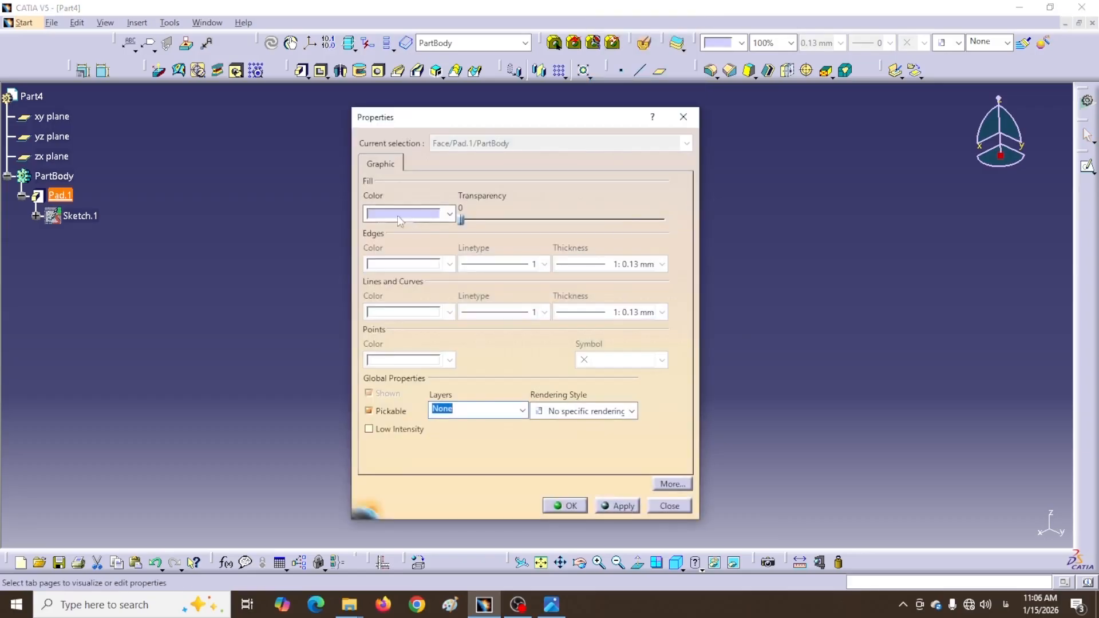
click(449, 214)
click(403, 346)
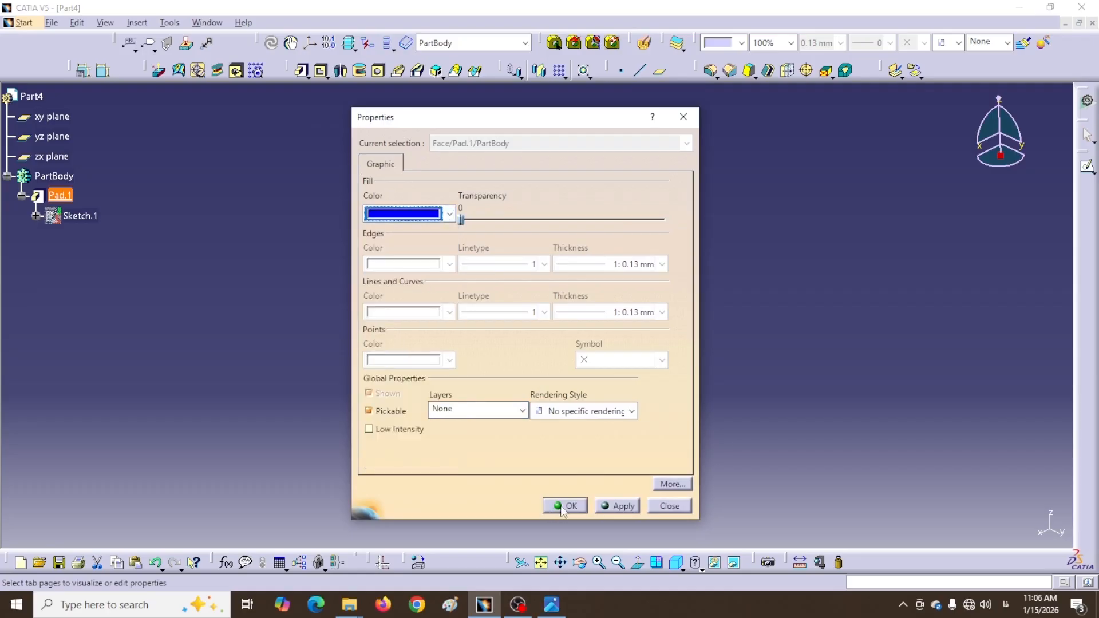
click(564, 506)
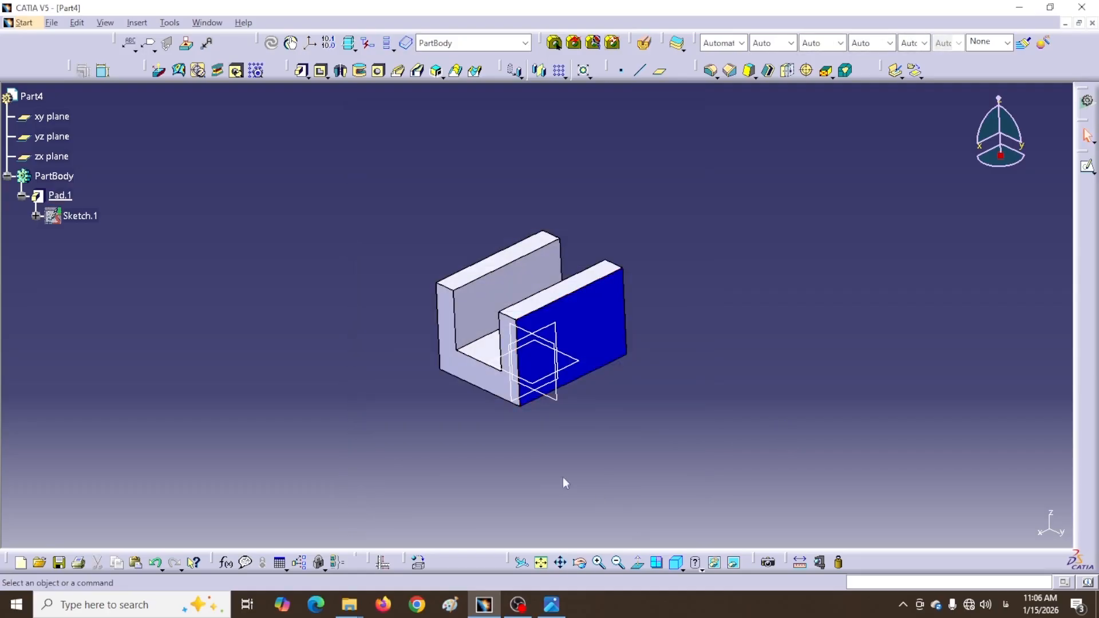
click(585, 365)
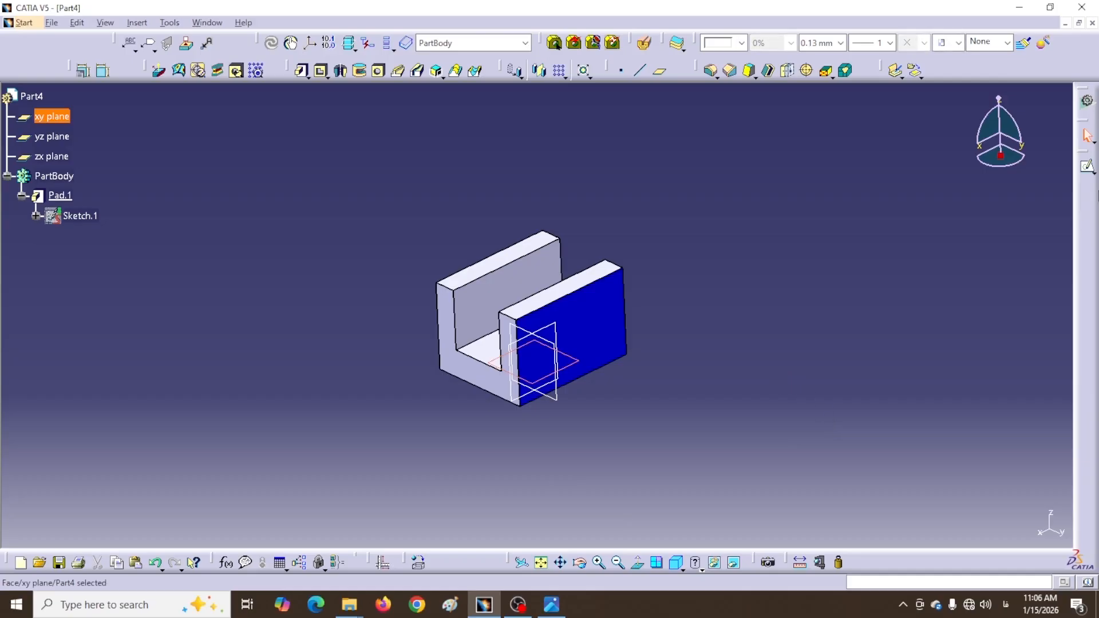
Start a new sketch on the xy plane and view it normal to the screen
click(1086, 167)
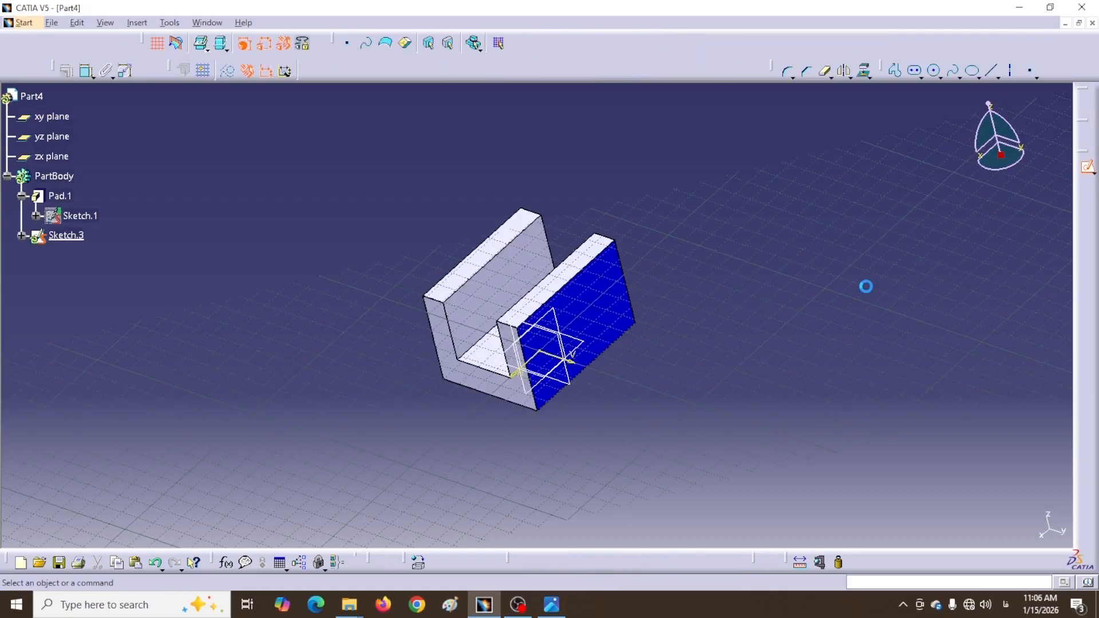
mouse_move(662, 292)
middle_down()
mouse_move(645, 328)
mouse_move(643, 298)
middle_up()
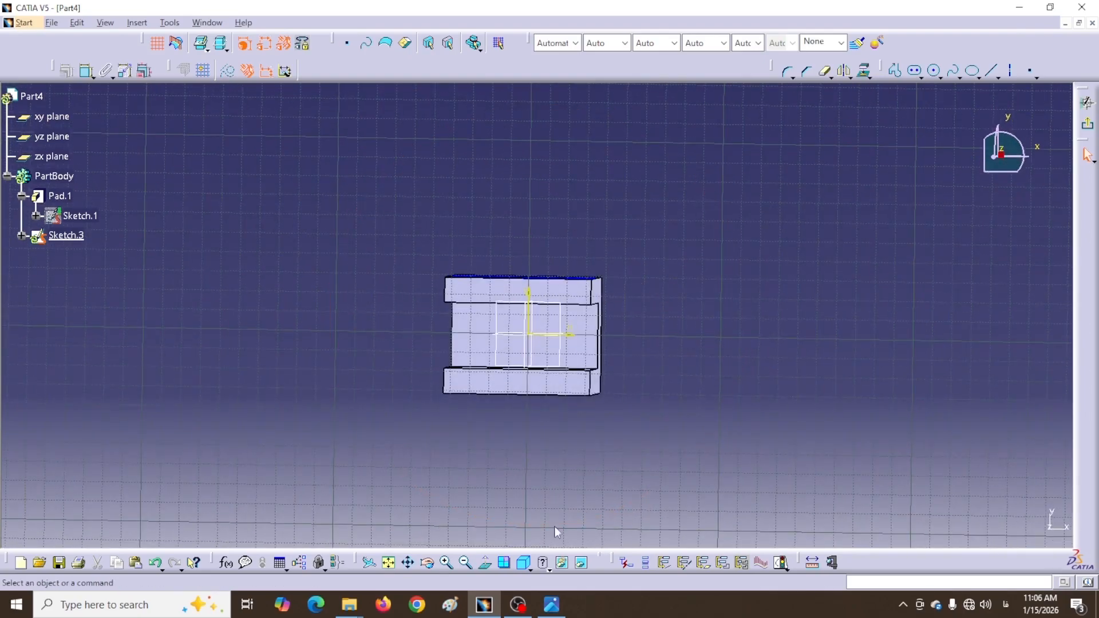
click(484, 571)
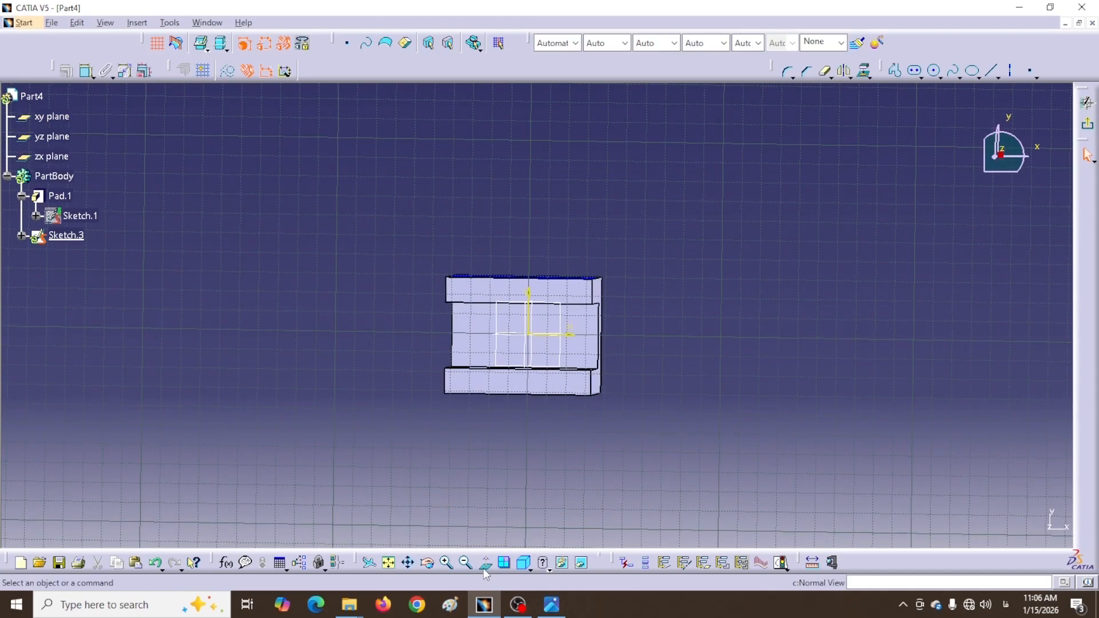
Draw a closed slot below the block: two vertical lines joined by a semicircular bottom arc
click(894, 70)
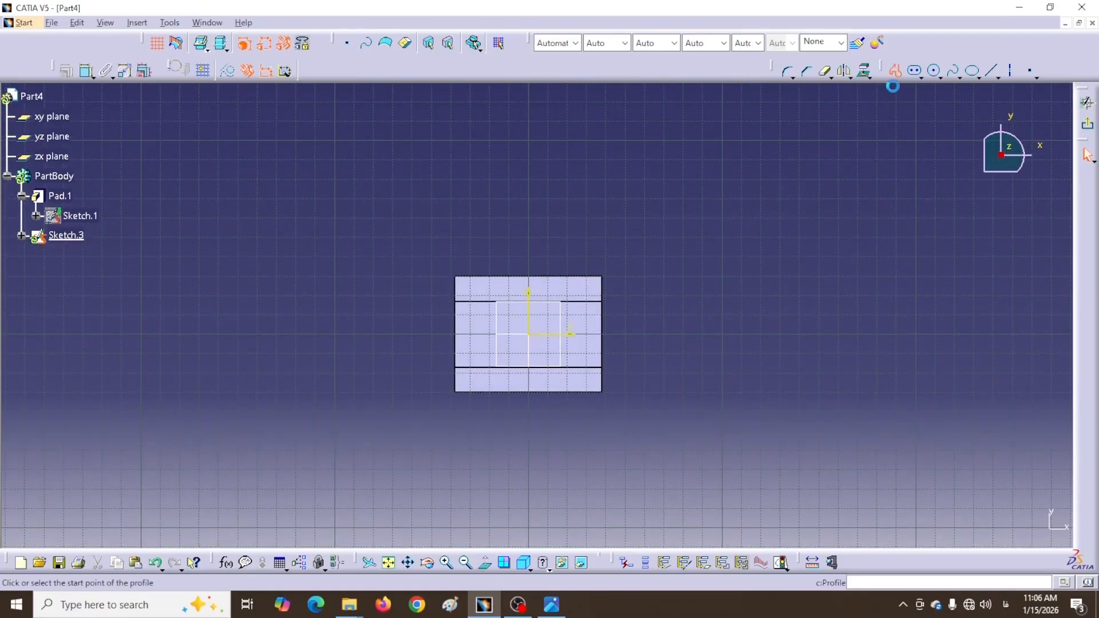
click(559, 405)
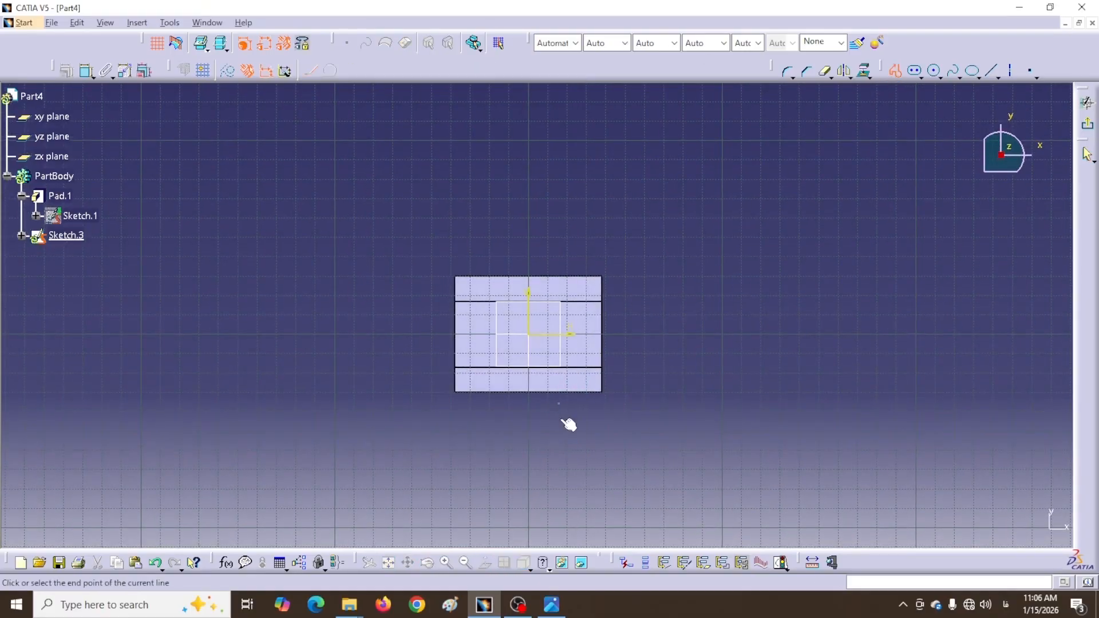
click(557, 505)
drag(557, 505, 489, 502)
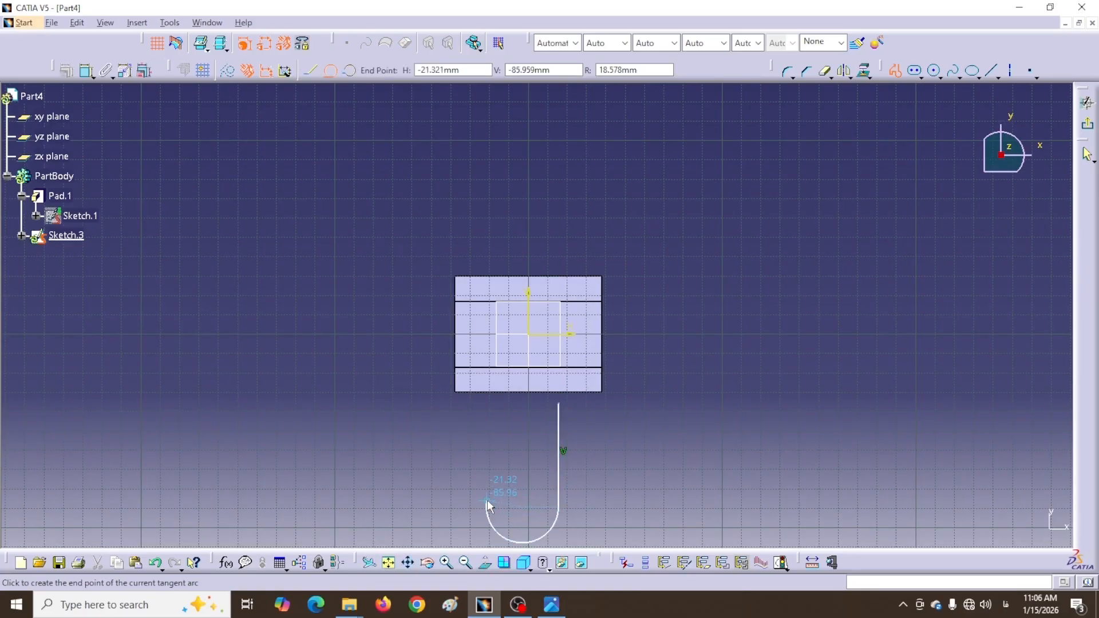
click(490, 506)
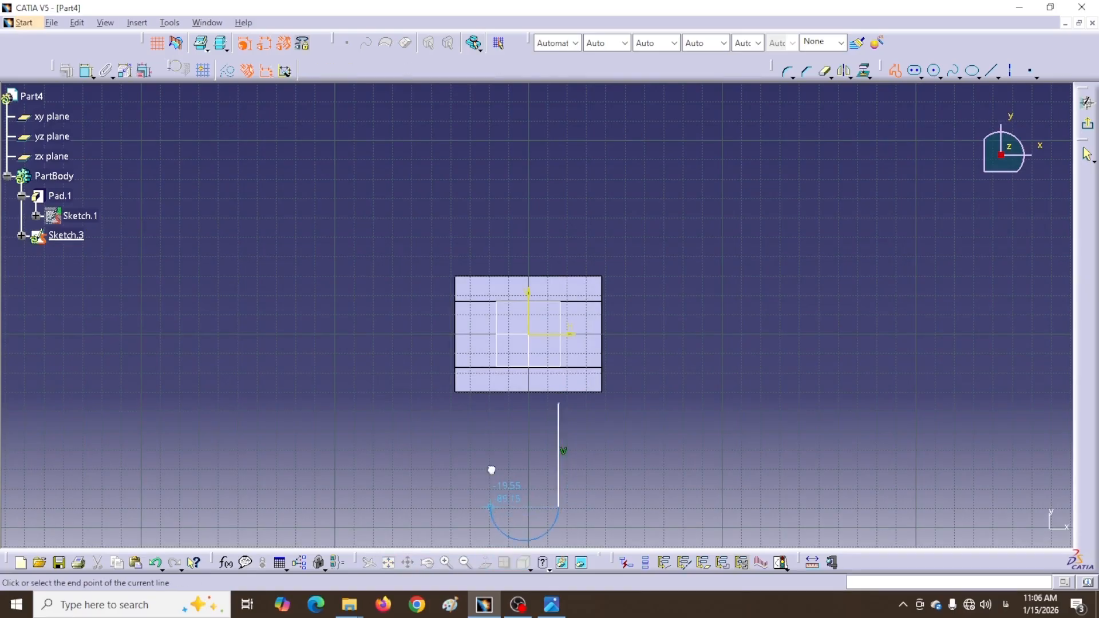
click(490, 404)
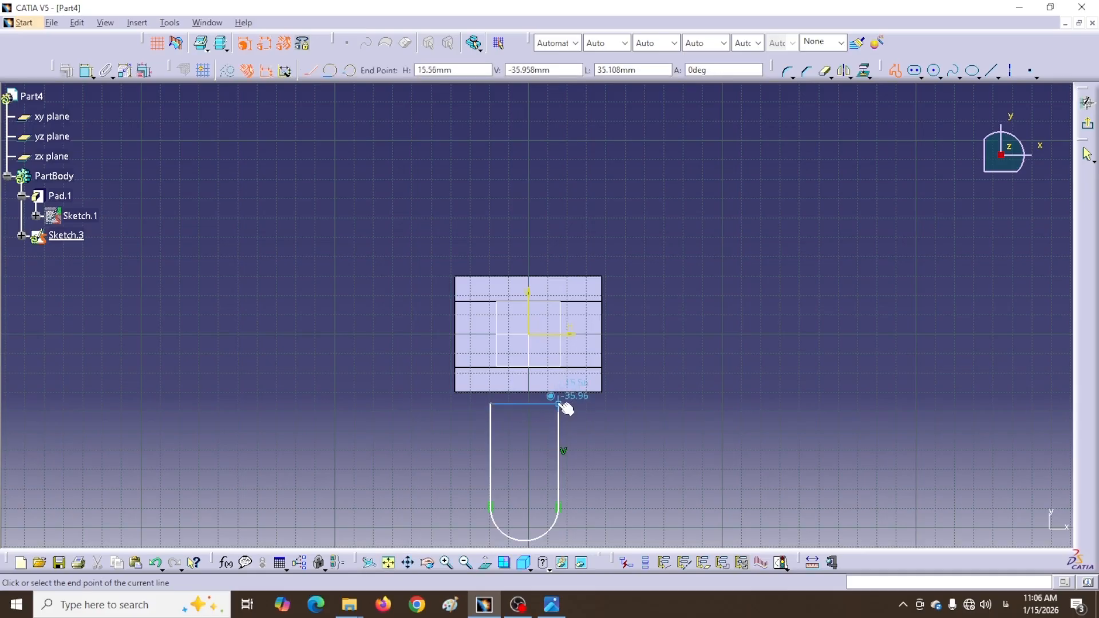
click(559, 404)
middle_drag(689, 393, 665, 359)
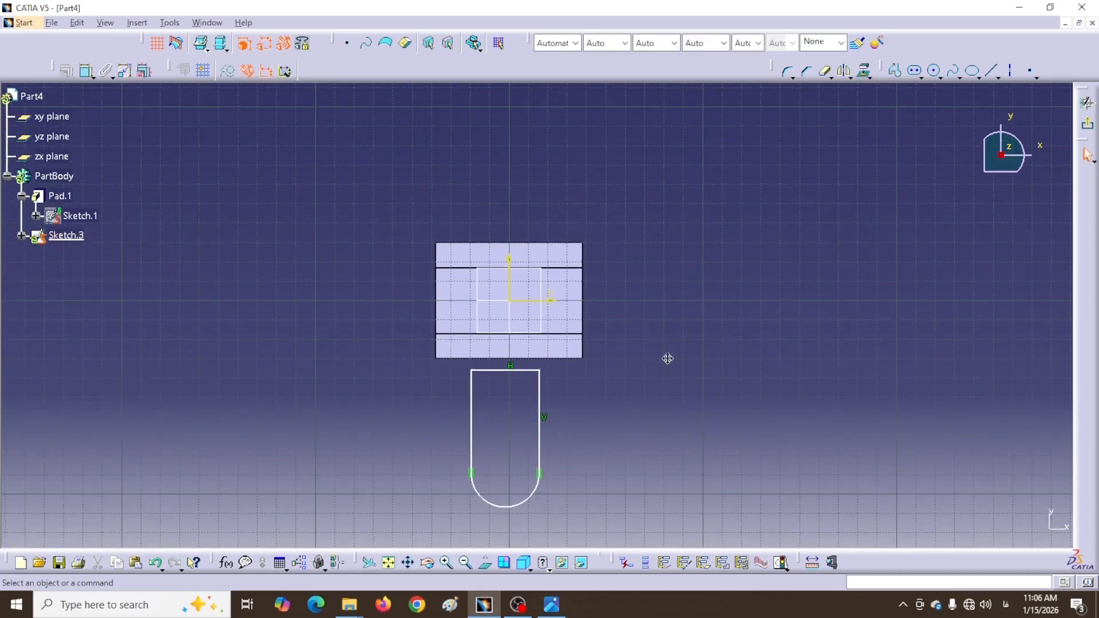
Make the slot's two vertical sides symmetric about the vertical axis
click(86, 70)
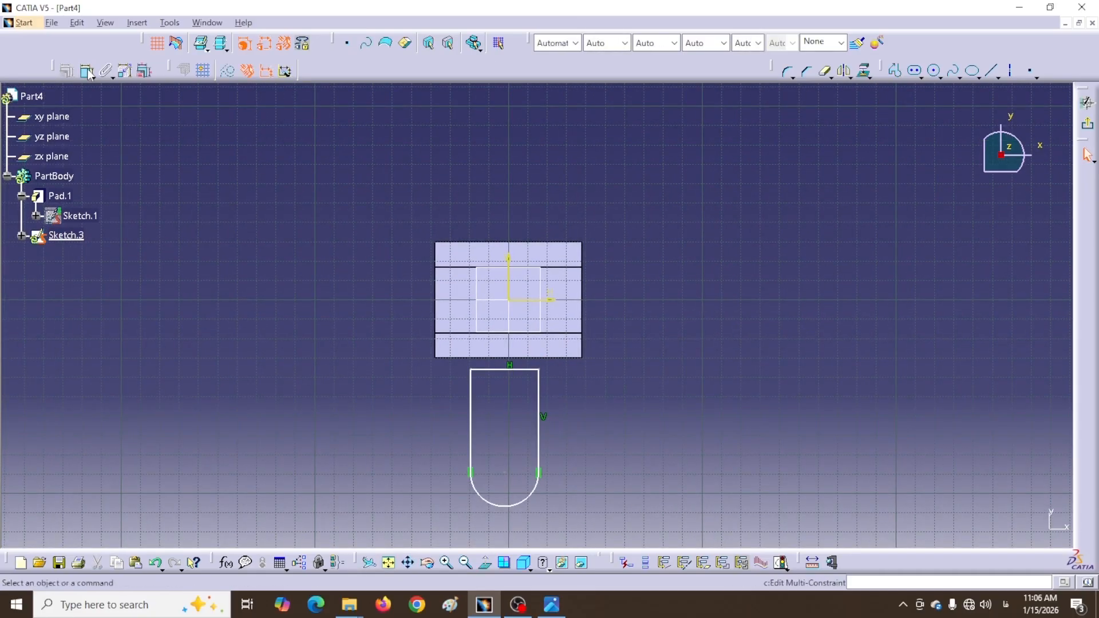
click(539, 452)
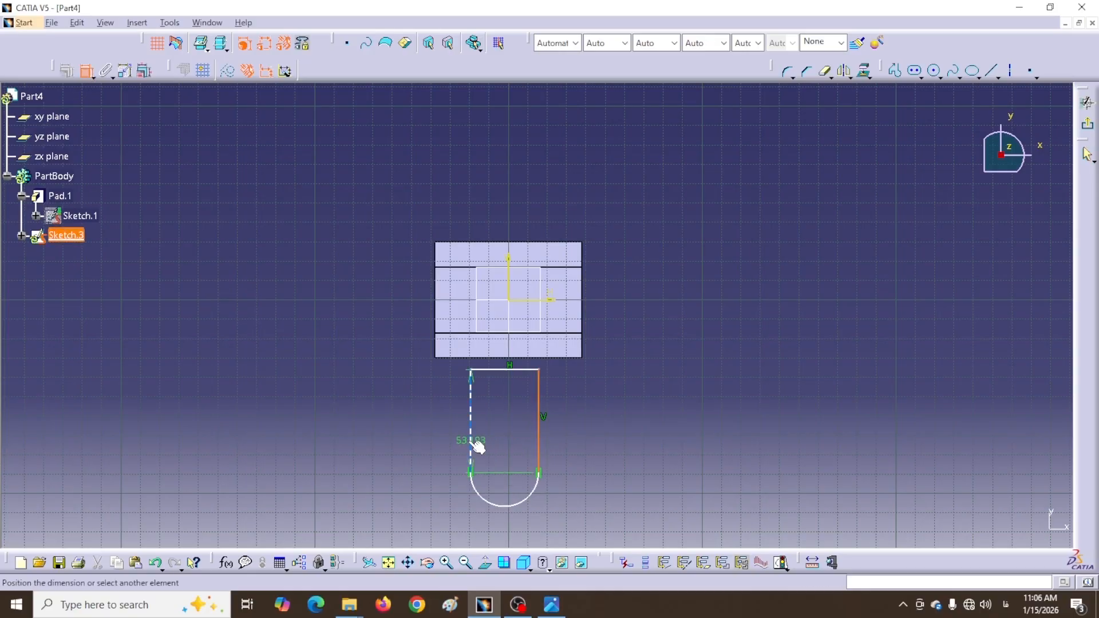
click(470, 447)
right_click(497, 427)
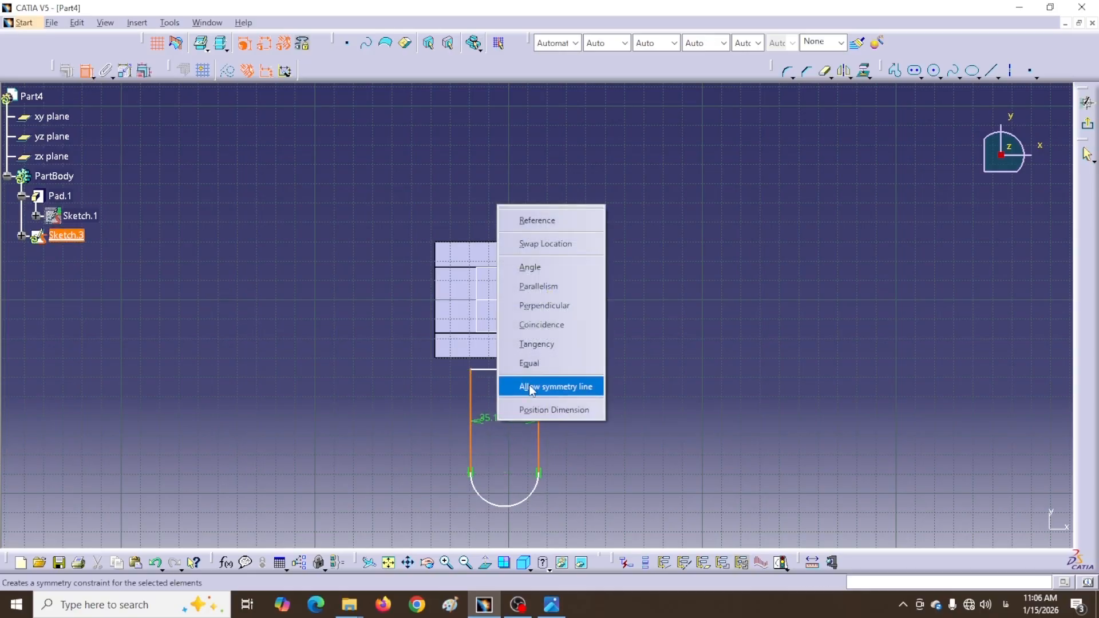
click(551, 386)
click(519, 290)
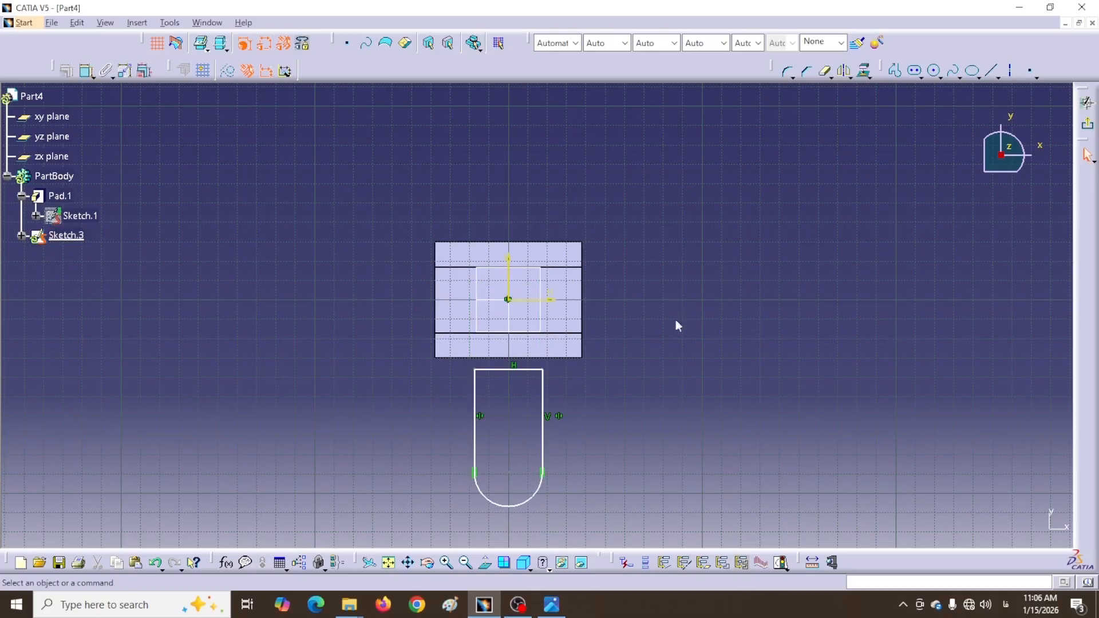
Make the slot's top line coincide with the pad's bottom edge
click(473, 359)
click(502, 370)
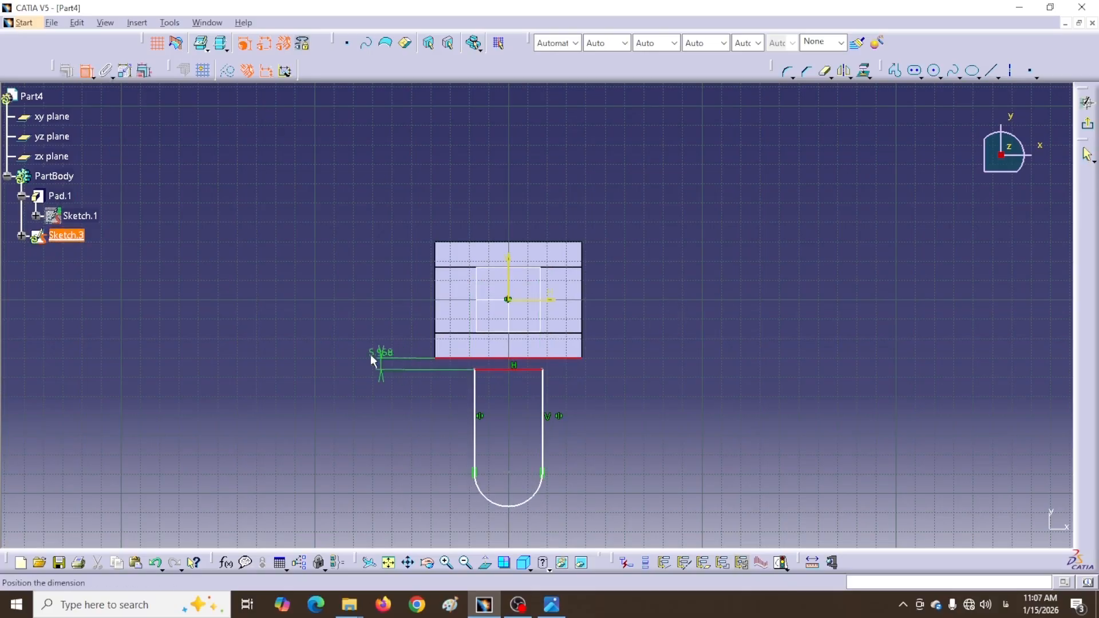
right_click(369, 355)
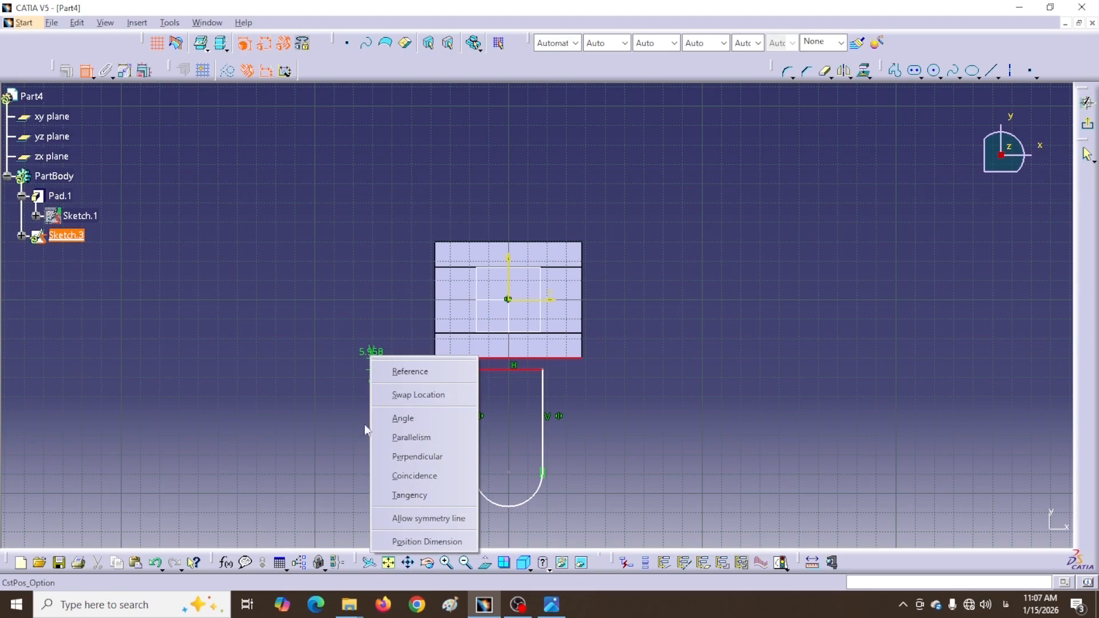
click(410, 476)
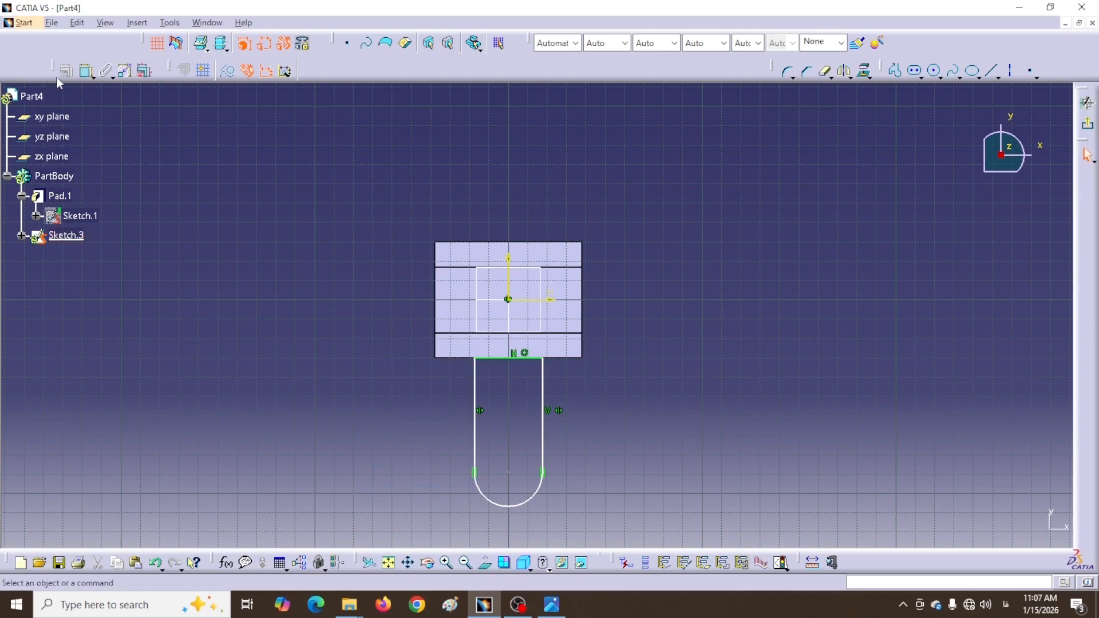
Dimension the arc centre 120 from the pad's top edge
click(86, 70)
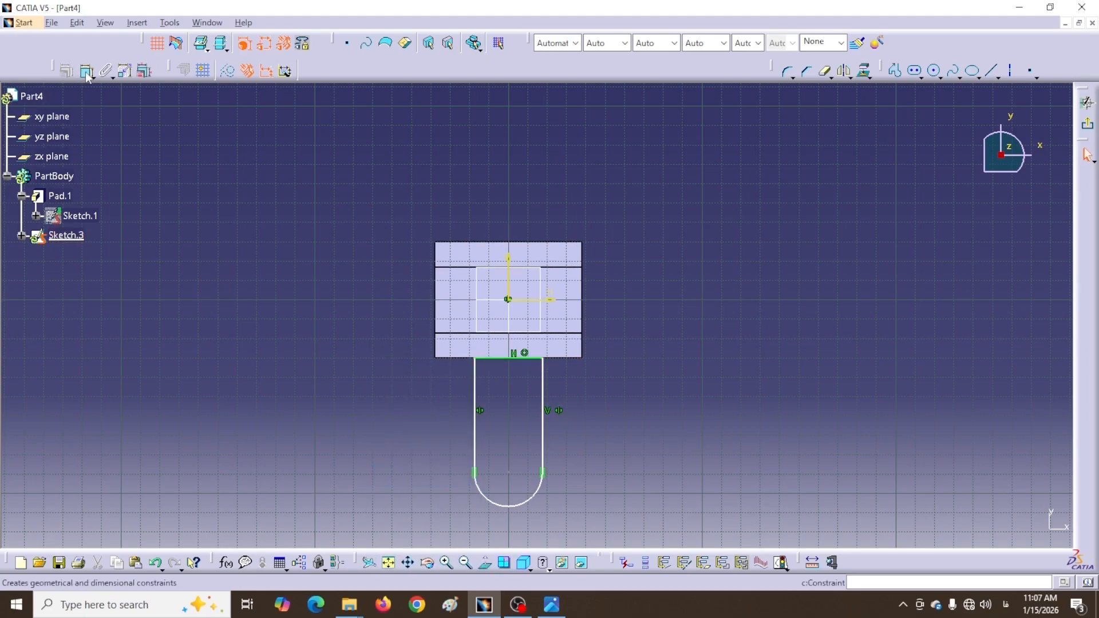
click(509, 475)
click(478, 243)
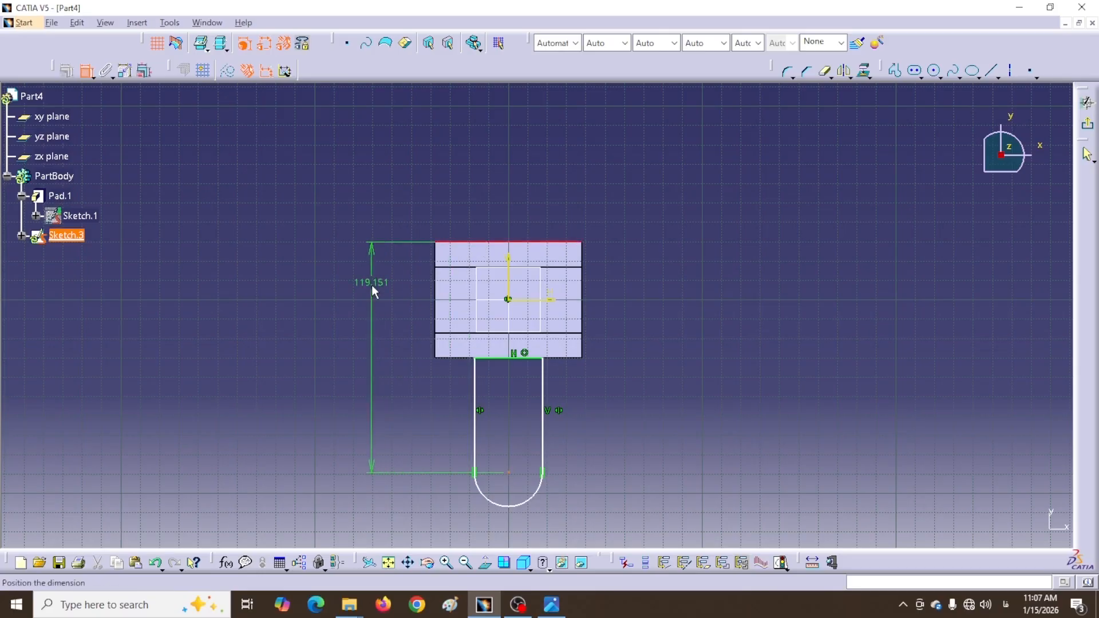
click(372, 285)
double_click(371, 282)
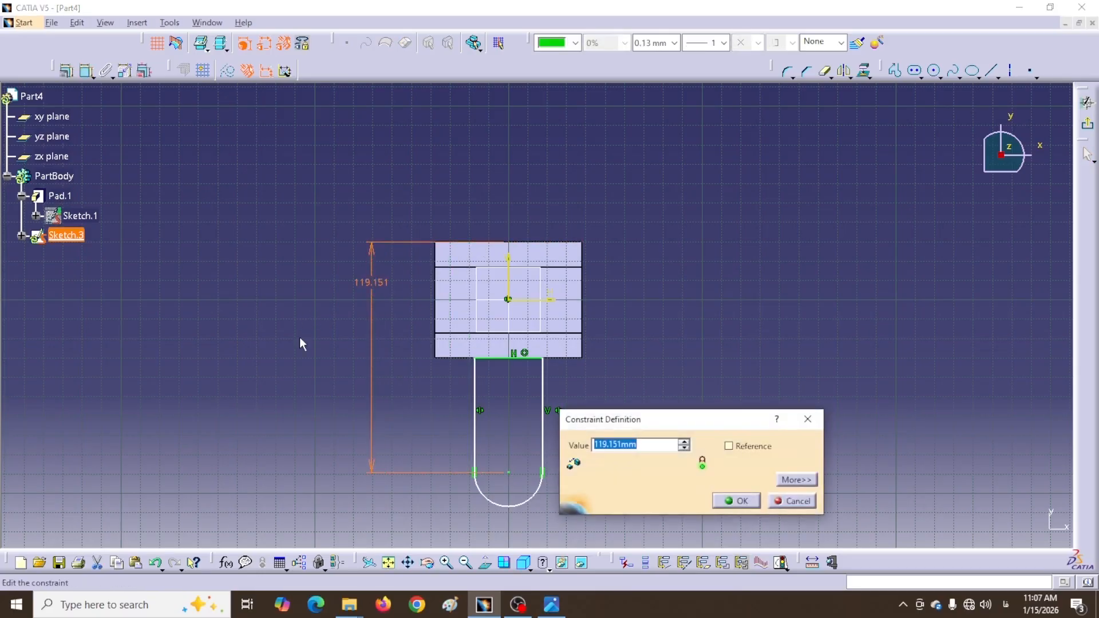
text(120)
key(Return)
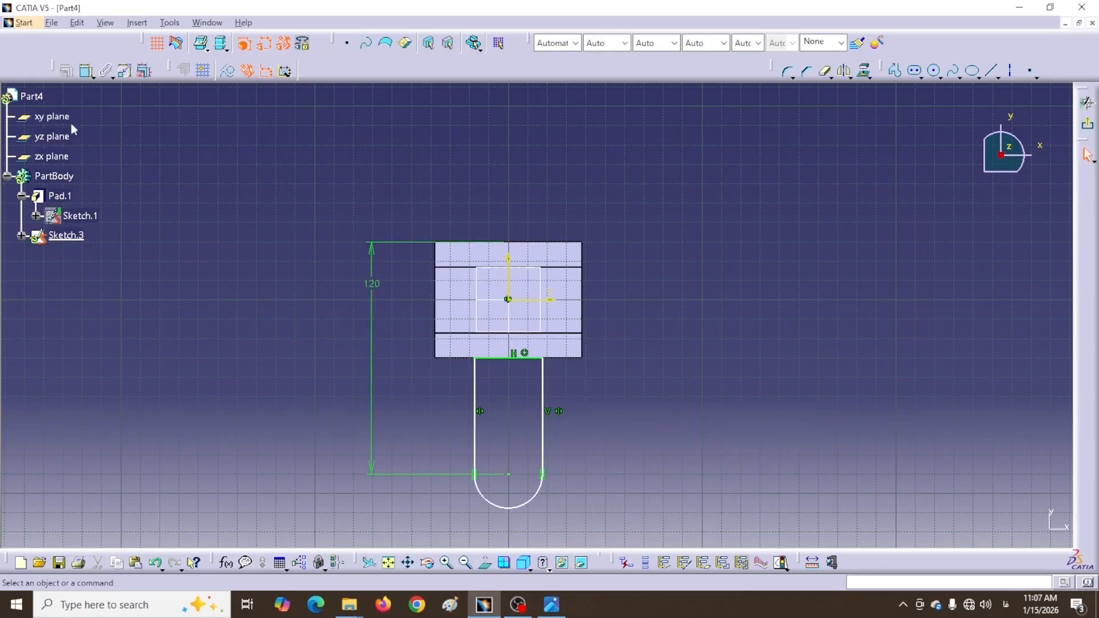
Give the slot's arc a radius of 17
click(536, 504)
click(608, 513)
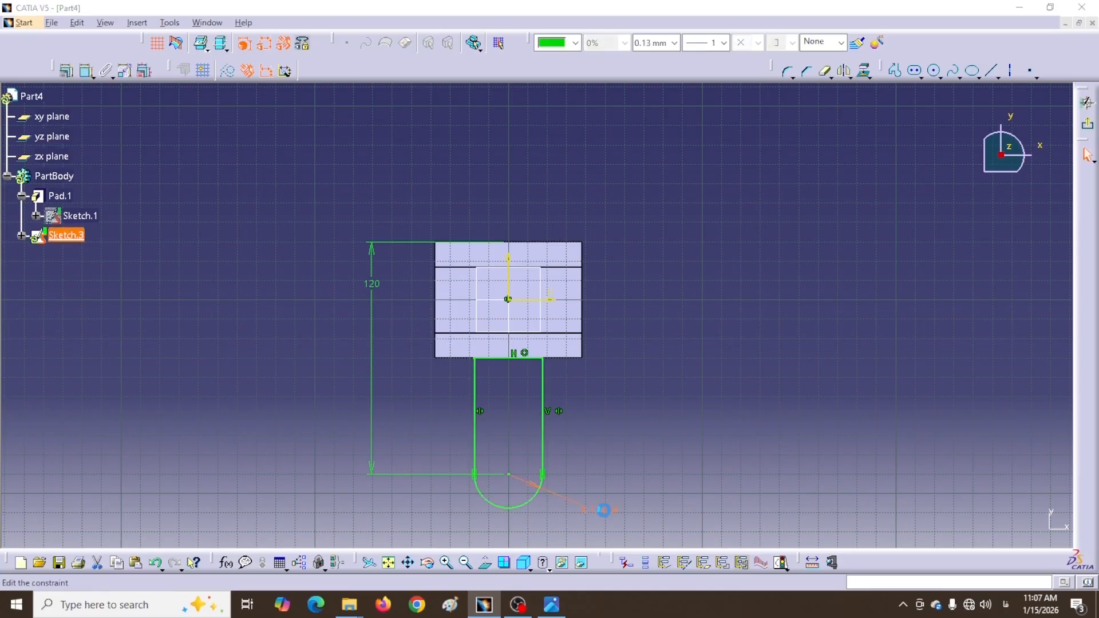
double_click(603, 508)
text(17)
key(Return)
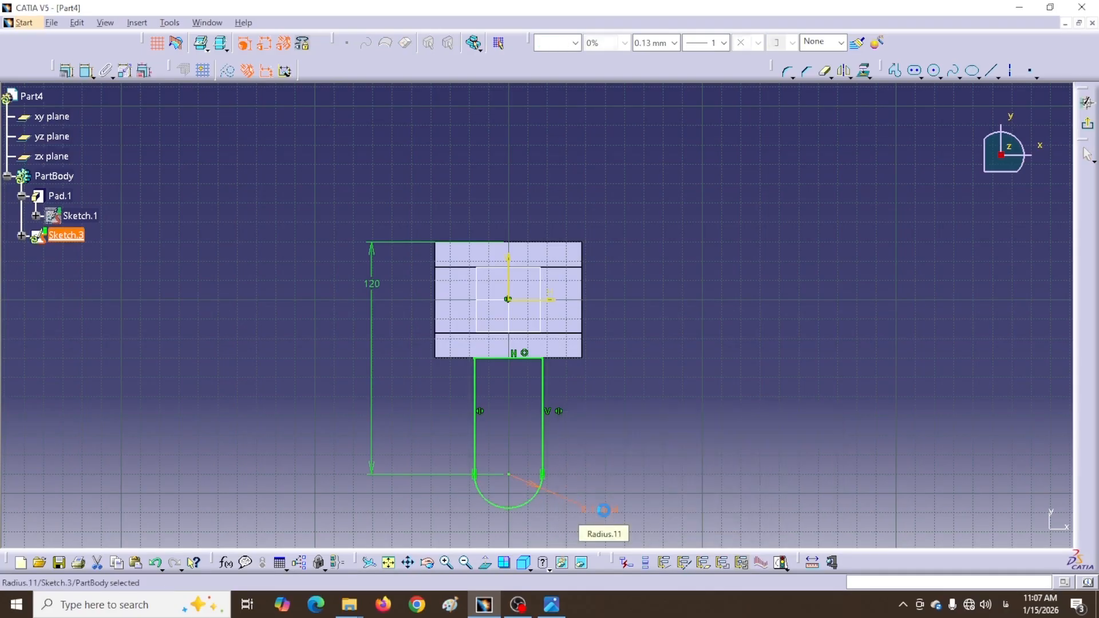
Measure the 34 mm width between the slot's sides without keeping it, then exit the sketch
click(813, 562)
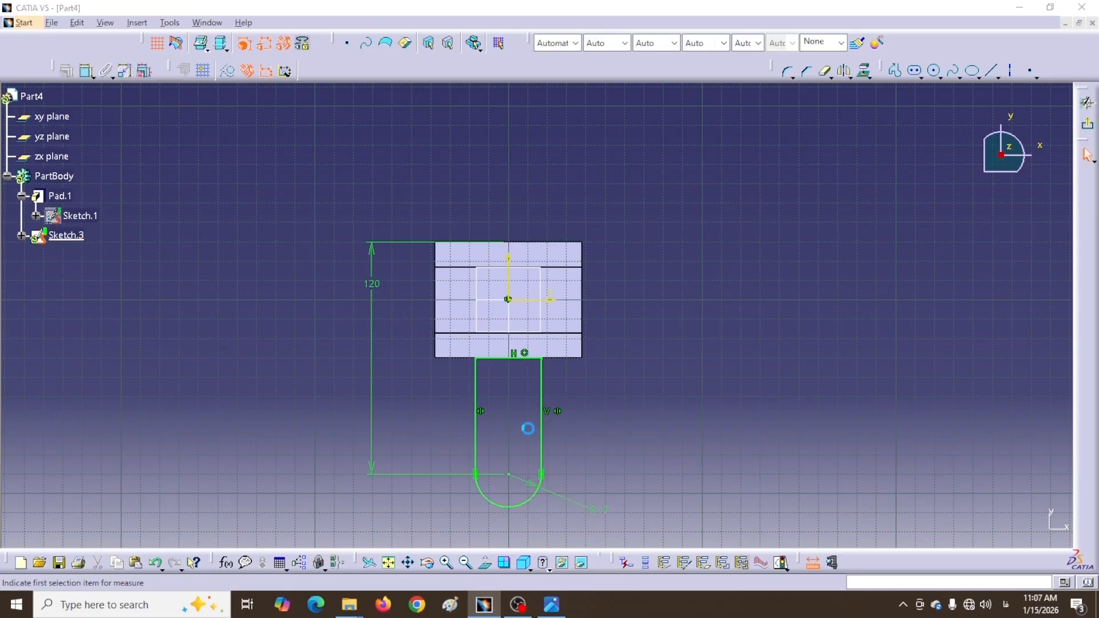
click(542, 435)
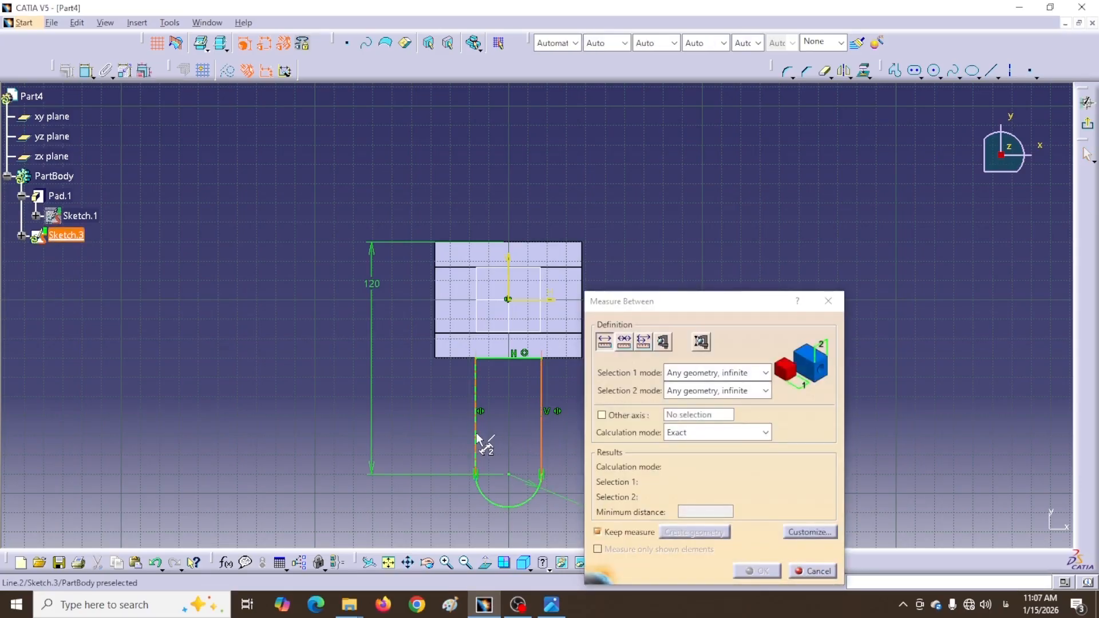
click(475, 421)
drag(517, 367, 413, 420)
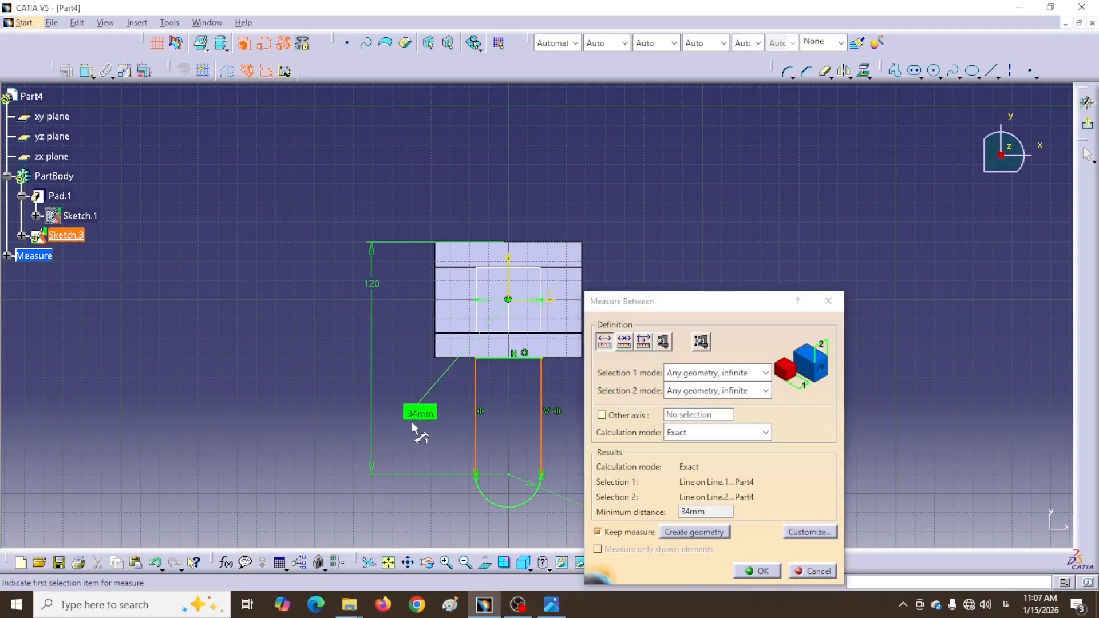
click(813, 570)
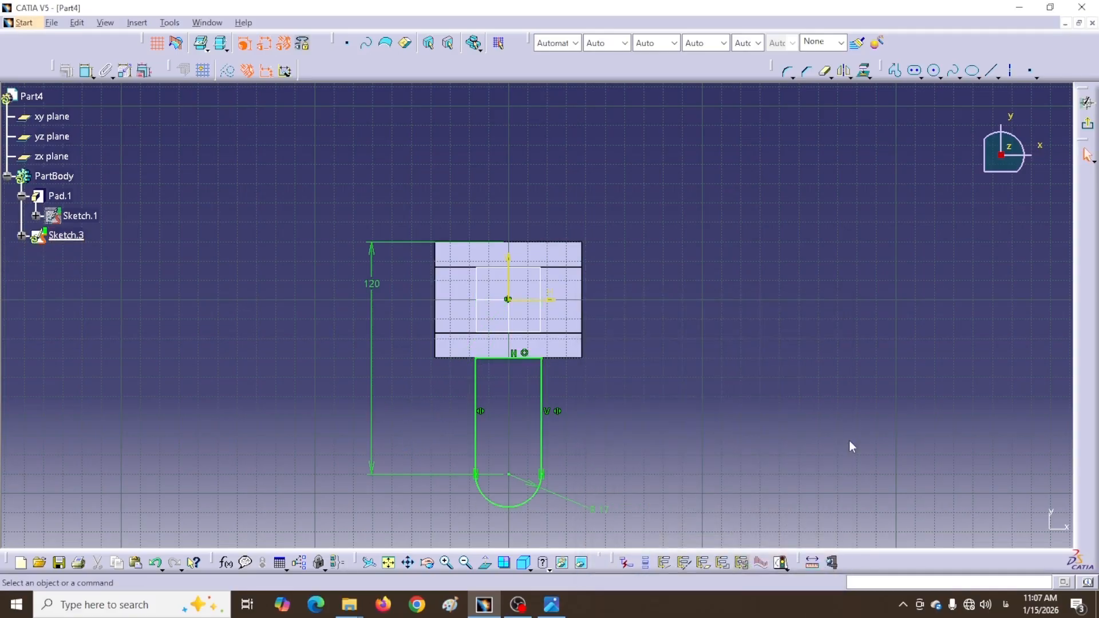
click(1086, 127)
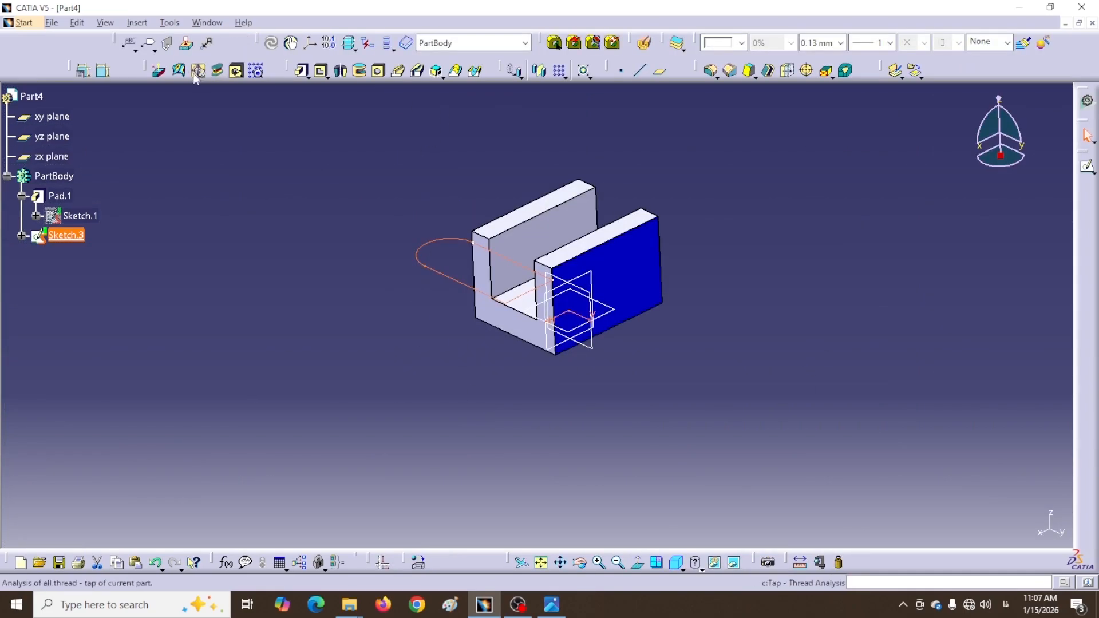
Pad Sketch.3 with a 16 mm length and orbit to view the new tab
click(301, 70)
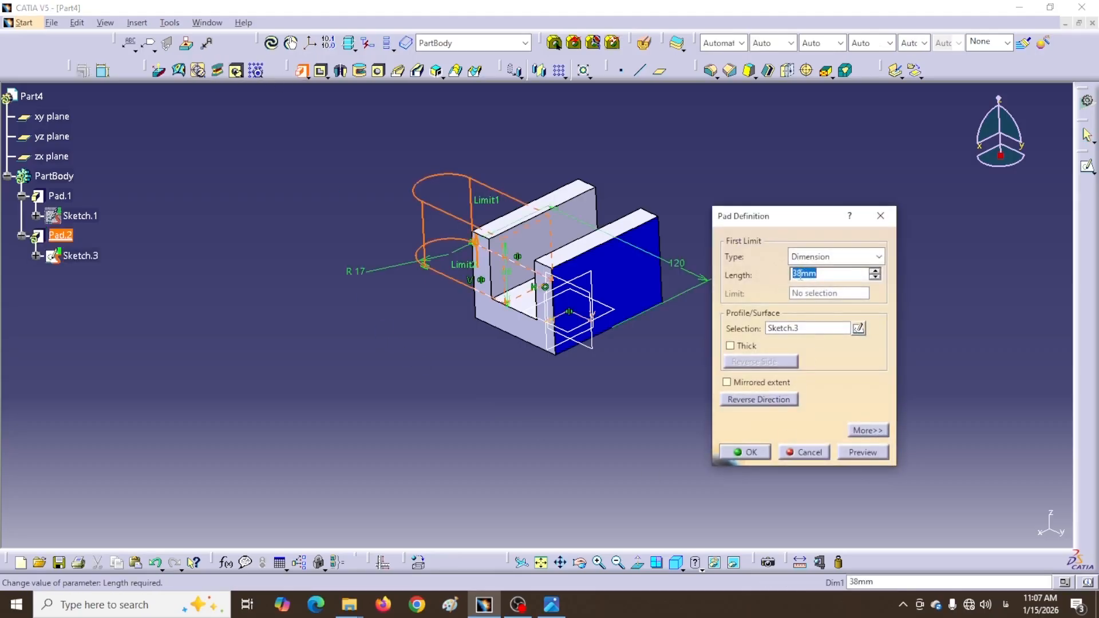
text(1)
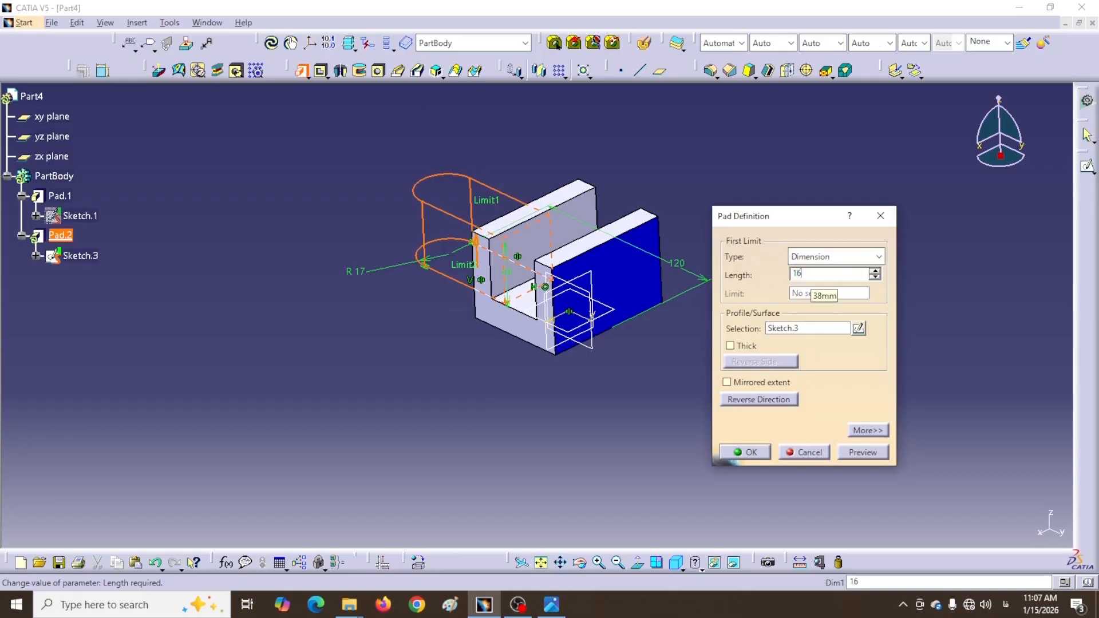
text(6)
key(Return)
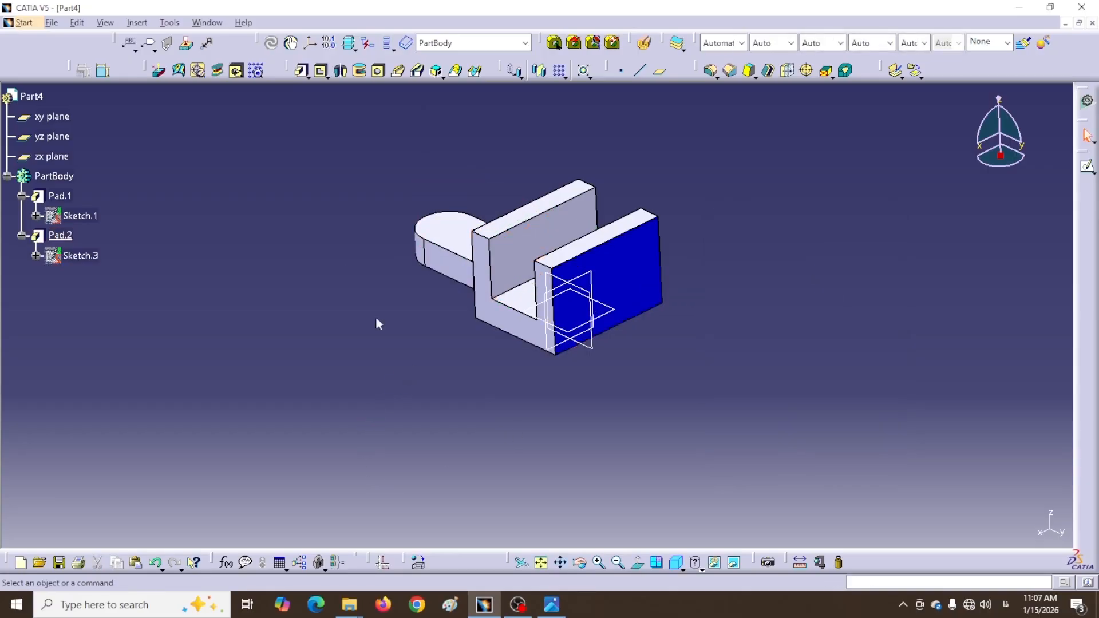
mouse_move(318, 260)
middle_down()
mouse_move(400, 311)
mouse_move(432, 373)
mouse_move(394, 360)
mouse_move(401, 379)
middle_up()
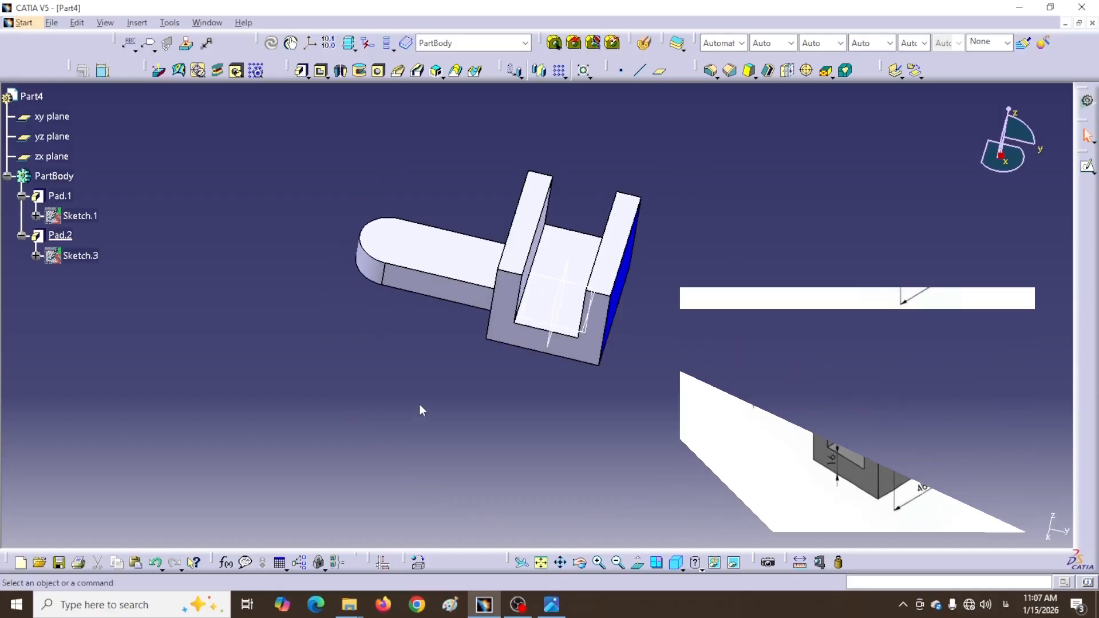
Place a 14 mm Up To Next hole on the tab's top face
click(379, 73)
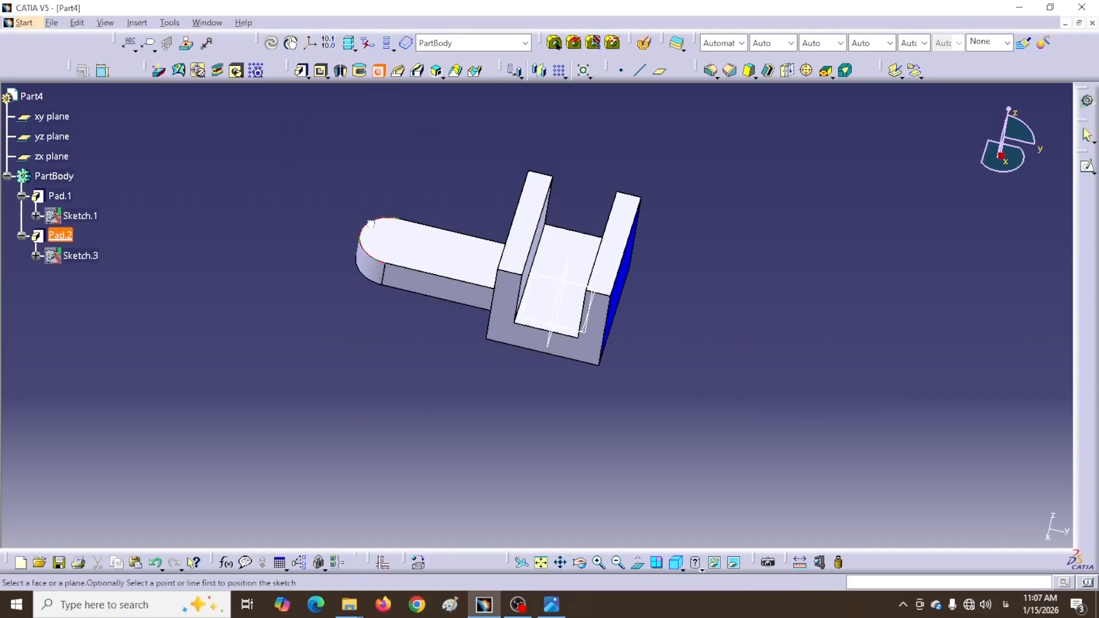
click(392, 244)
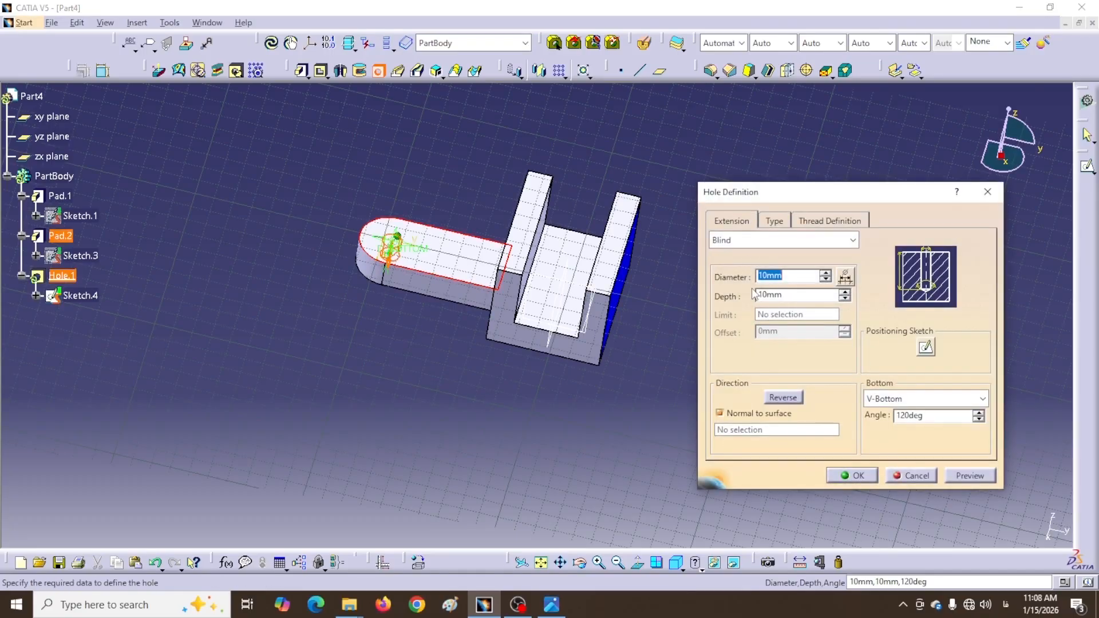
text(14)
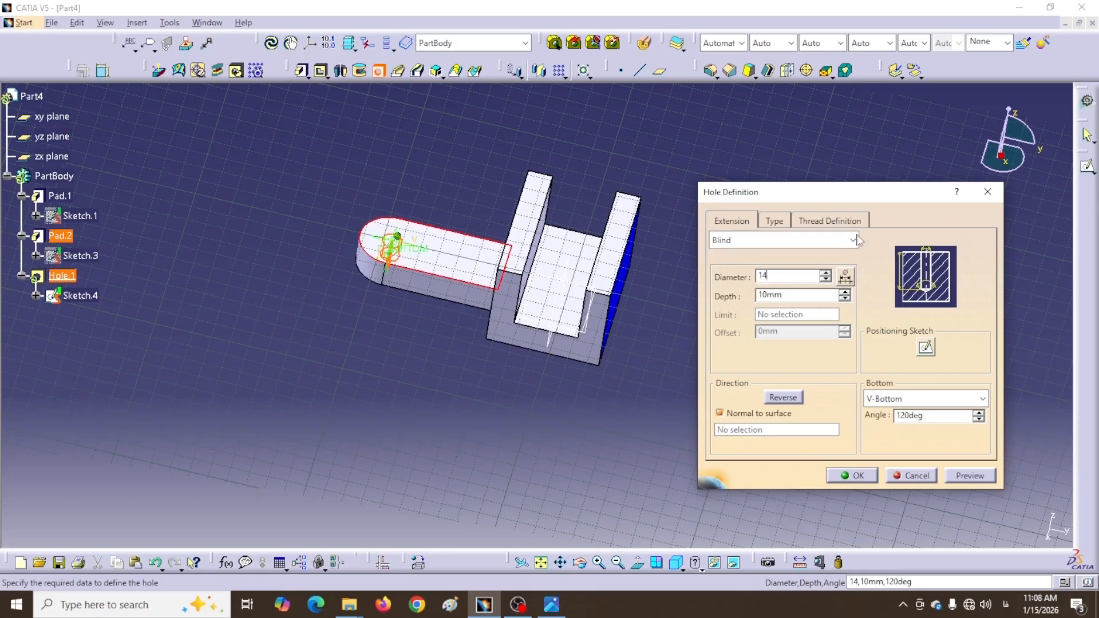
click(853, 240)
click(739, 267)
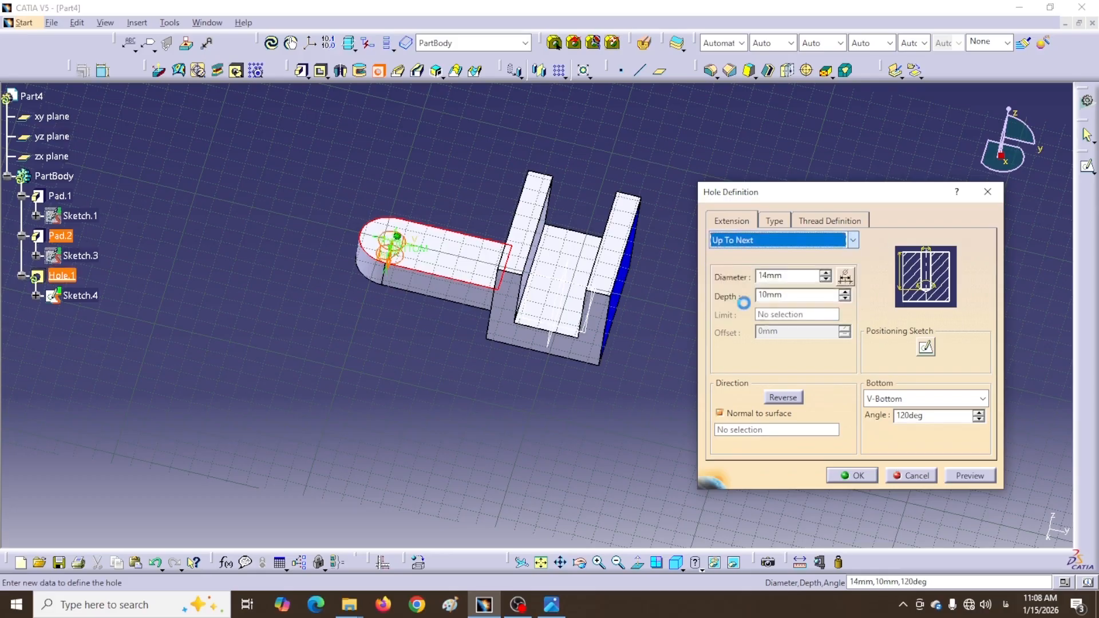
click(852, 476)
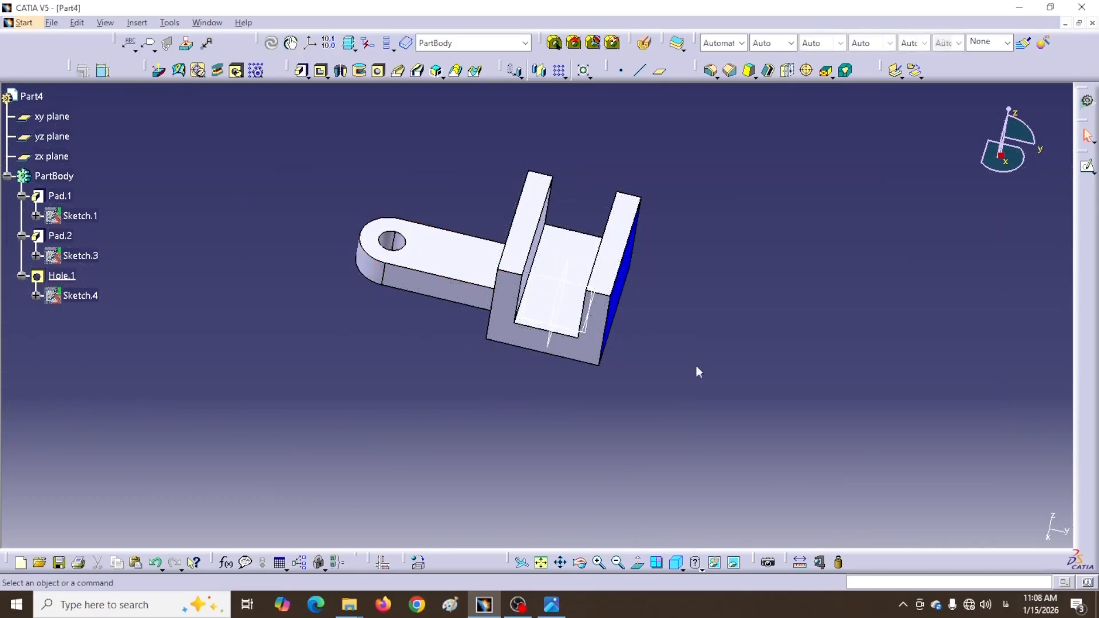
middle_drag(713, 307, 699, 341)
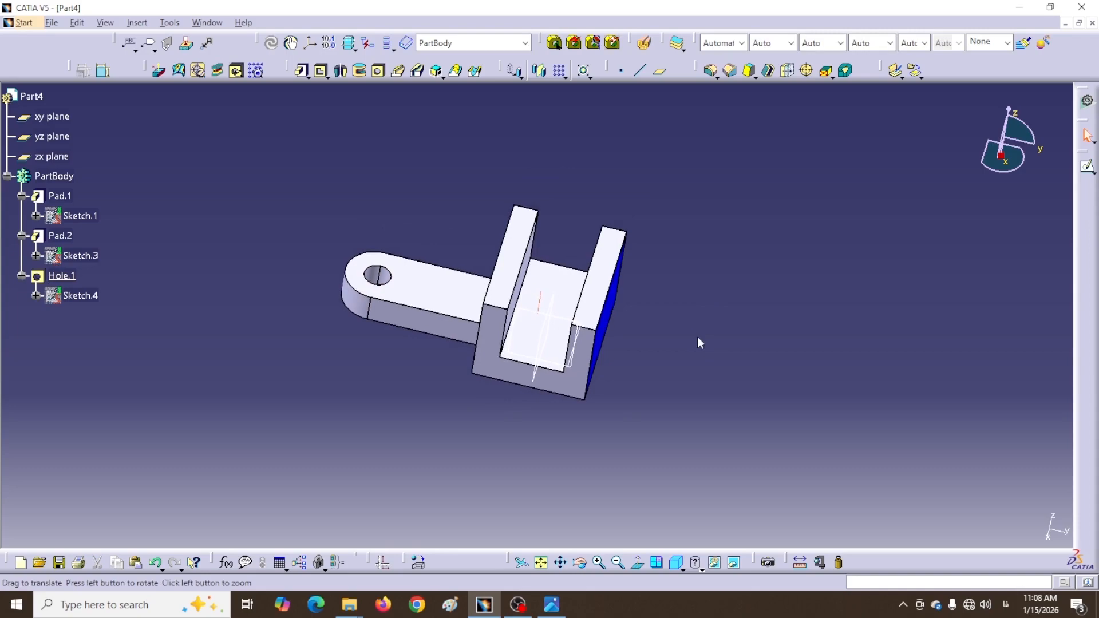
Fillet the four selected base and tab edges with a 15 mm radius
click(598, 333)
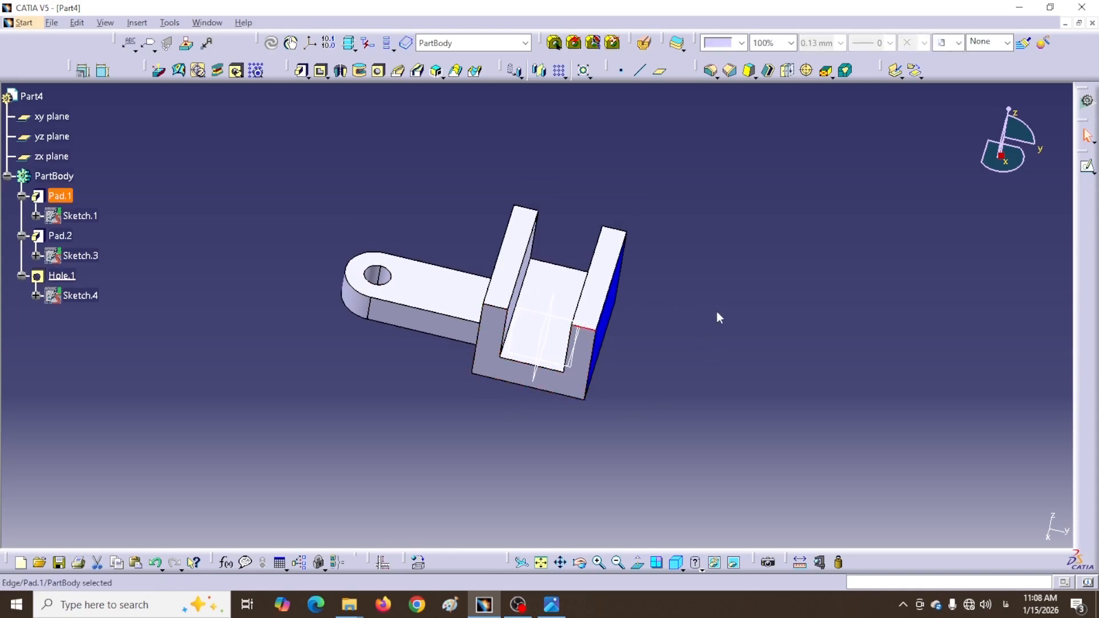
ctrl+click(494, 305)
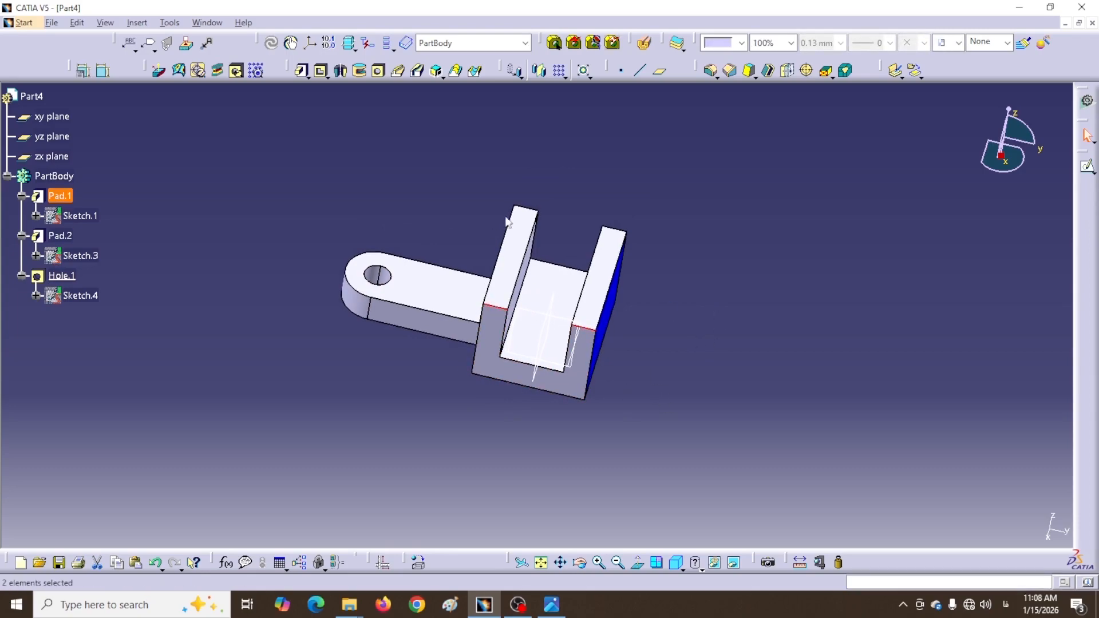
ctrl+click(534, 213)
ctrl+click(618, 229)
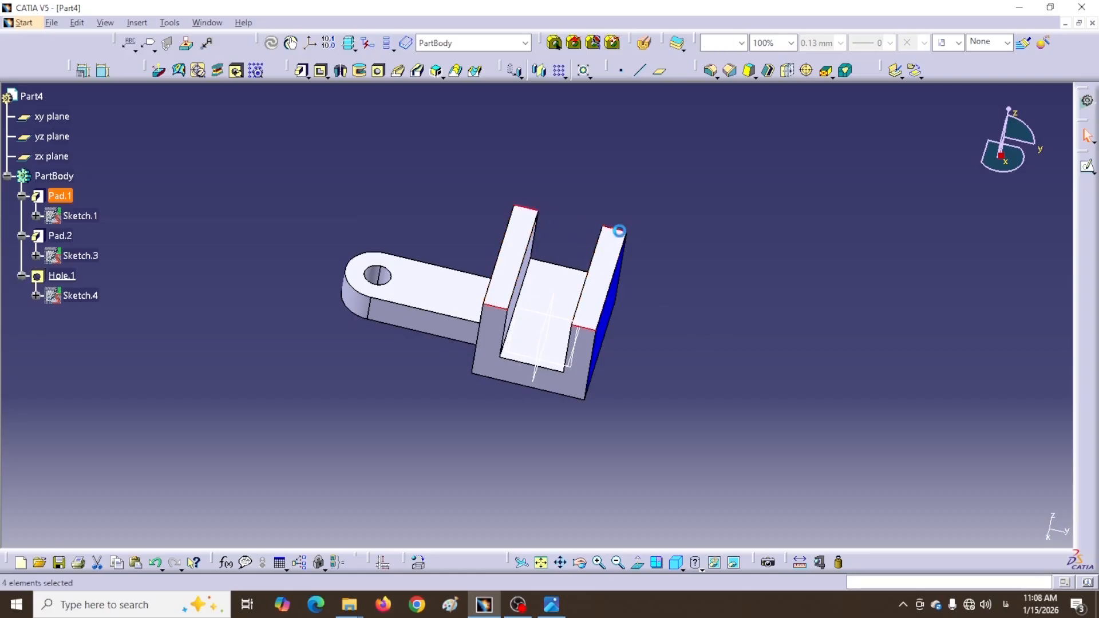
click(710, 71)
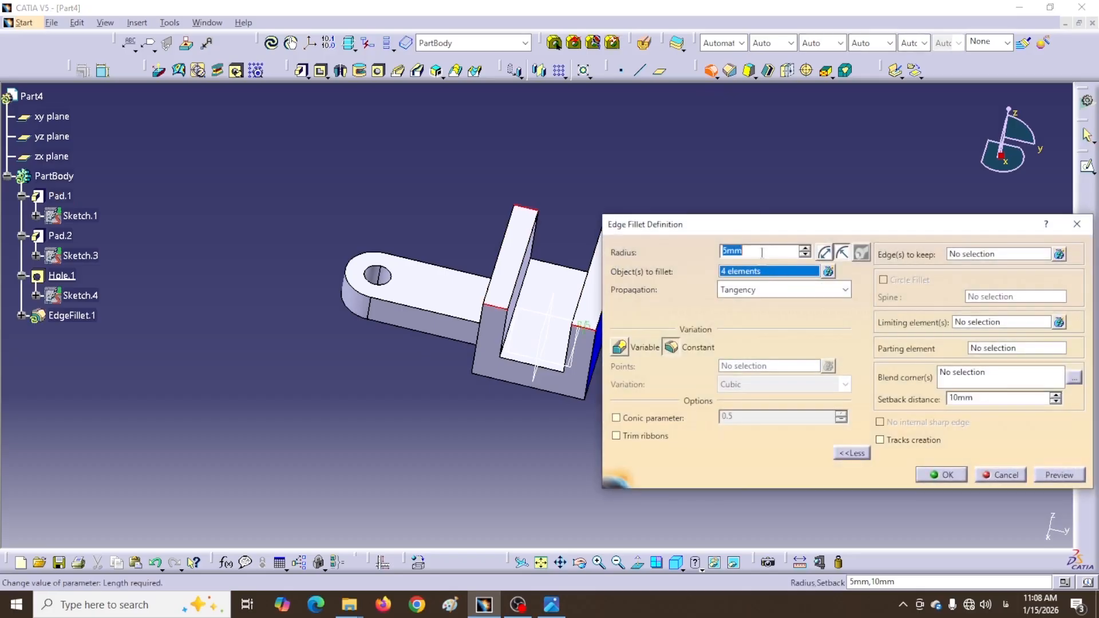
drag(773, 232, 822, 222)
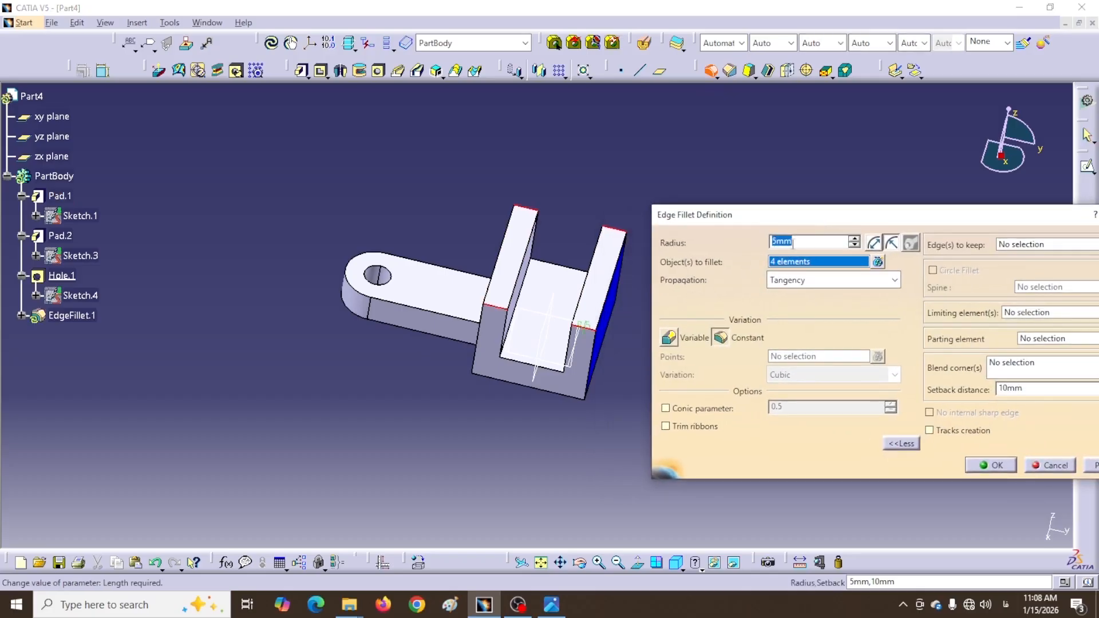
text(15)
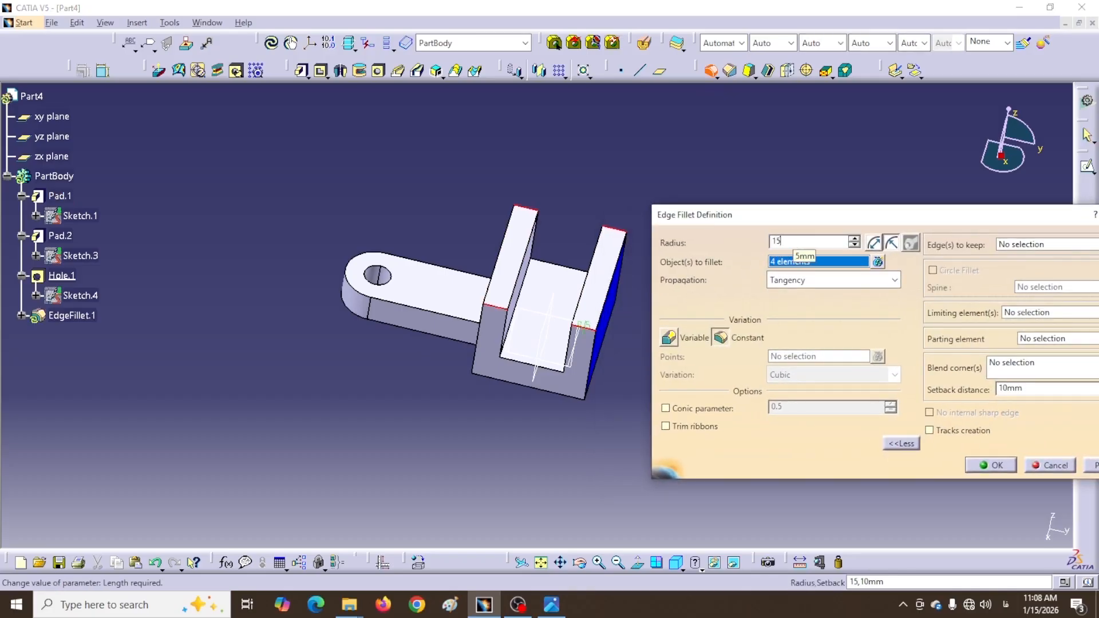
key(Return)
click(992, 463)
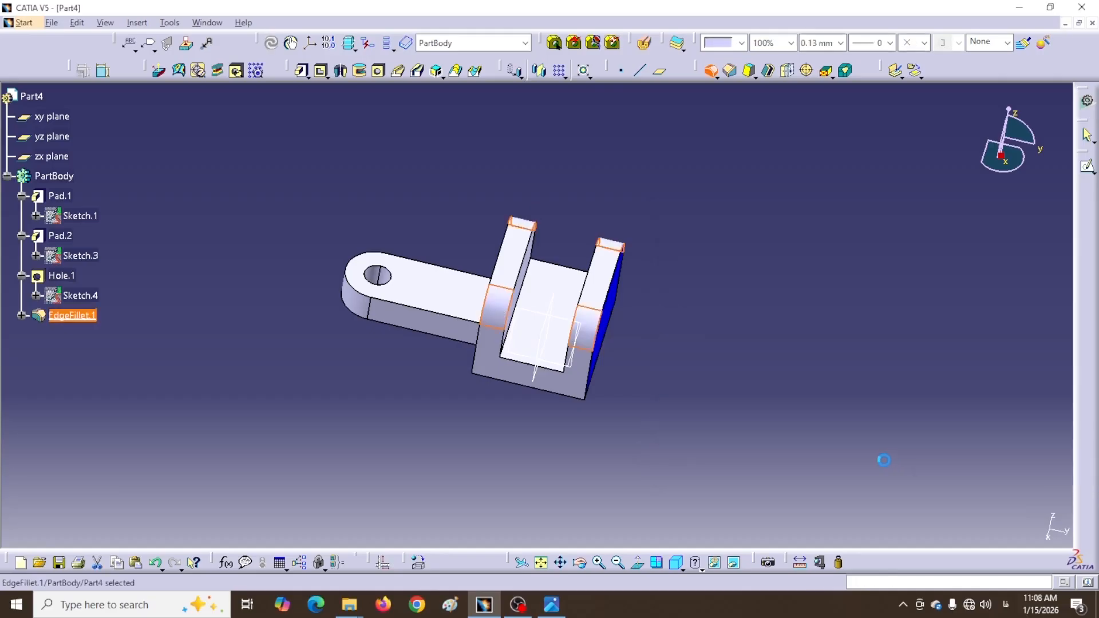
Start a new sketch on the part's front face
middle_drag(773, 454, 645, 419)
click(597, 309)
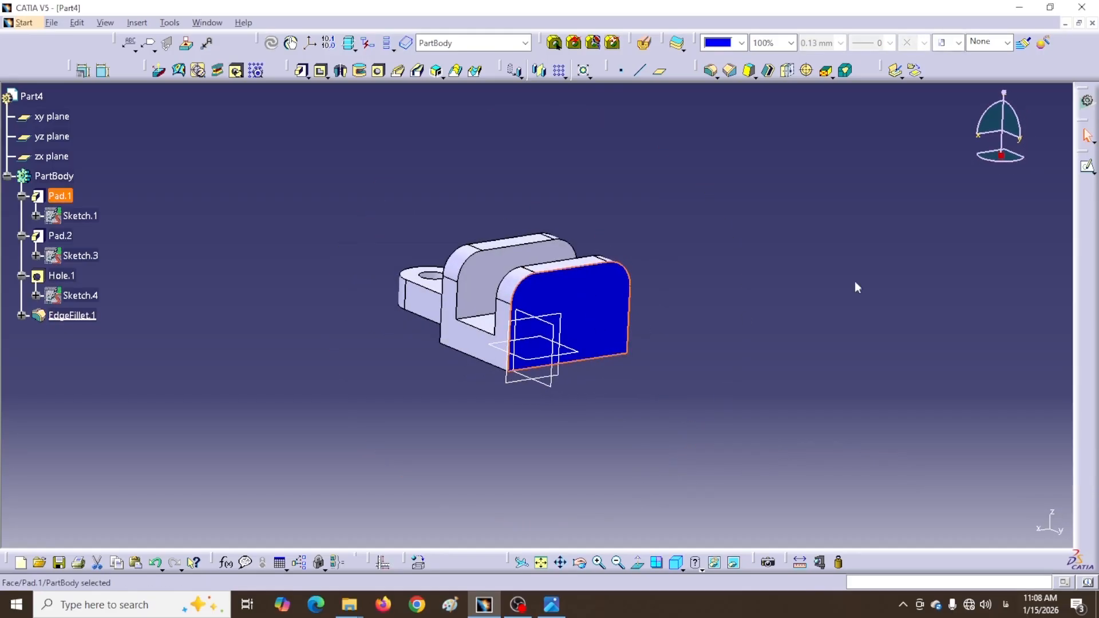
click(1083, 168)
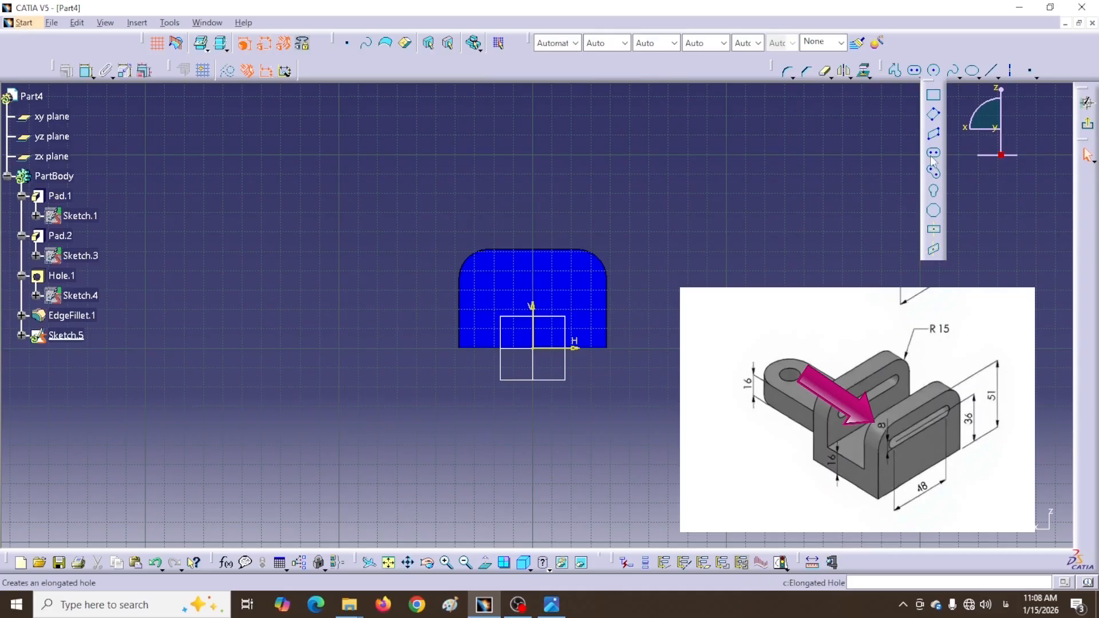
Draw an elongated hole and set its 6.738 dimension to 8
click(933, 156)
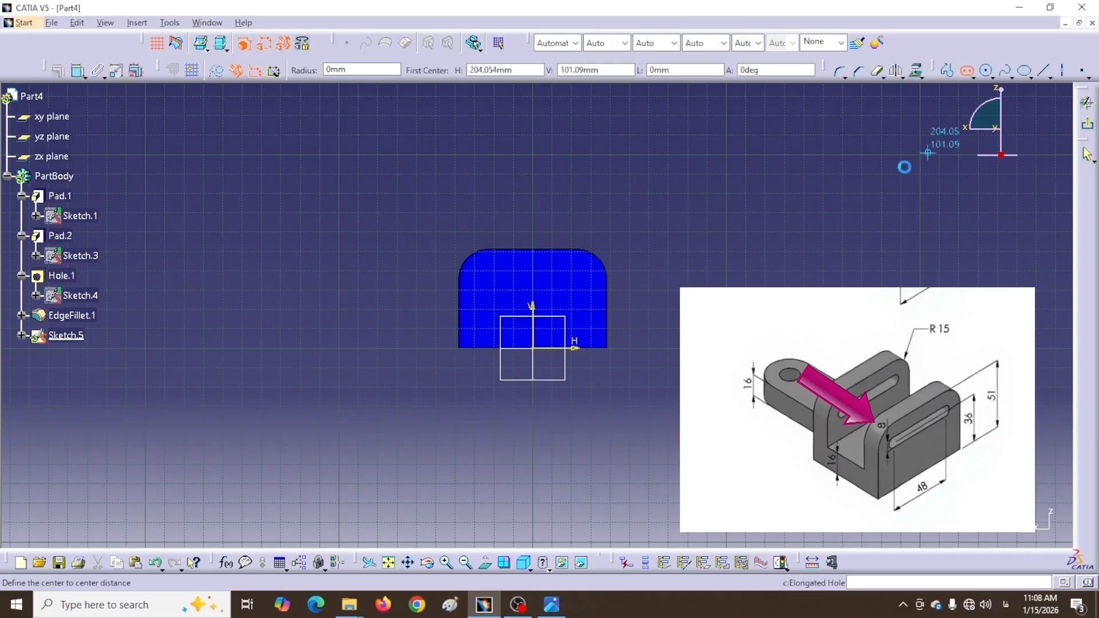
click(494, 280)
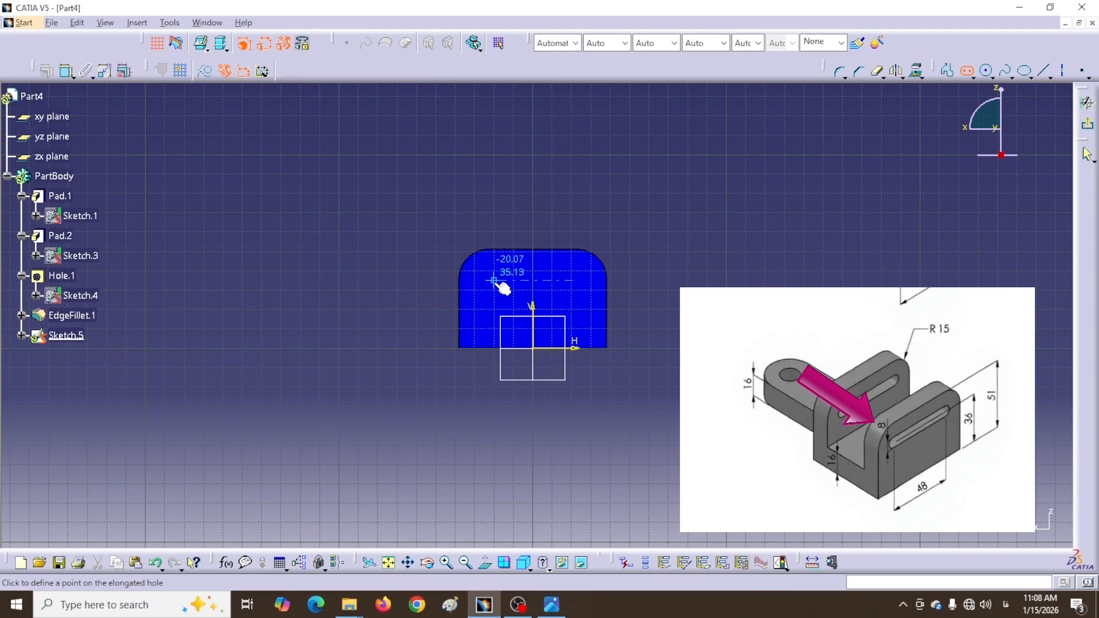
click(551, 293)
click(684, 309)
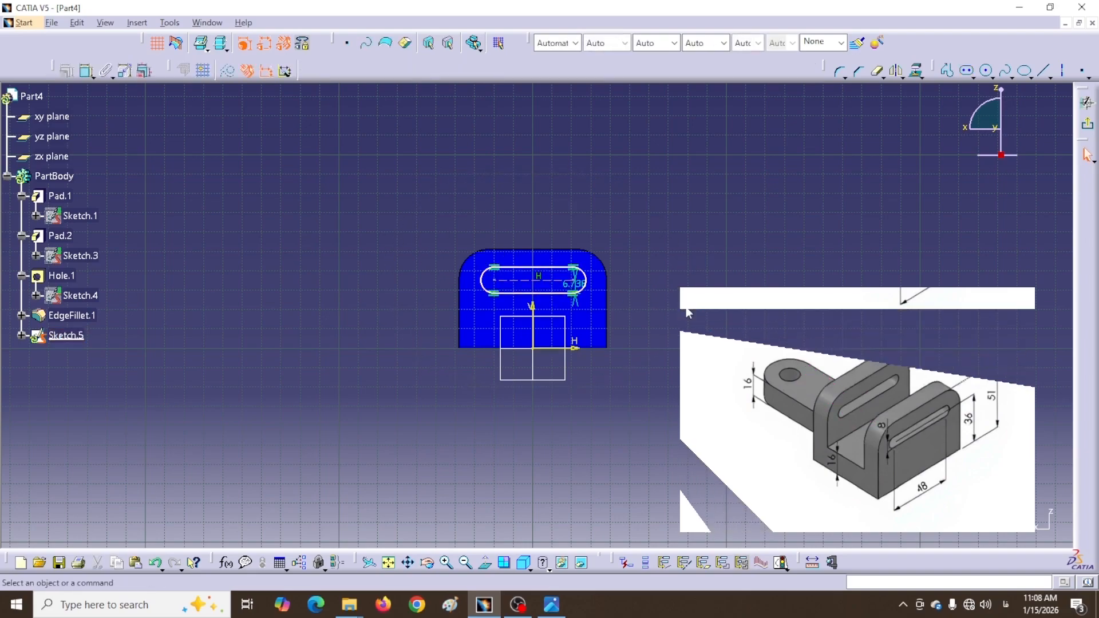
double_click(572, 285)
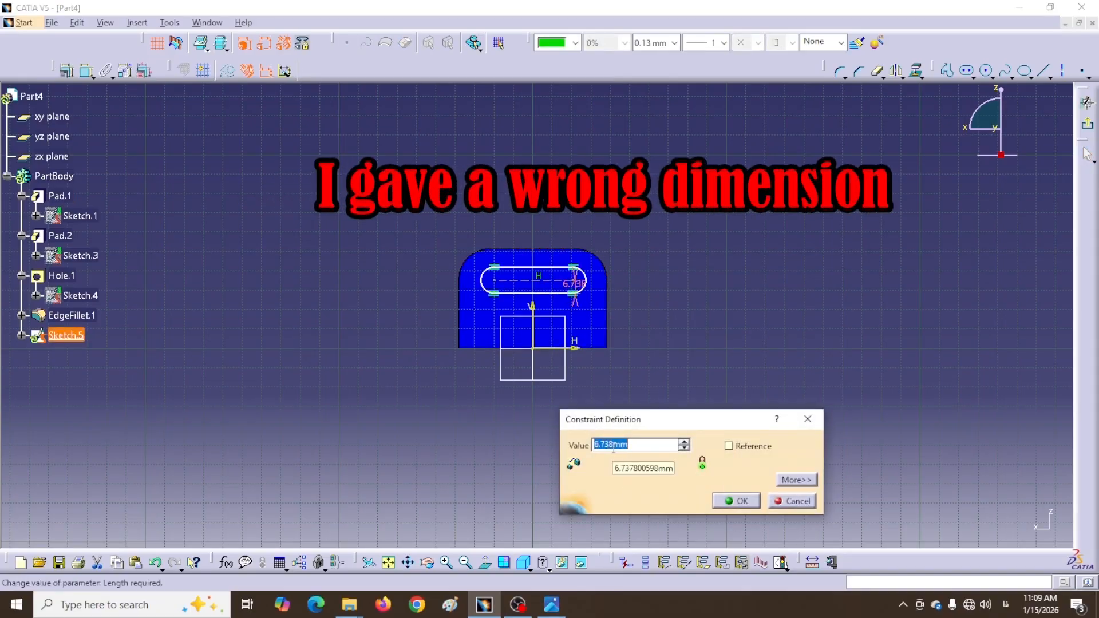
text(8)
click(742, 502)
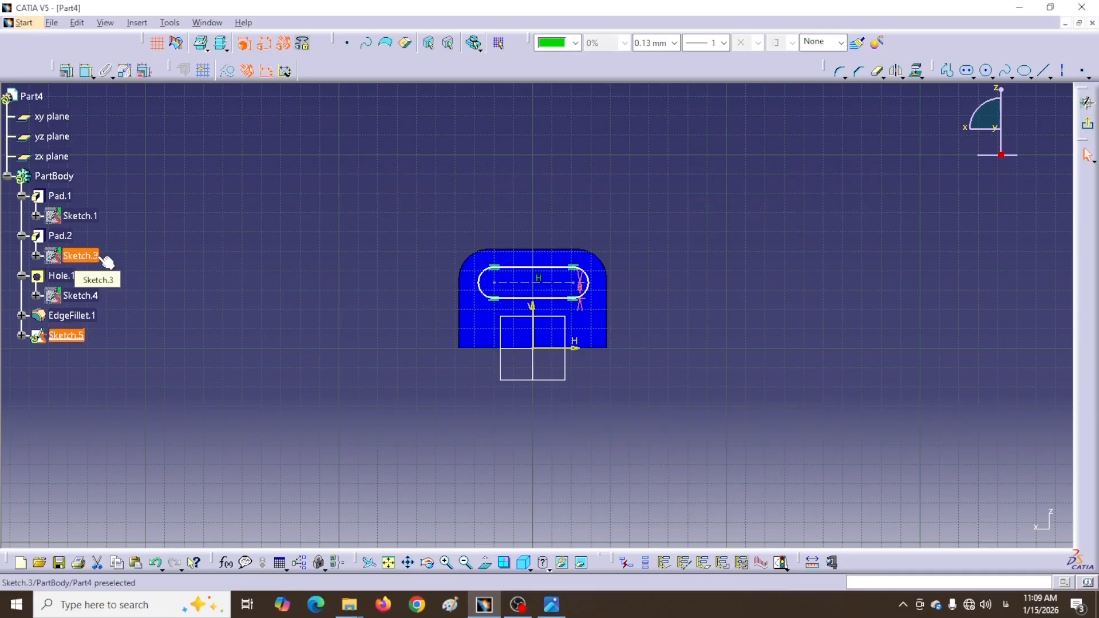
Dimension the slot's length to 48
click(86, 71)
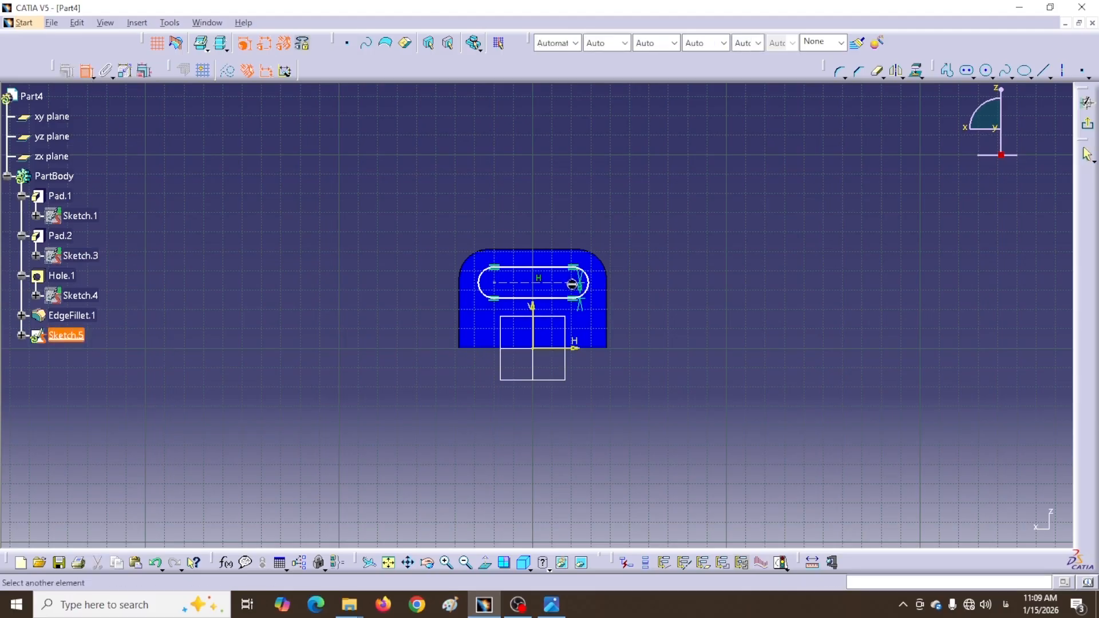
click(502, 289)
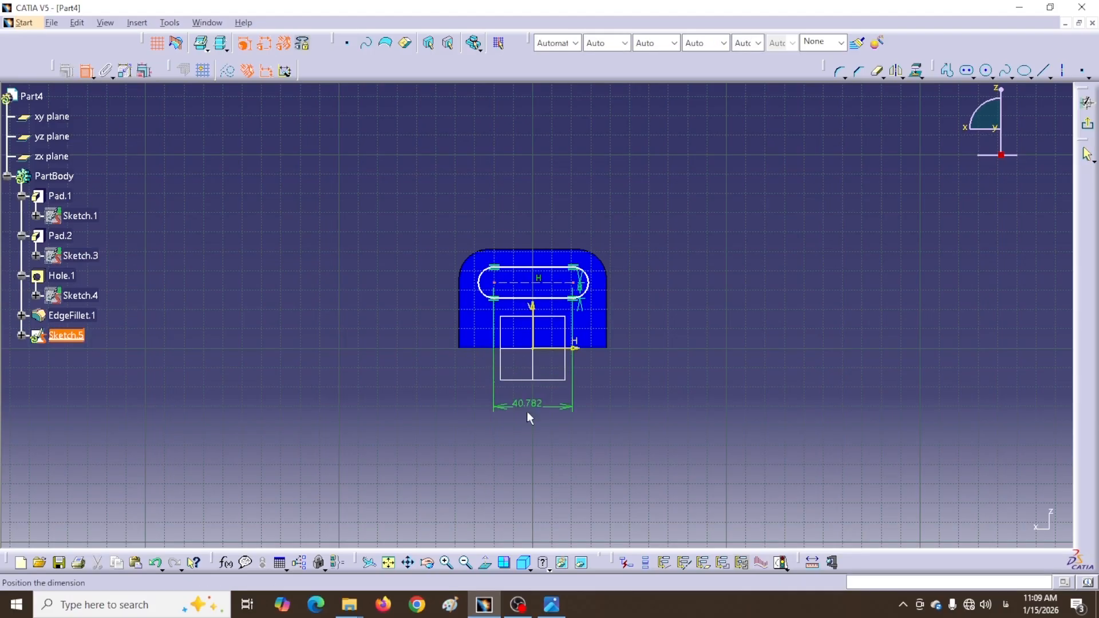
click(538, 413)
double_click(530, 410)
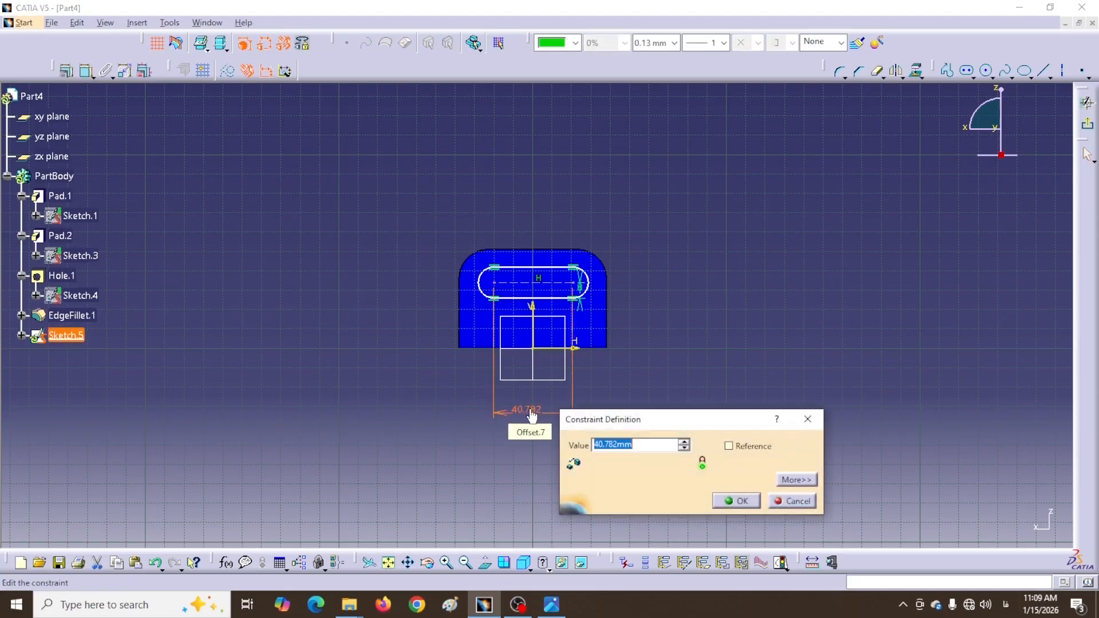
text(48)
key(Return)
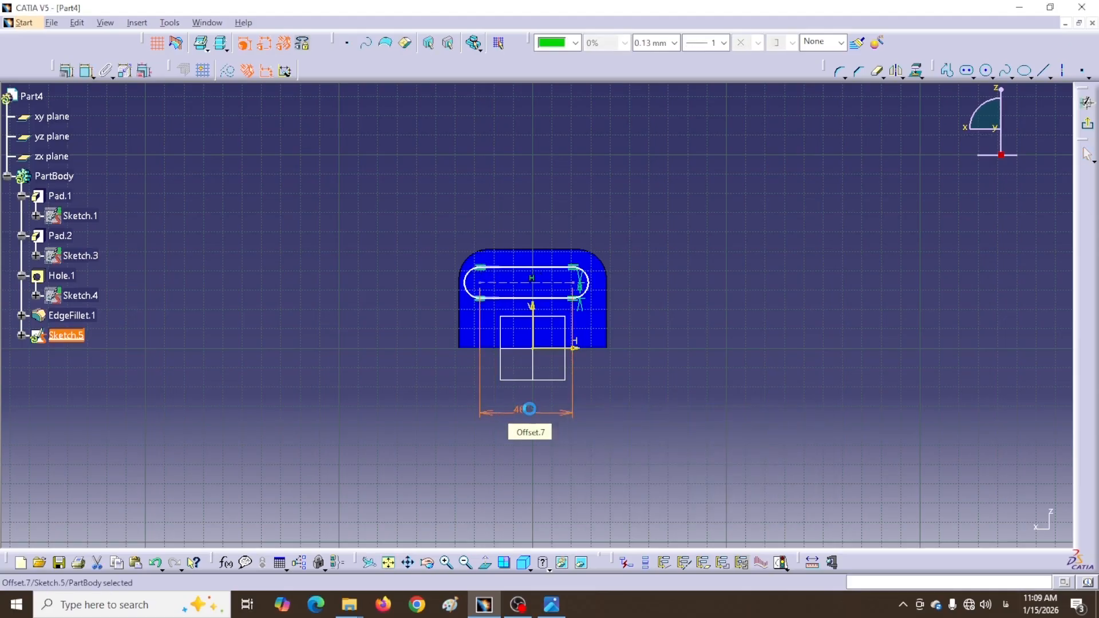
Make the slot's centre points symmetric about the vertical axis
click(87, 71)
click(575, 284)
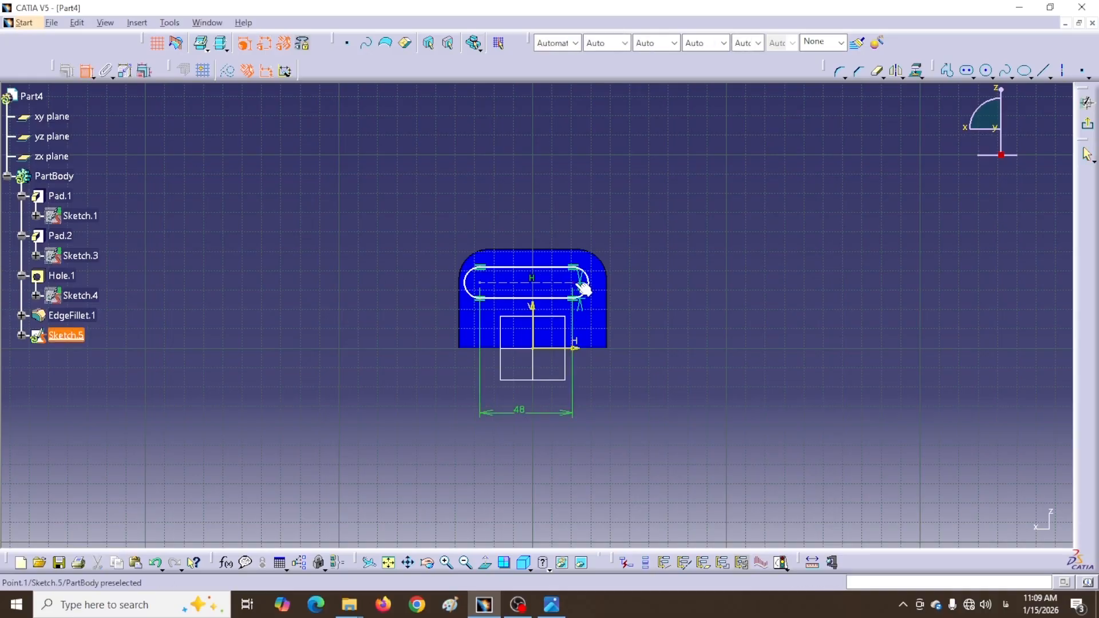
click(486, 287)
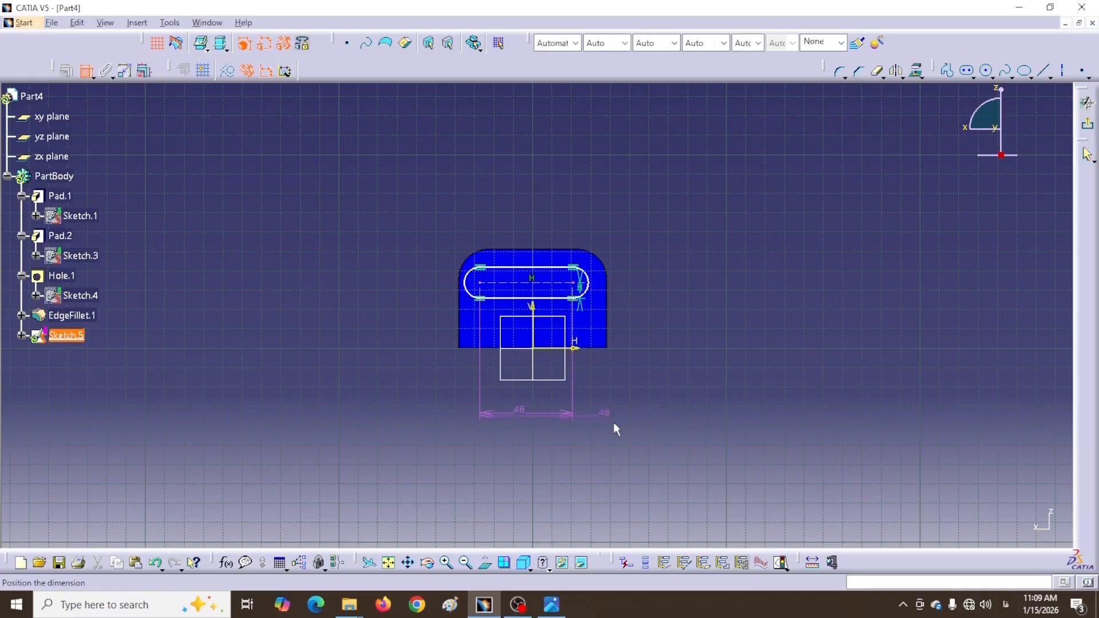
right_click(633, 420)
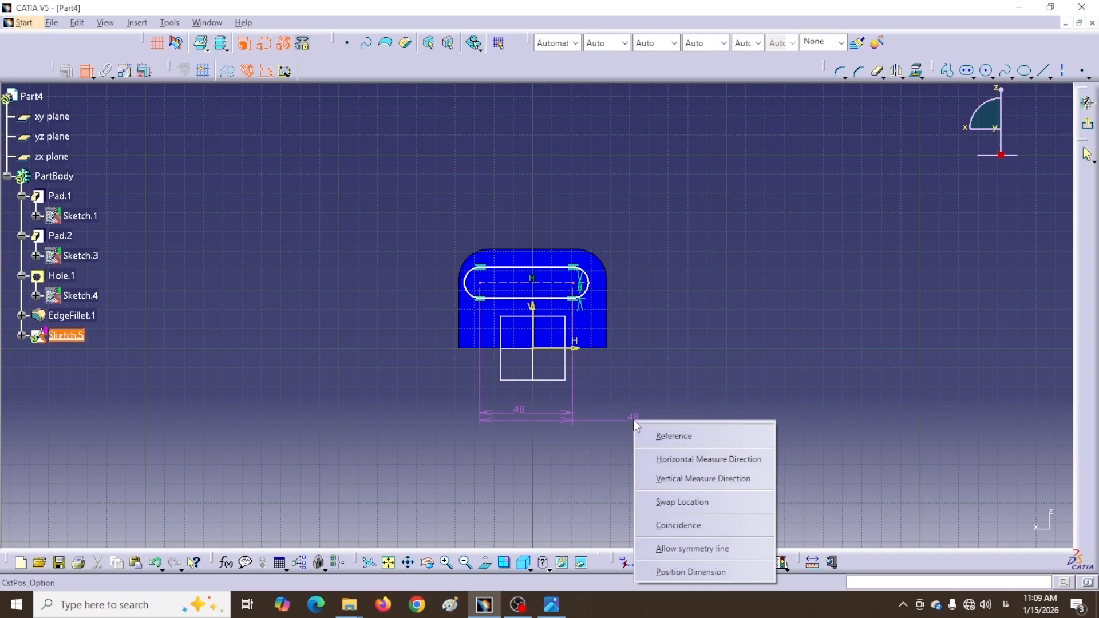
click(671, 548)
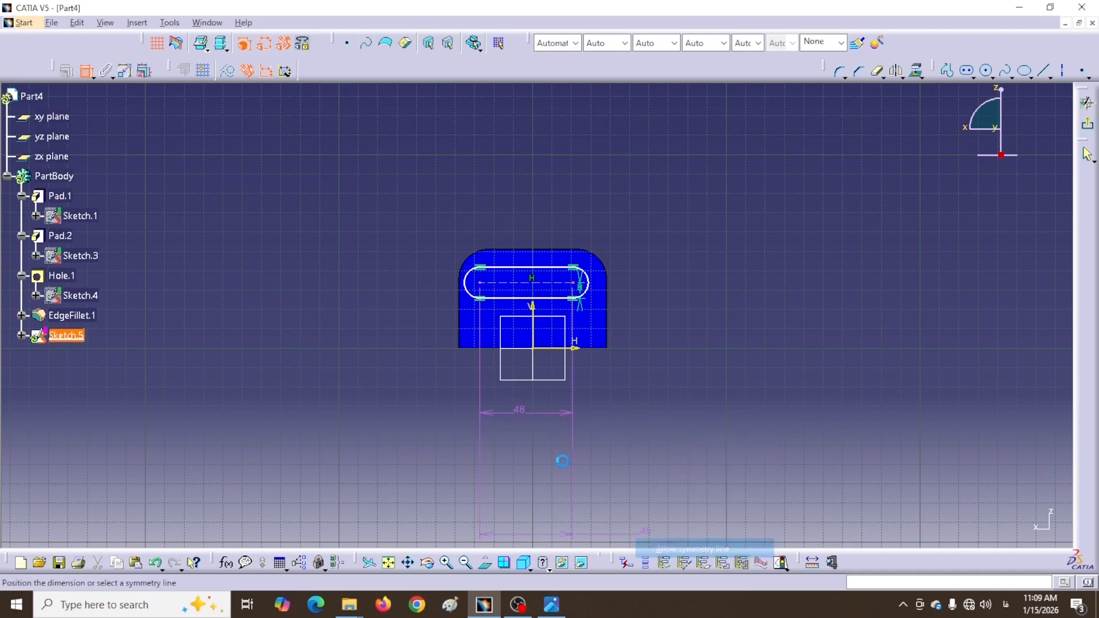
click(538, 341)
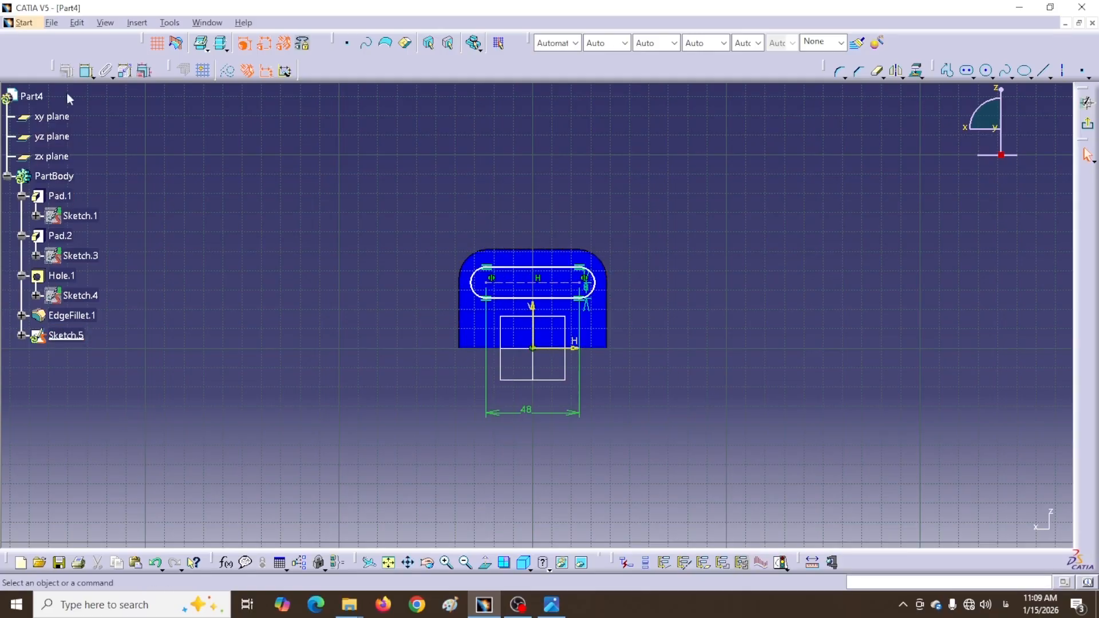
Dimension the slot 36 above the horizontal axis and exit the sketch
click(83, 76)
click(588, 288)
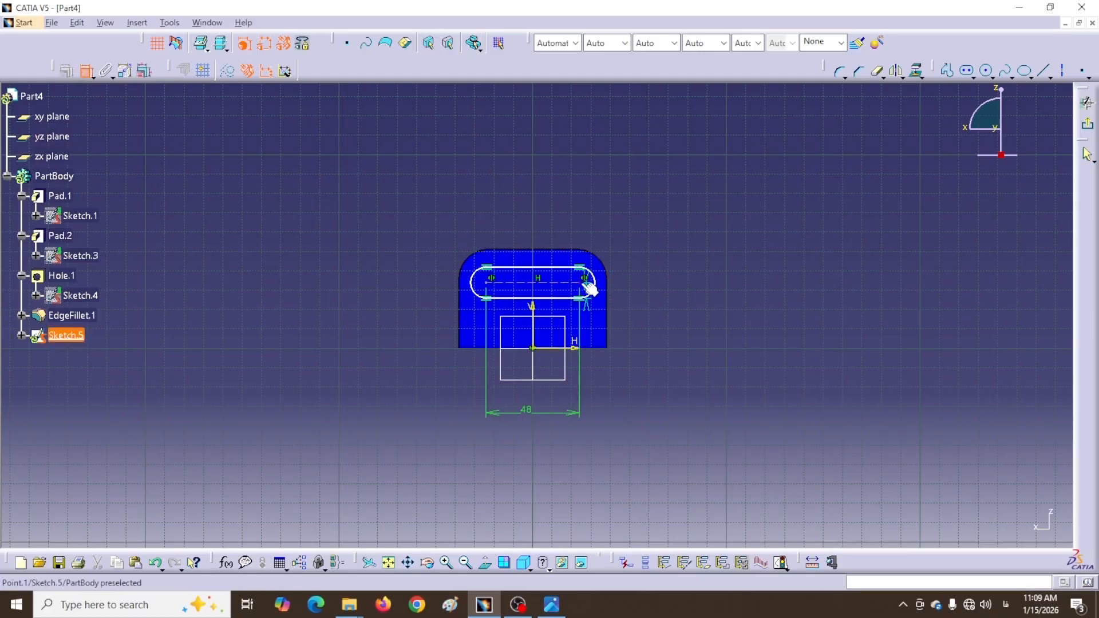
click(565, 348)
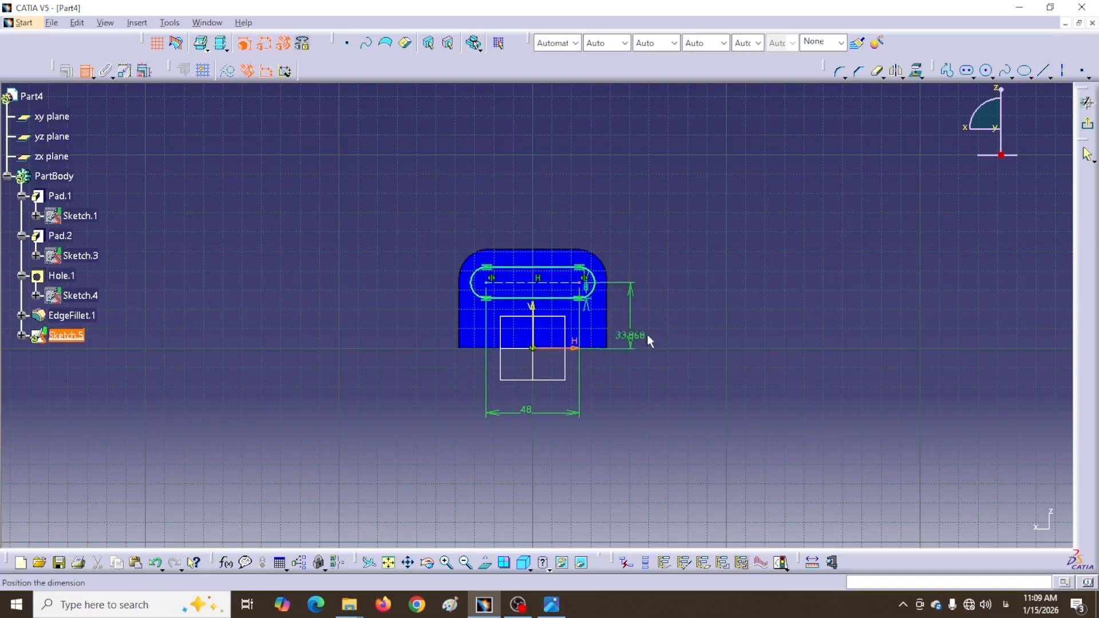
click(652, 326)
double_click(654, 329)
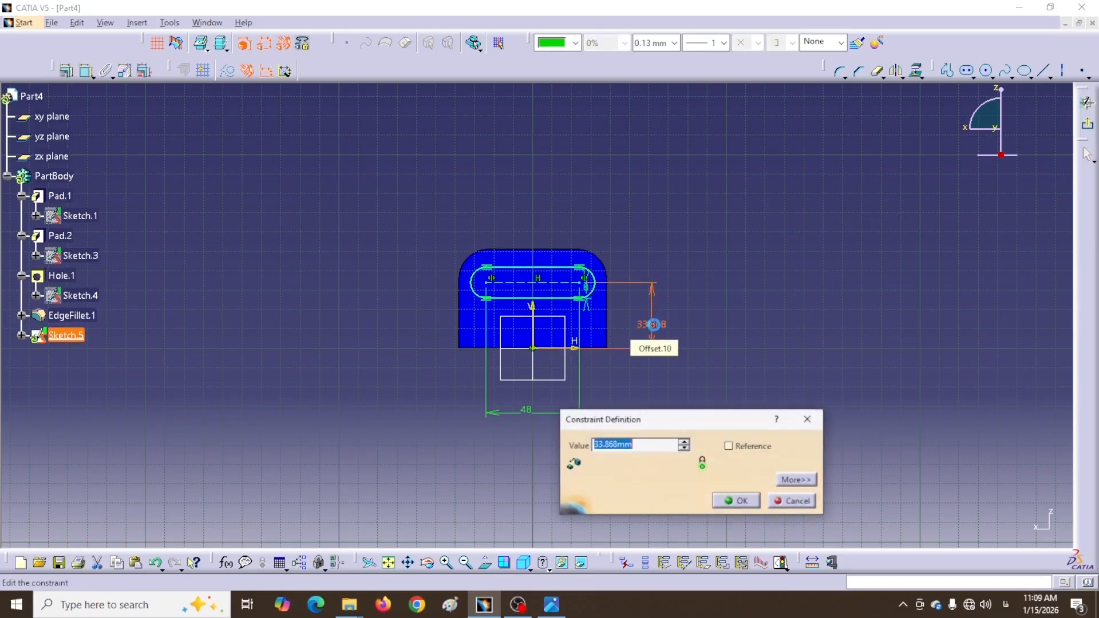
text(36)
key(Return)
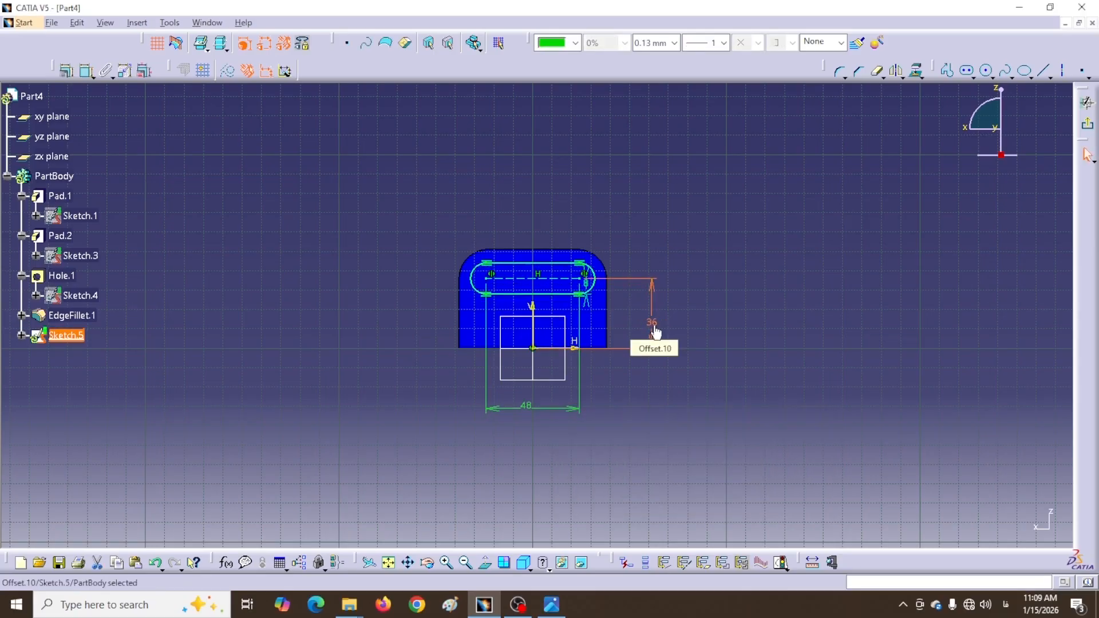
click(1087, 124)
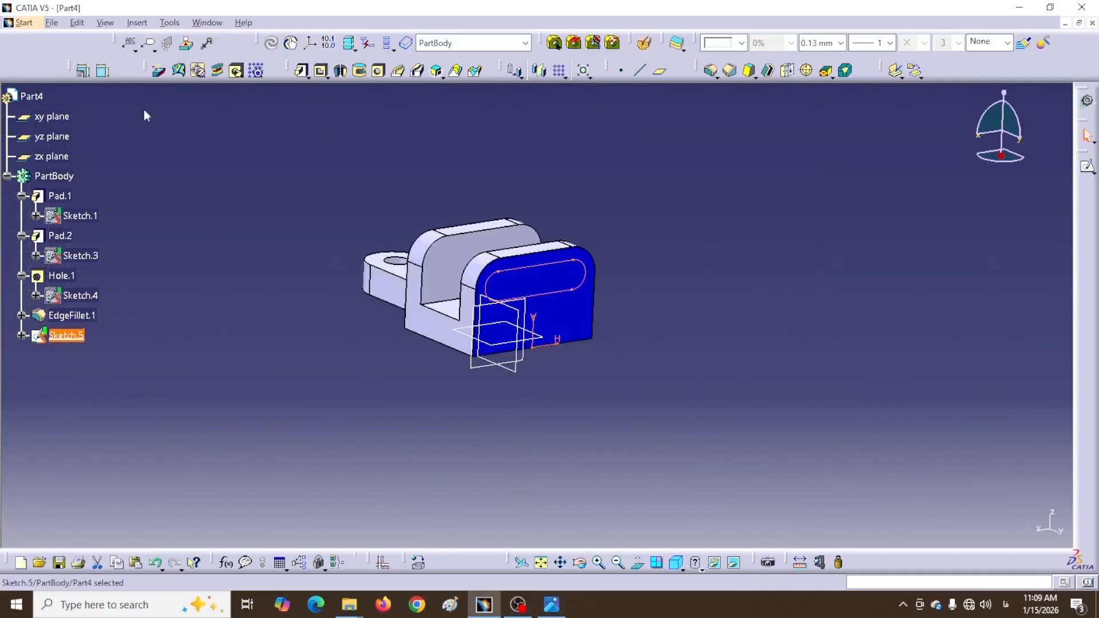
Create Pocket.1 from Sketch.5 with Up to last depth, cutting through both tabs
click(319, 72)
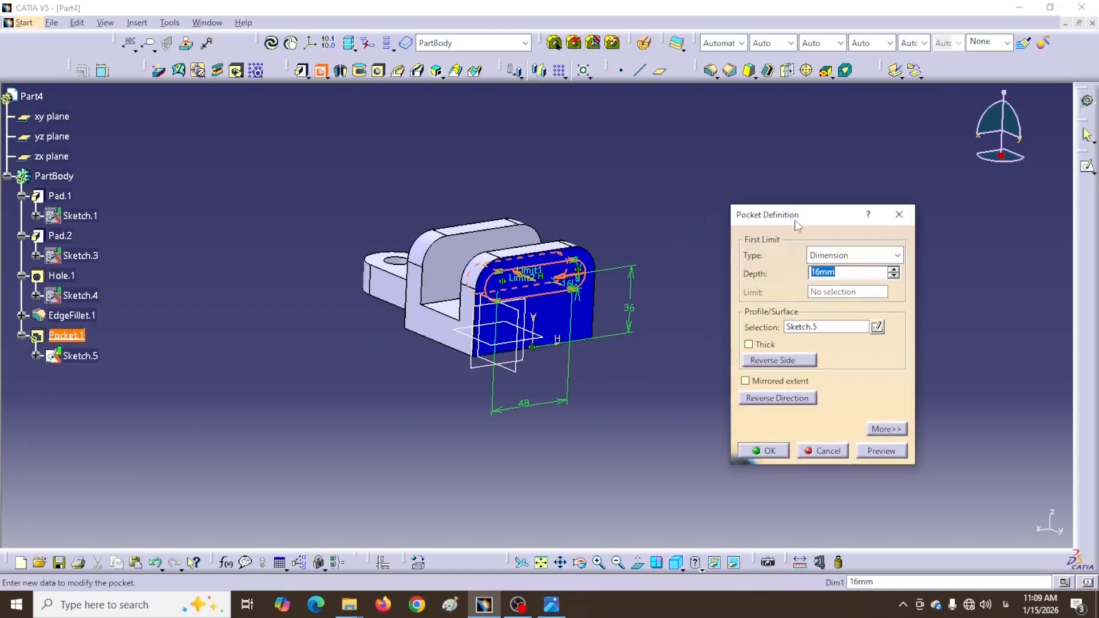
click(886, 256)
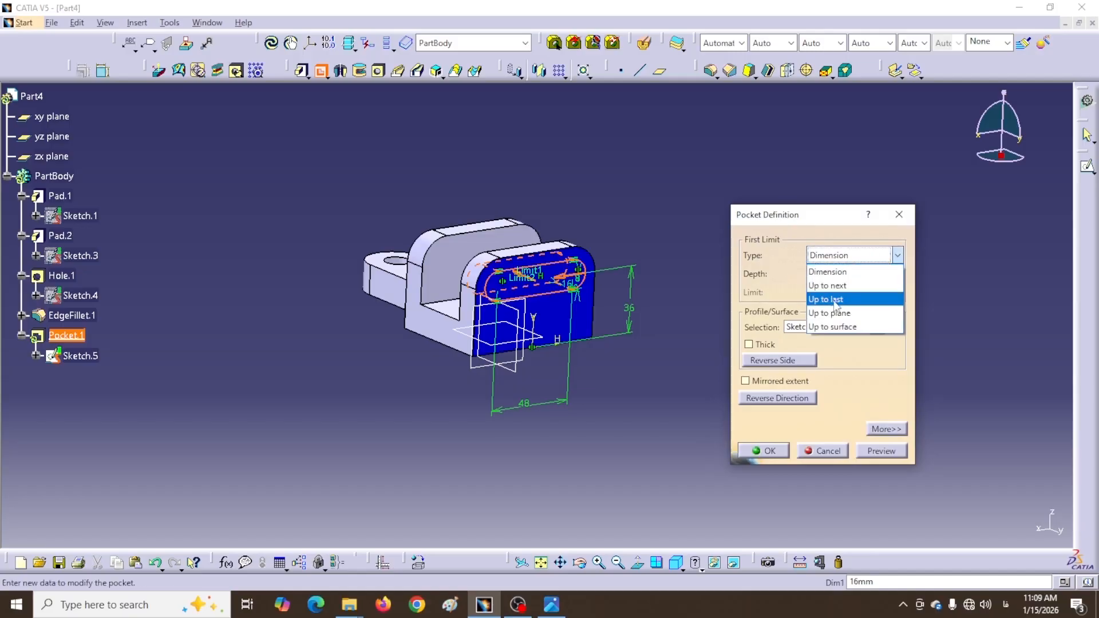
click(826, 300)
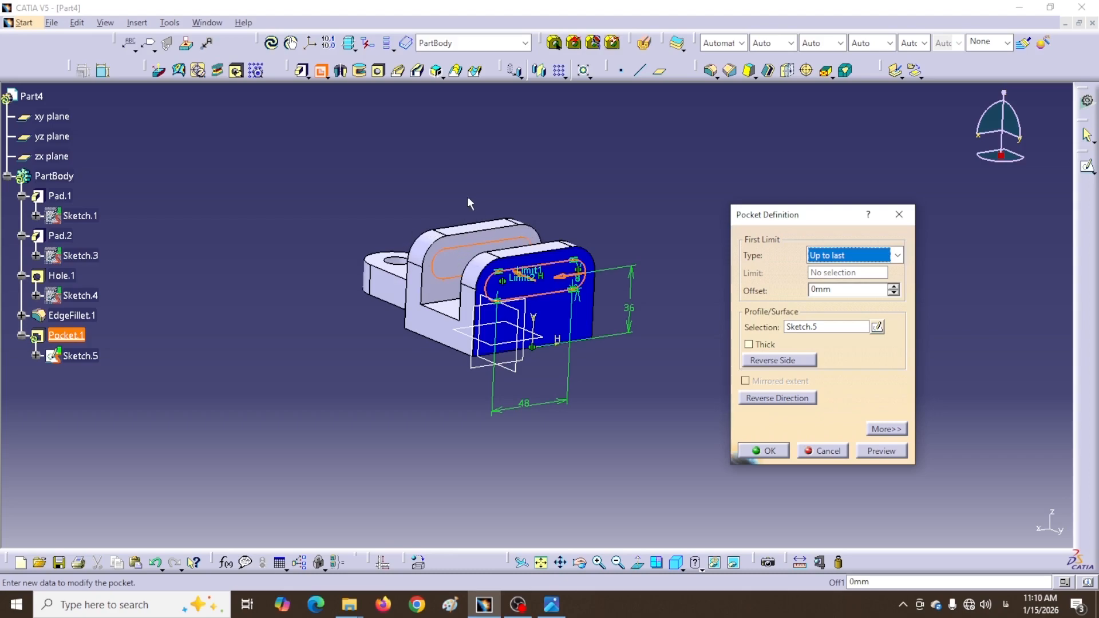
middle_drag(454, 187, 601, 282)
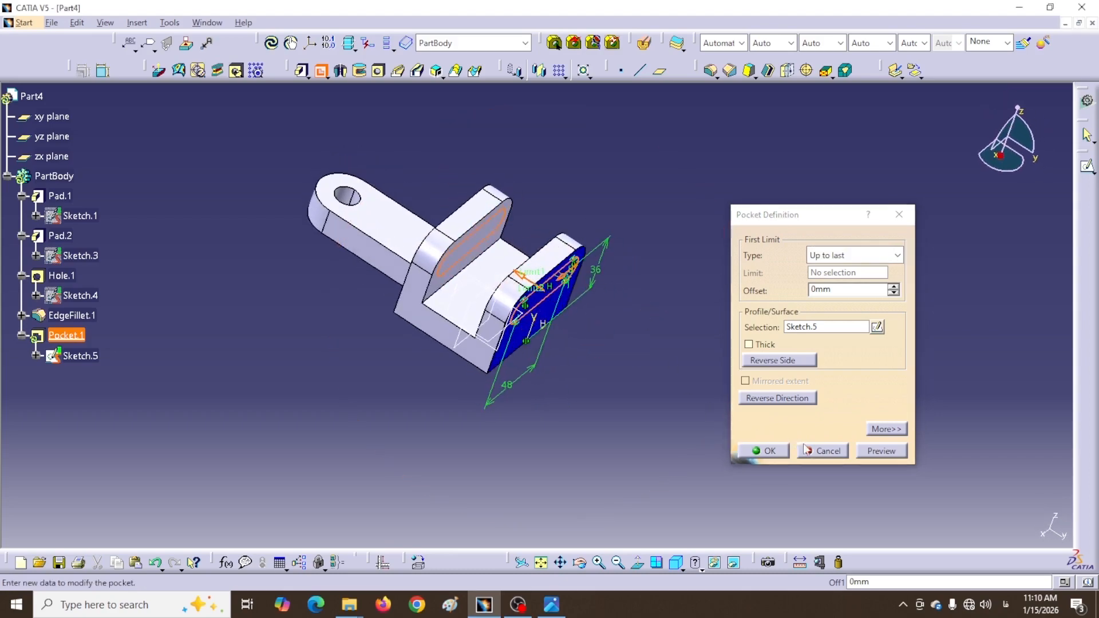
click(764, 451)
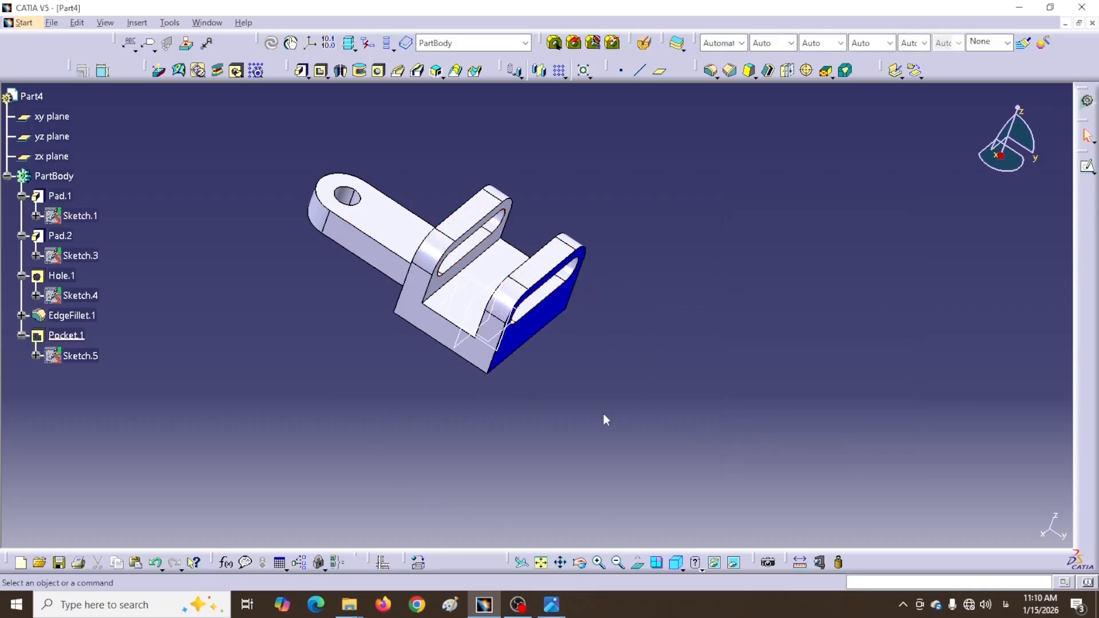
middle_drag(601, 410, 600, 322)
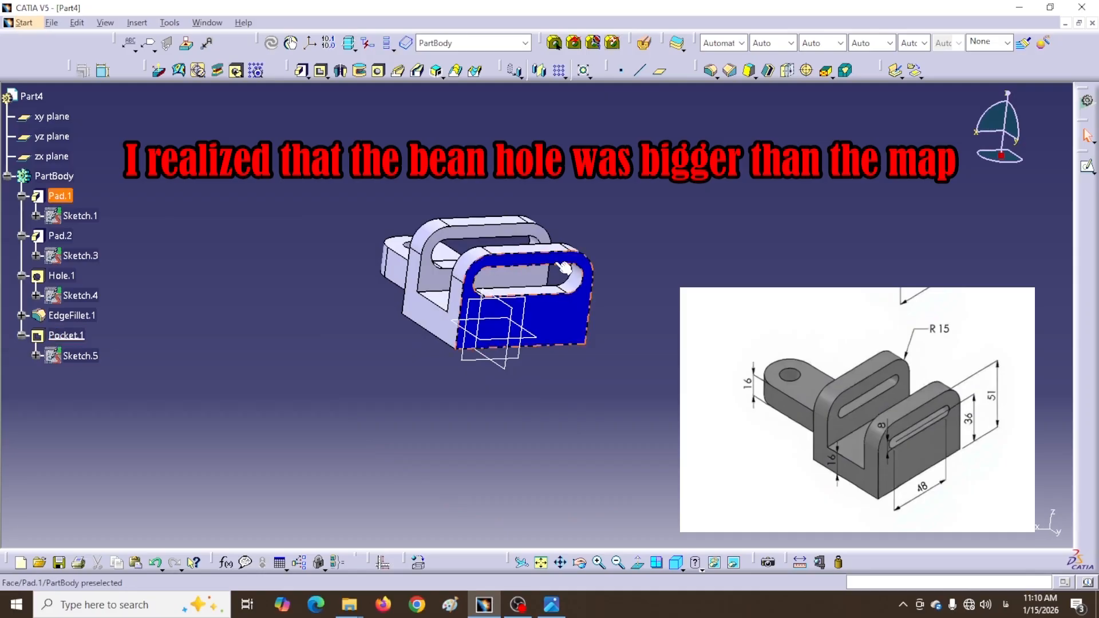
Edit Sketch.5, change the slot's 8 dimension to 4, and exit the sketch
double_click(83, 357)
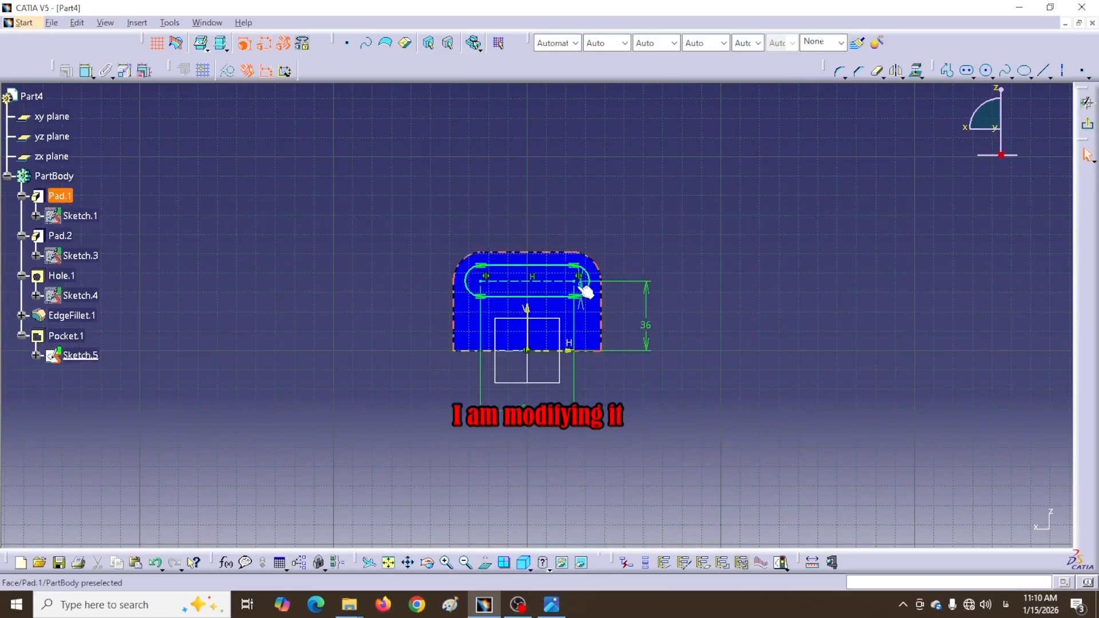
click(583, 289)
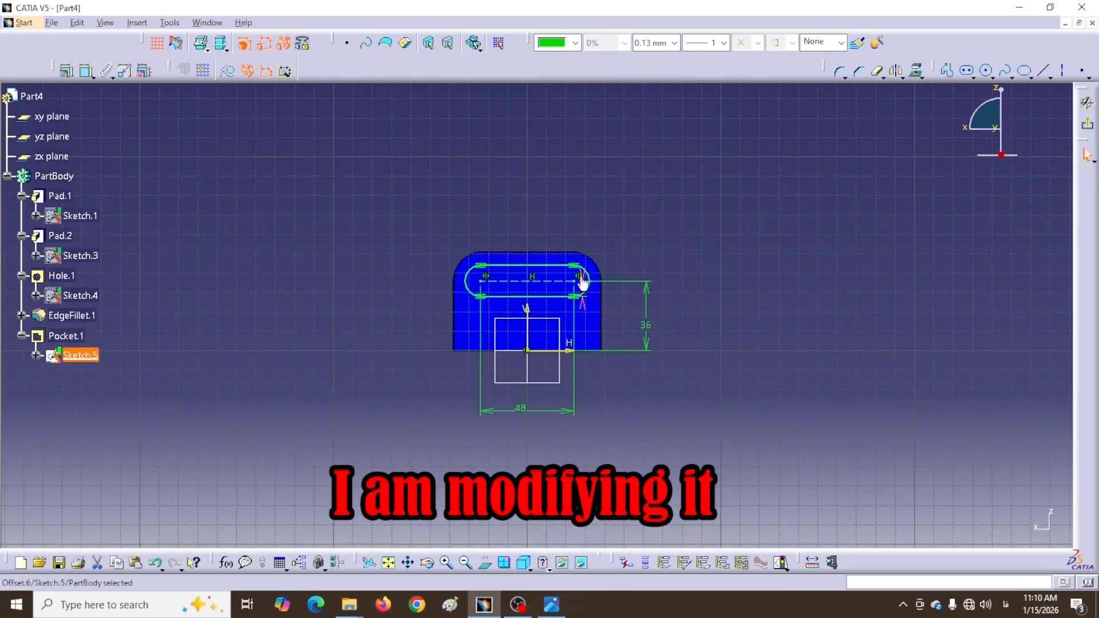
drag(584, 304, 626, 223)
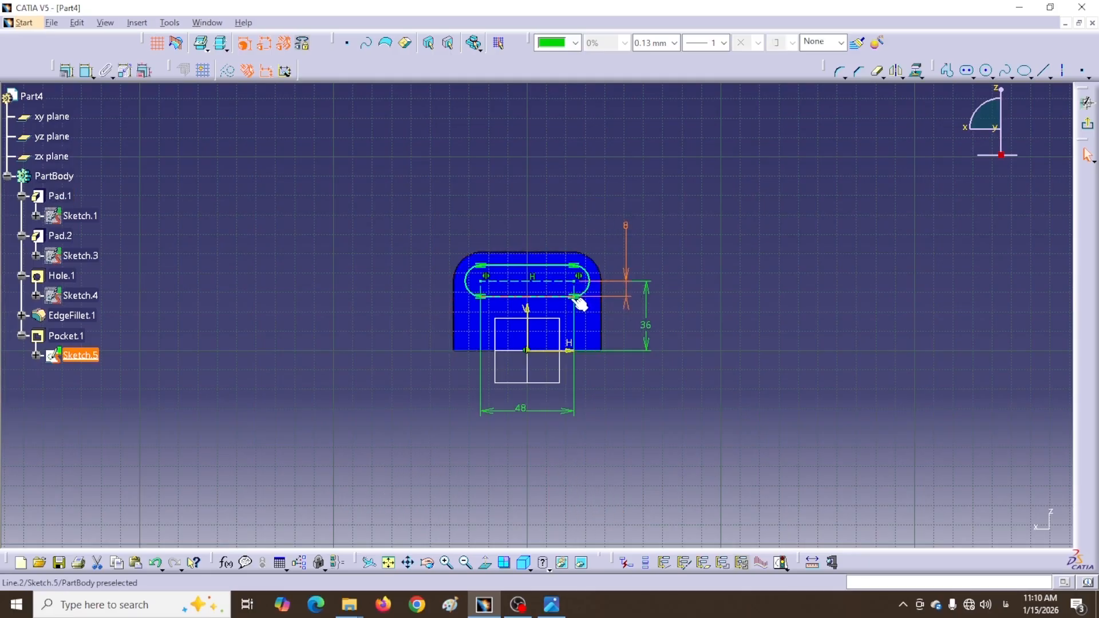
click(624, 226)
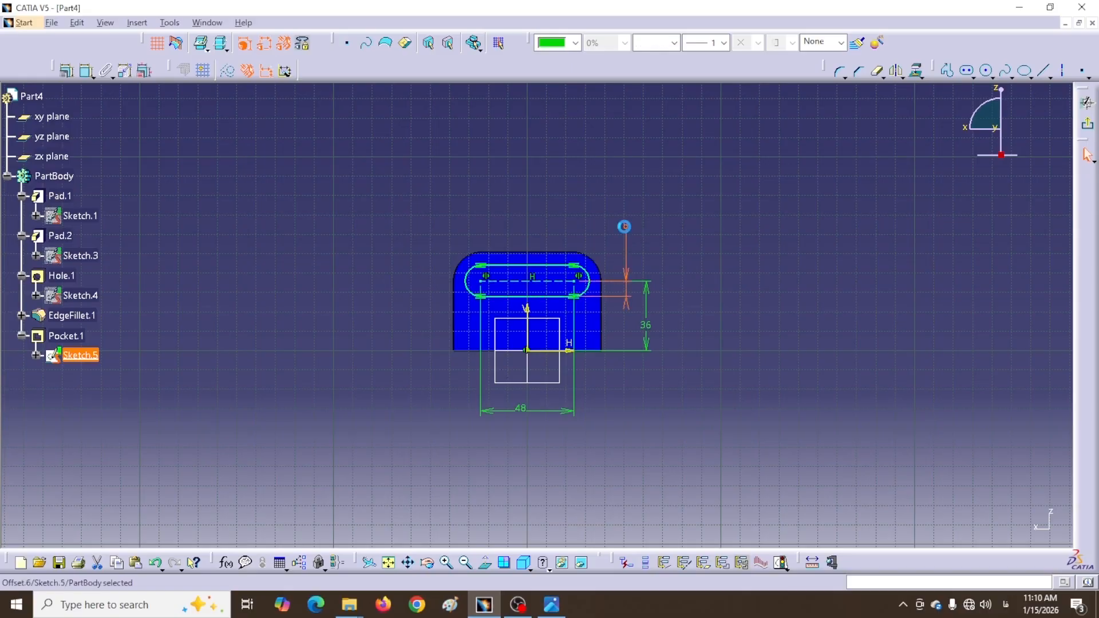
double_click(624, 226)
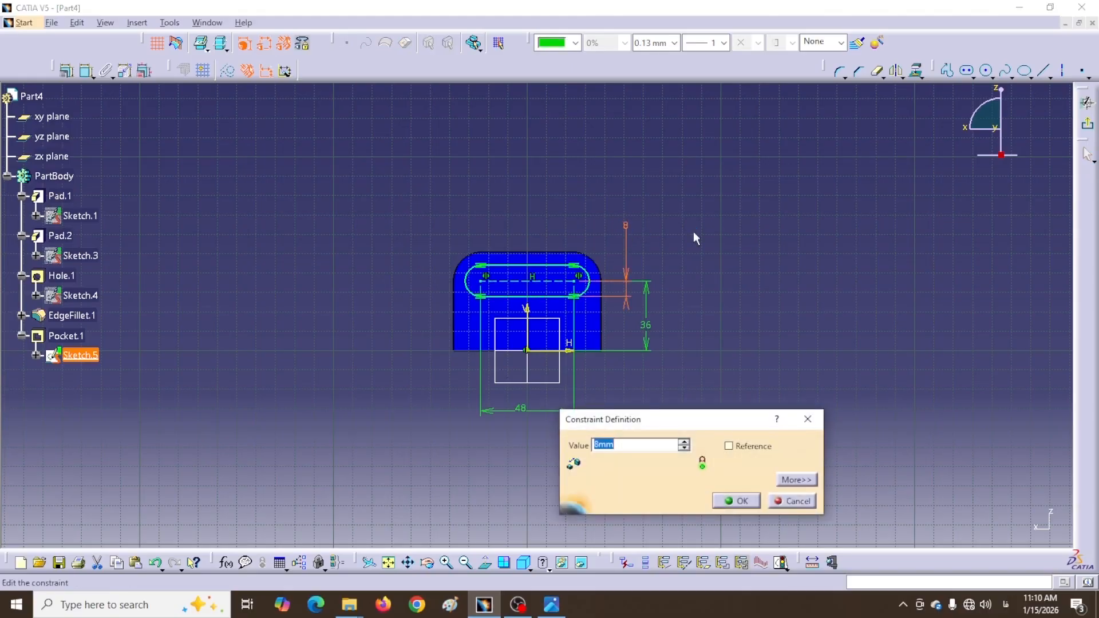
text(4)
key(Return)
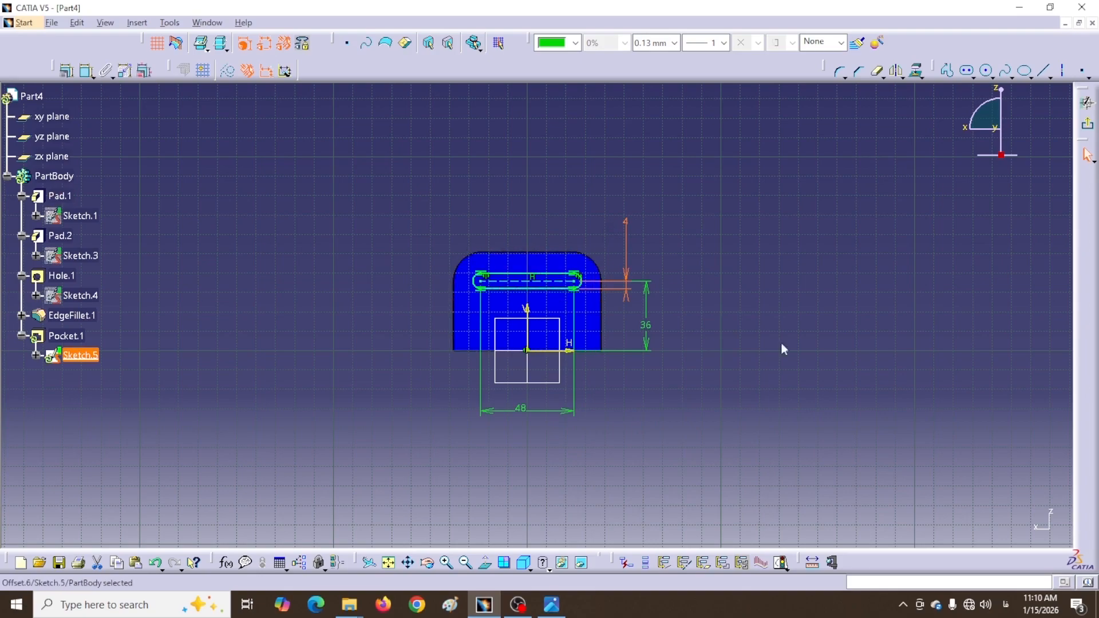
click(1089, 125)
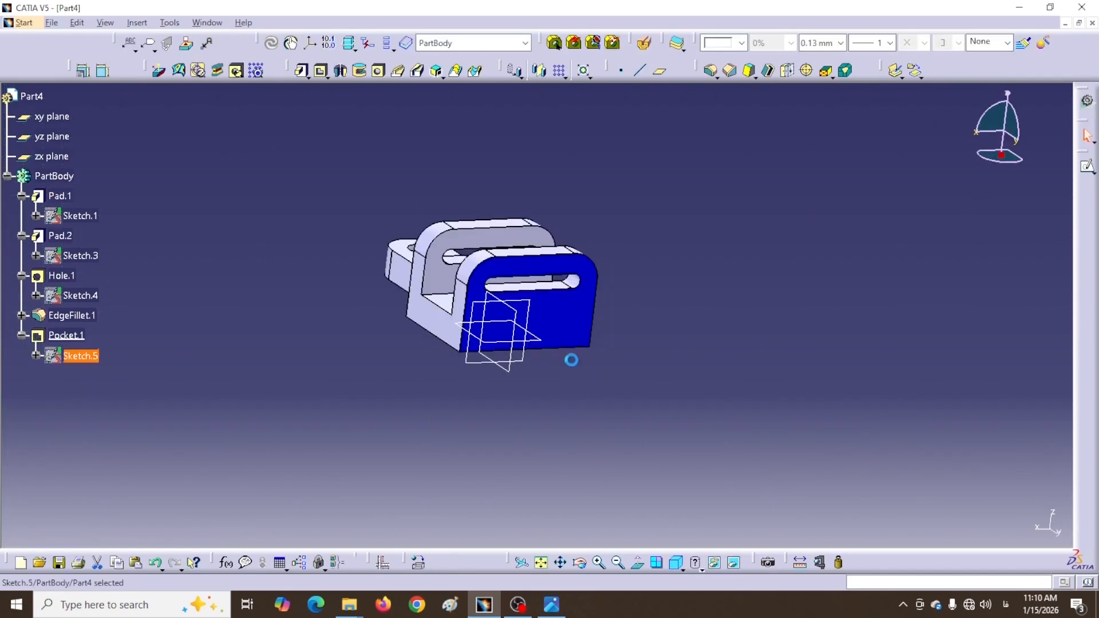
Orbit and zoom the finished slotted Part4 to inspect it
mouse_move(492, 406)
middle_down()
mouse_move(527, 483)
mouse_move(569, 422)
mouse_move(532, 410)
mouse_move(572, 390)
mouse_move(596, 204)
mouse_move(577, 140)
middle_up()
middle_drag(319, 199, 608, 217)
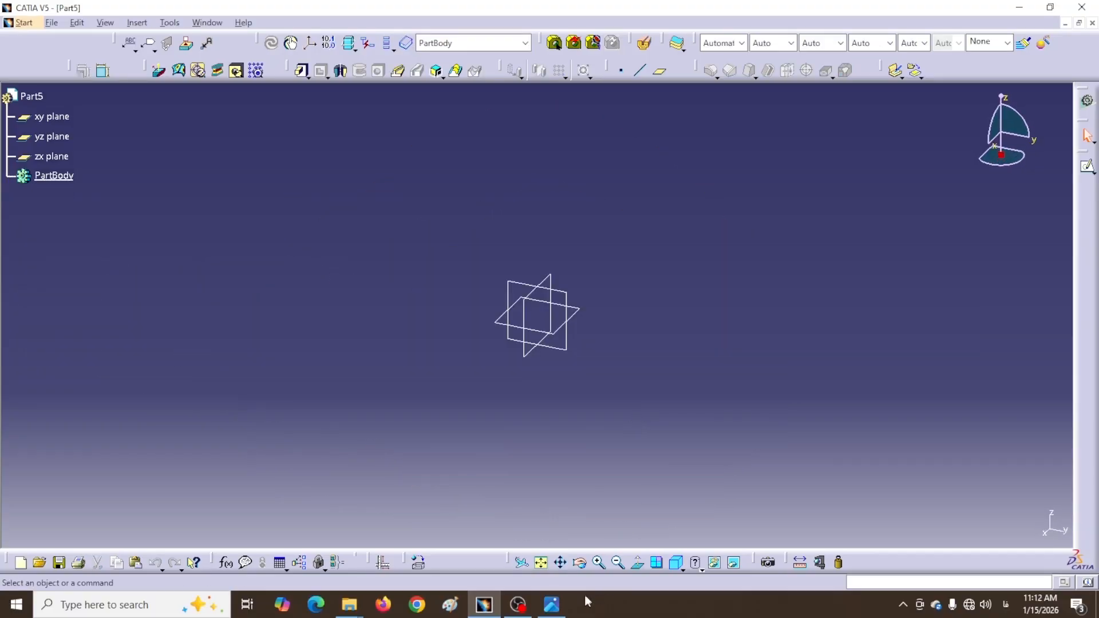
click(551, 605)
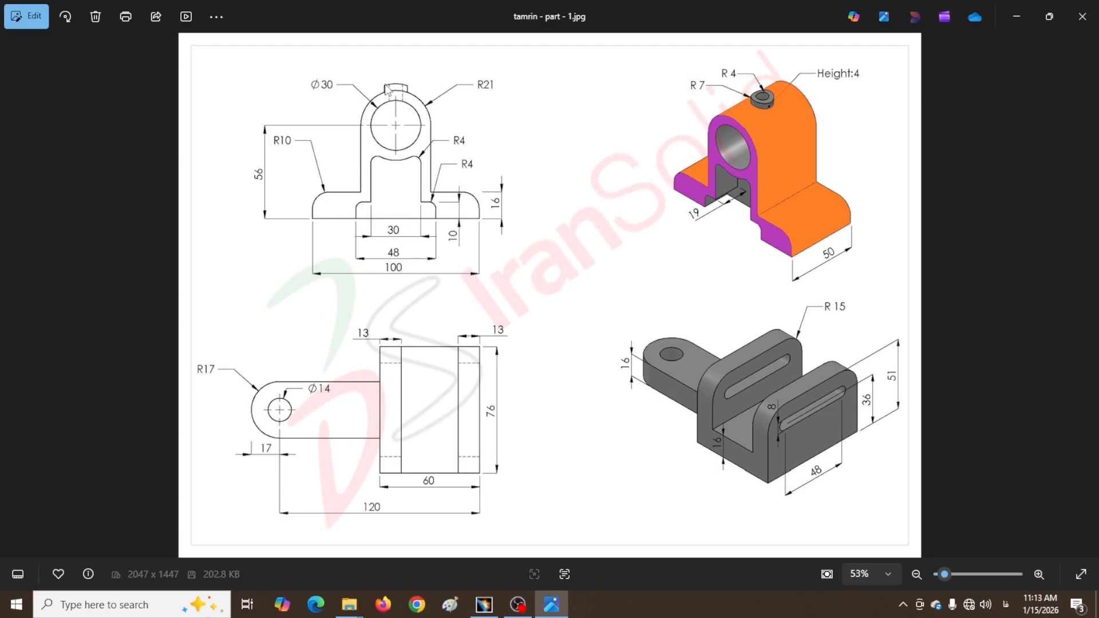
scroll(399, 119, up, 3)
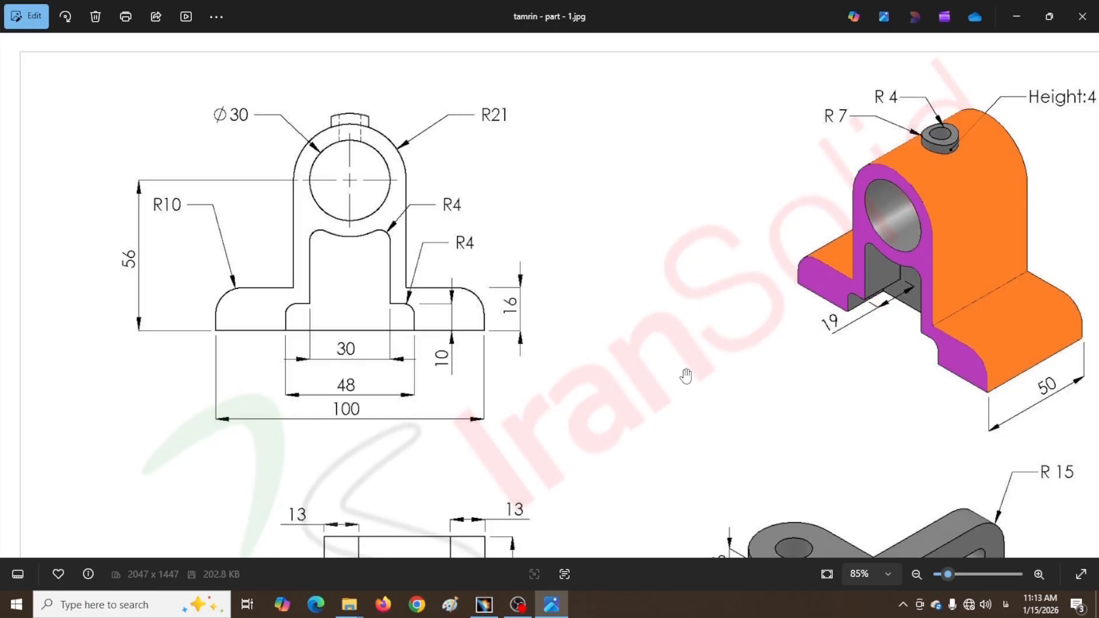
key(alt+Tab)
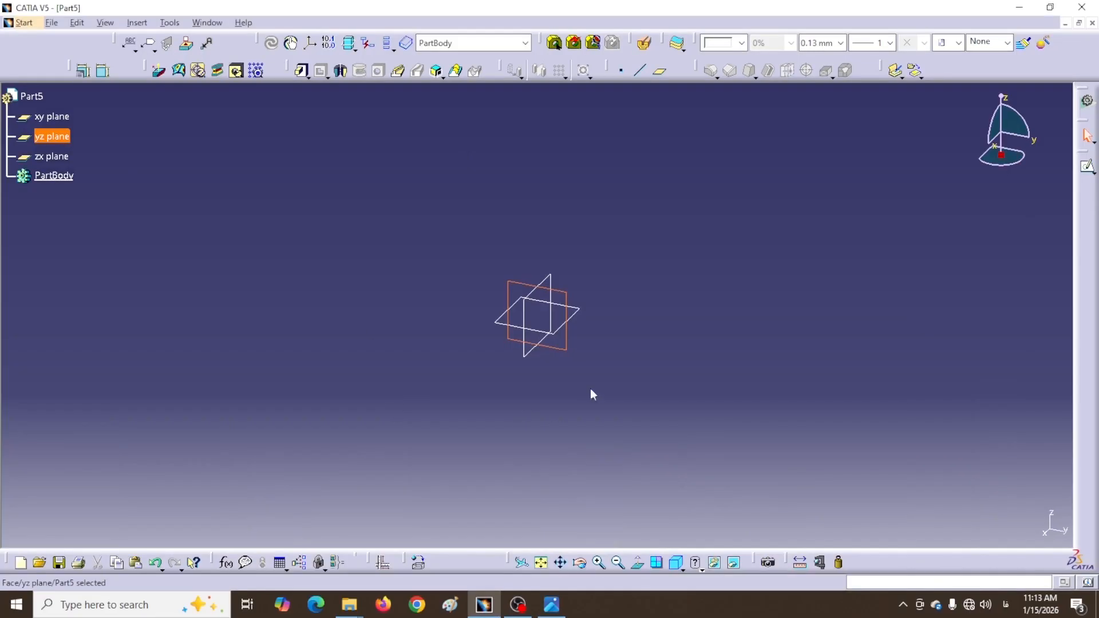
Open a sketch on the yz plane and draw the right base's edges
click(566, 349)
click(1086, 169)
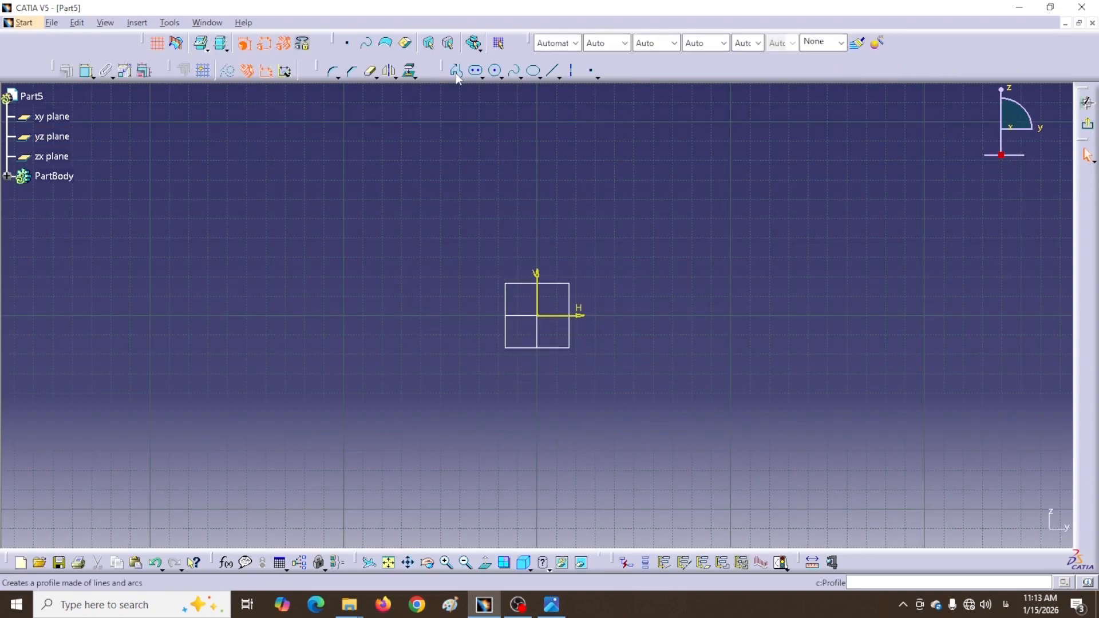
click(456, 71)
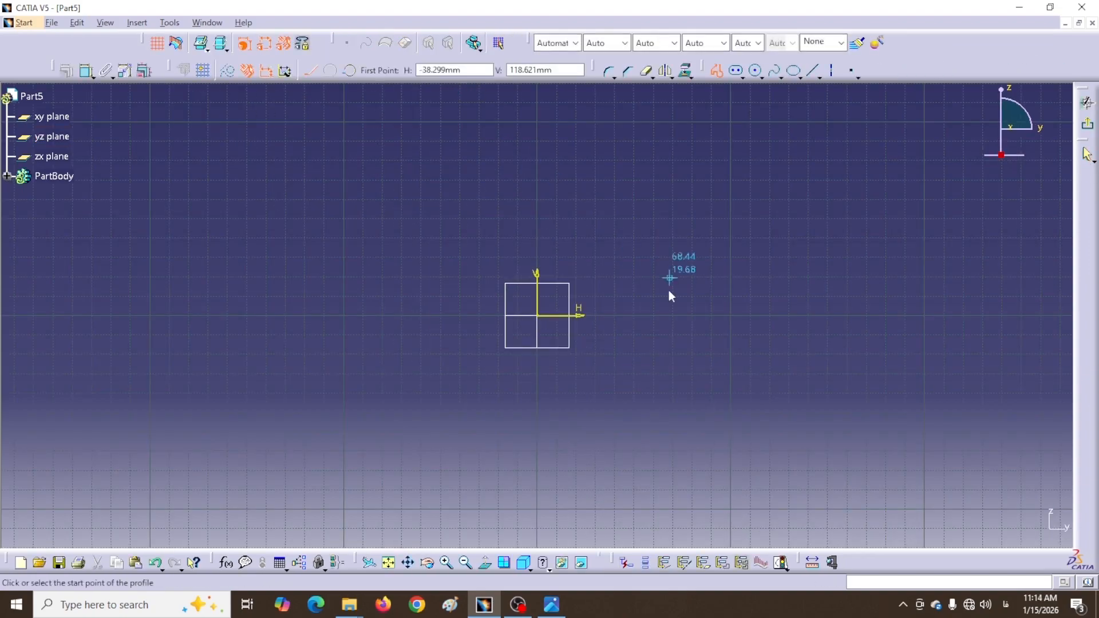
click(690, 316)
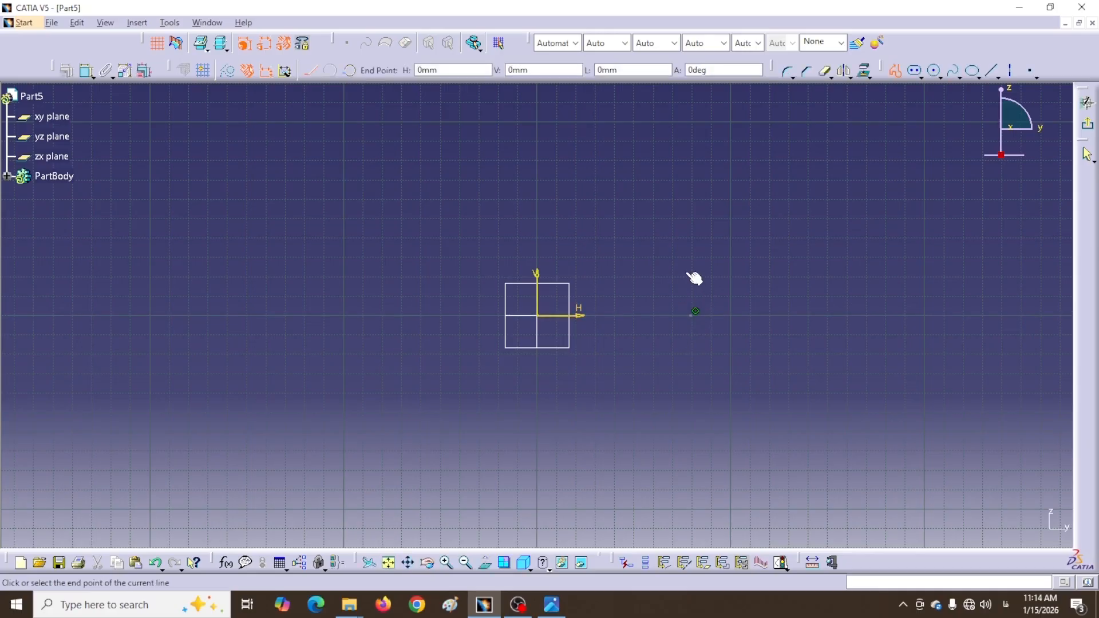
click(691, 281)
click(604, 282)
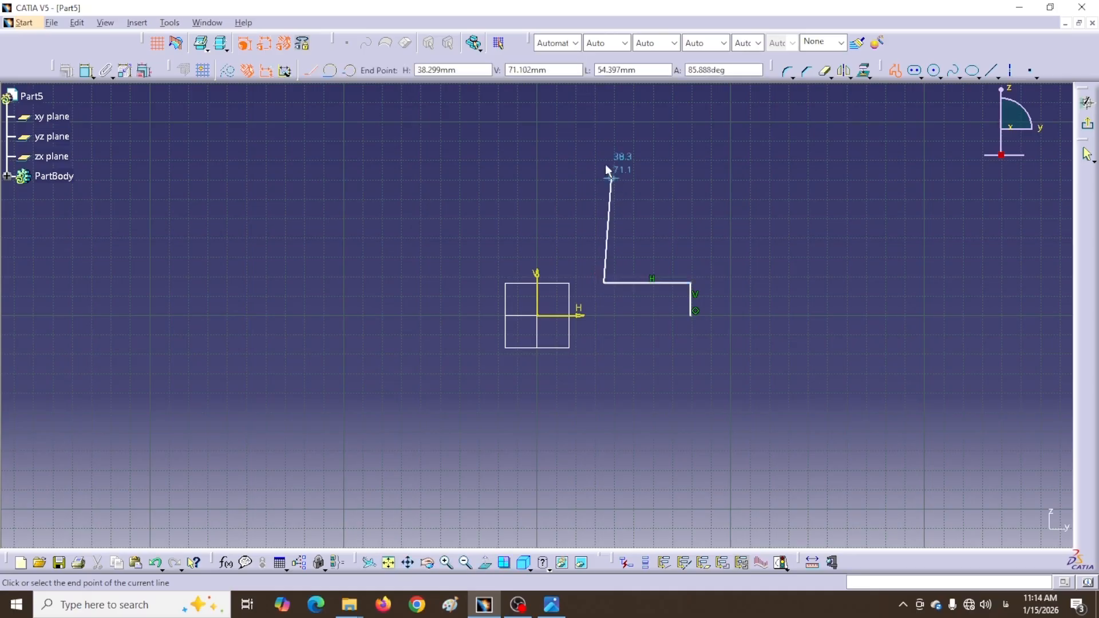
Draw the round-topped upright and left base, closing the profile along the bottom
drag(602, 148, 503, 132)
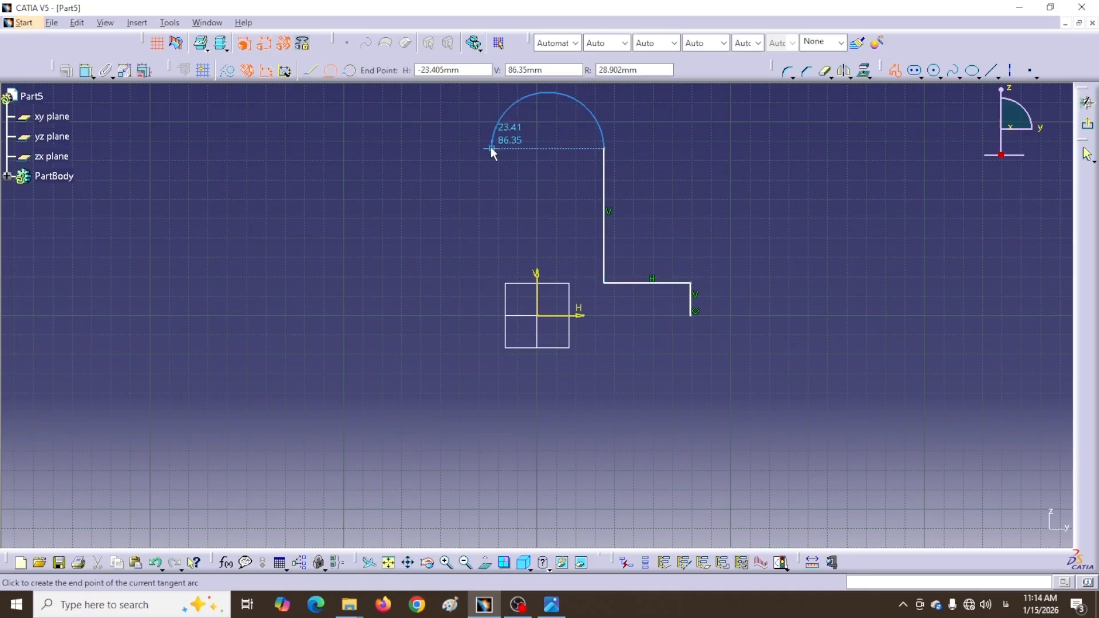
click(490, 147)
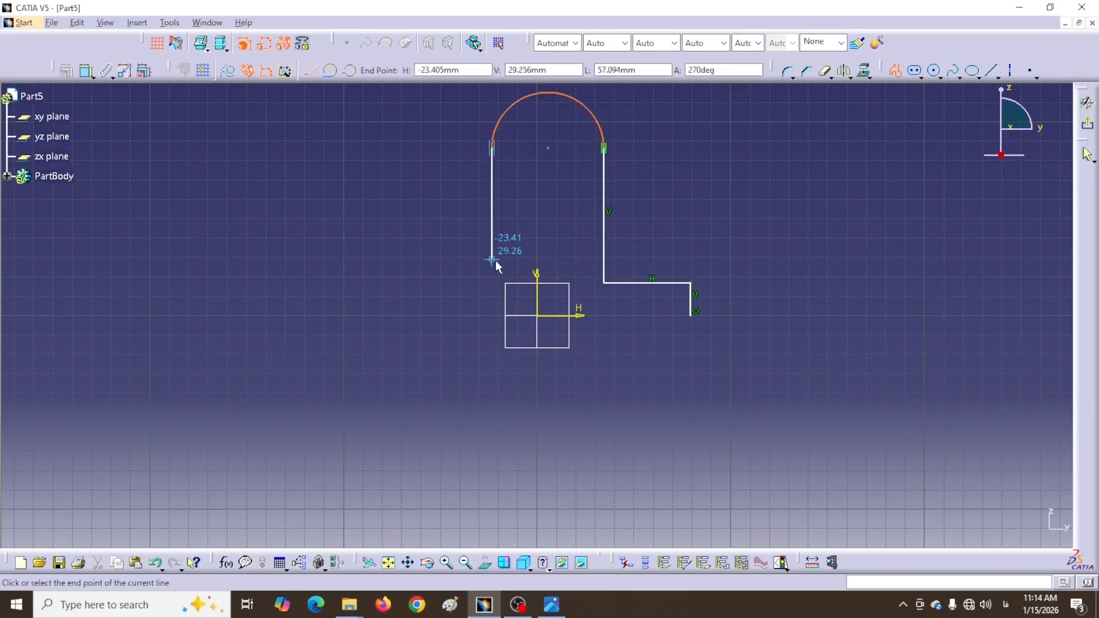
click(492, 280)
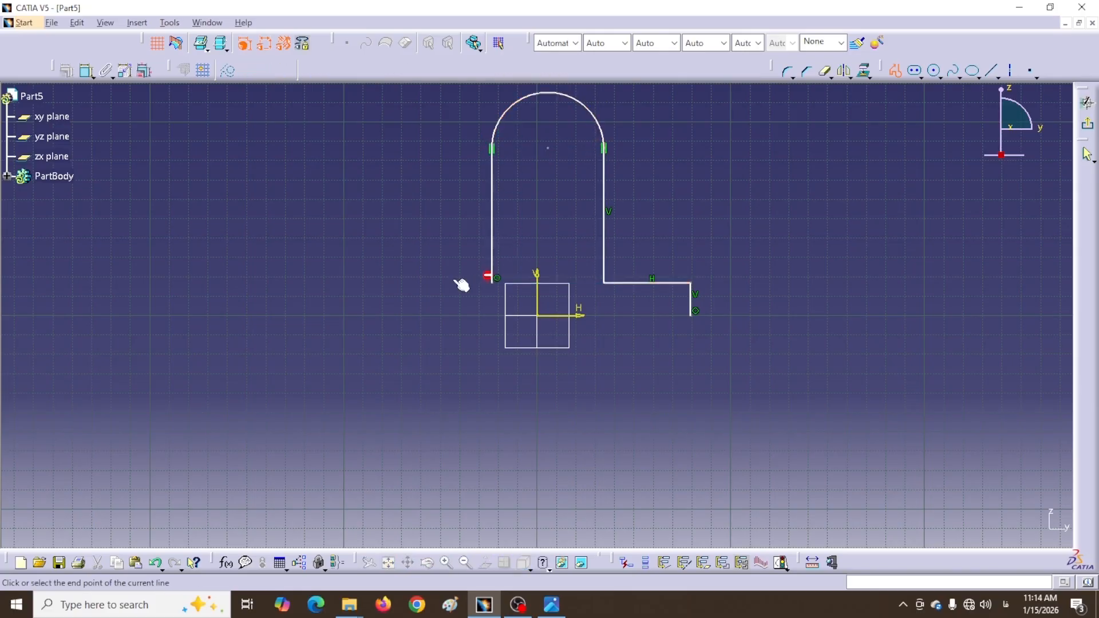
click(408, 283)
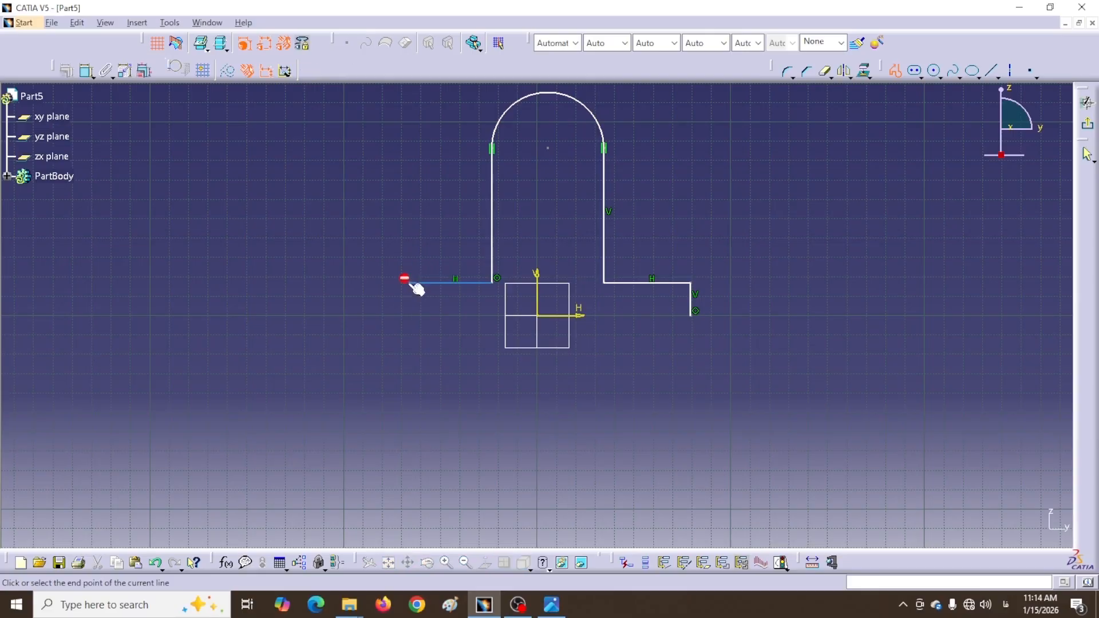
click(410, 315)
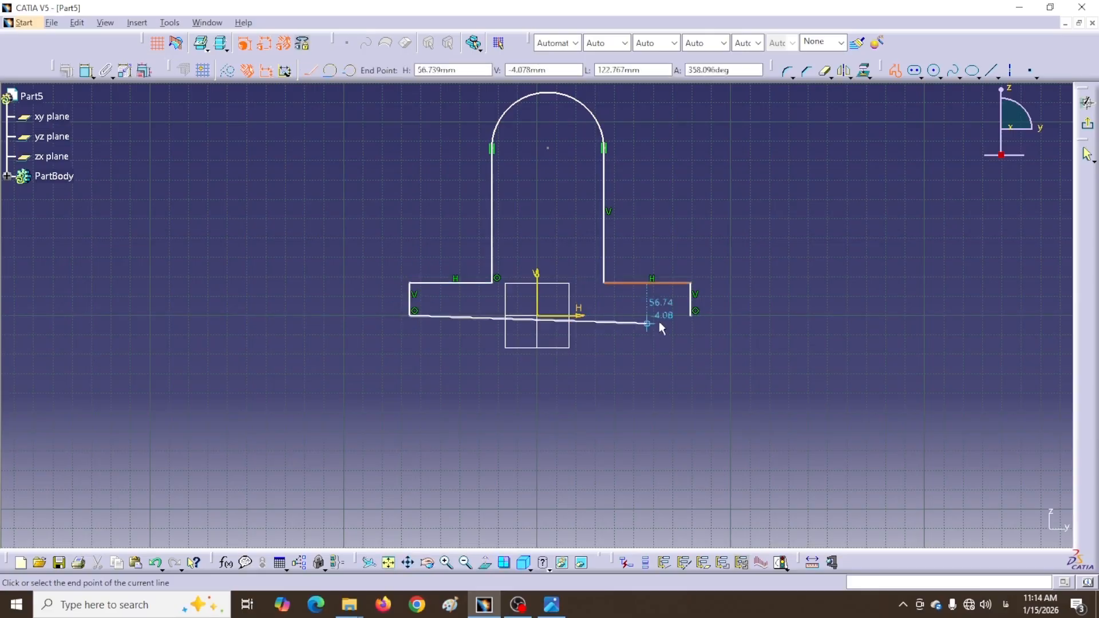
click(692, 316)
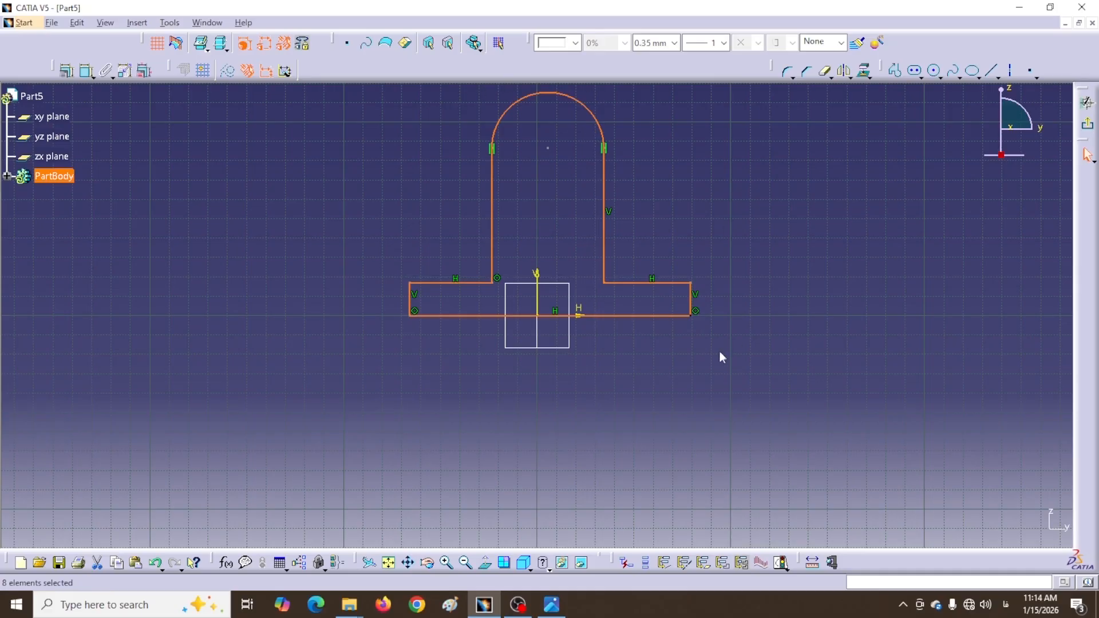
Constrain the base's left and right end edges symmetric about the vertical axis
middle_drag(722, 230, 709, 302)
click(740, 306)
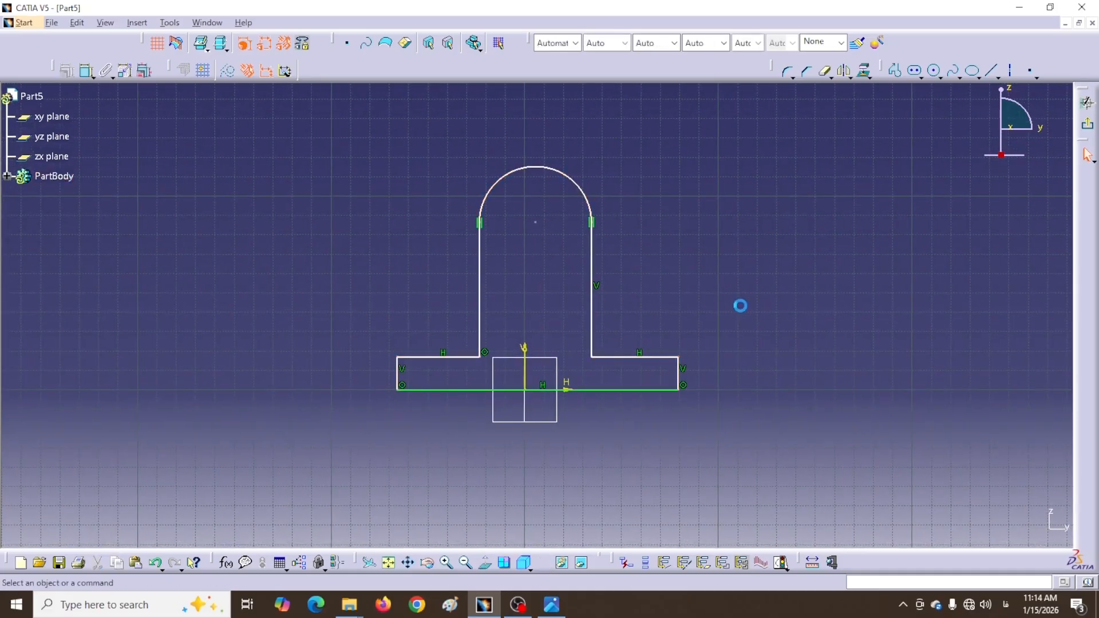
click(87, 72)
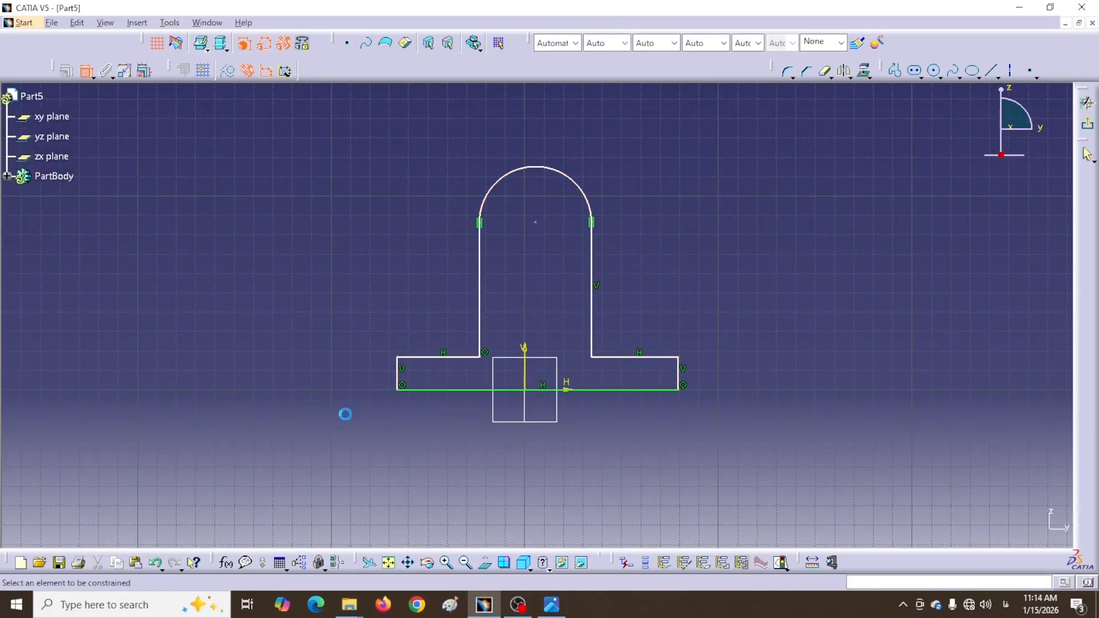
click(679, 381)
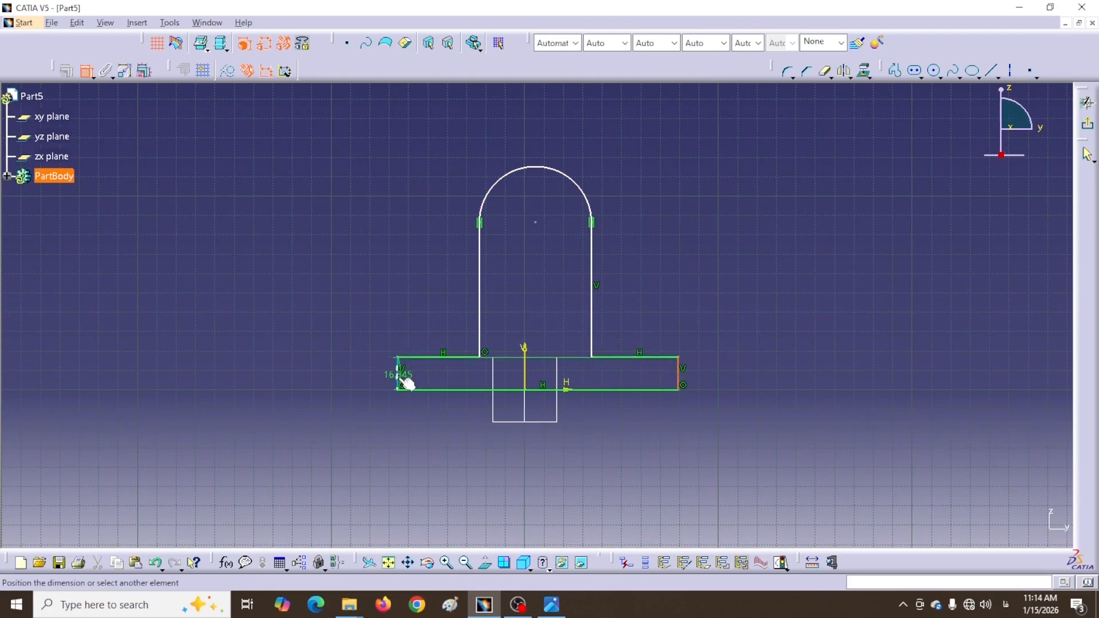
click(399, 378)
right_click(537, 456)
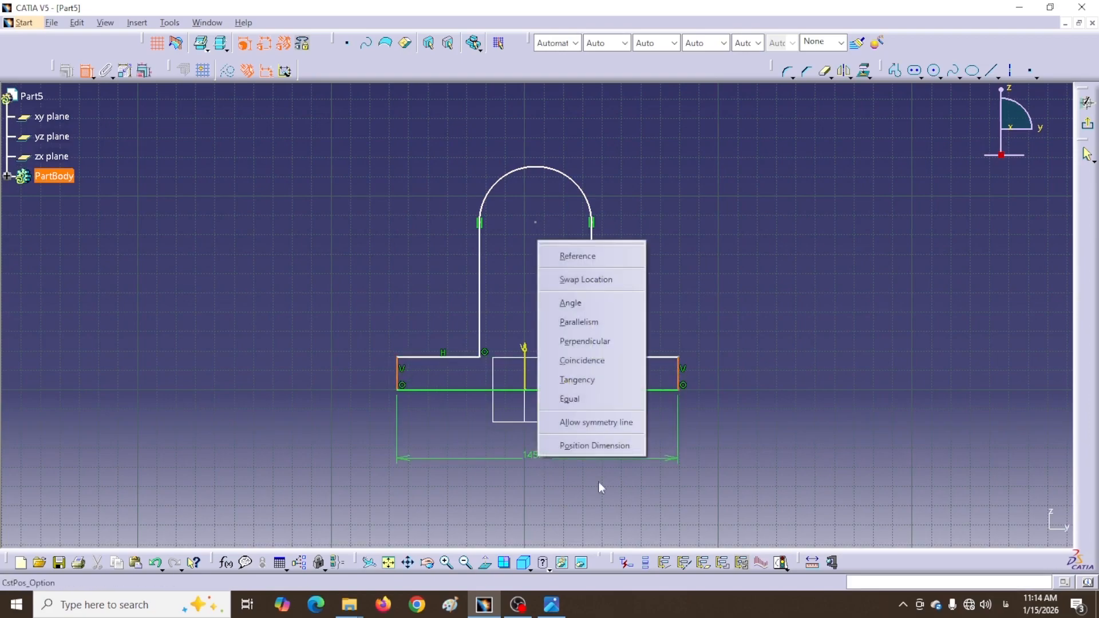
click(590, 425)
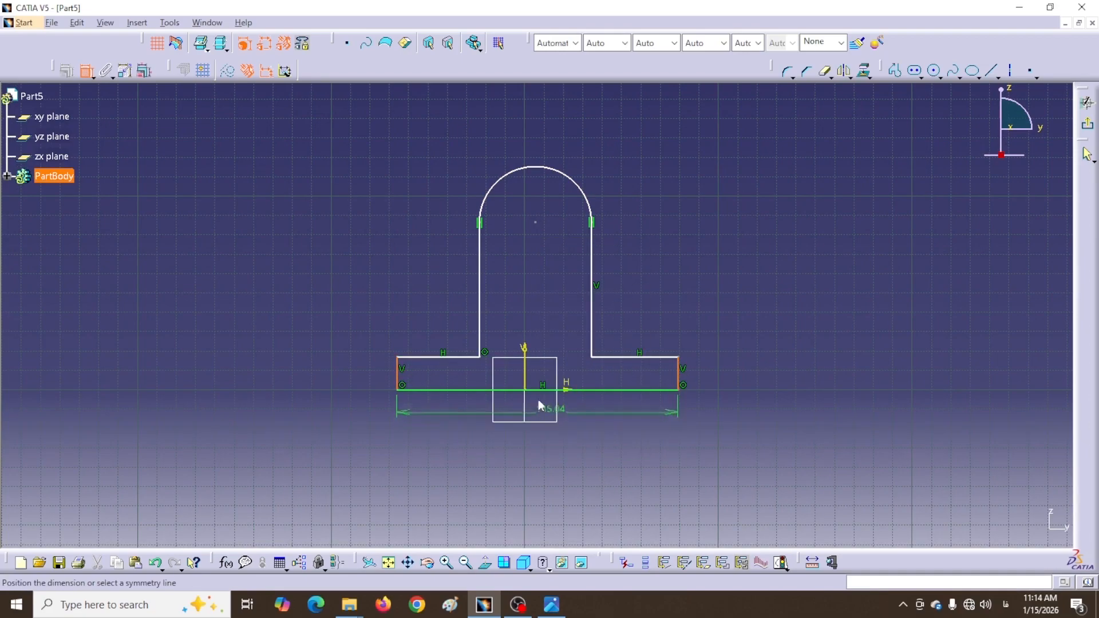
click(525, 378)
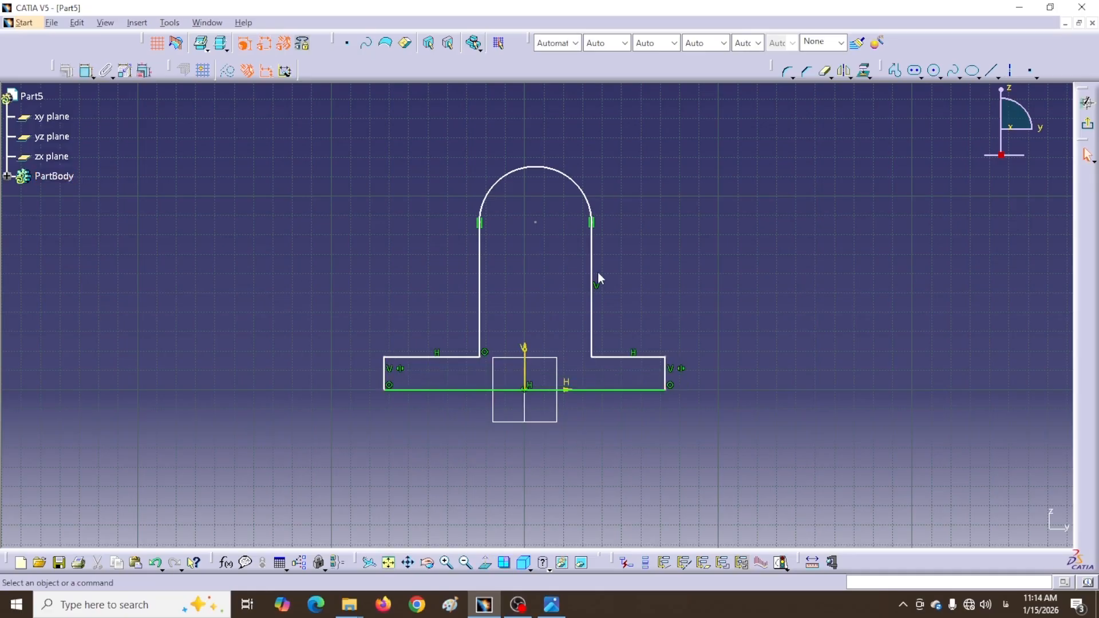
Make the upright's two vertical sides symmetric about the vertical axis
click(86, 70)
click(591, 309)
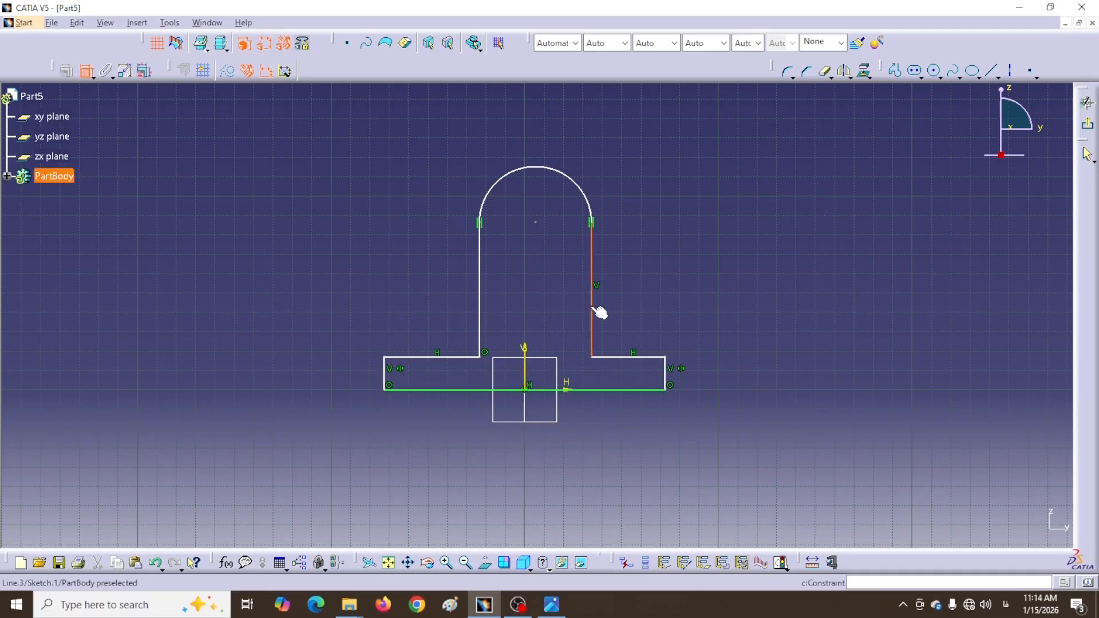
click(481, 311)
right_click(531, 280)
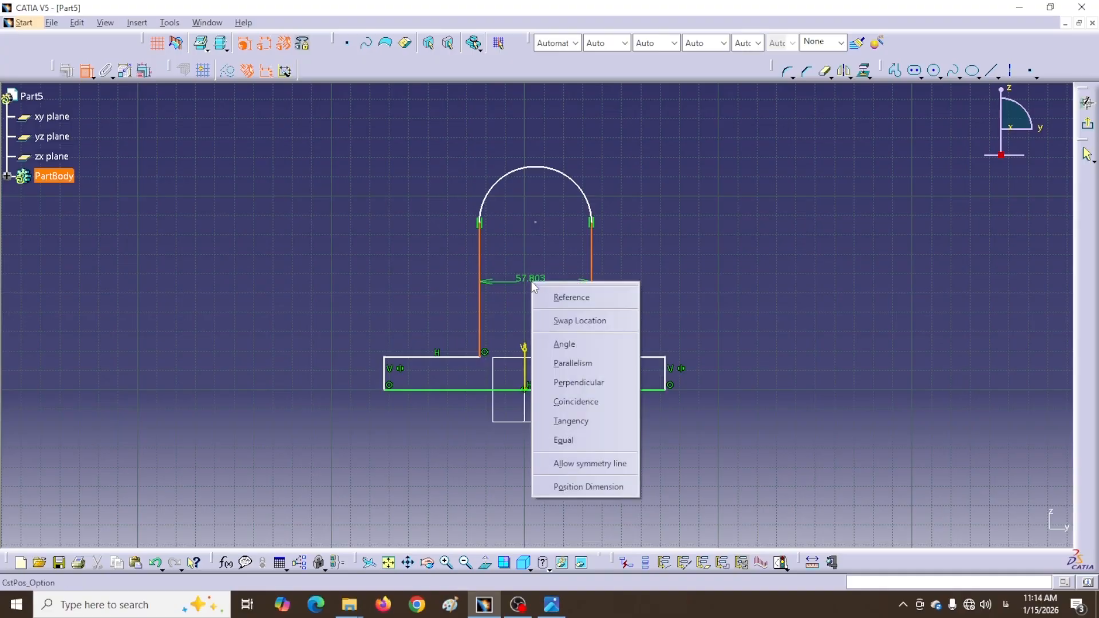
click(565, 465)
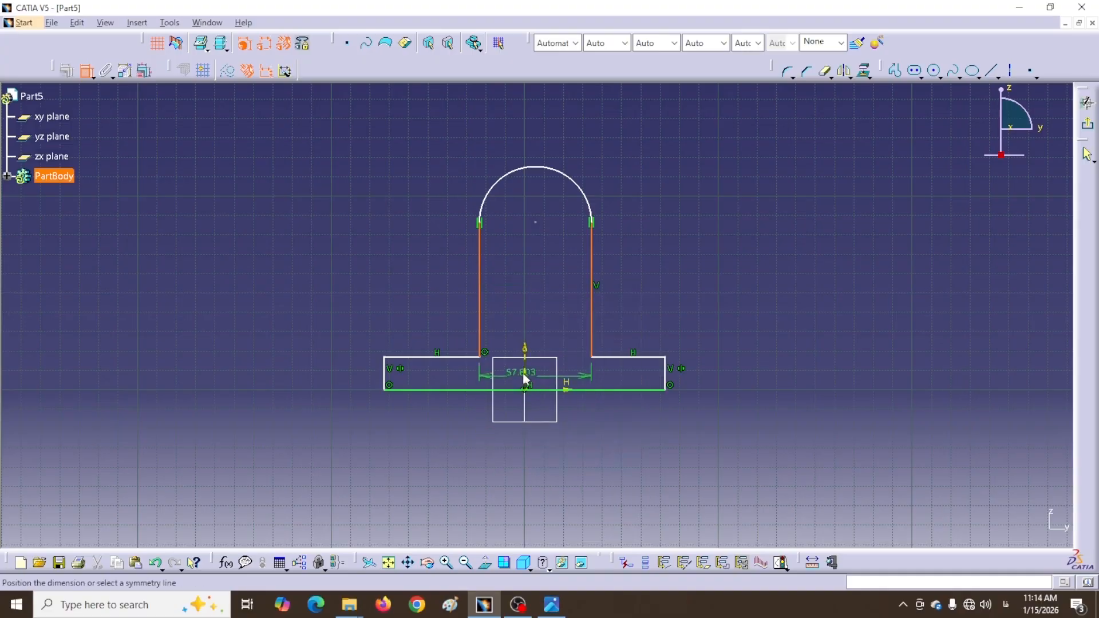
click(527, 376)
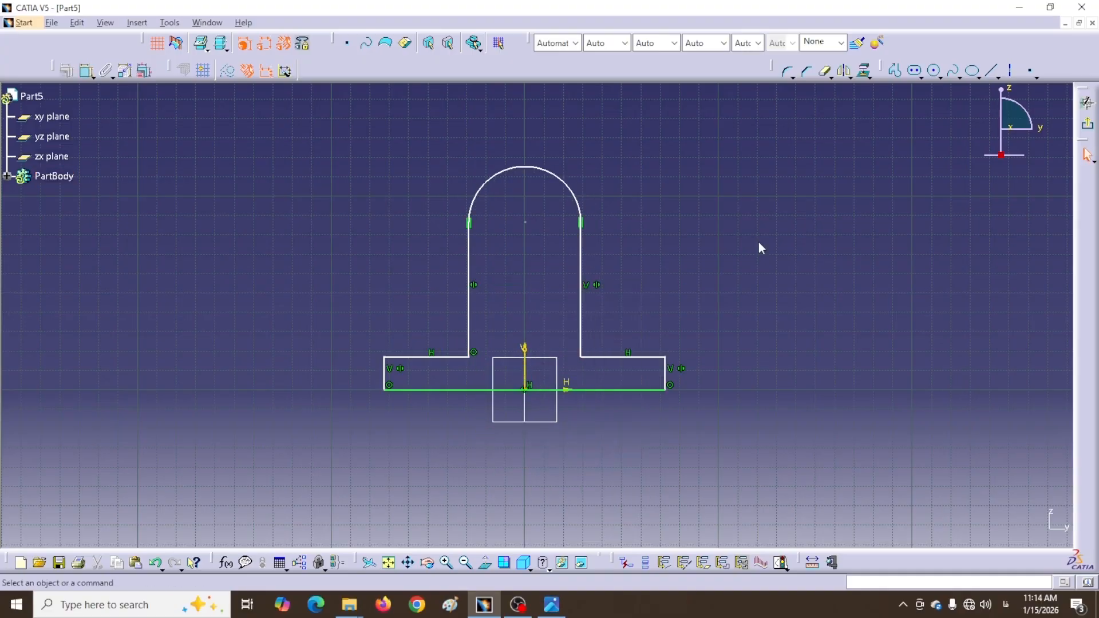
Dimension the base length to 100 and the top arc radius to R21
click(85, 71)
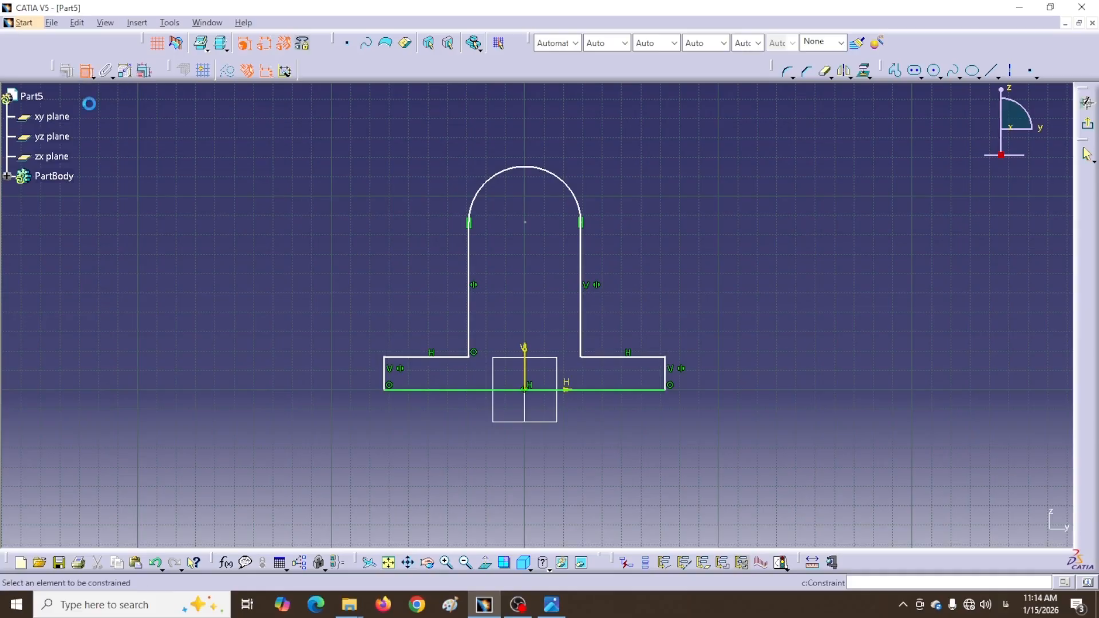
click(596, 392)
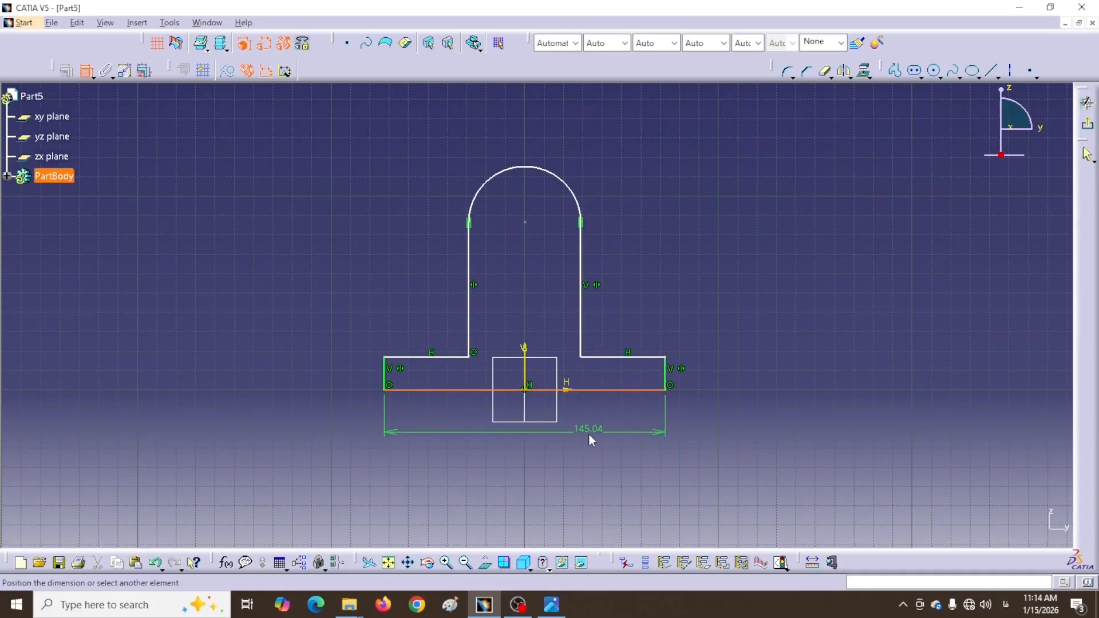
click(588, 436)
double_click(590, 435)
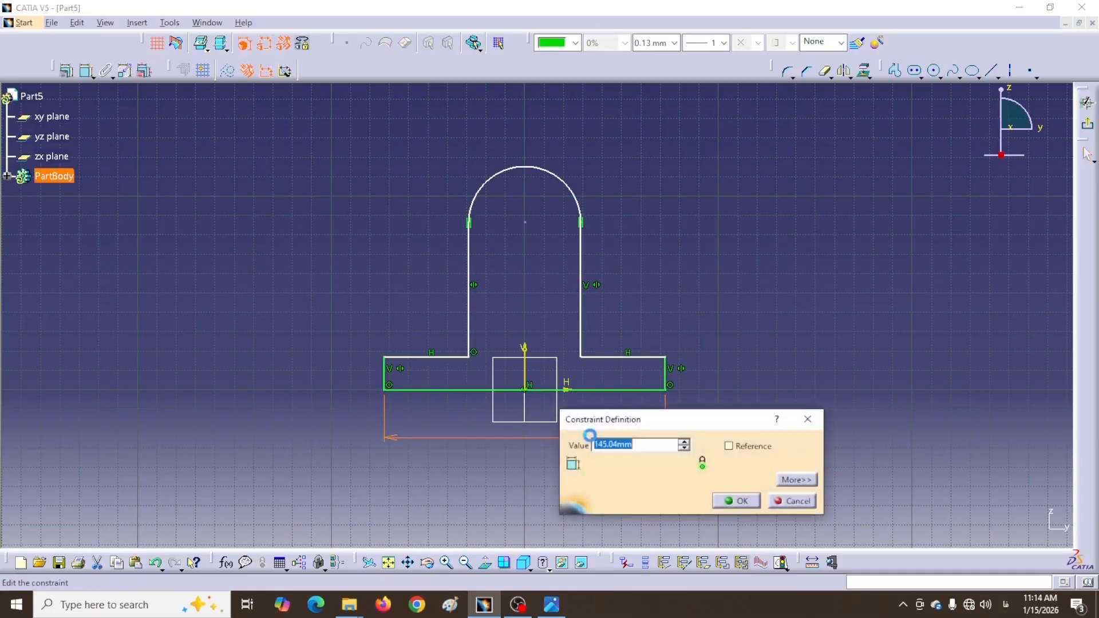
text(100)
key(Return)
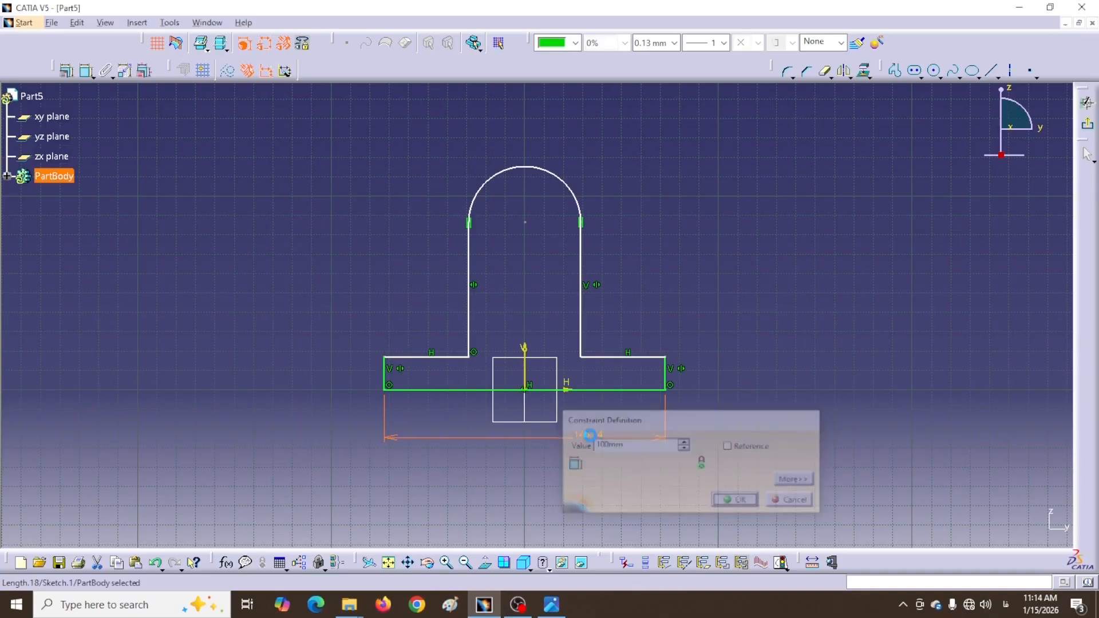
click(87, 71)
click(574, 195)
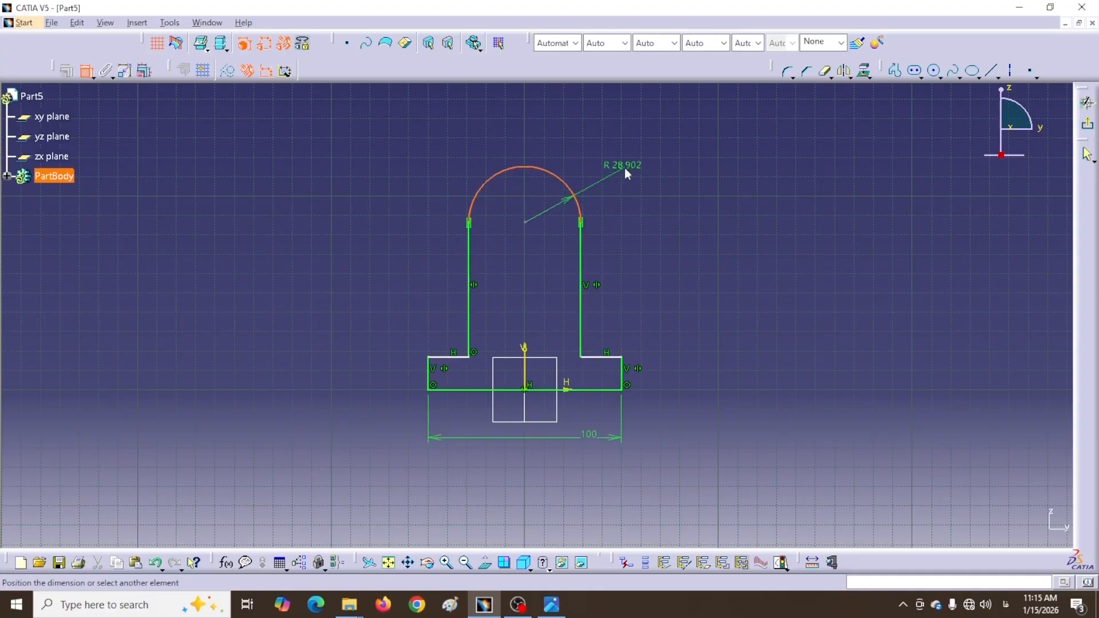
click(625, 167)
double_click(628, 165)
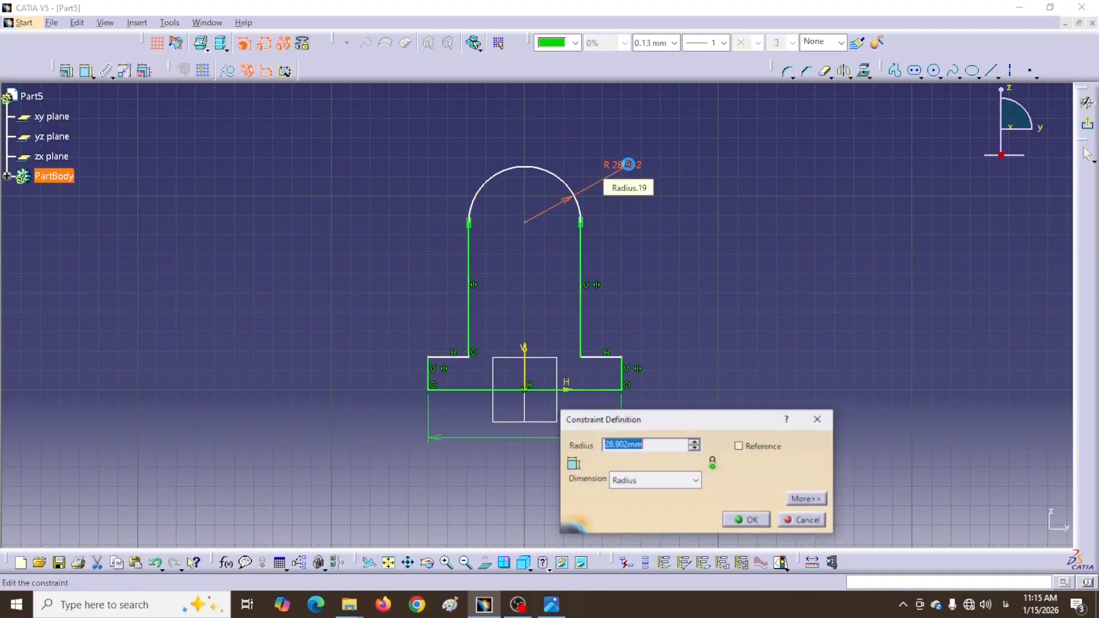
text(21)
key(Return)
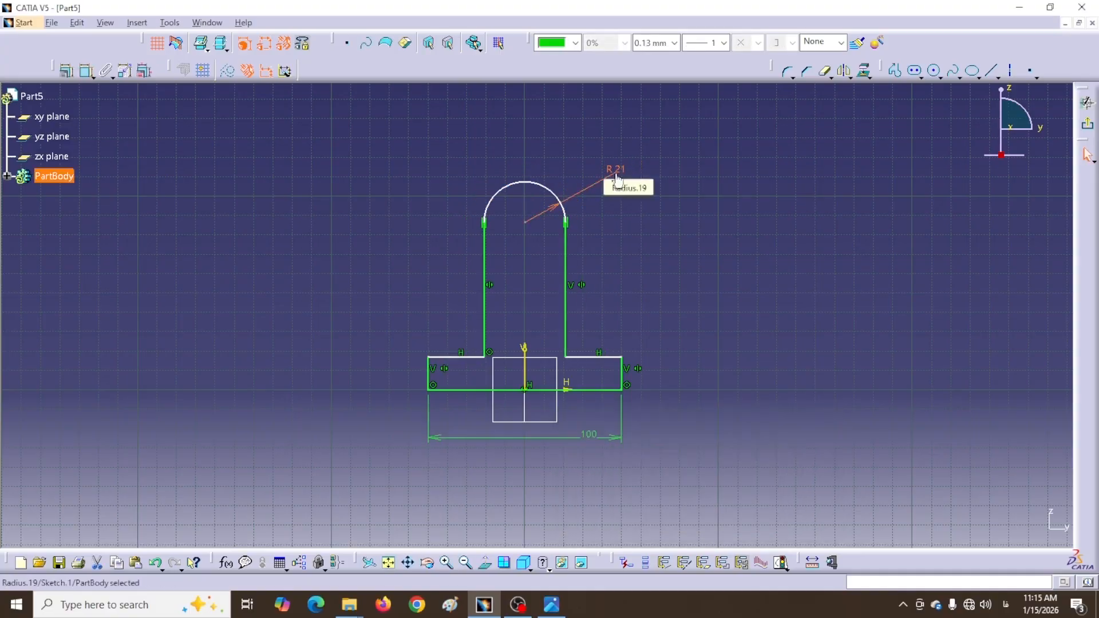
Set the arc centre height above the bottom line to 55
click(87, 70)
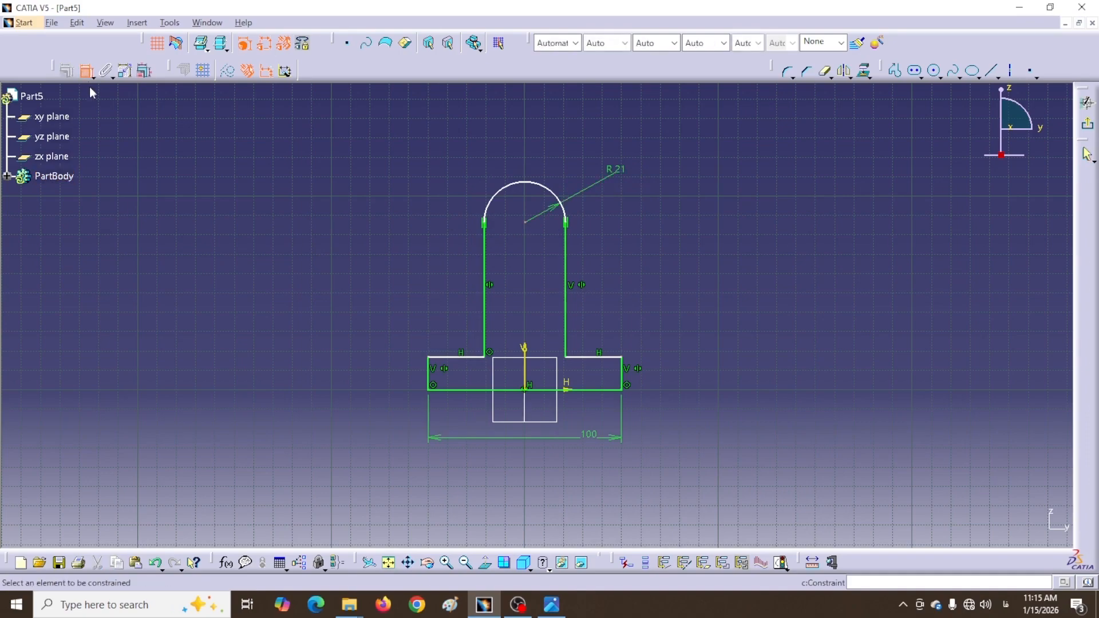
click(525, 222)
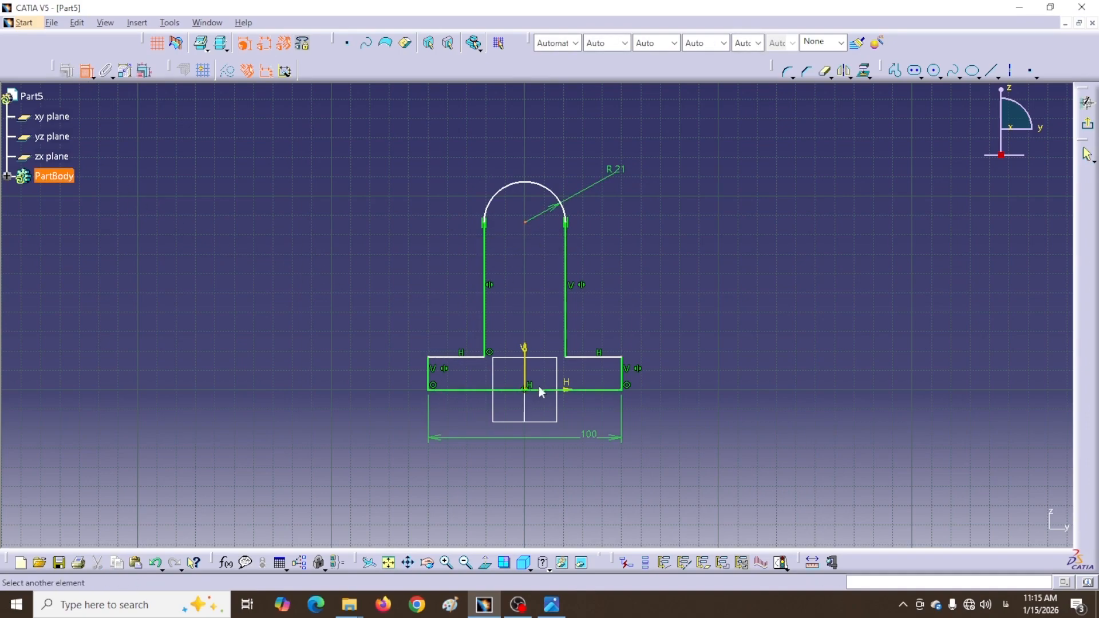
click(474, 390)
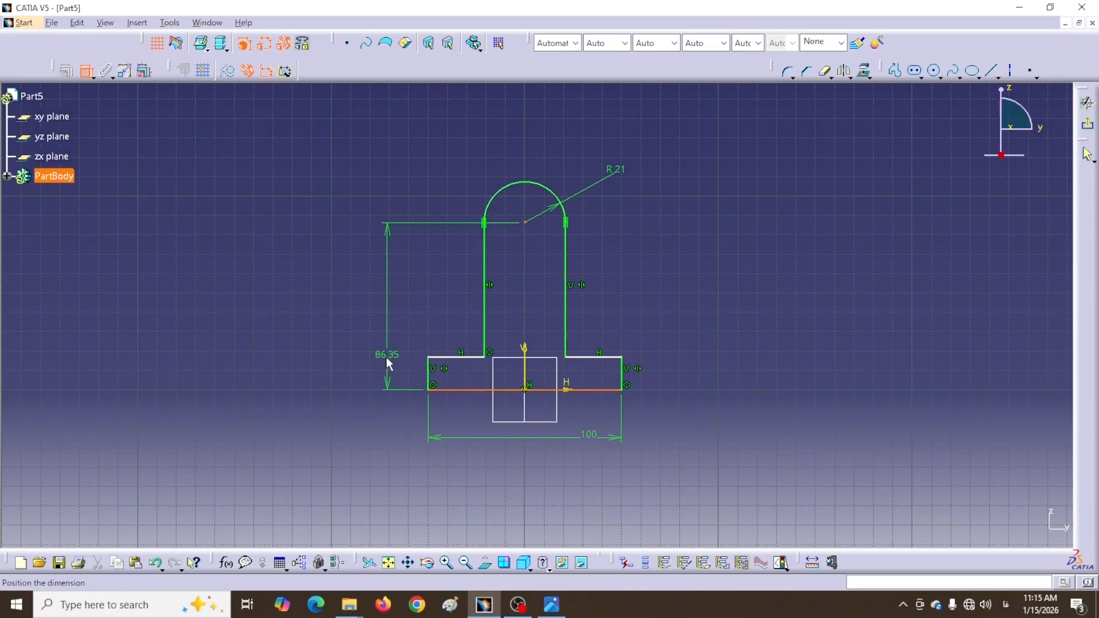
click(386, 361)
double_click(386, 358)
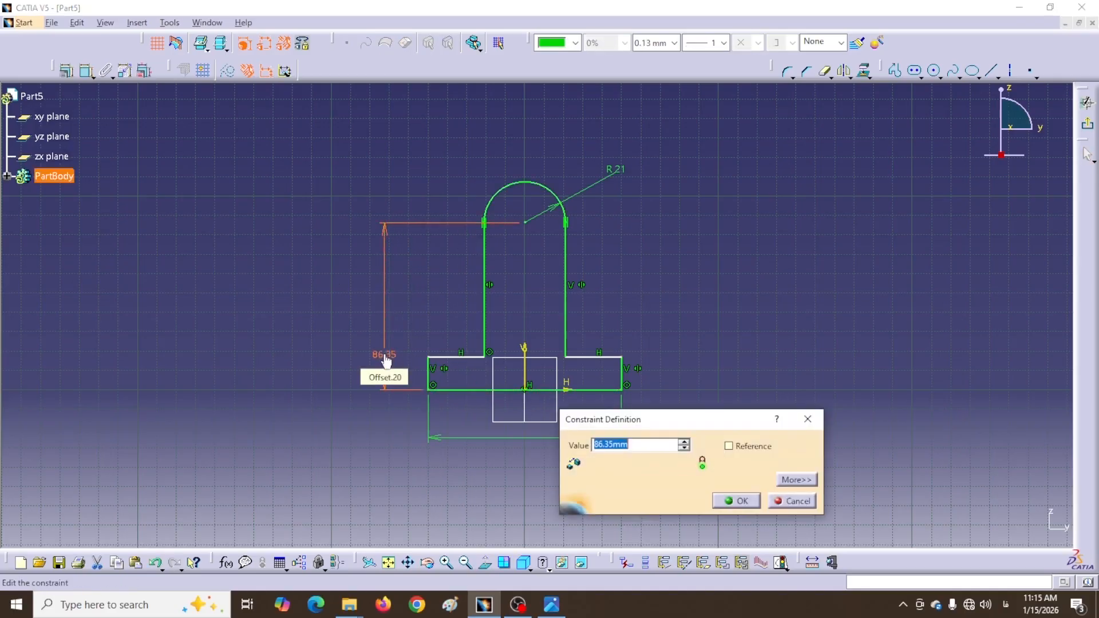
text(55)
key(Return)
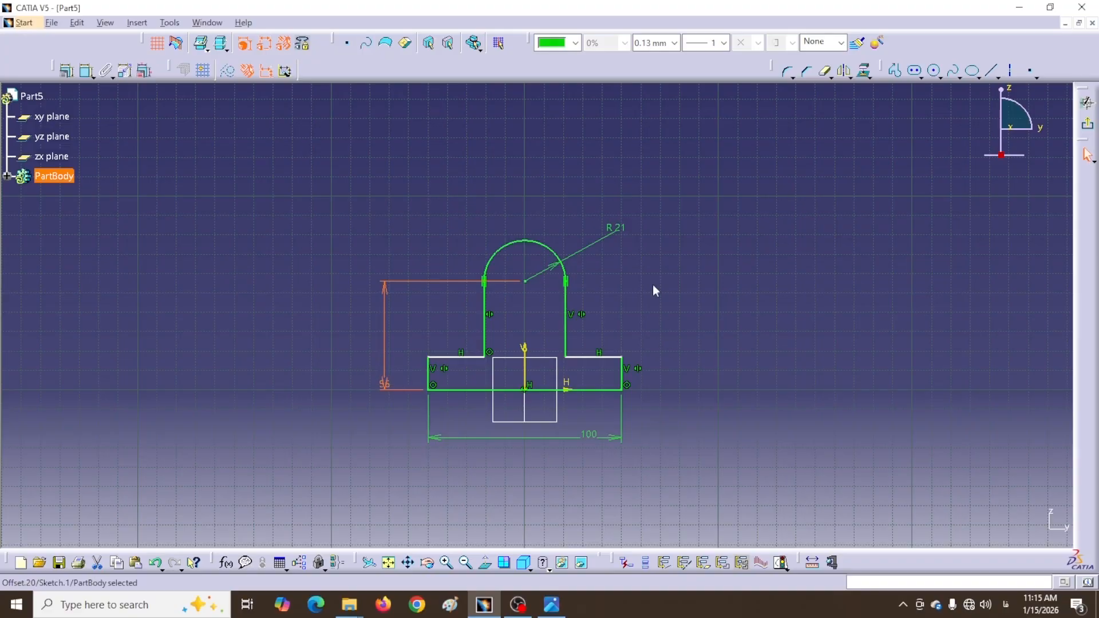
Dimension the base step height between the upper horizontal line and the bottom to 16
click(652, 284)
click(594, 355)
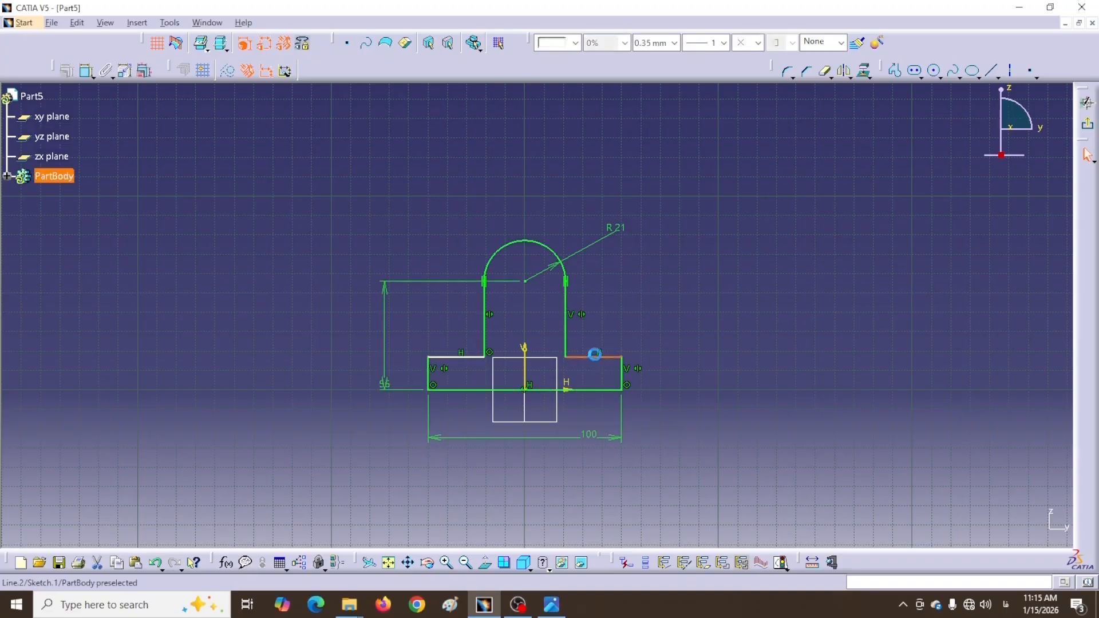
mouse_move(595, 354)
mouse_down()
mouse_move(590, 341)
mouse_move(587, 358)
mouse_up()
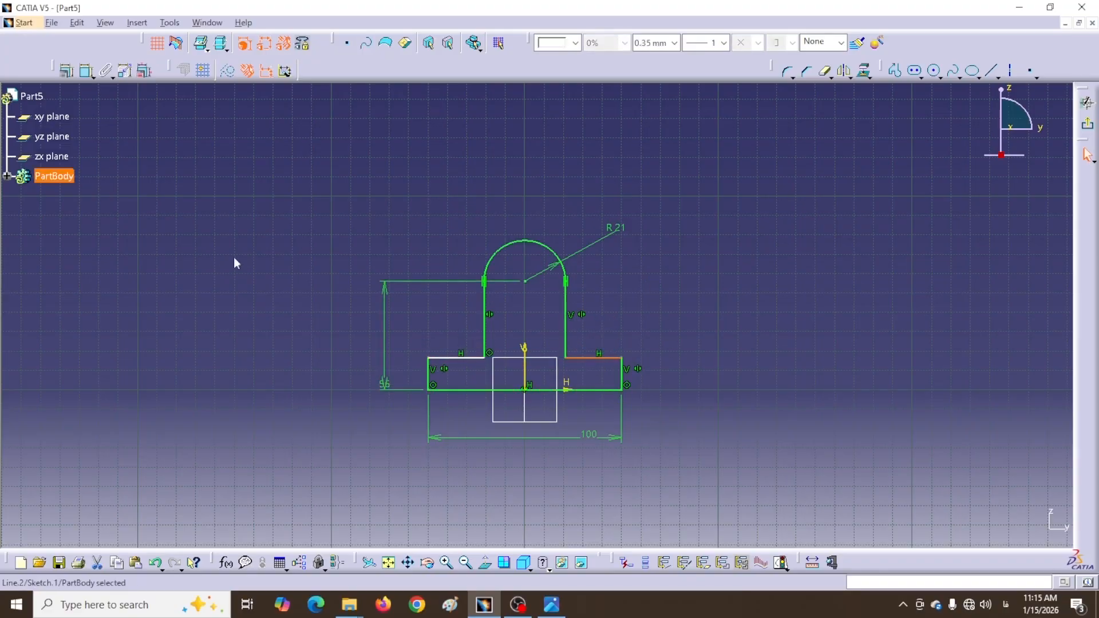
click(234, 258)
click(86, 71)
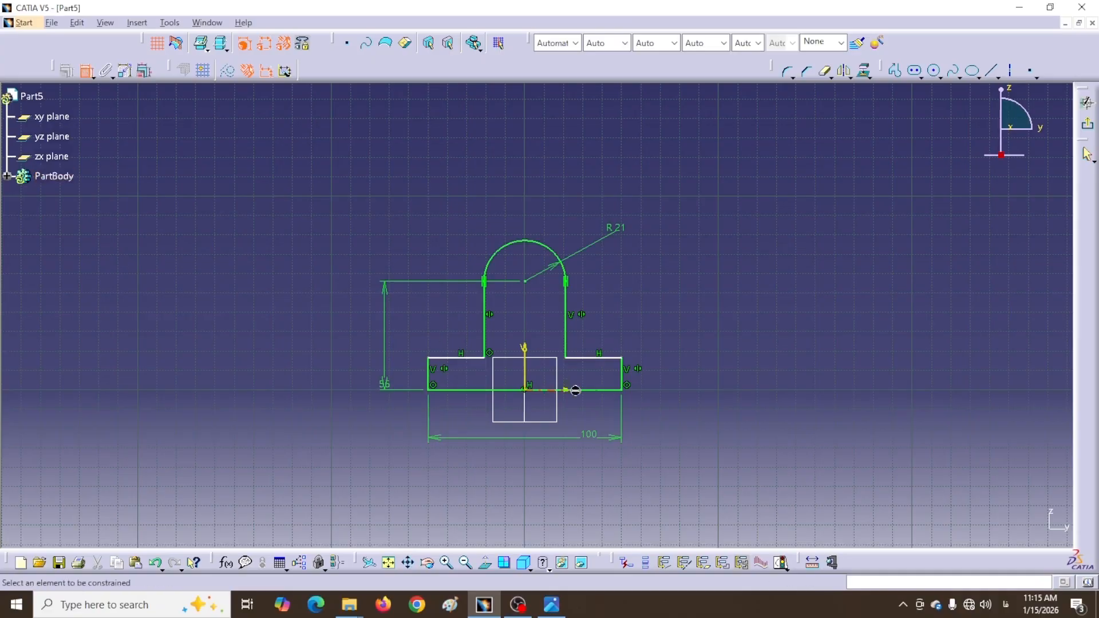
click(591, 359)
click(596, 391)
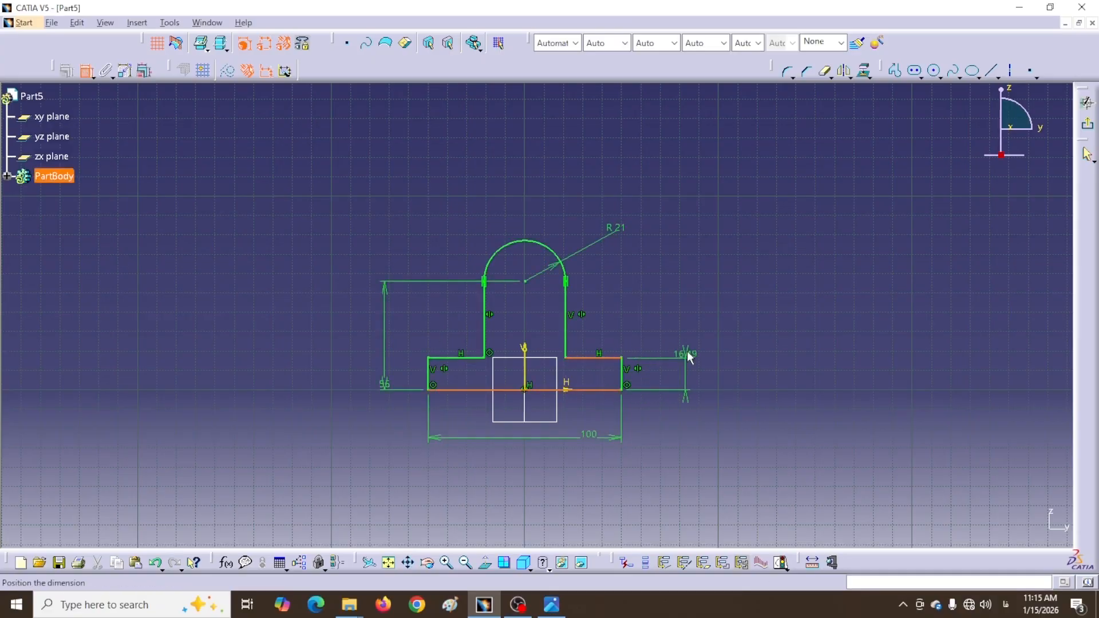
click(690, 311)
double_click(693, 312)
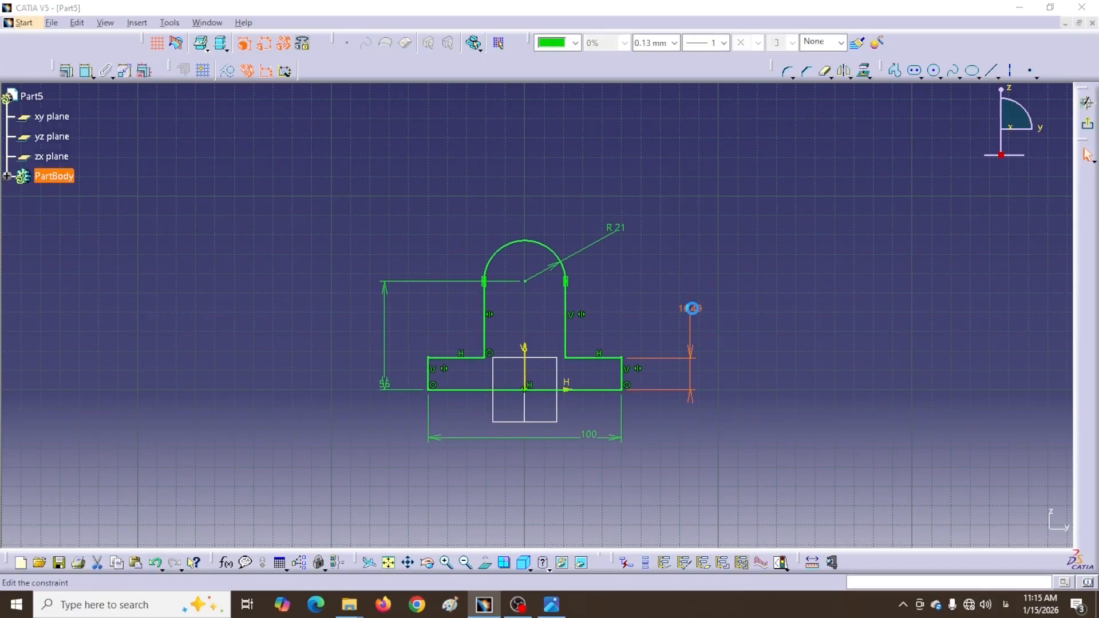
text(16)
key(Return)
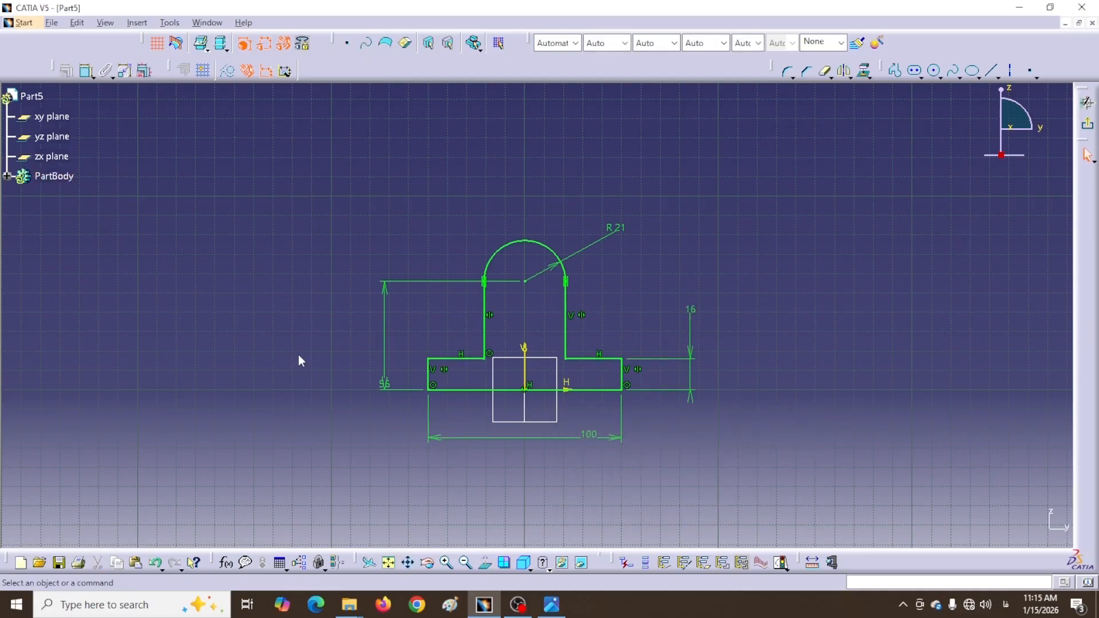
Round the base's upper-left corner with a 10 mm radius
click(786, 71)
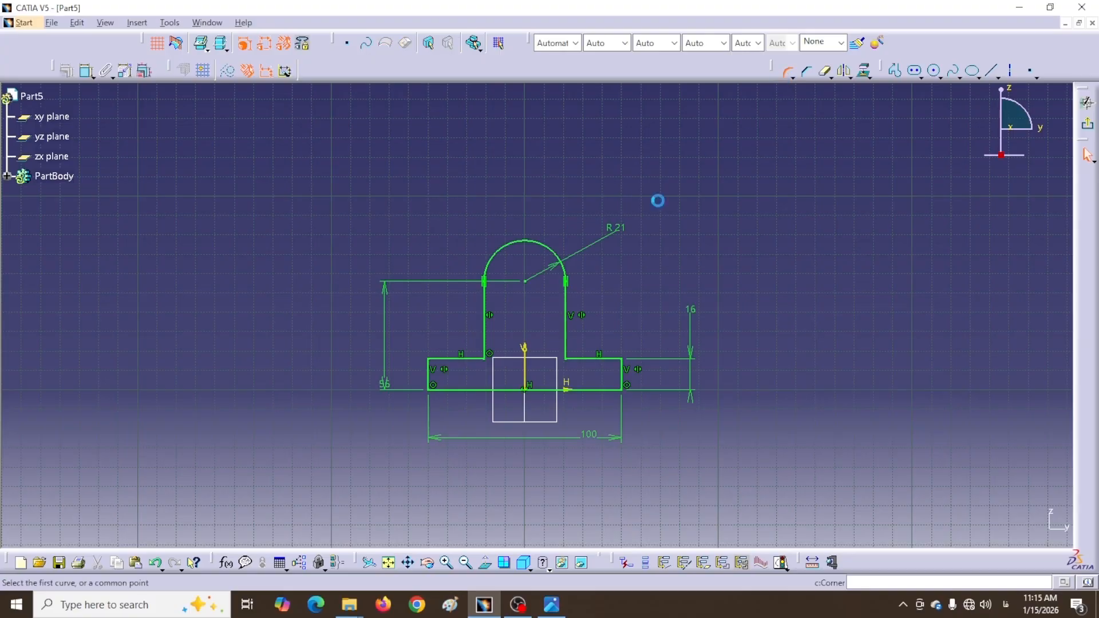
click(430, 359)
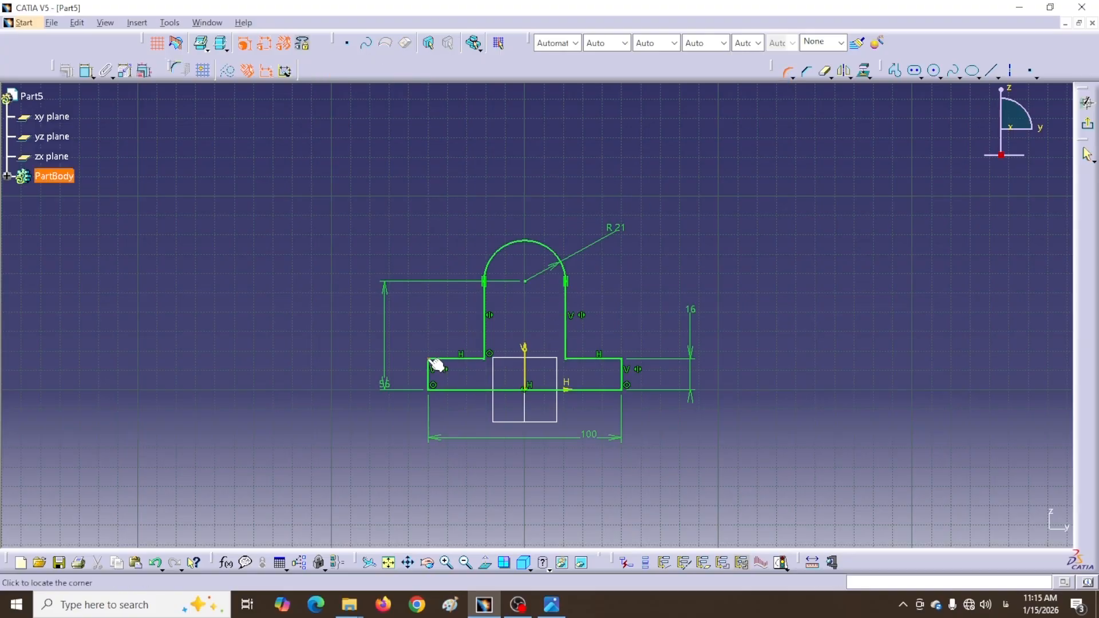
click(444, 369)
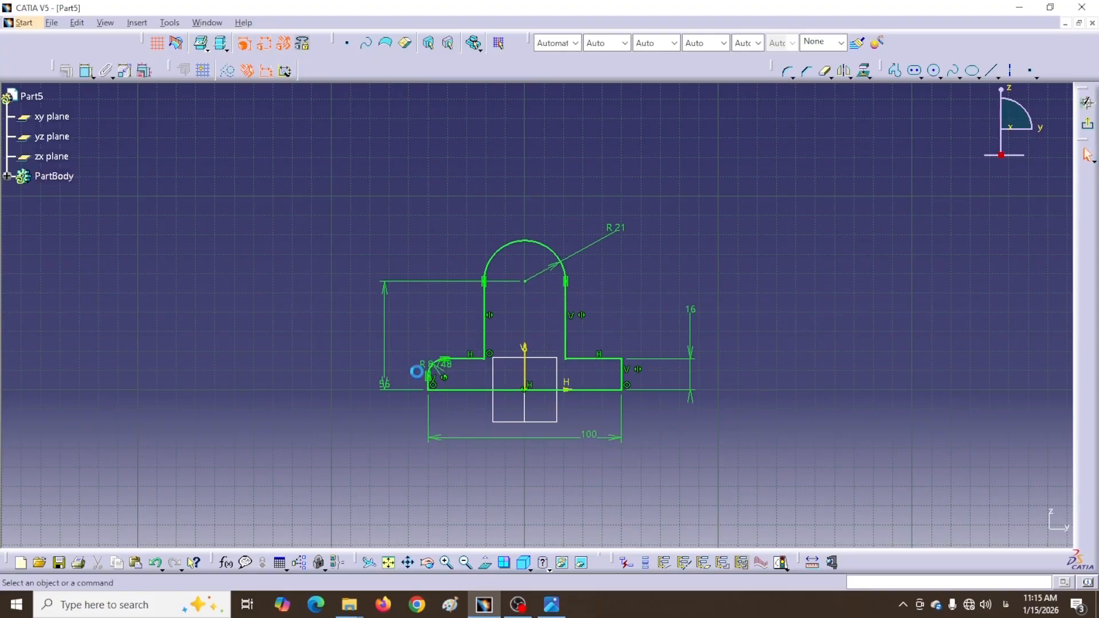
double_click(446, 366)
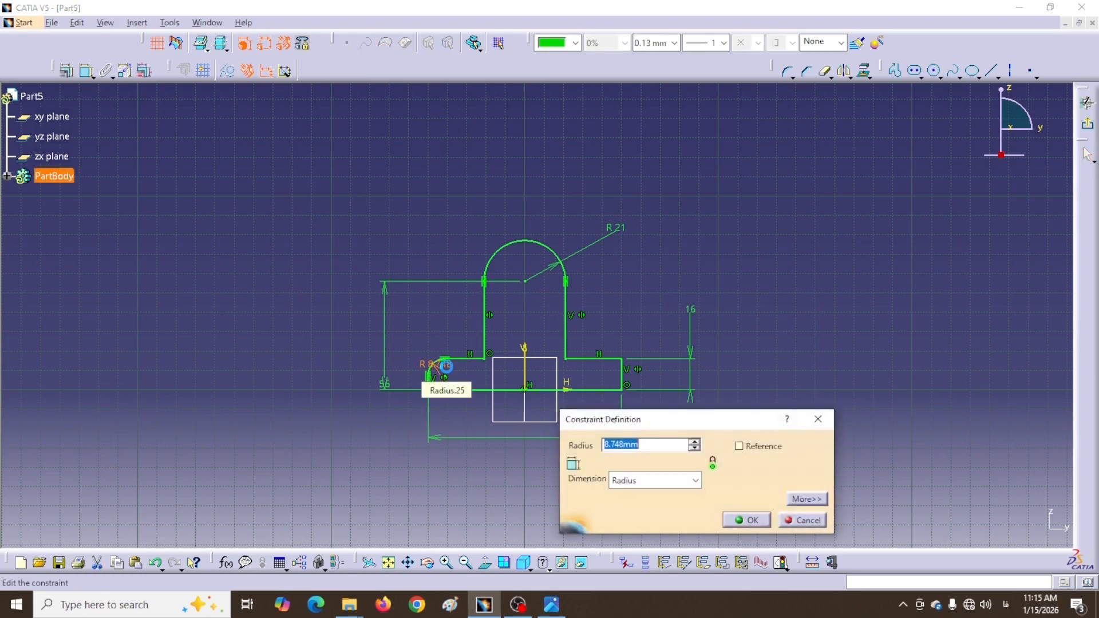
text(10)
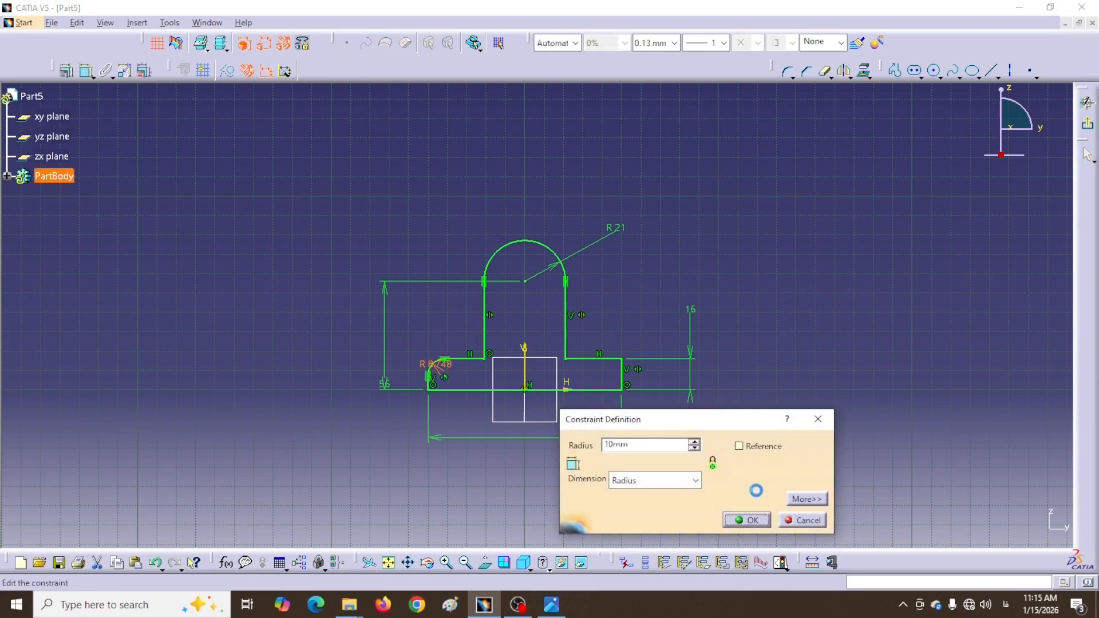
key(Return)
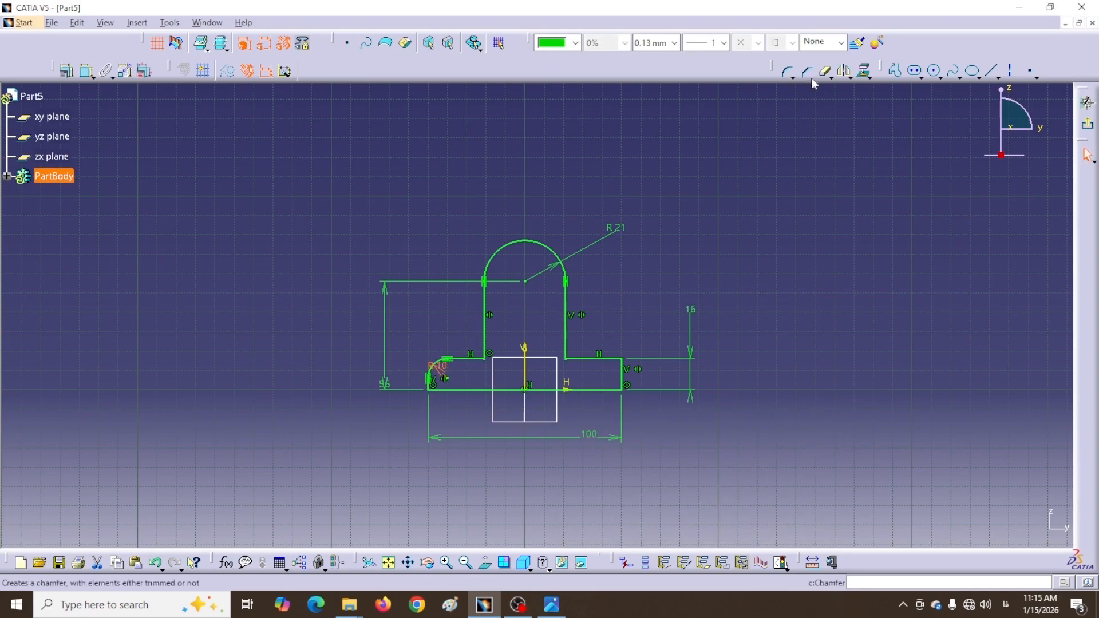
Round the base's upper-right corner with a matching 10 mm radius
click(785, 73)
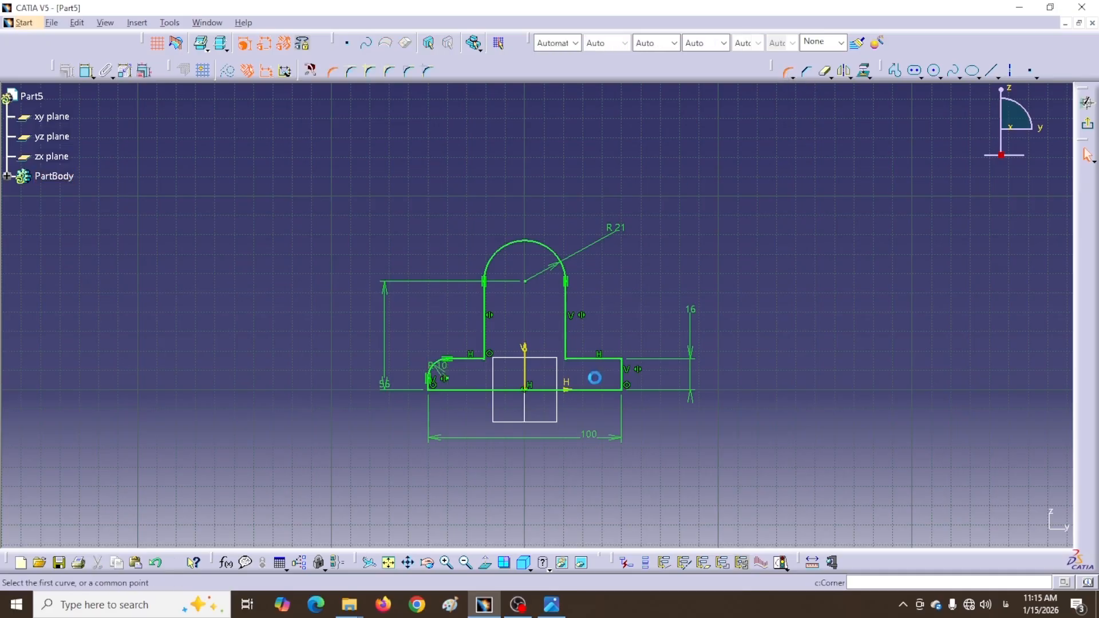
click(626, 365)
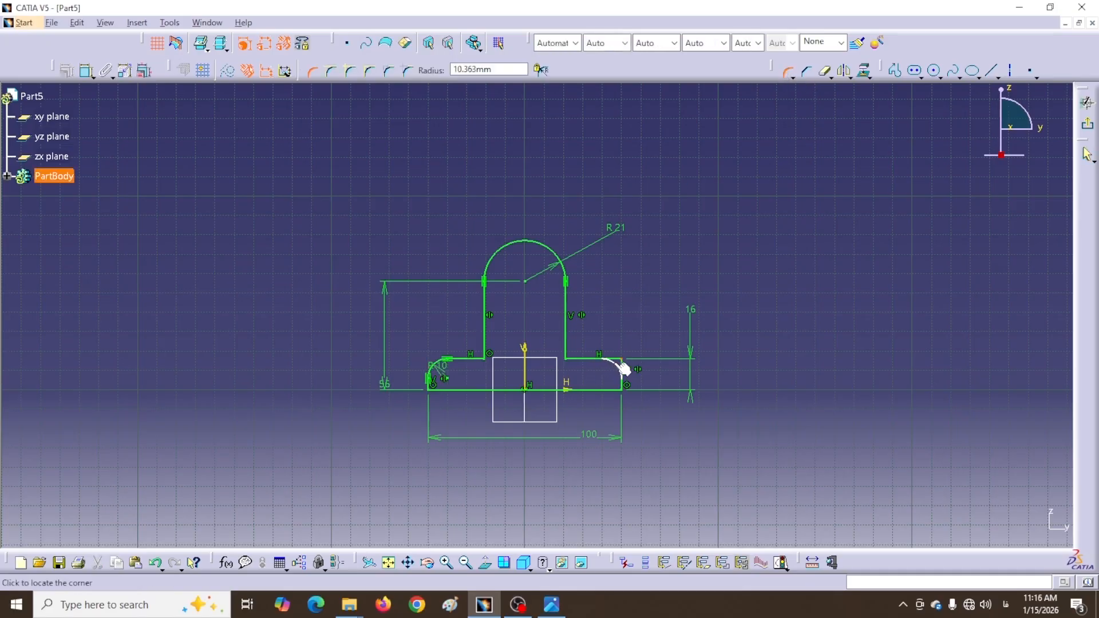
click(608, 377)
double_click(610, 369)
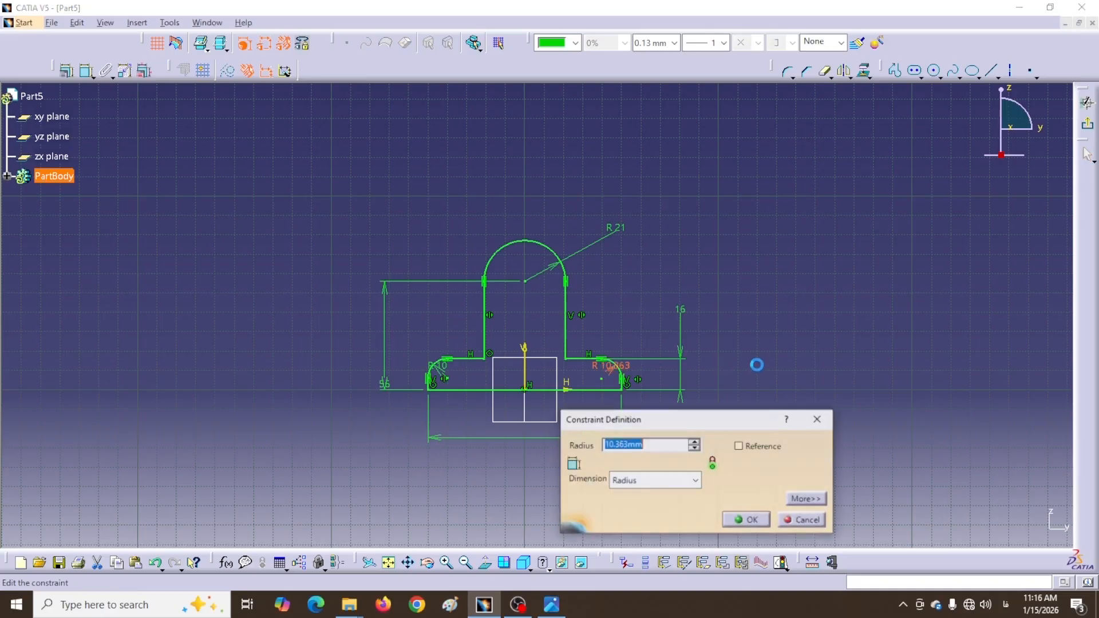
text(10)
key(Return)
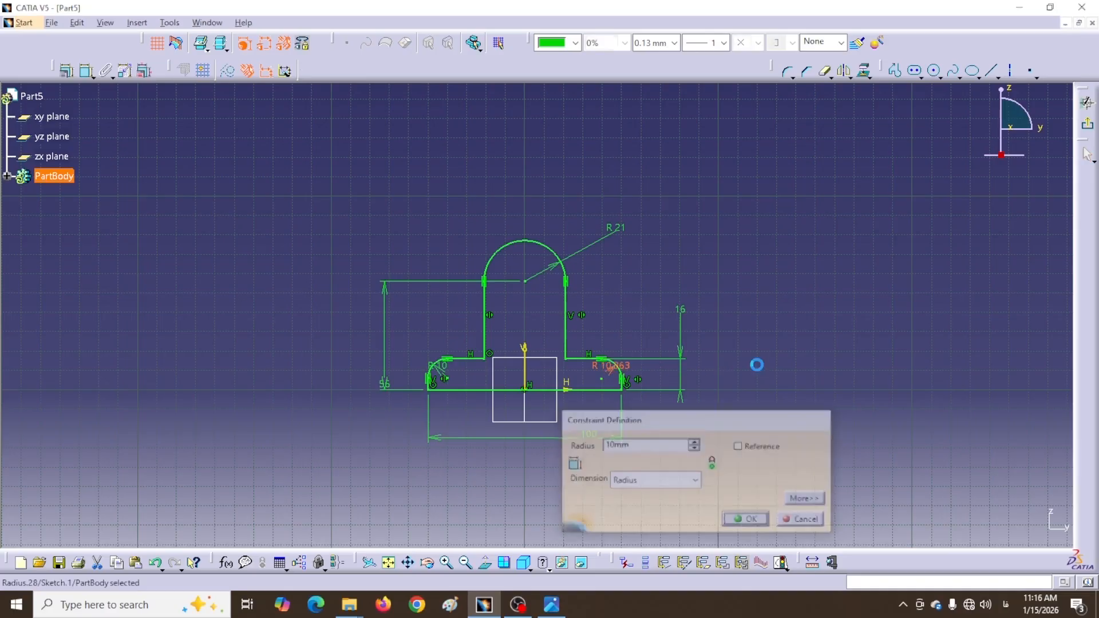
click(868, 373)
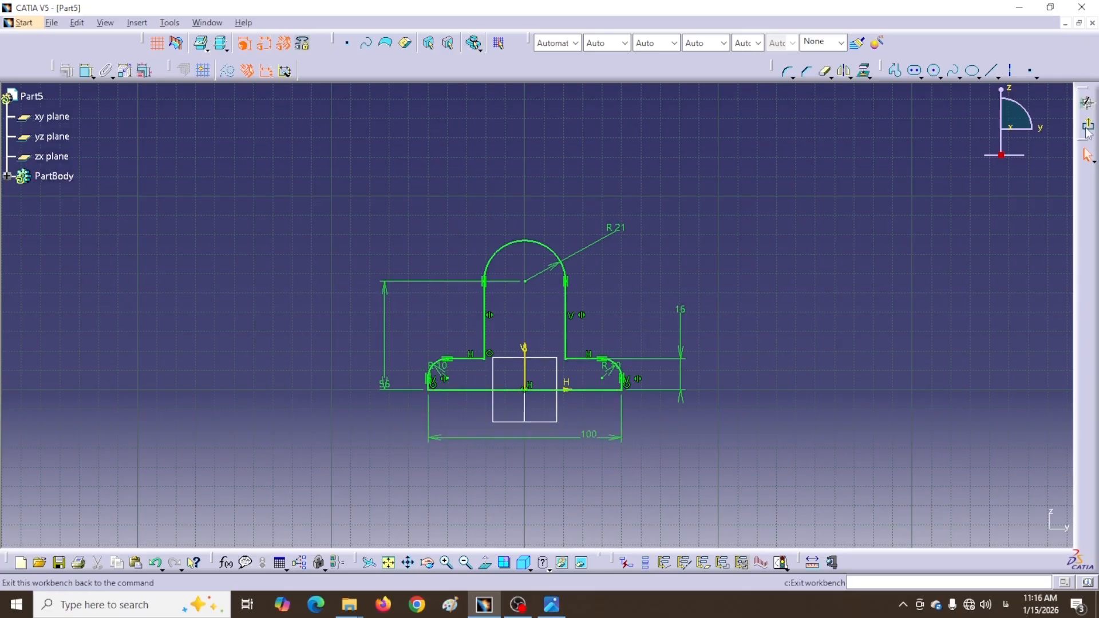
Exit the sketch and pad it with Mirrored extent, length 50/2 per side
click(1087, 127)
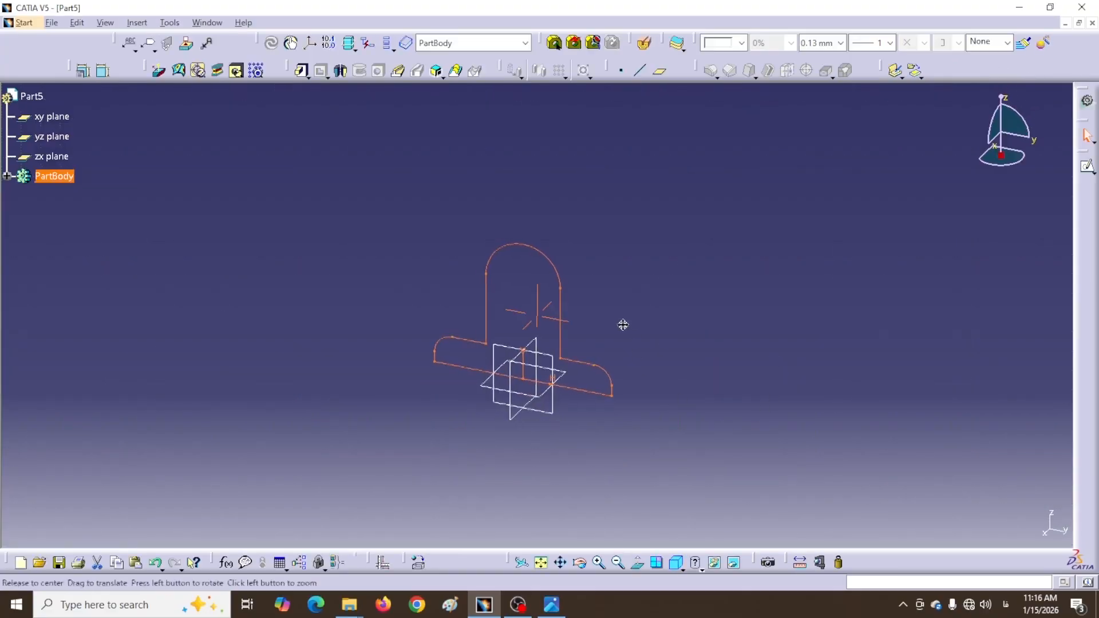
mouse_move(623, 324)
middle_down()
mouse_move(566, 363)
mouse_move(527, 421)
mouse_move(515, 480)
mouse_move(567, 363)
mouse_move(611, 360)
mouse_move(609, 342)
mouse_move(606, 355)
mouse_move(623, 363)
mouse_move(581, 378)
middle_up()
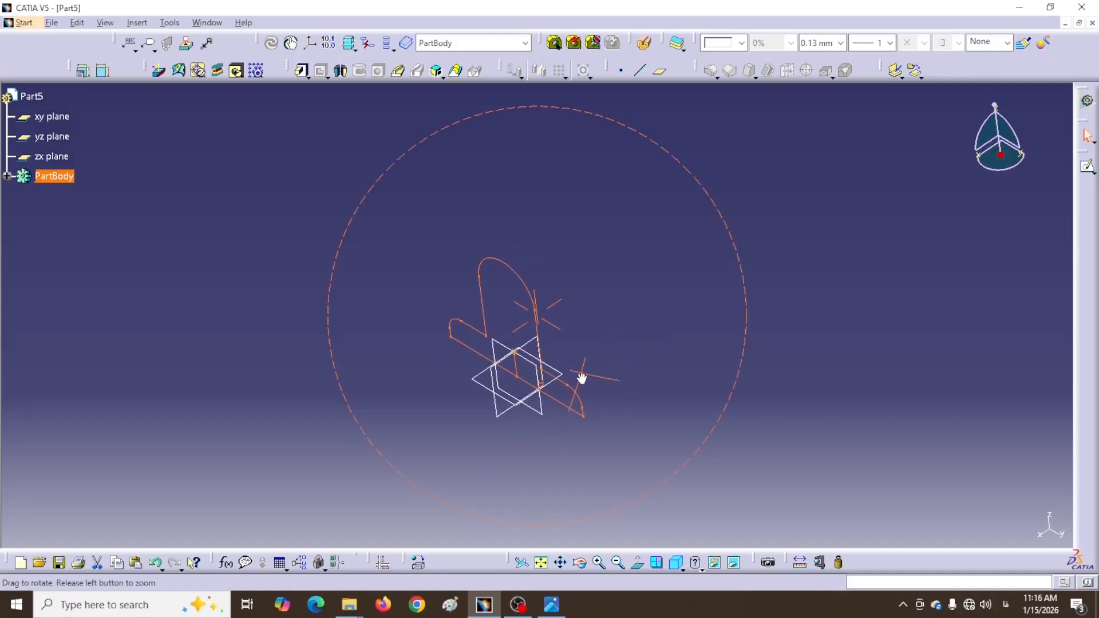
click(302, 72)
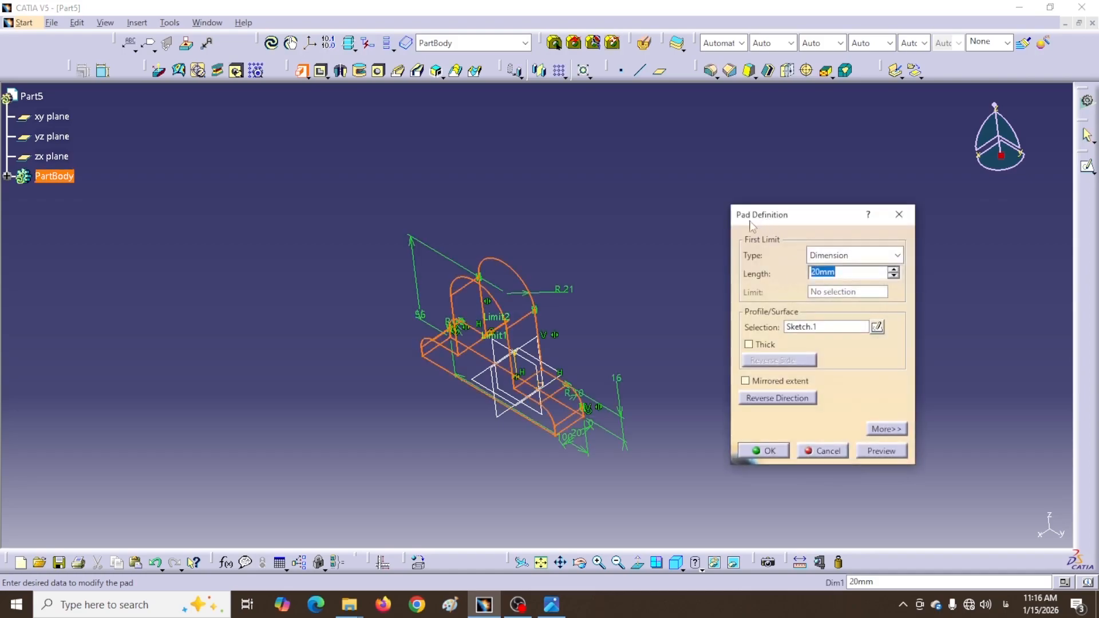
click(745, 382)
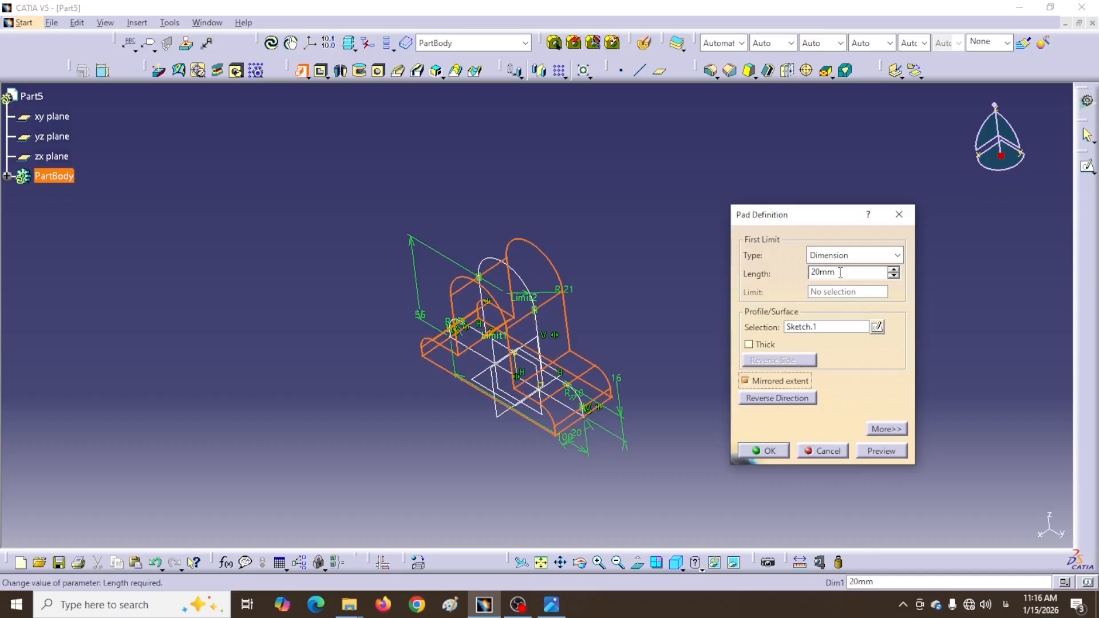
drag(844, 272, 804, 272)
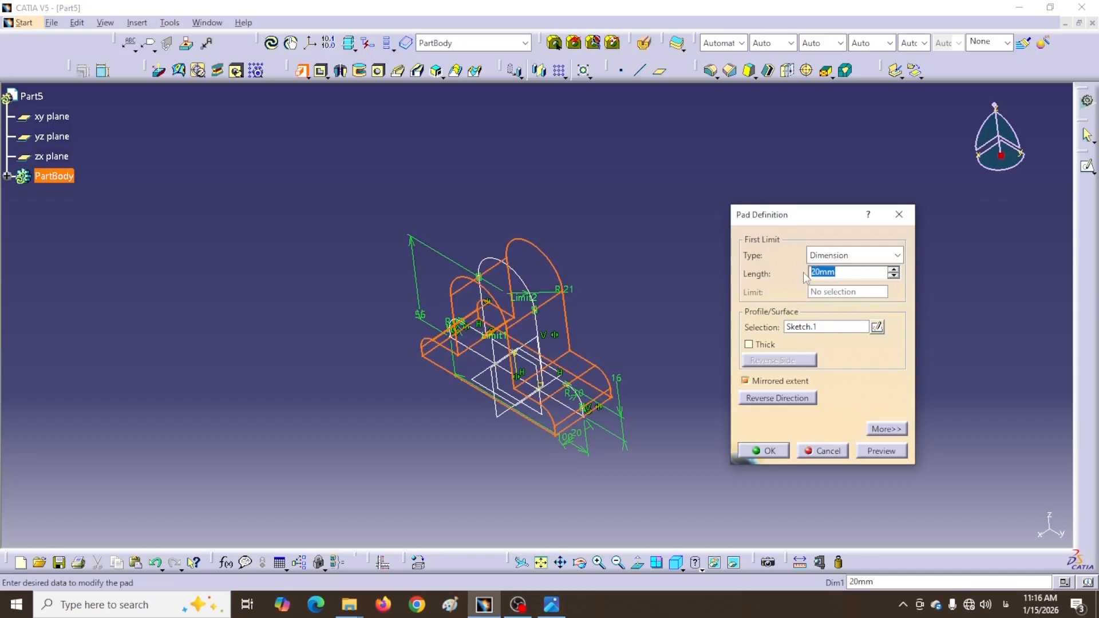
text(50/2)
click(767, 452)
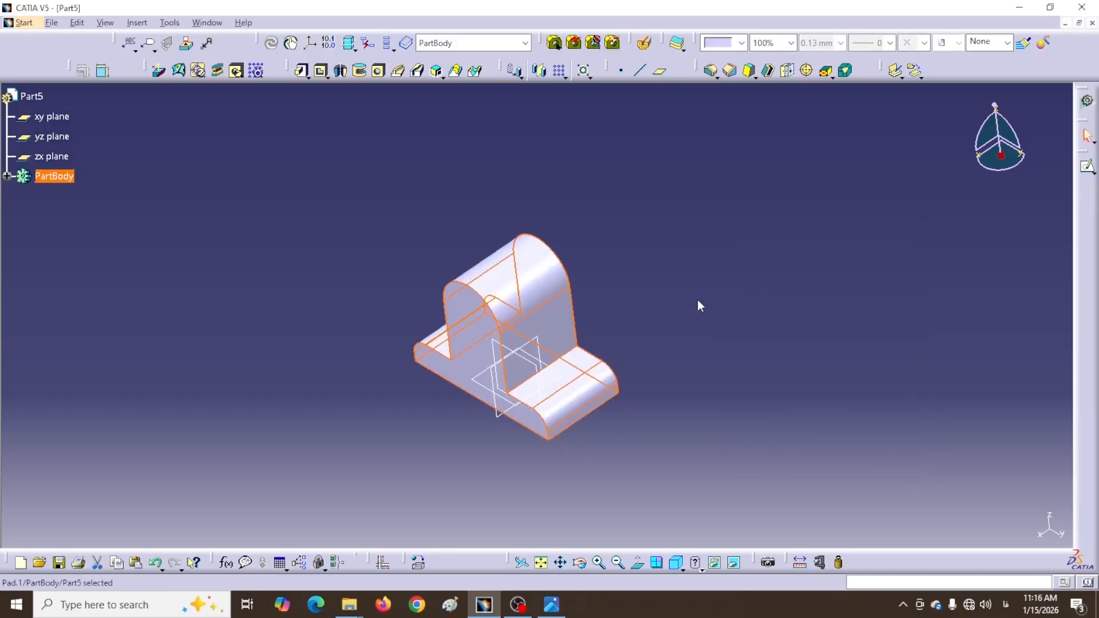
middle_drag(353, 252, 510, 458)
Start a new sketch on the pad's front face
click(335, 266)
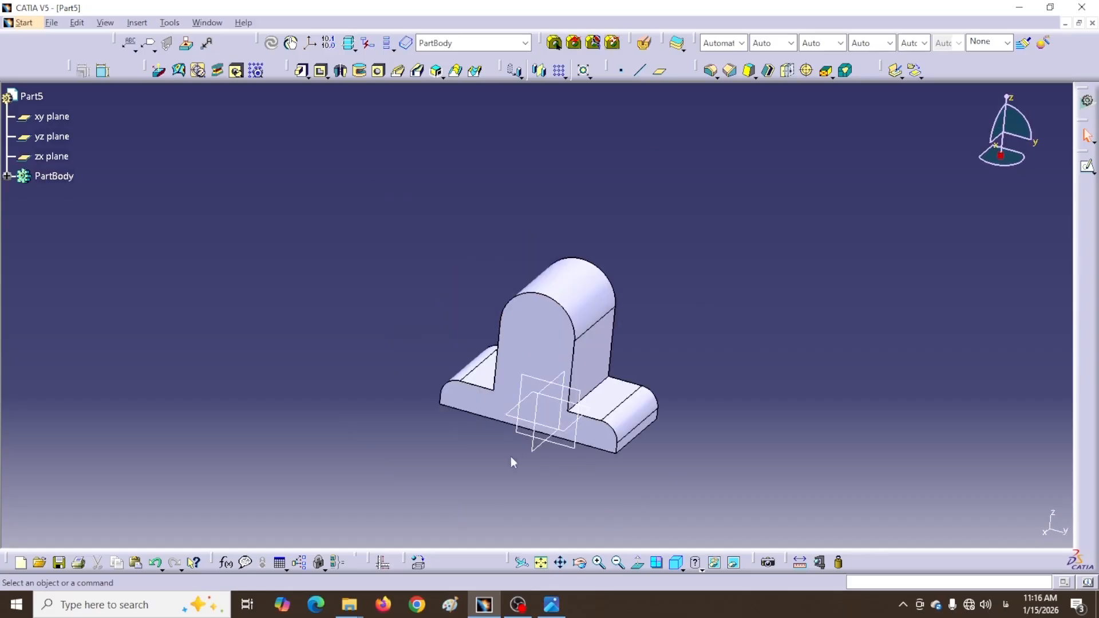
click(500, 421)
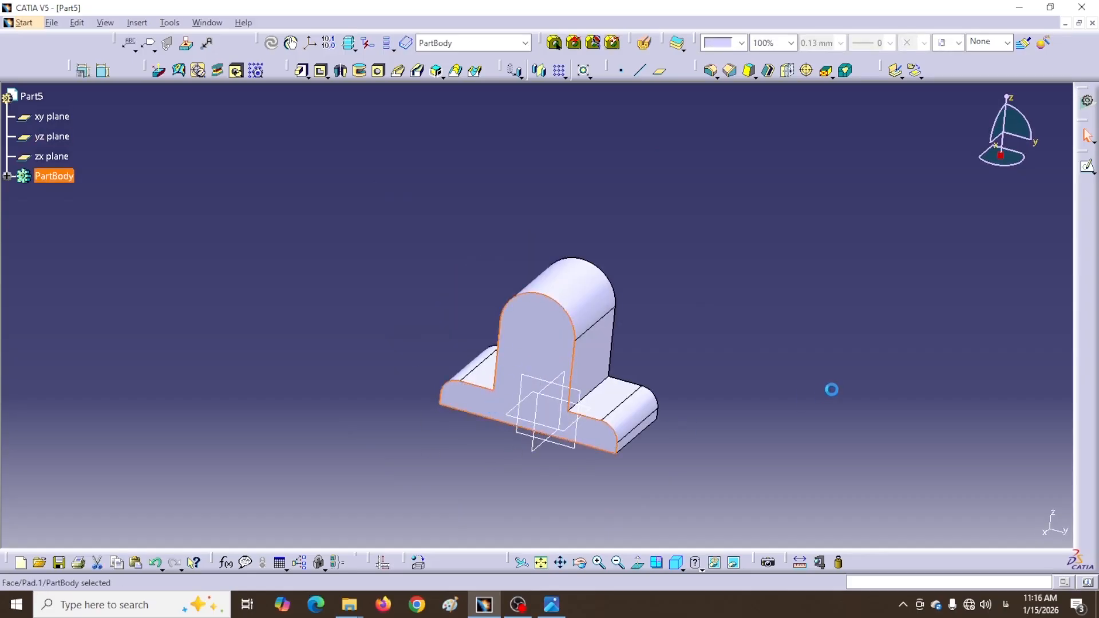
click(1087, 165)
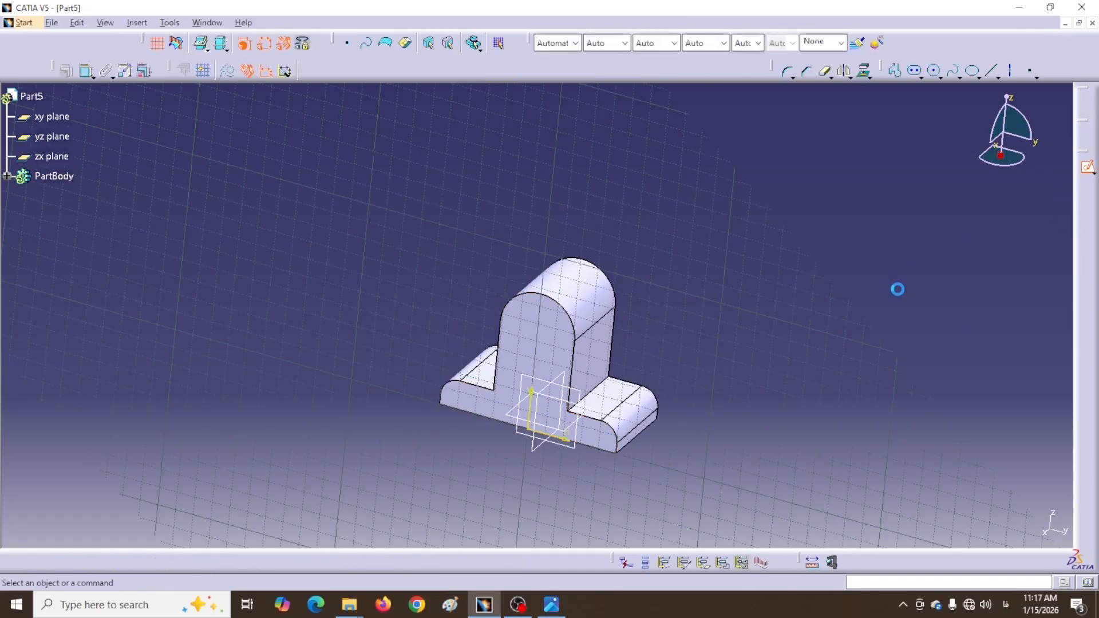
mouse_move(750, 309)
middle_down()
mouse_move(718, 316)
mouse_move(690, 236)
middle_up()
drag(889, 74, 480, 77)
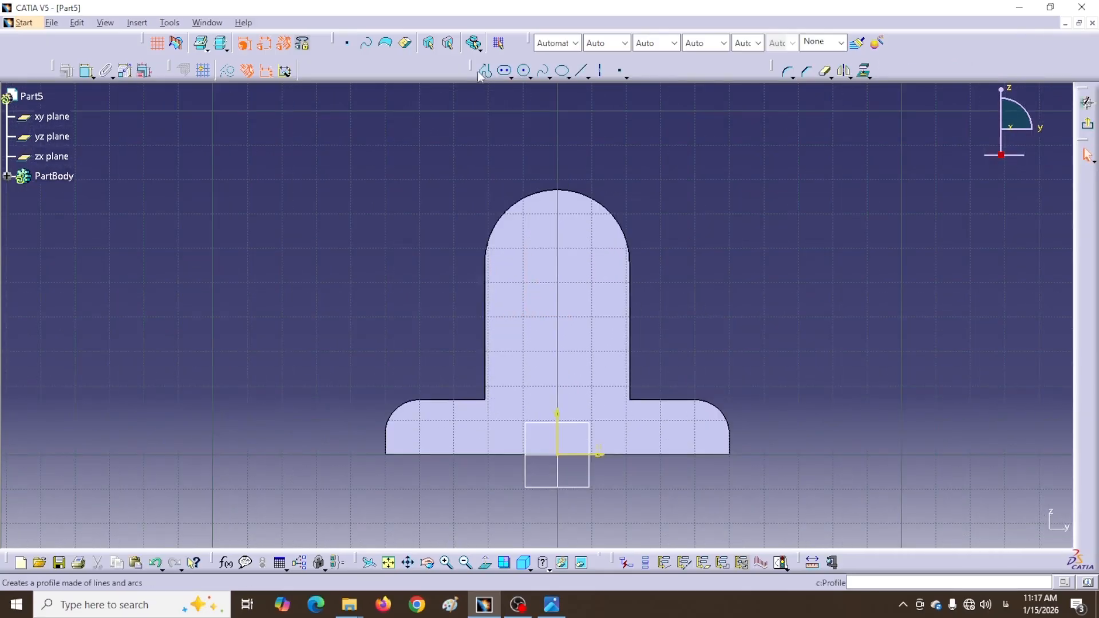
Draw an open stepped channel outline up the upright and across its top with Profile
click(485, 72)
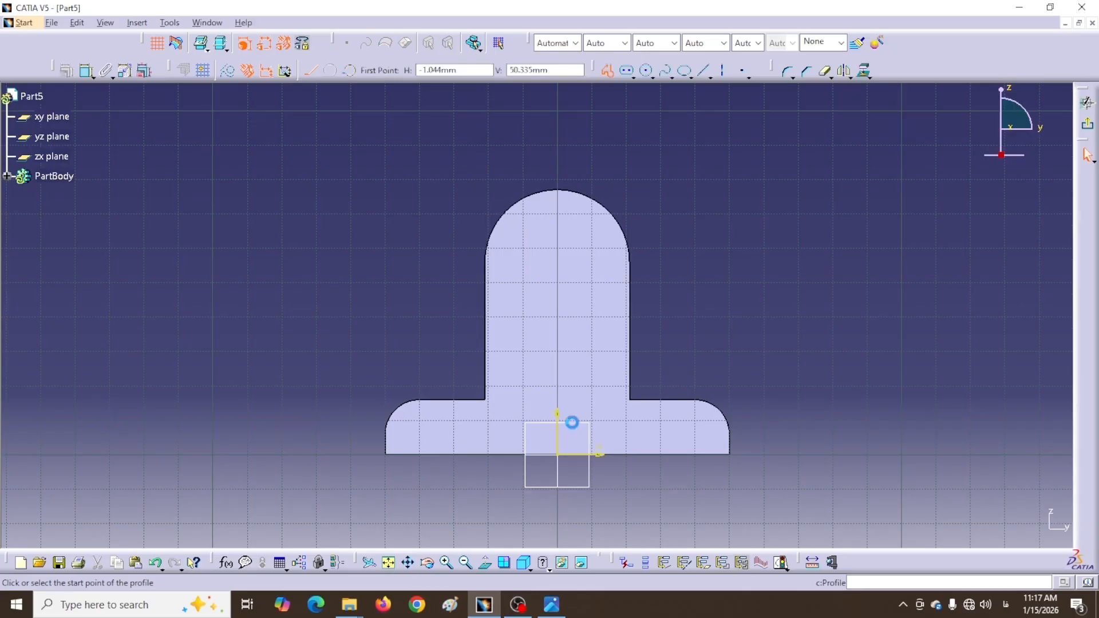
click(675, 461)
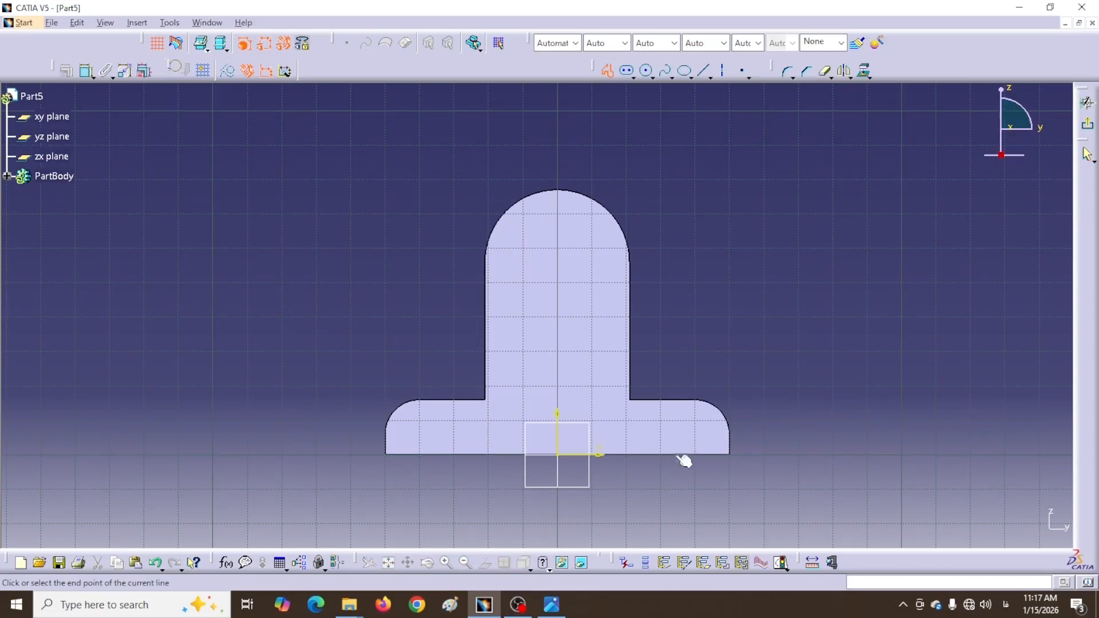
click(677, 425)
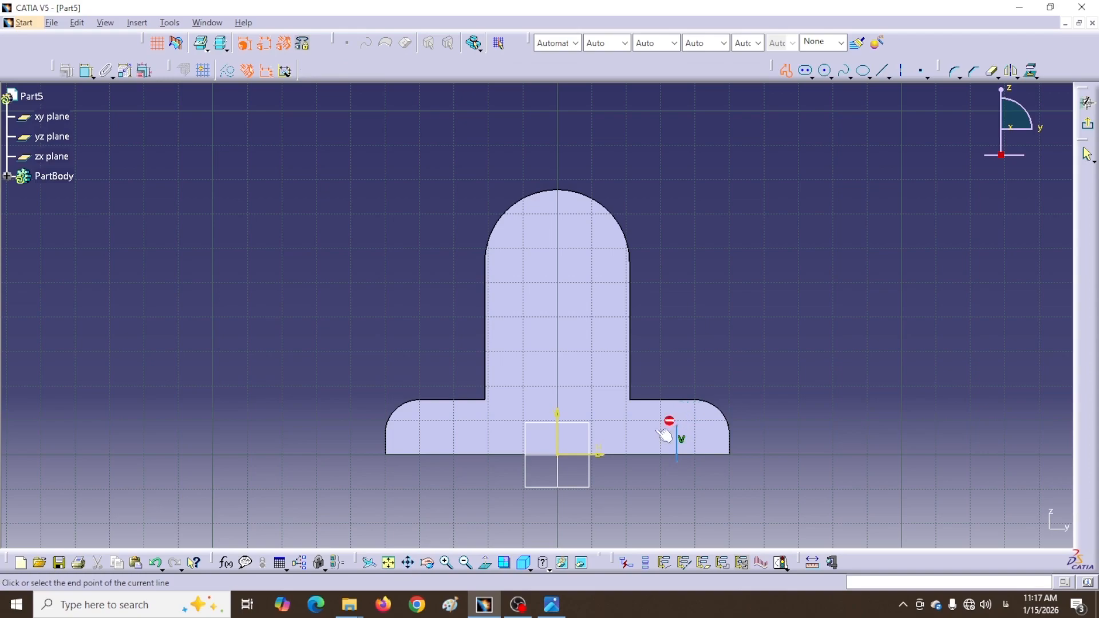
click(611, 426)
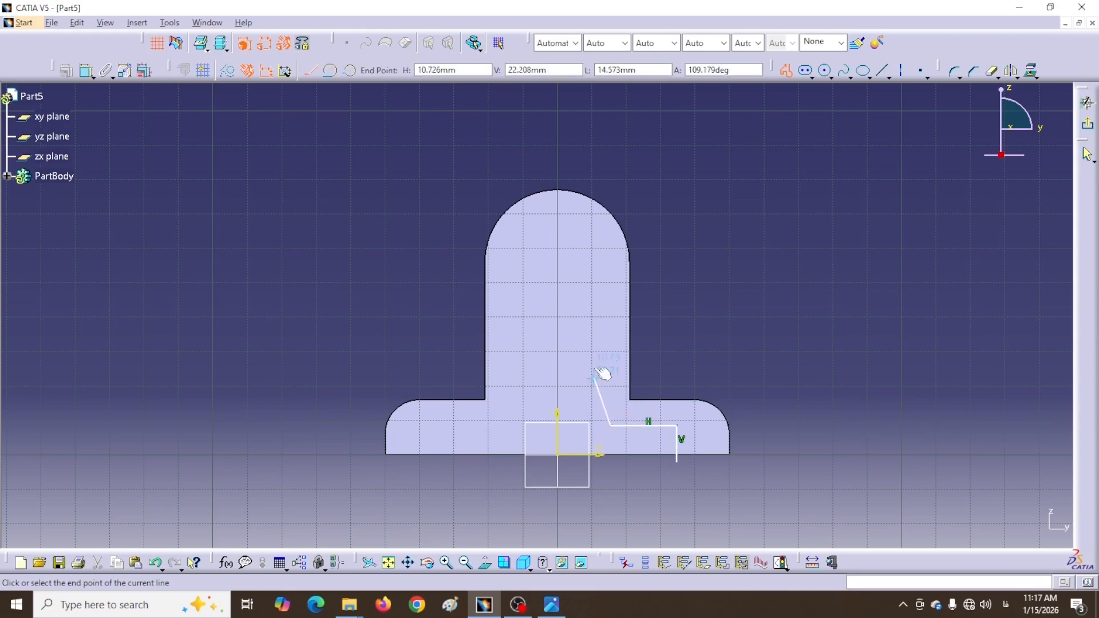
click(608, 280)
drag(541, 272, 578, 268)
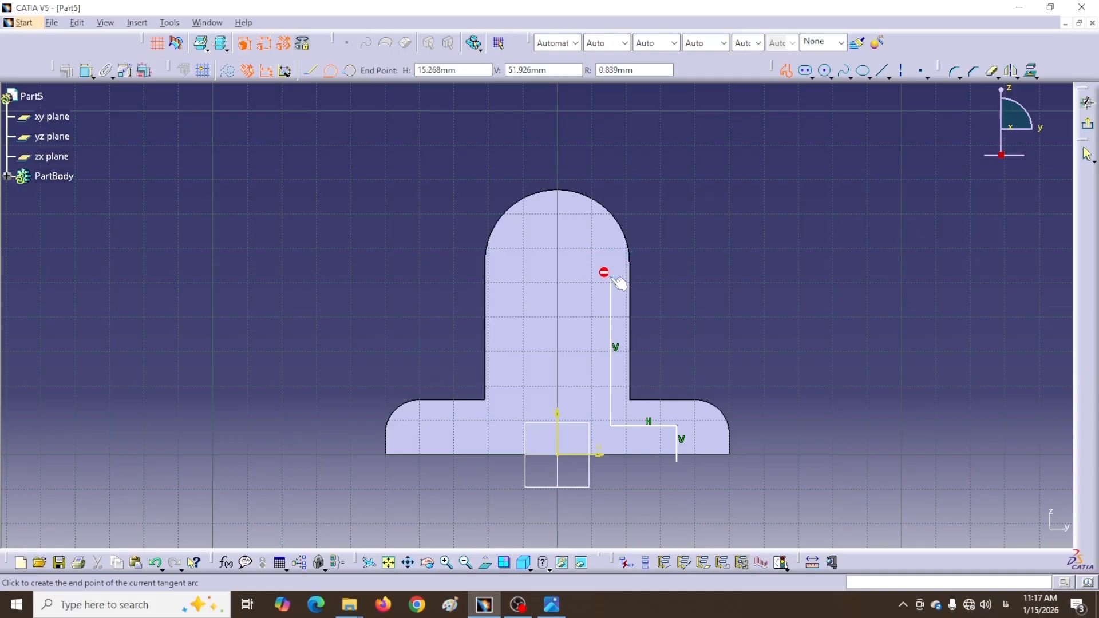
click(311, 72)
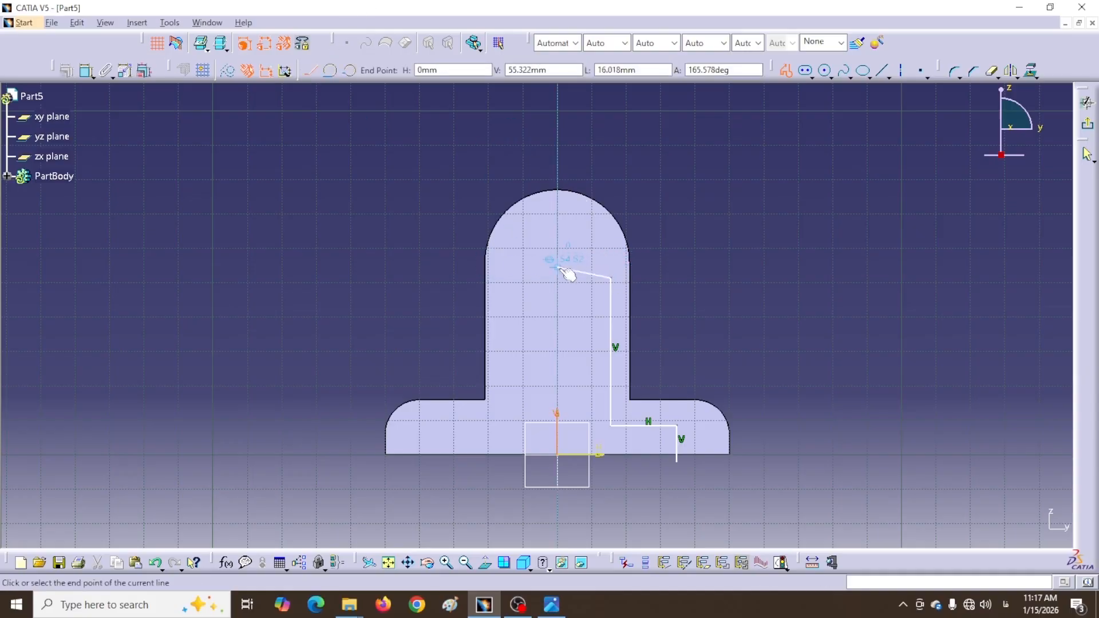
click(521, 279)
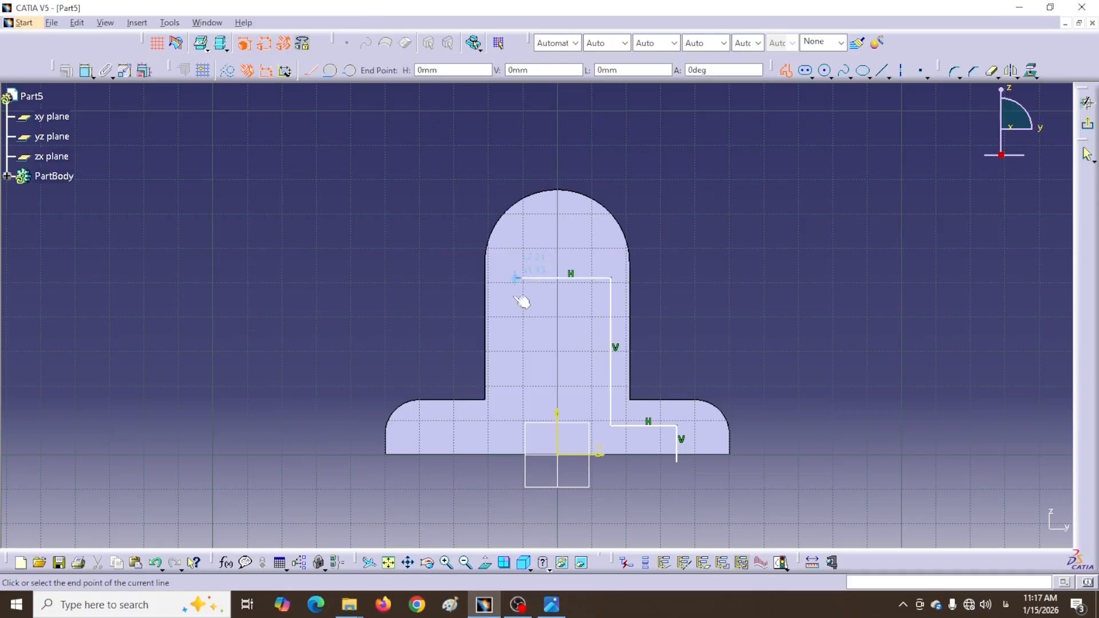
click(523, 425)
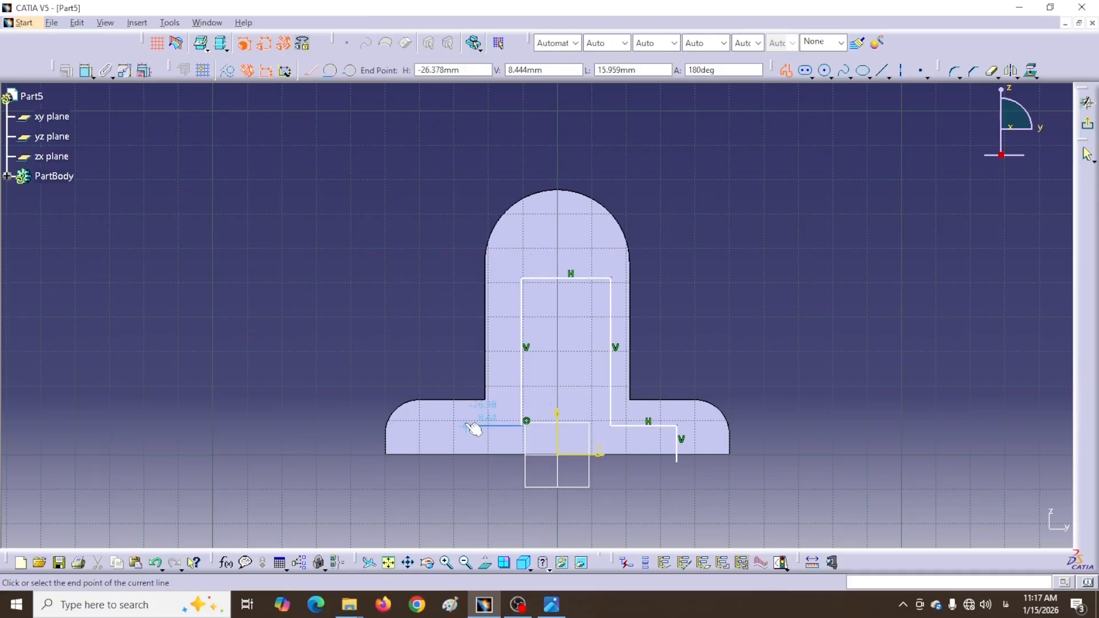
click(466, 425)
click(467, 469)
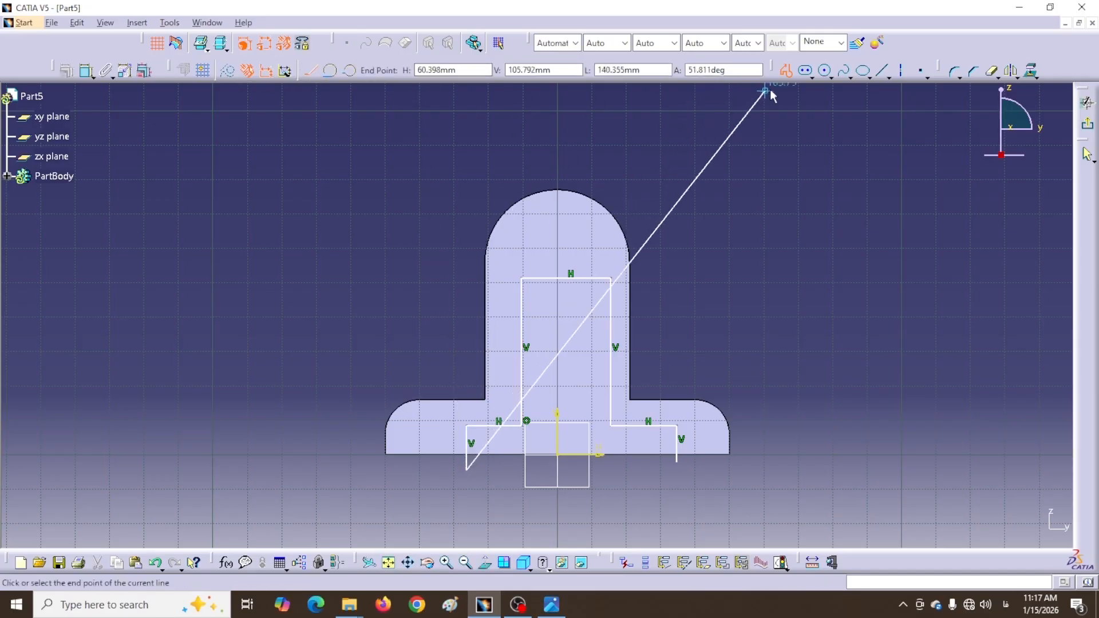
click(785, 71)
Project the pad's bottom edge into the sketch as a 3D element
click(748, 239)
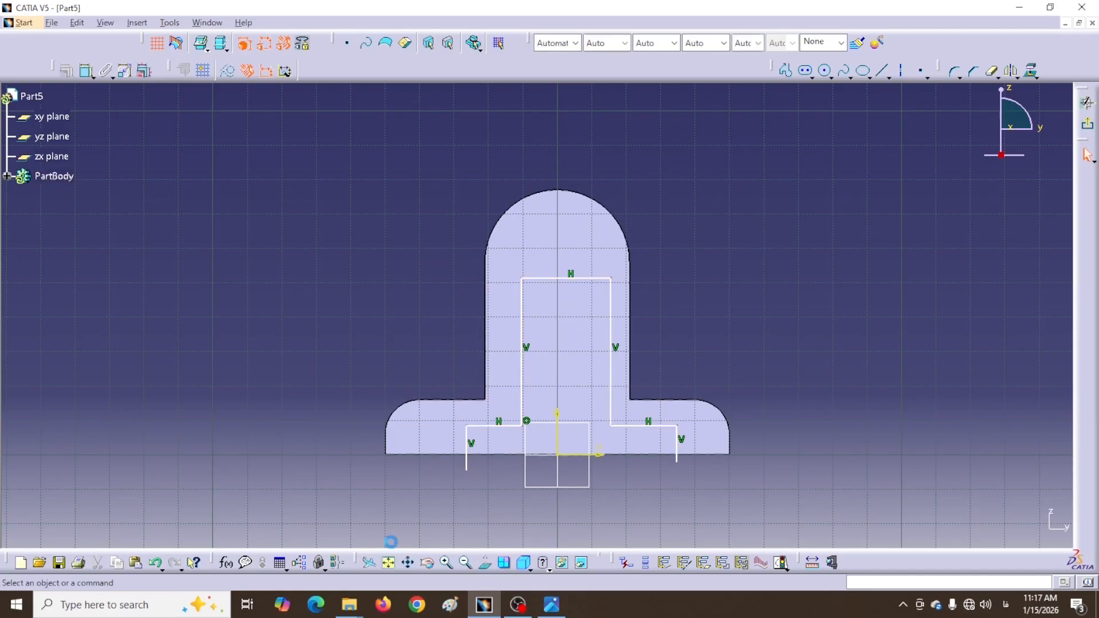
click(438, 460)
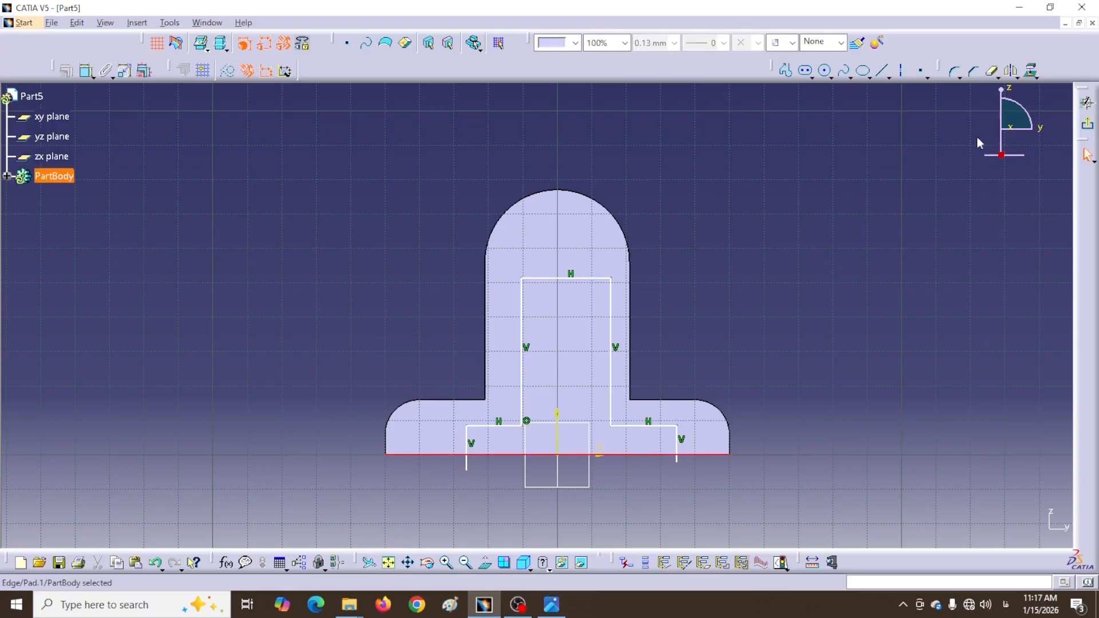
click(1030, 73)
click(978, 525)
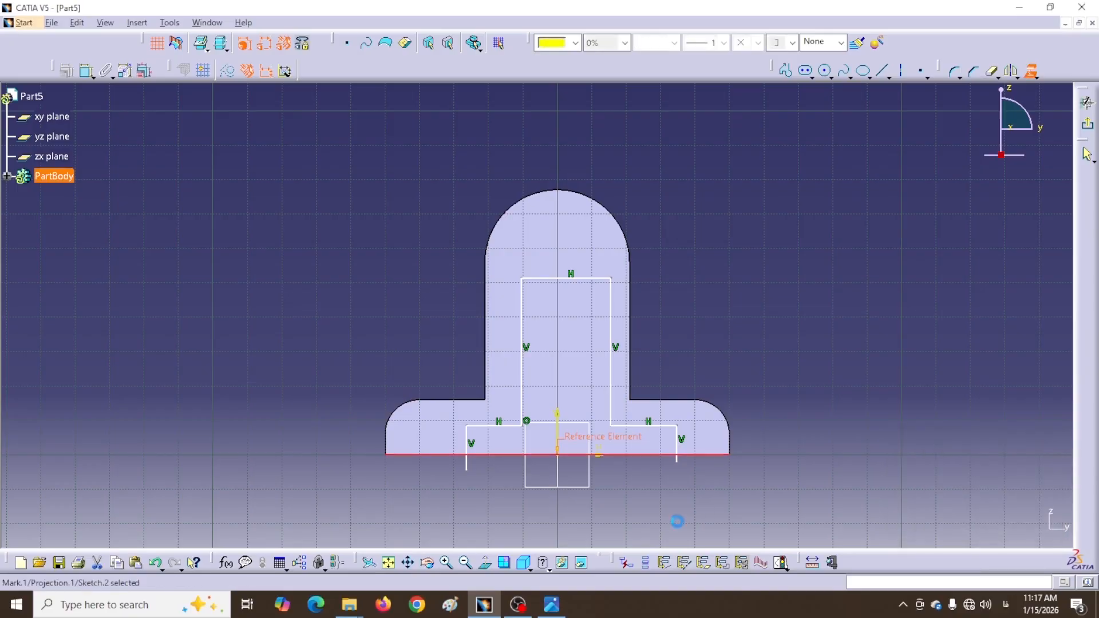
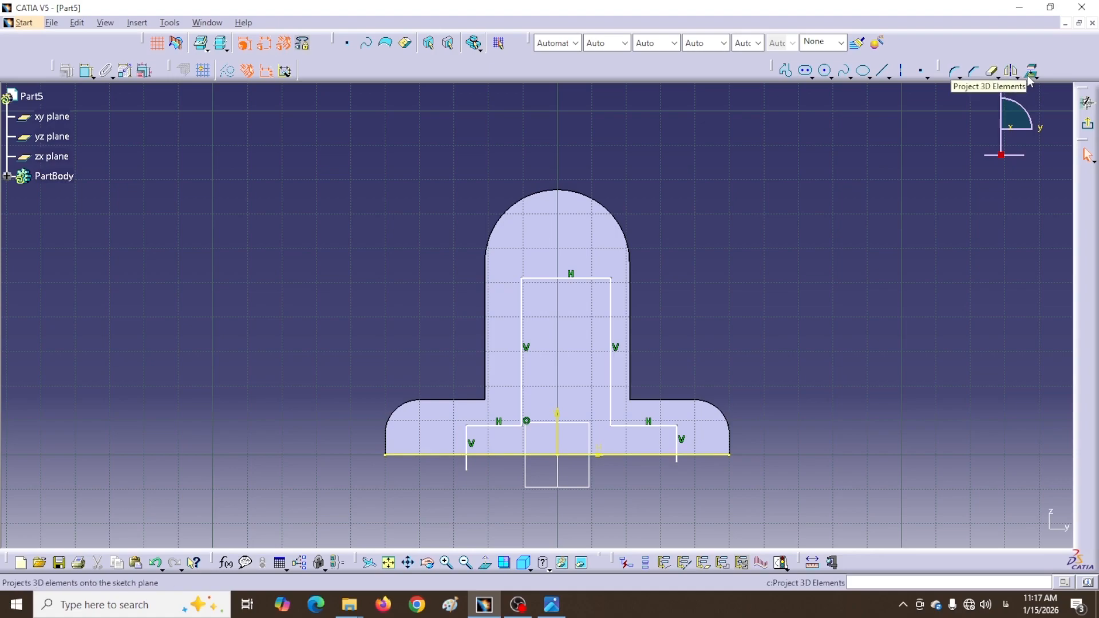
Project the pad's rounded top arc edge into the sketch with Project 3D Elements
click(605, 206)
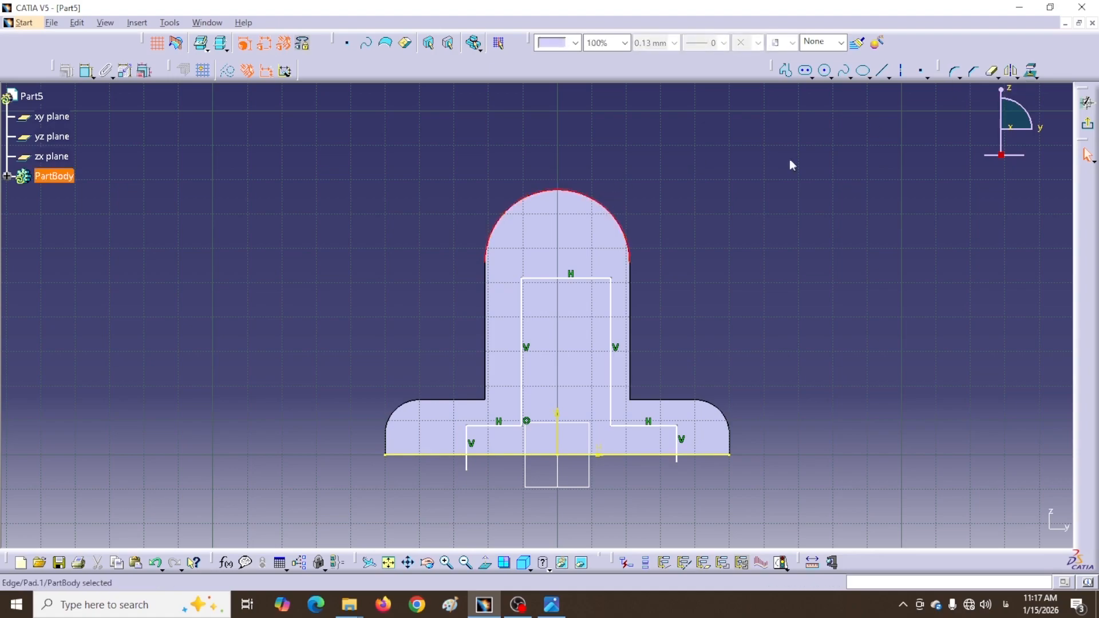
click(1030, 72)
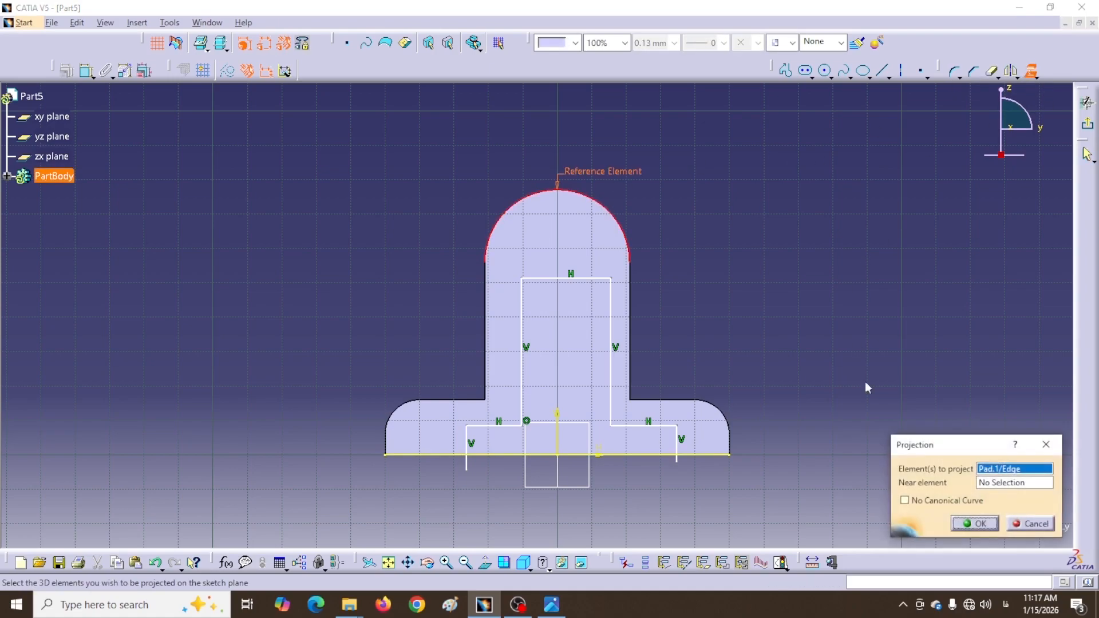
click(959, 518)
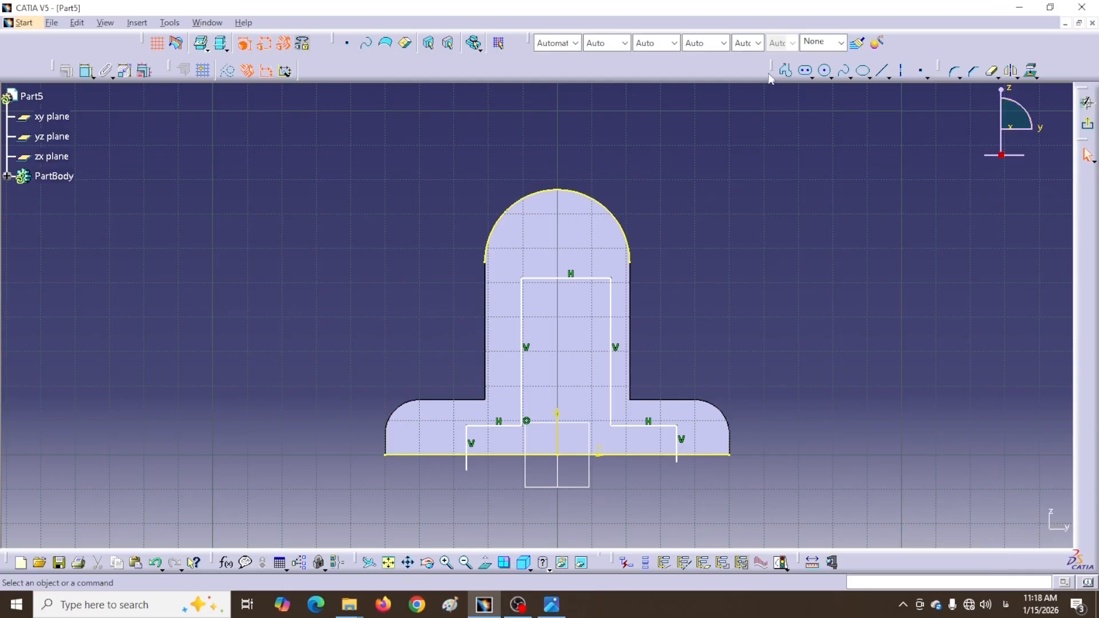
Rearrange the sketch toolbars and try closing the projected top arc
drag(773, 69, 356, 69)
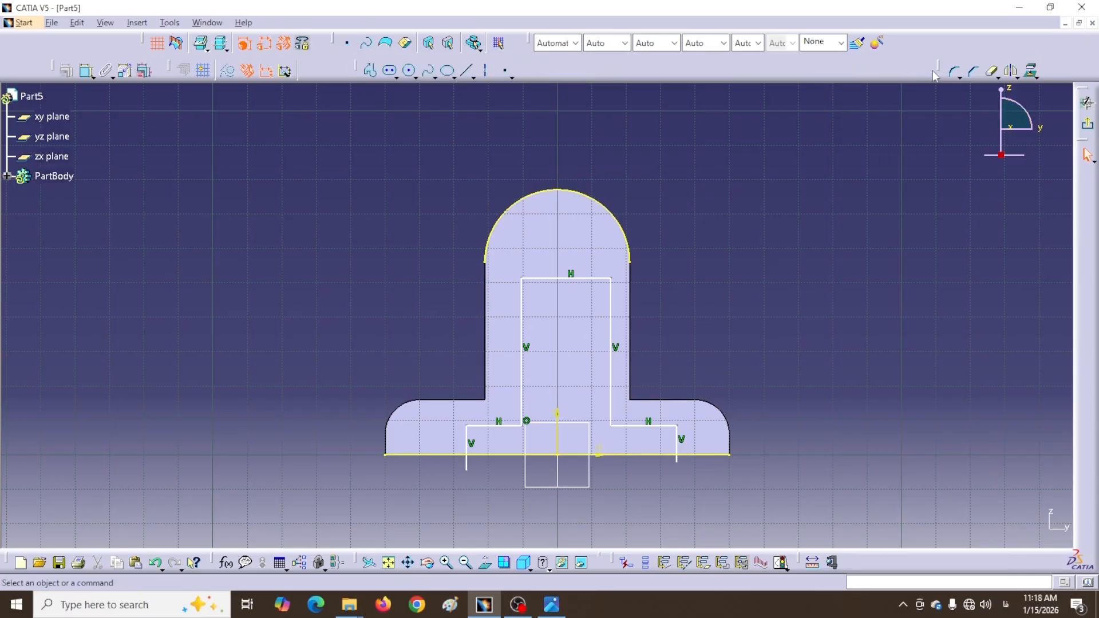
drag(941, 71, 552, 78)
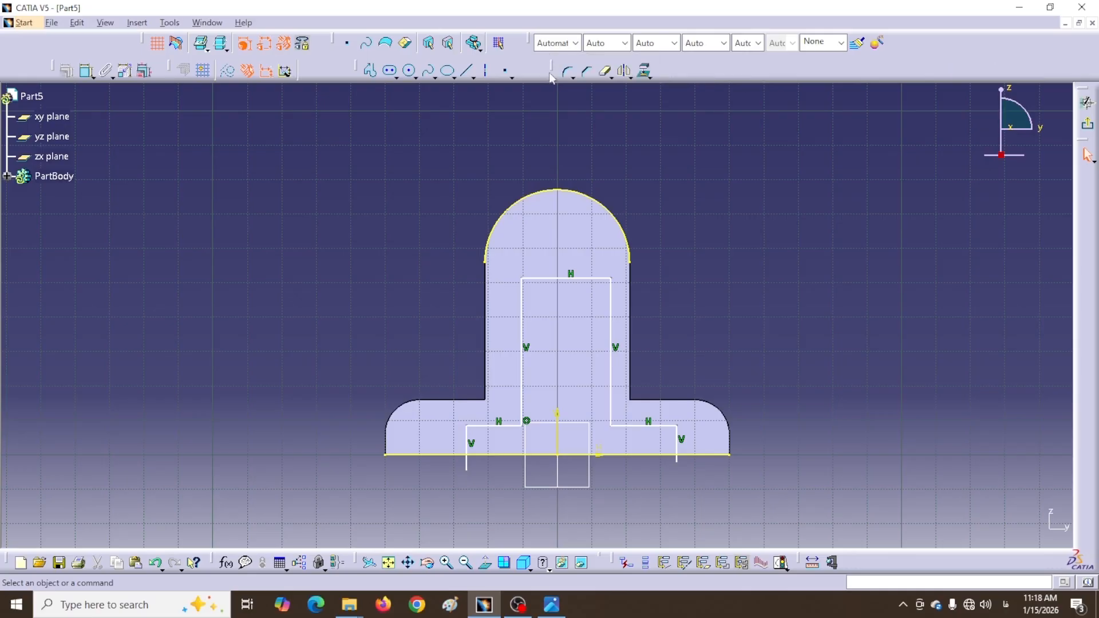
click(608, 76)
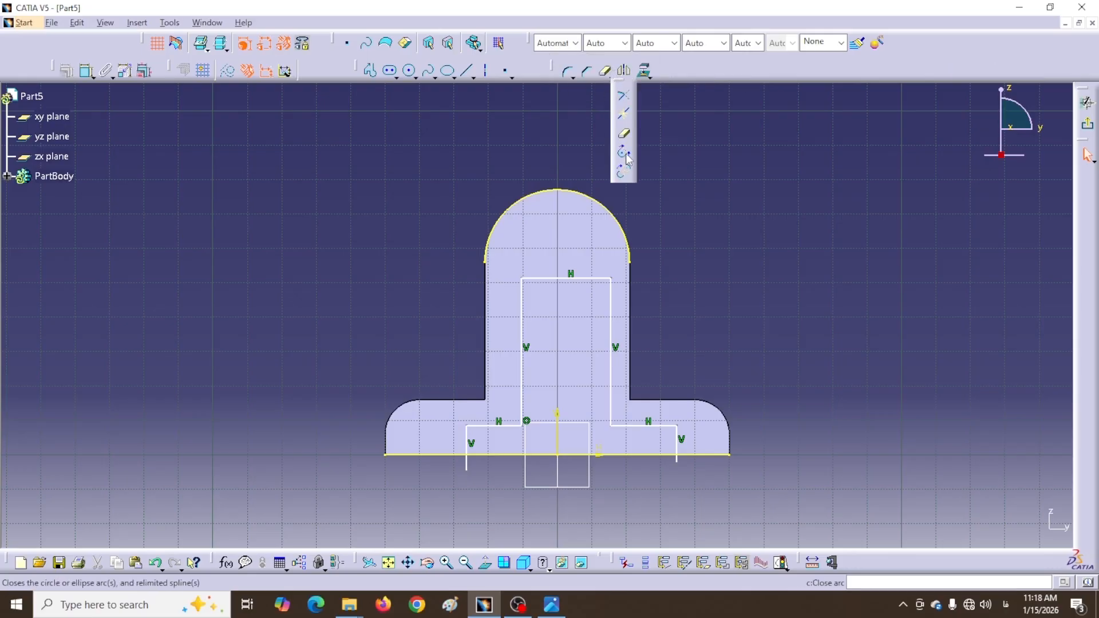
click(625, 155)
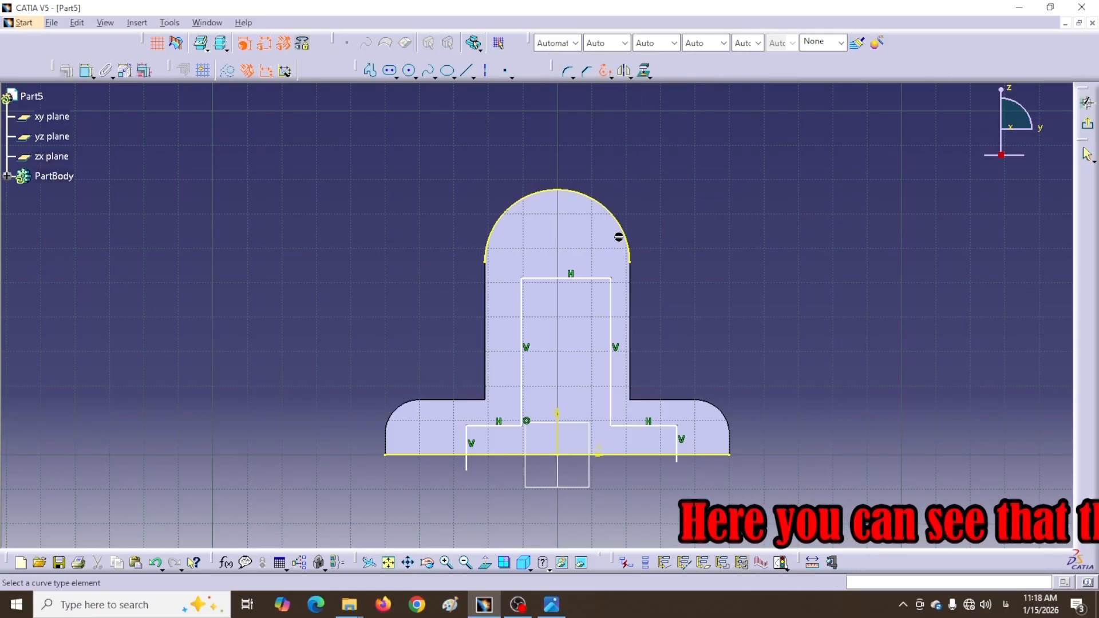
click(596, 206)
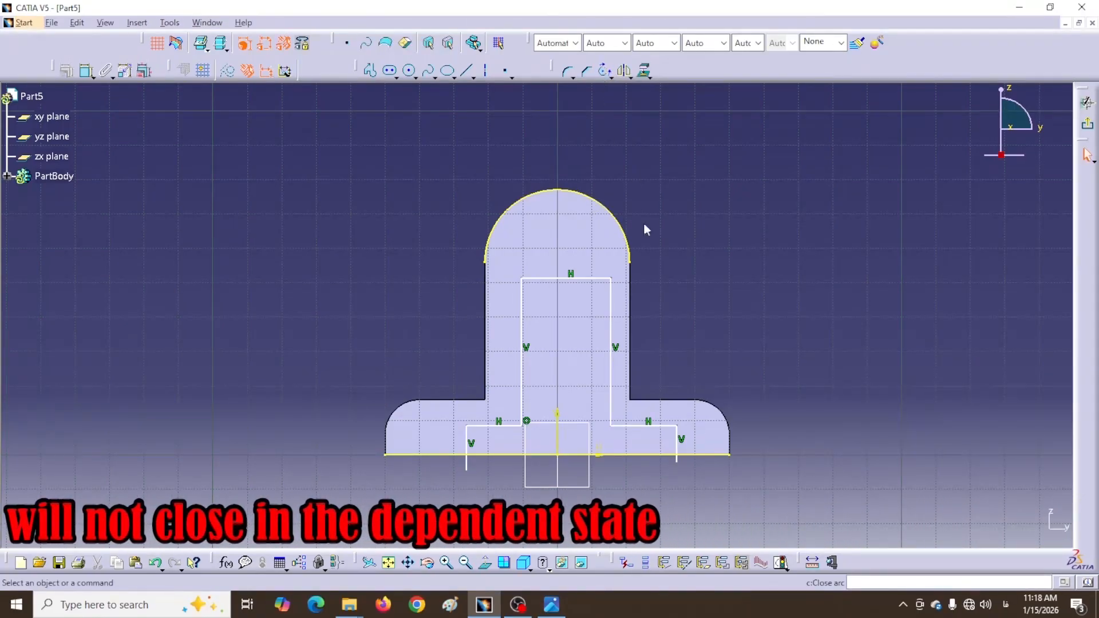
Isolate the projected top arc from the pad edge and close it into a full circle
right_click(631, 243)
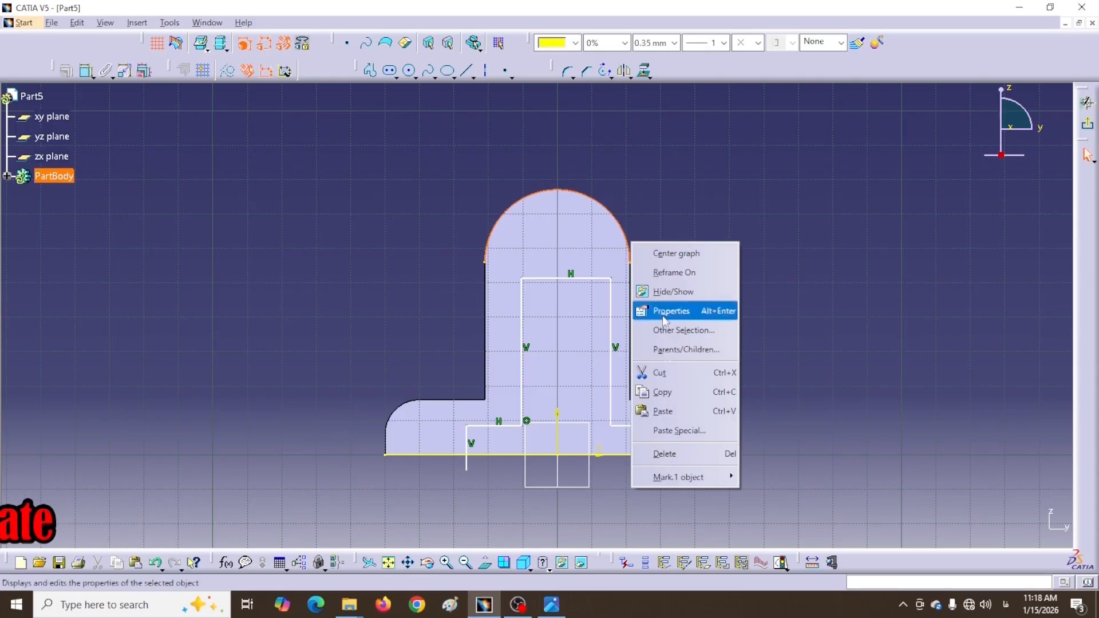
mouse_move(672, 477)
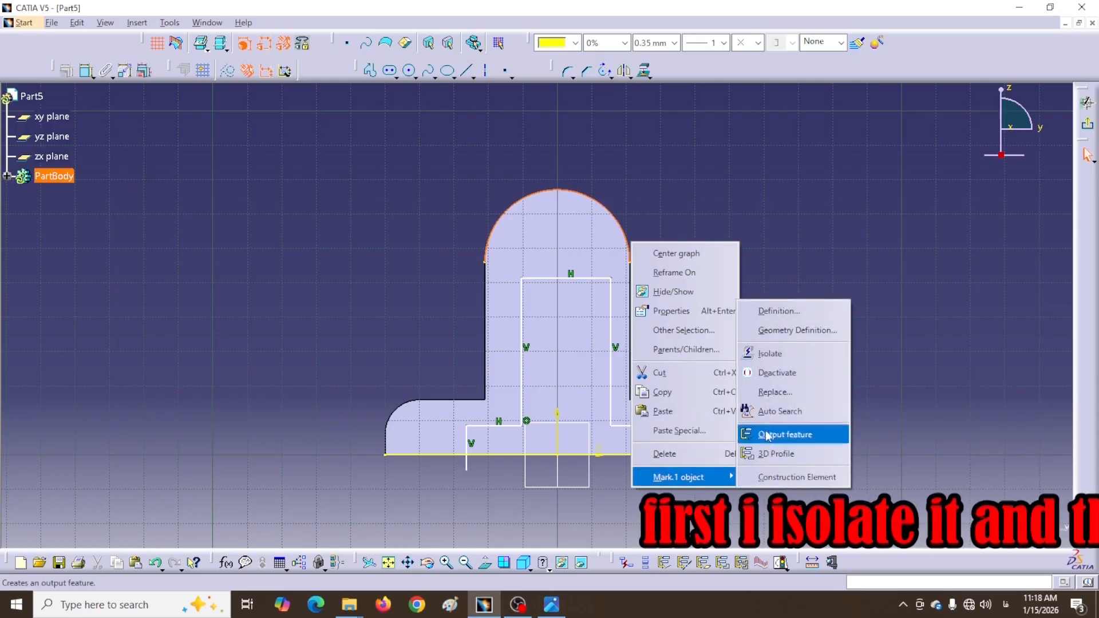
click(772, 354)
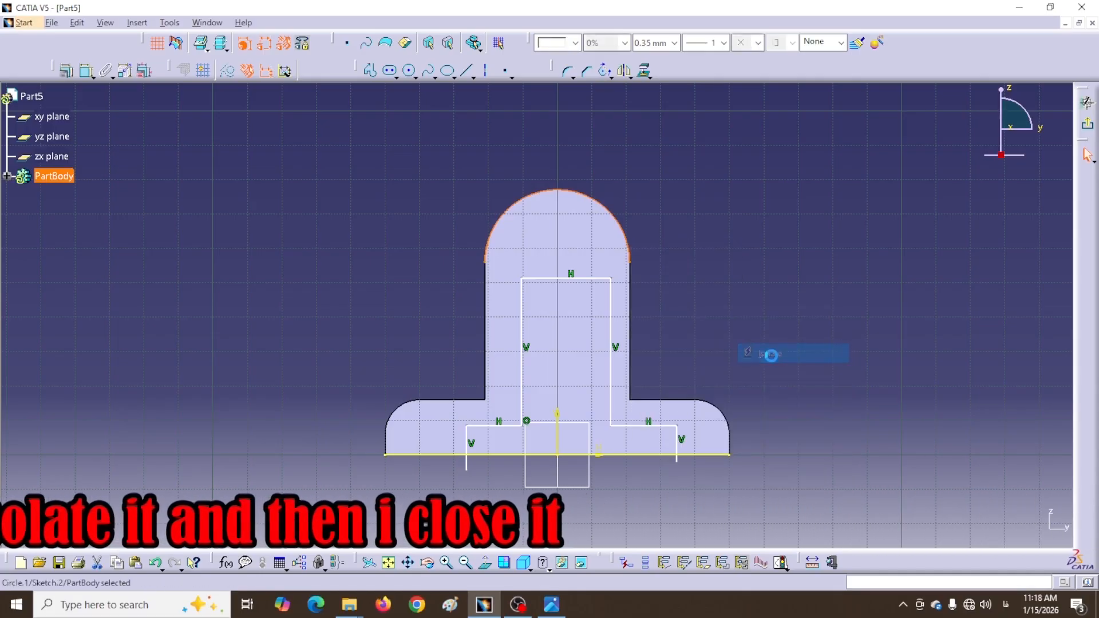
click(692, 283)
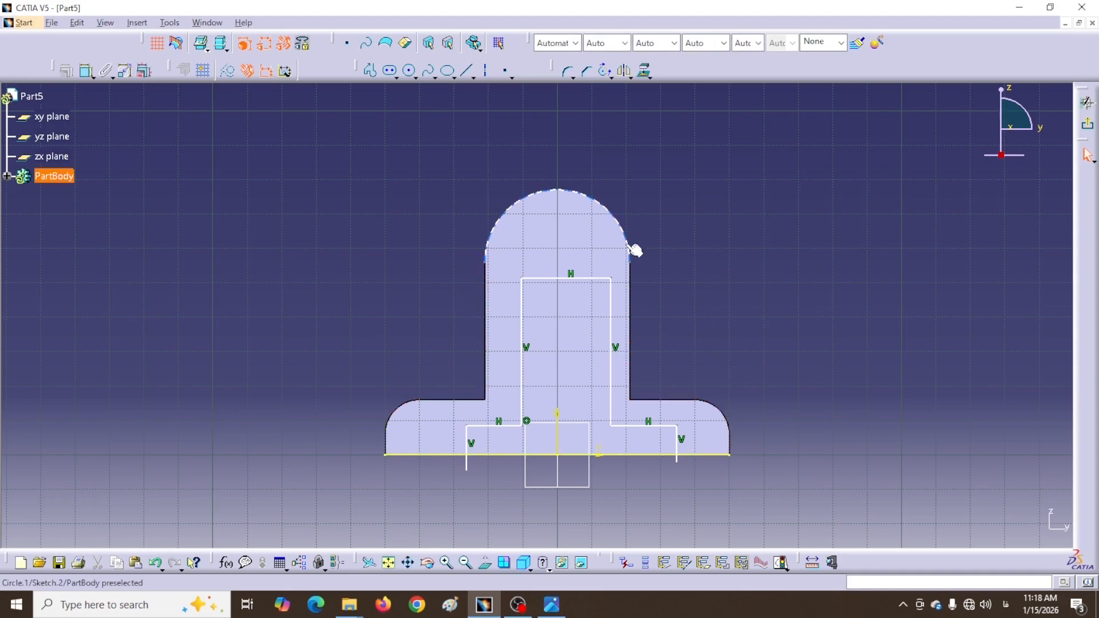
click(603, 70)
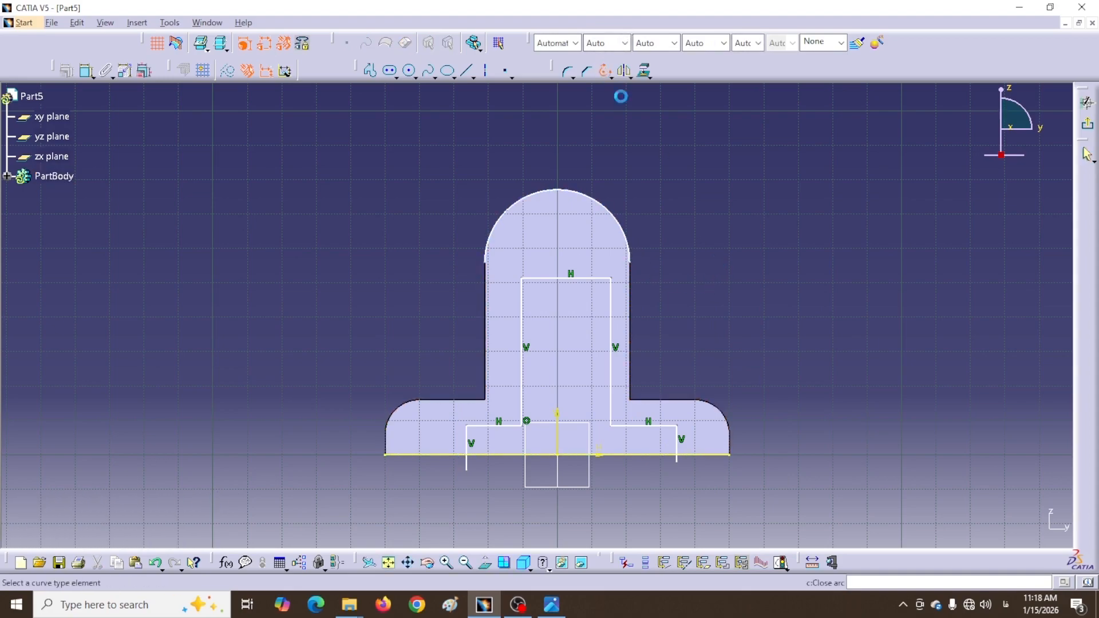
click(624, 232)
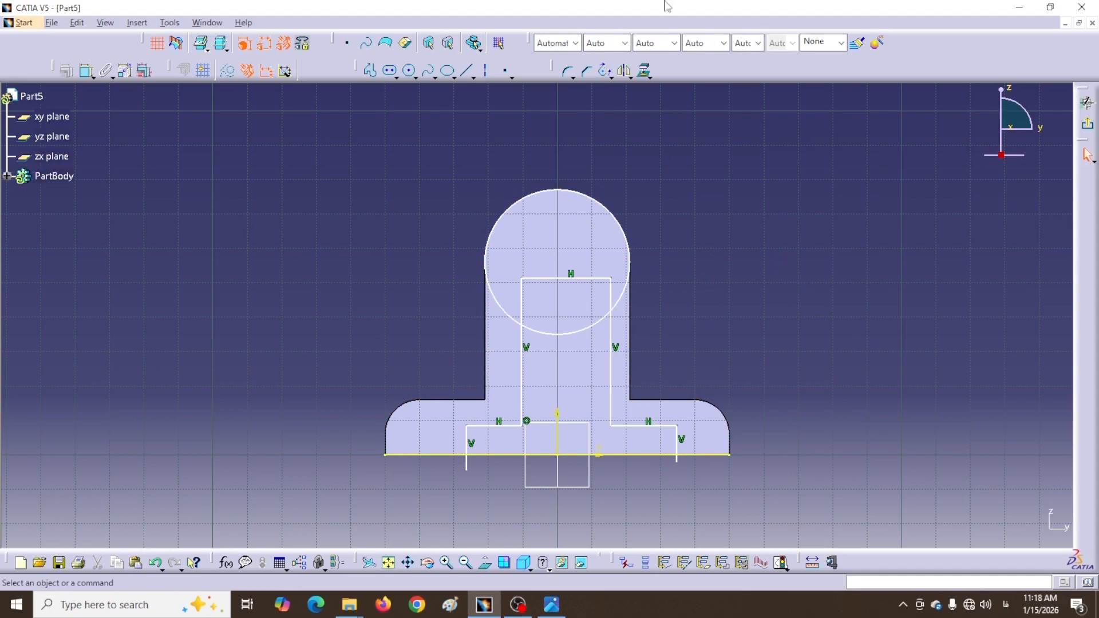
click(613, 77)
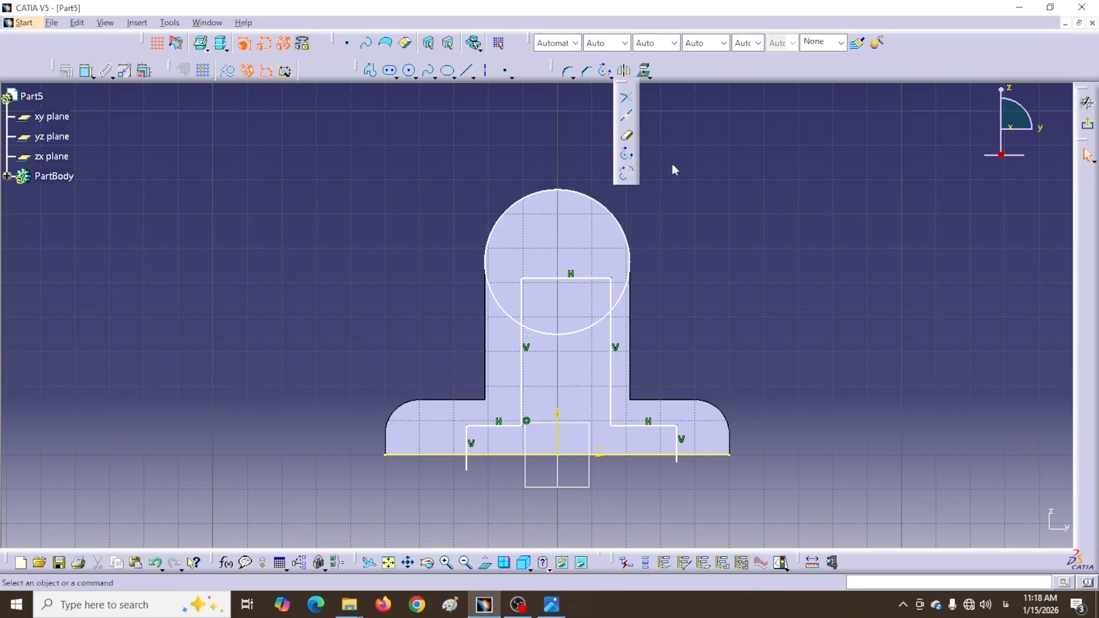
click(696, 169)
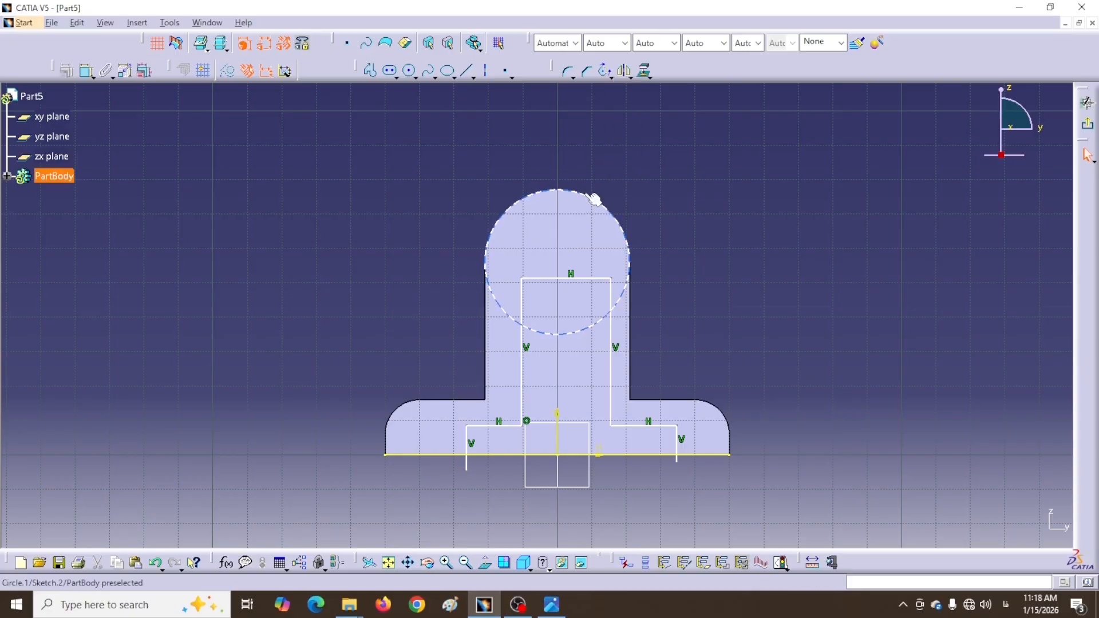
Constrain the new circle concentric with the projected top arc
drag(593, 198, 586, 205)
click(647, 171)
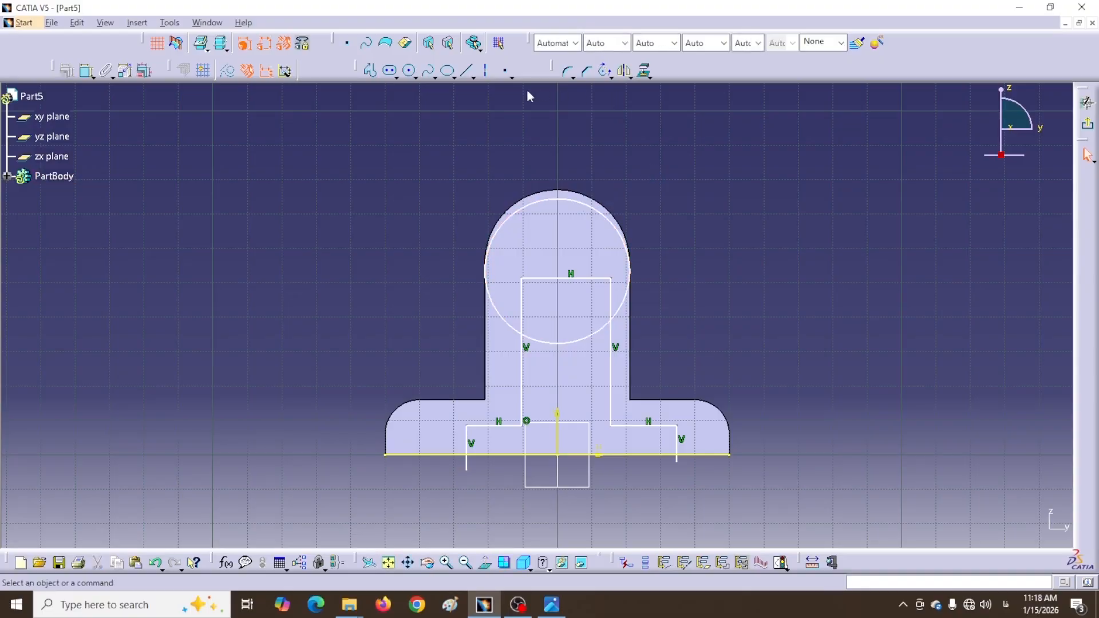
click(616, 225)
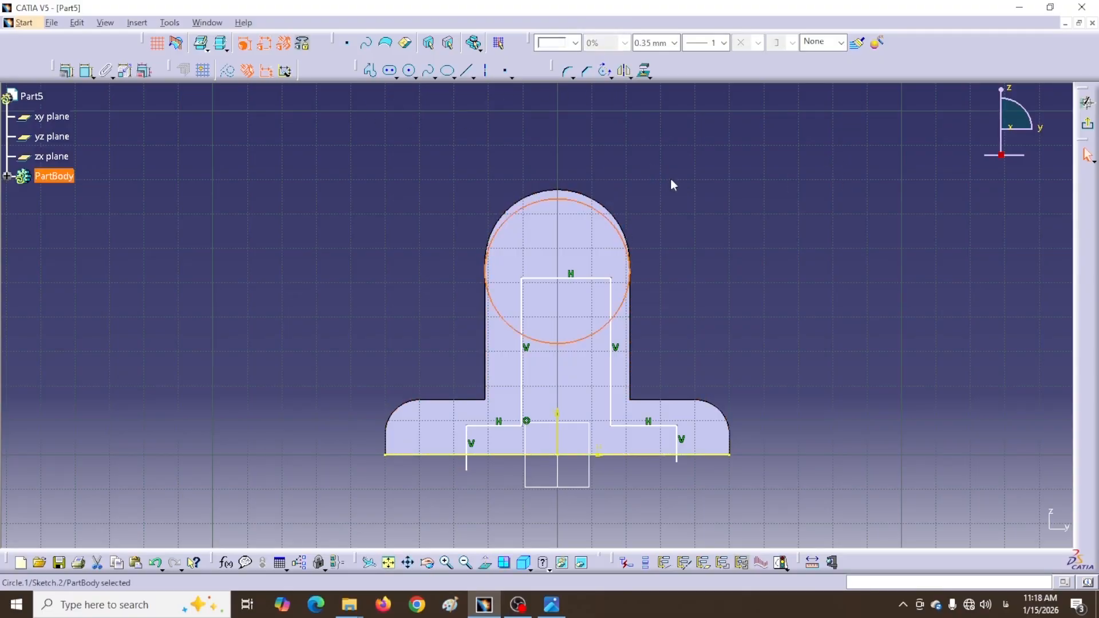
ctrl+click(600, 206)
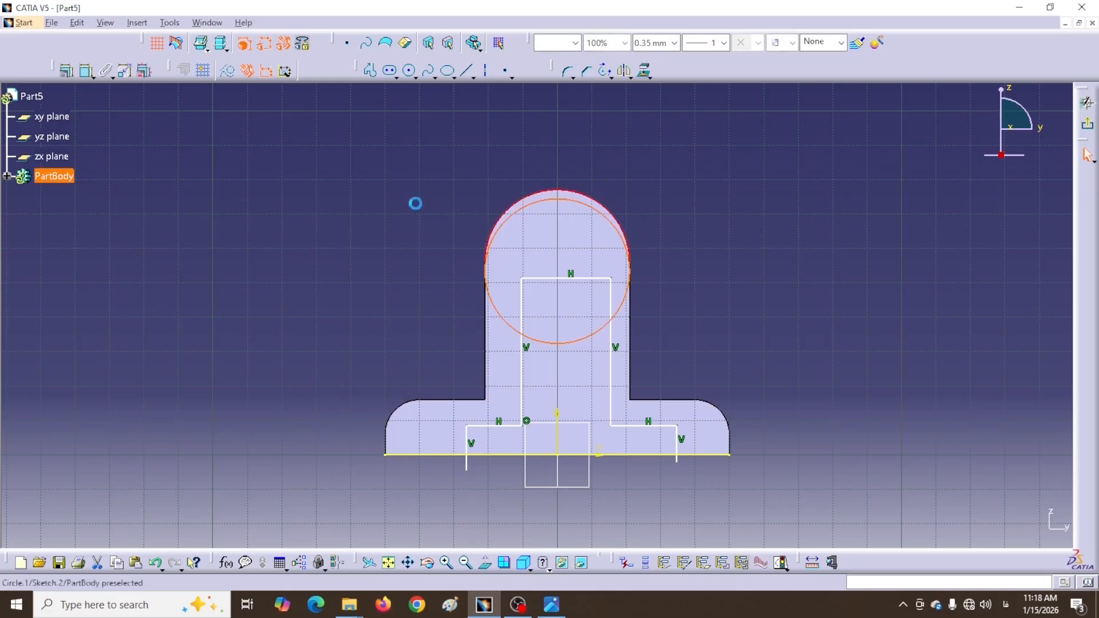
click(67, 72)
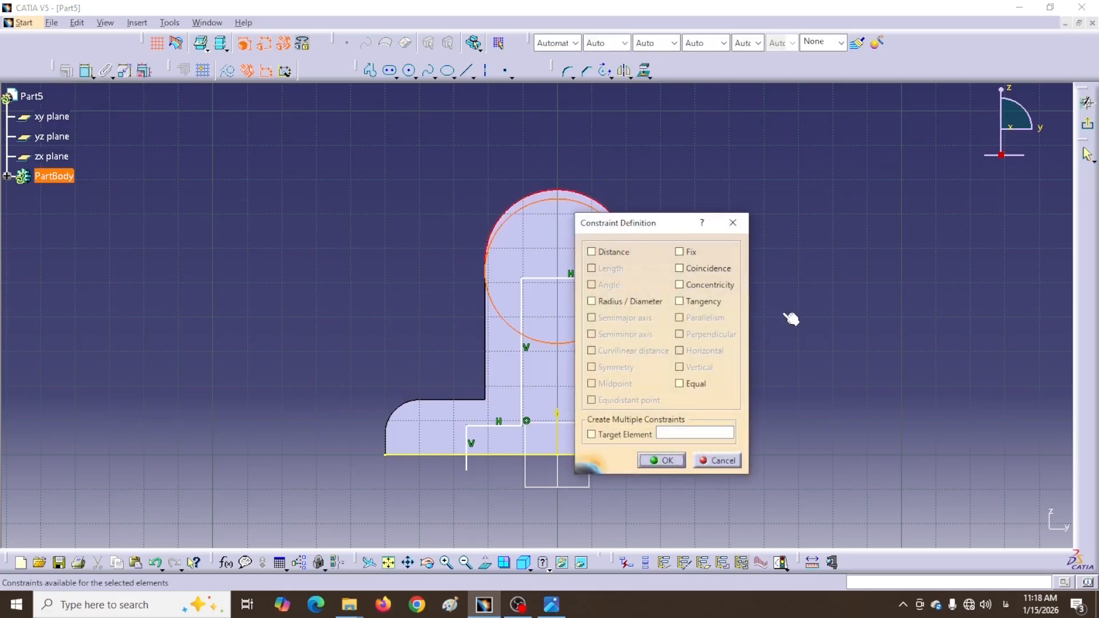
click(679, 286)
click(662, 461)
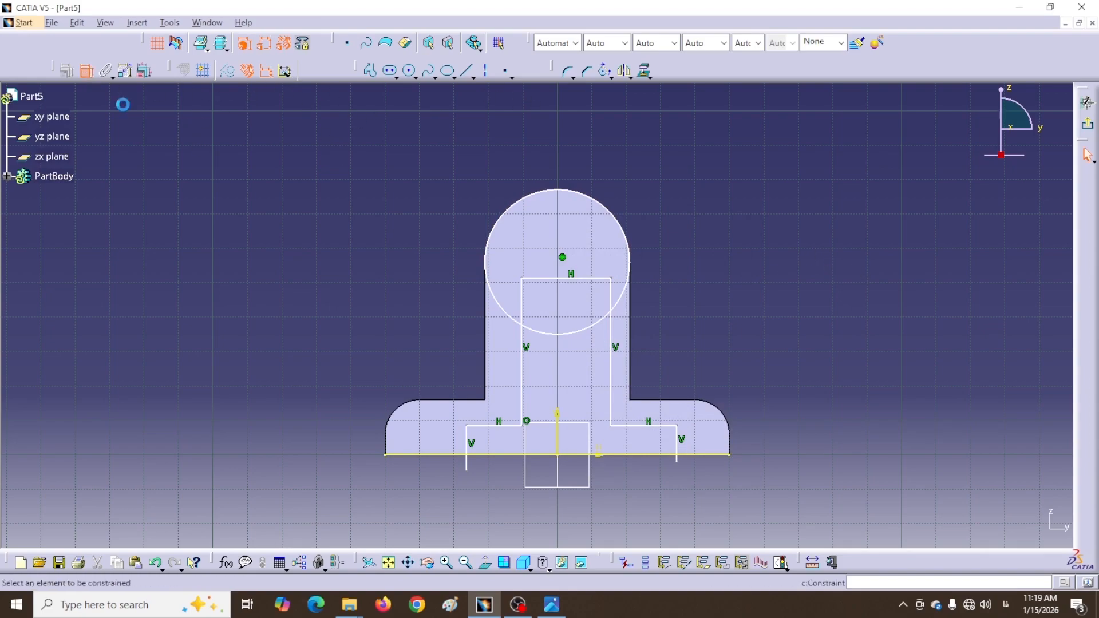
Make the upper and lower rectangle sides symmetric about the vertical axis
click(617, 402)
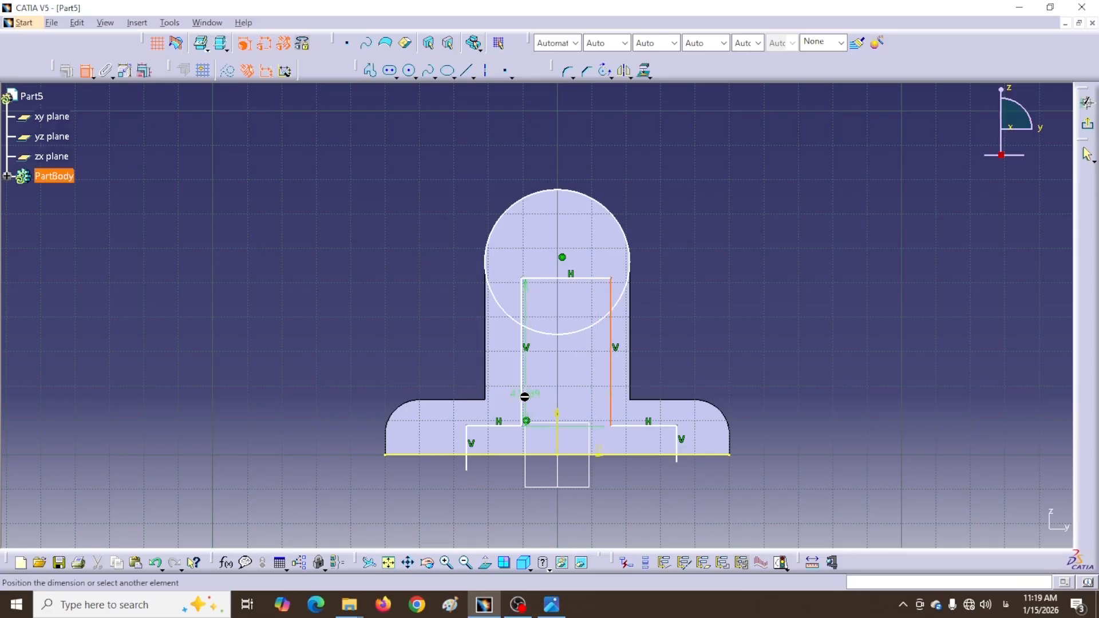
click(524, 396)
right_click(579, 371)
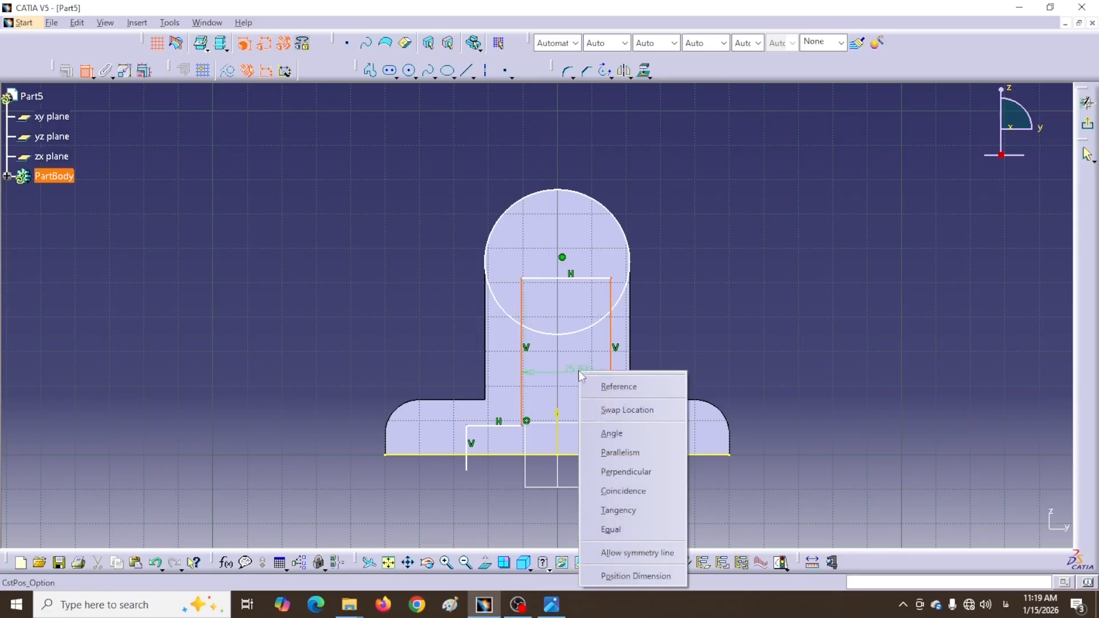
click(624, 564)
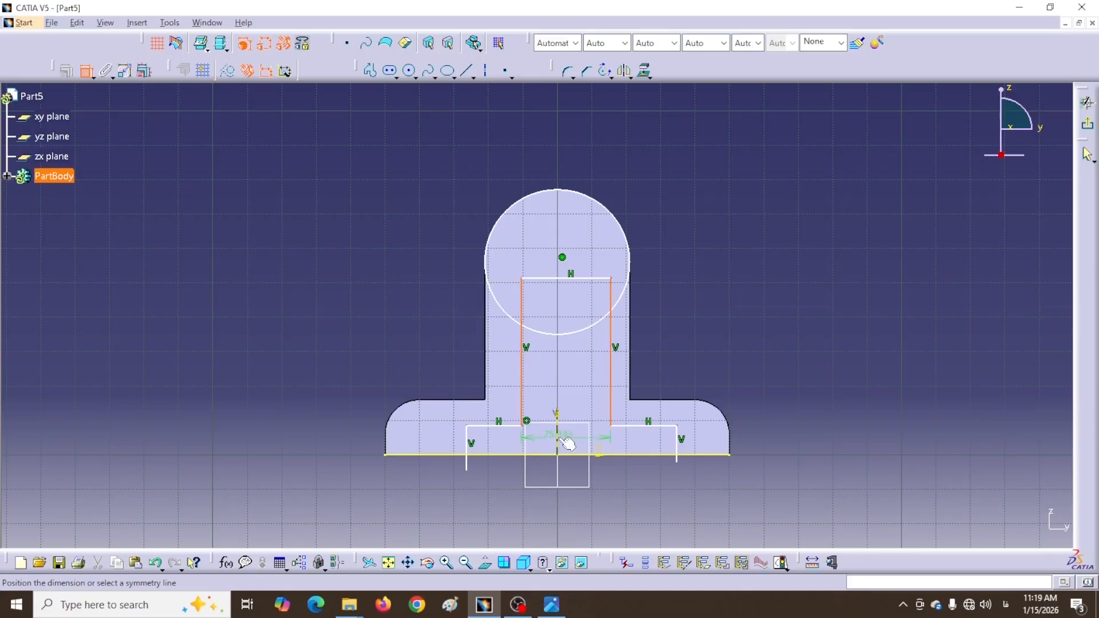
click(564, 441)
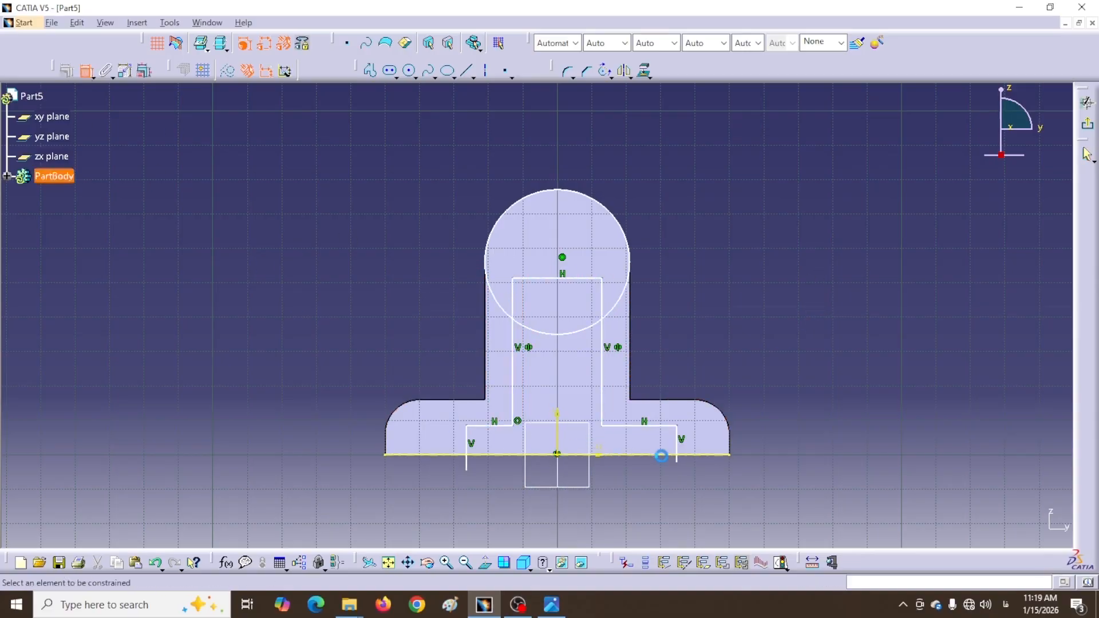
click(679, 449)
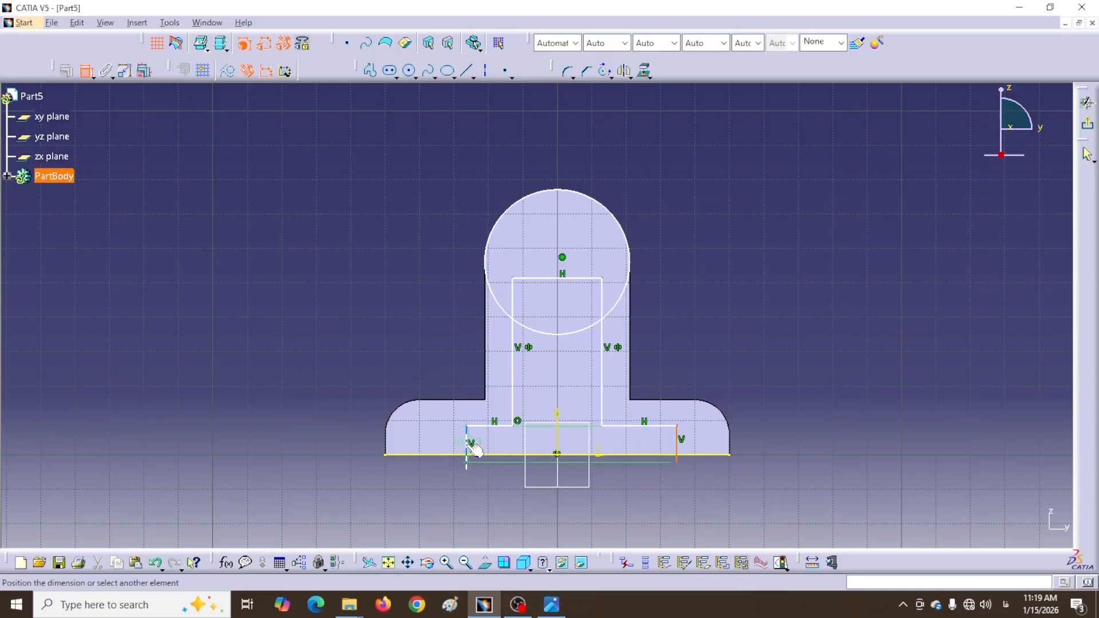
click(475, 450)
right_click(506, 500)
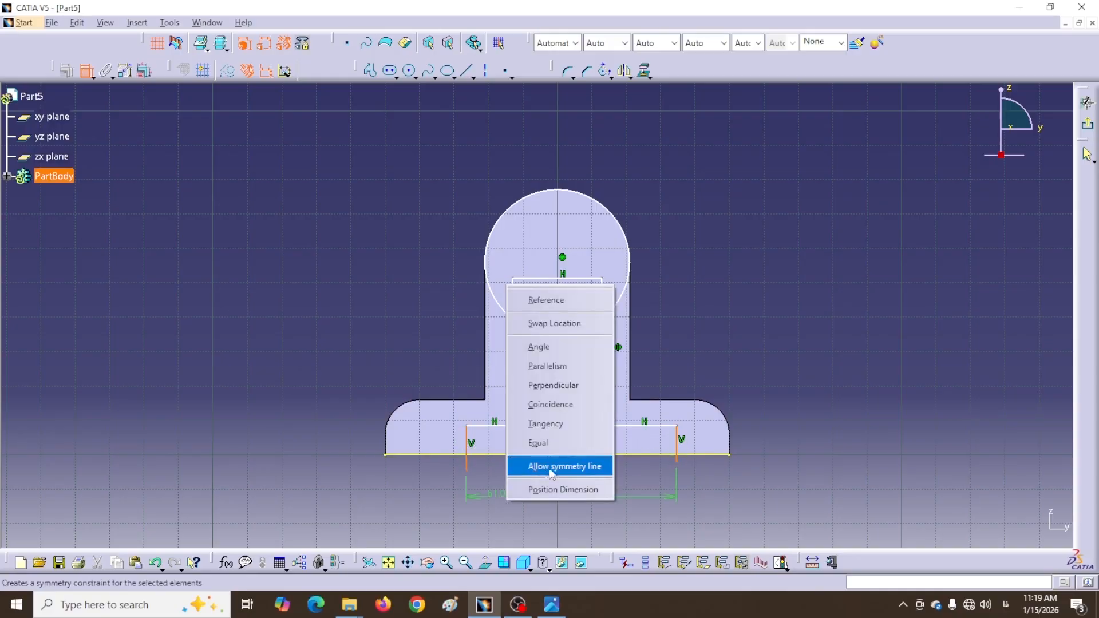
click(551, 467)
click(557, 449)
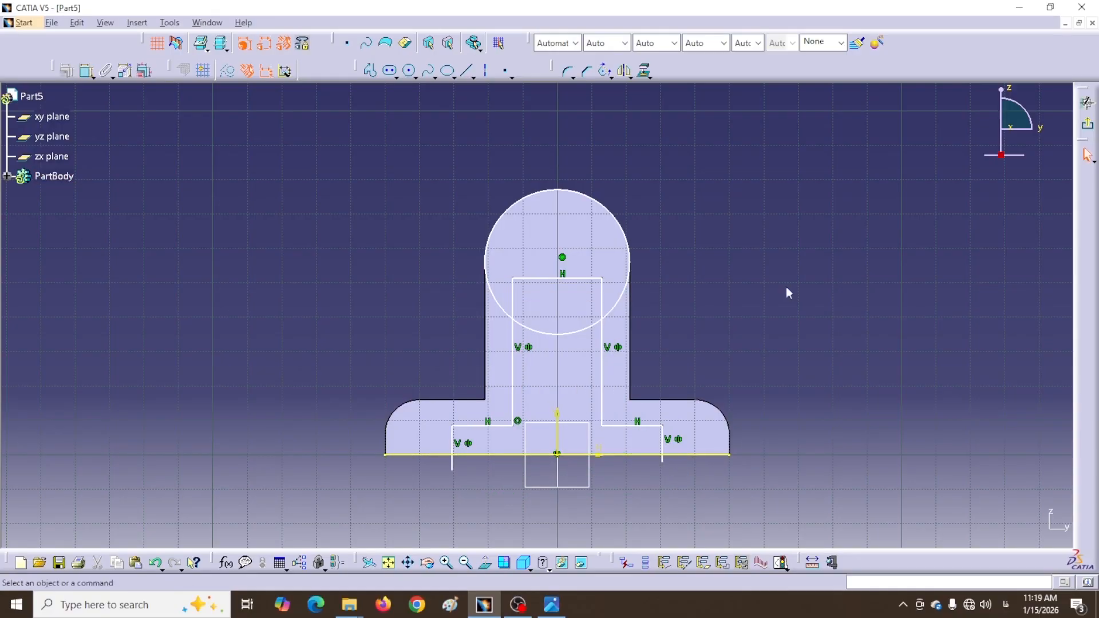
Quick-trim the circle's upper part, the line pieces inside it, and the stubs below the base
click(609, 75)
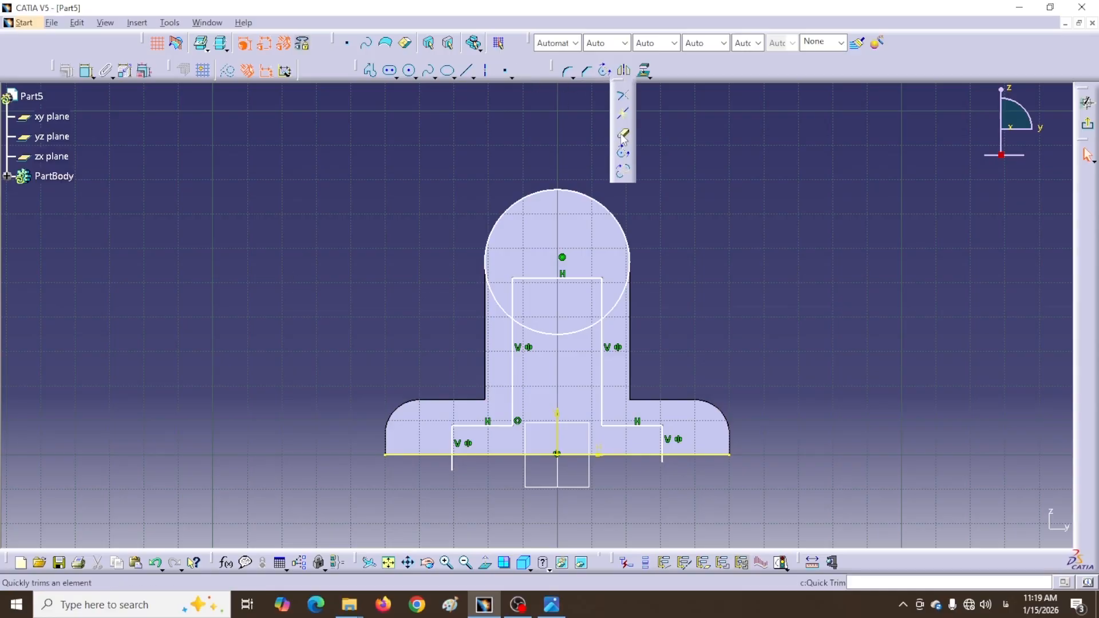
click(623, 135)
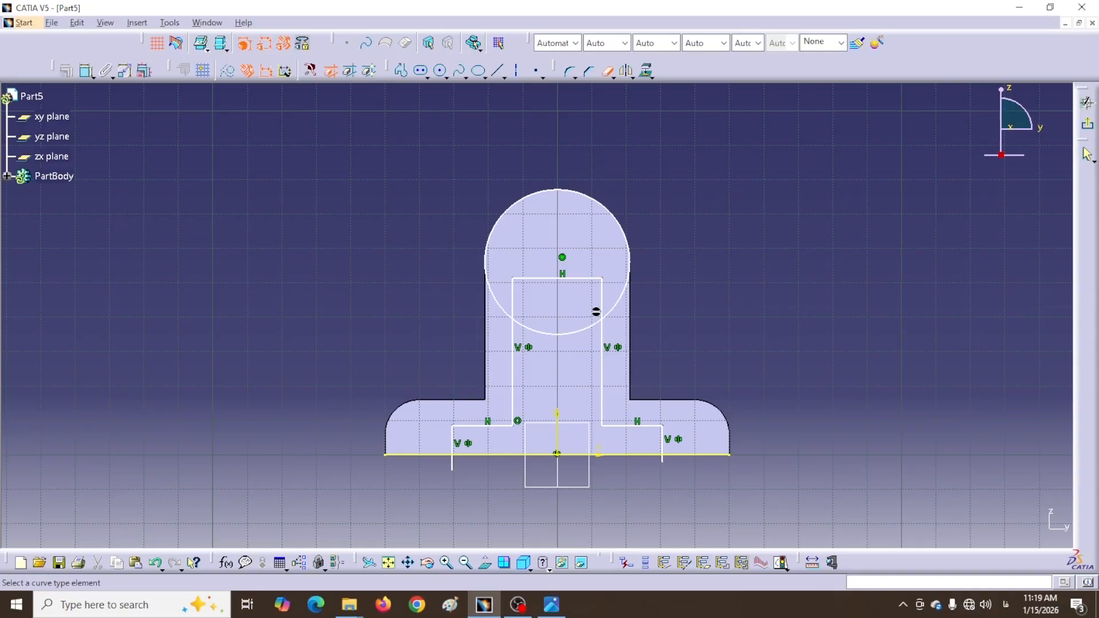
click(601, 298)
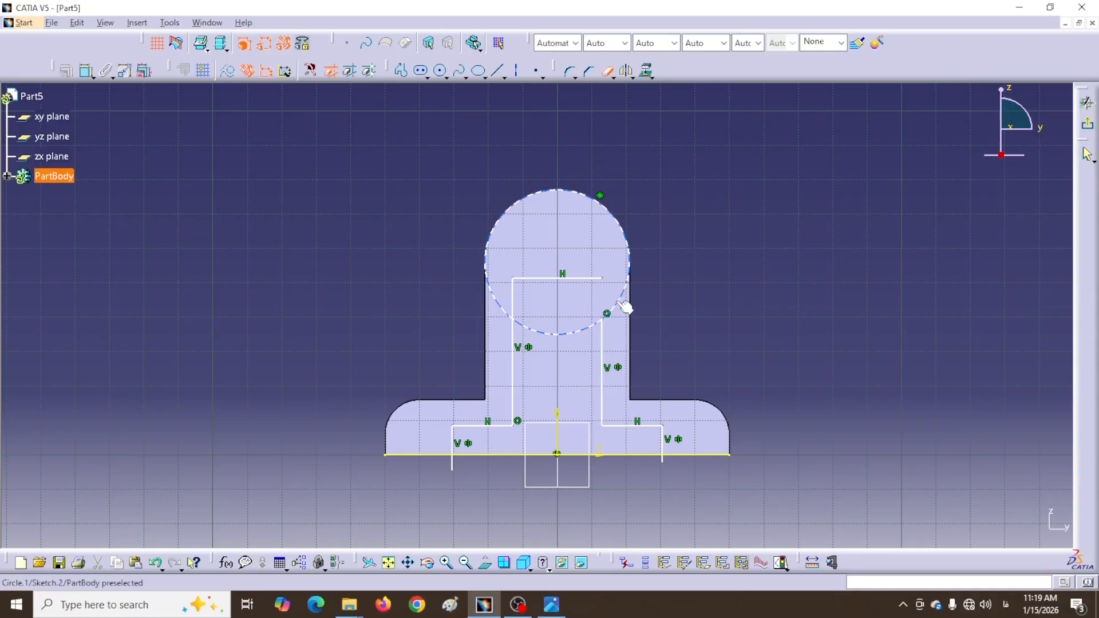
click(625, 308)
click(577, 279)
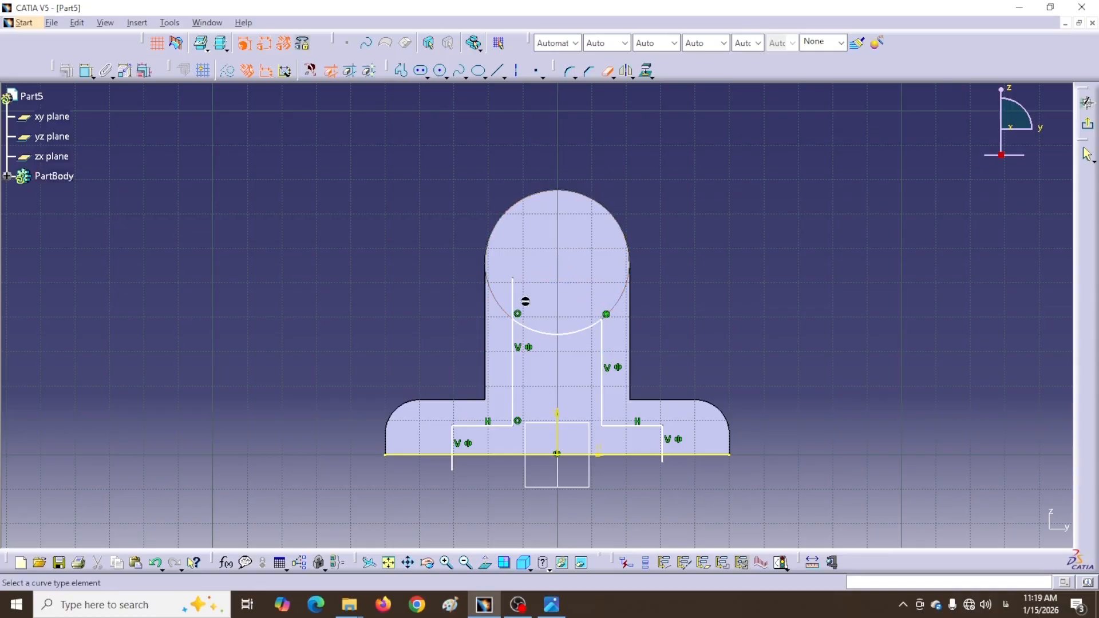
click(513, 302)
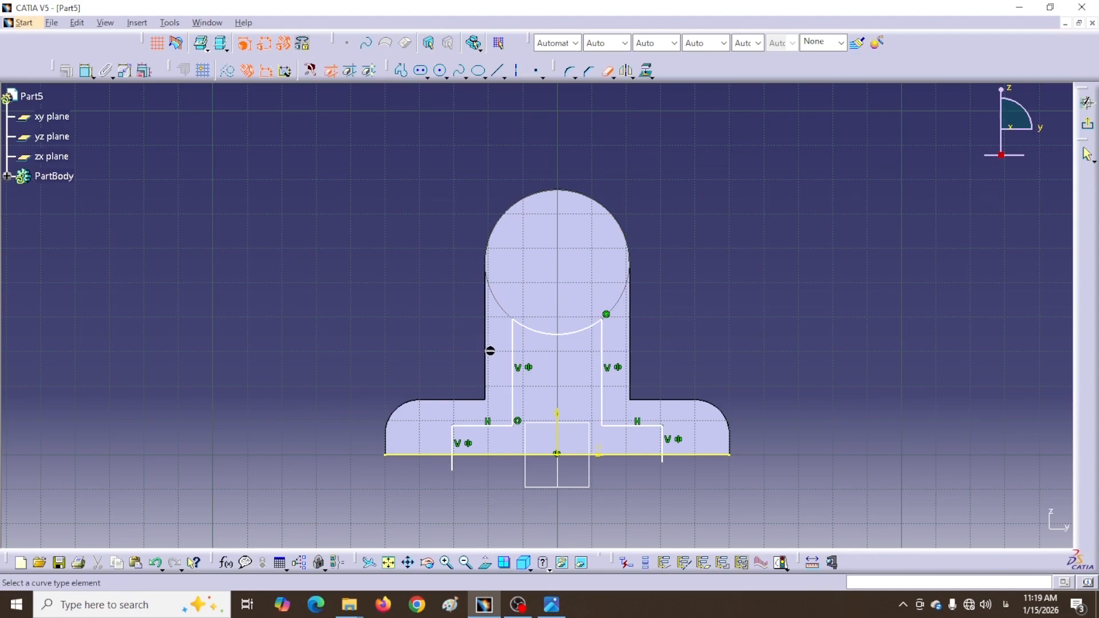
click(455, 464)
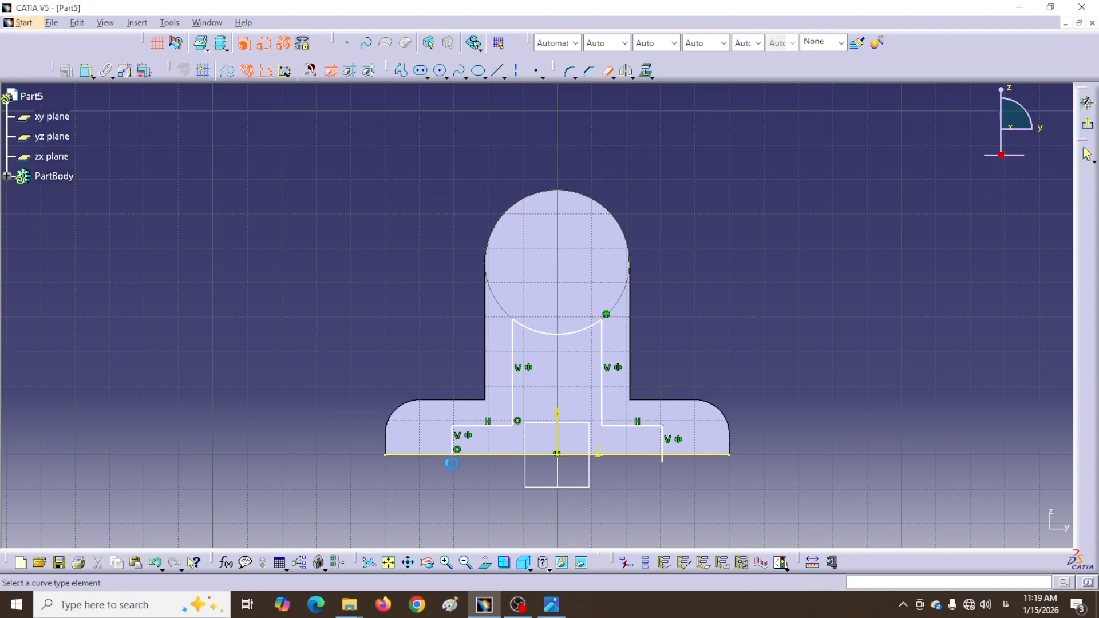
click(662, 461)
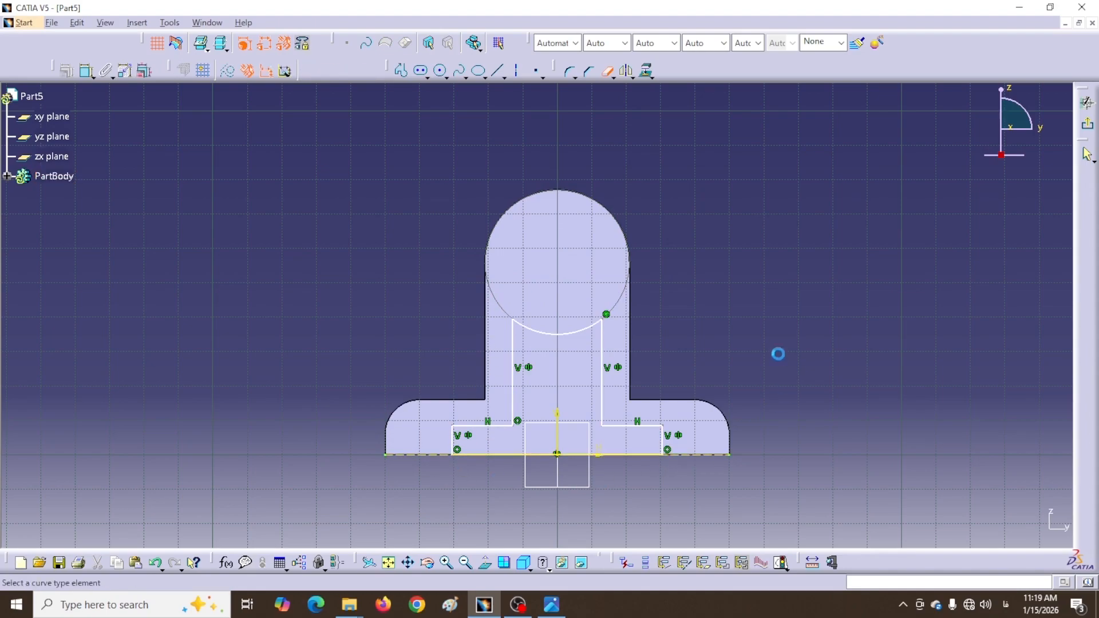
click(607, 75)
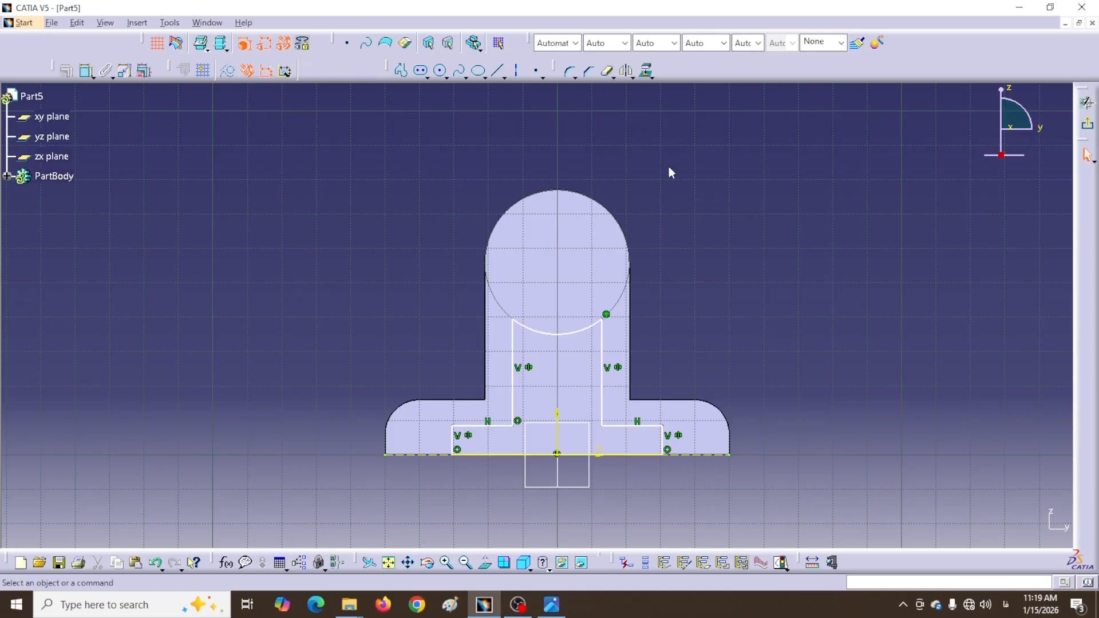
Dimension the step height from the base line as 10mm
click(86, 73)
click(498, 427)
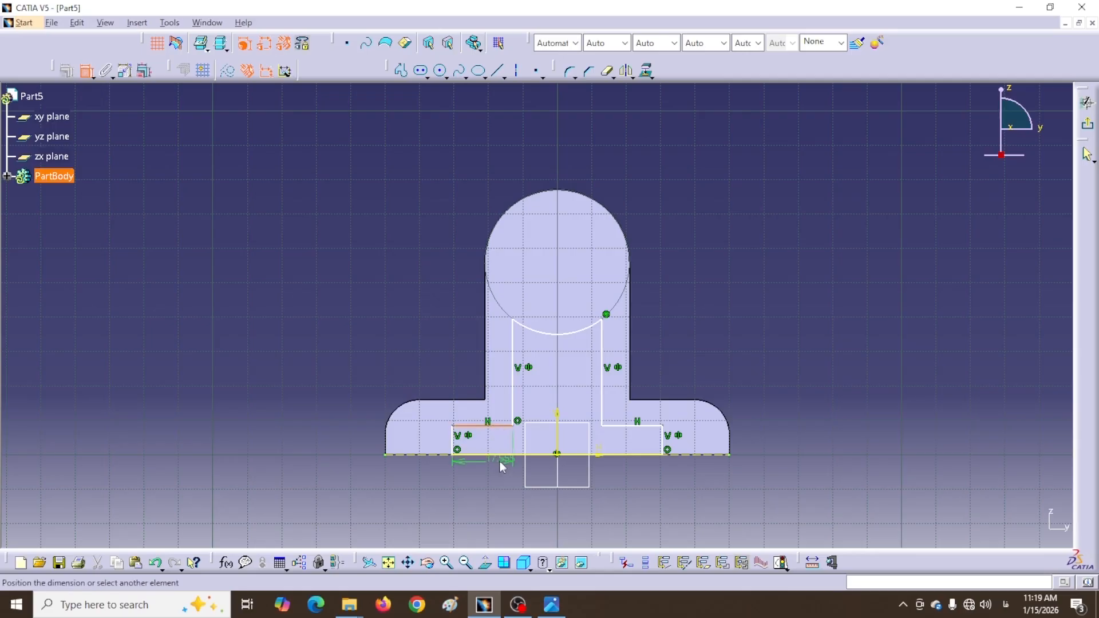
click(502, 456)
click(327, 433)
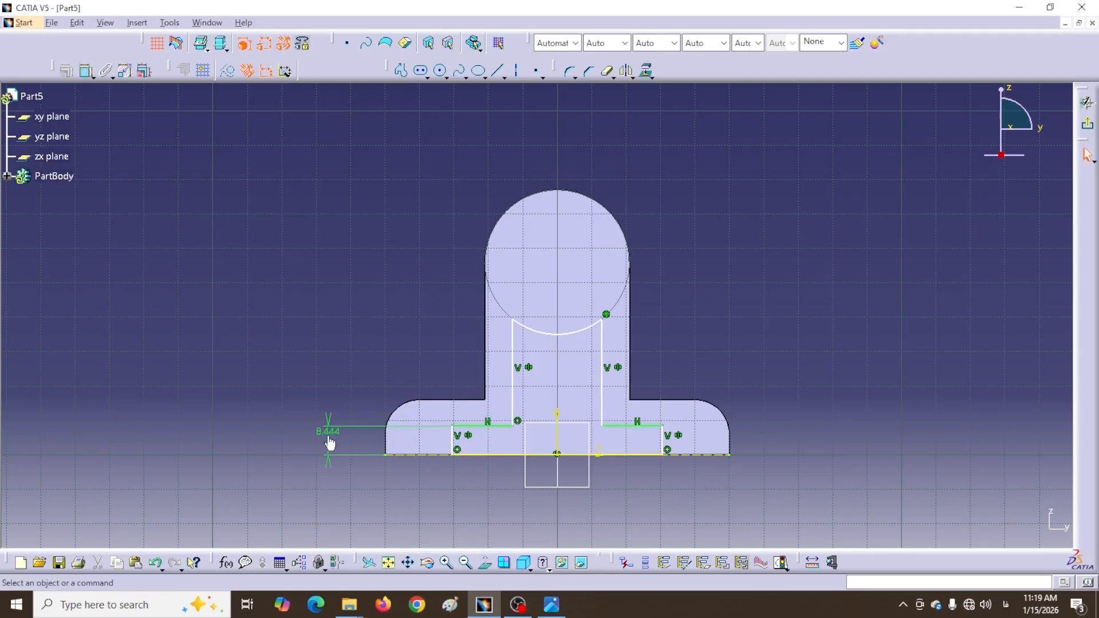
double_click(328, 432)
text(10mm)
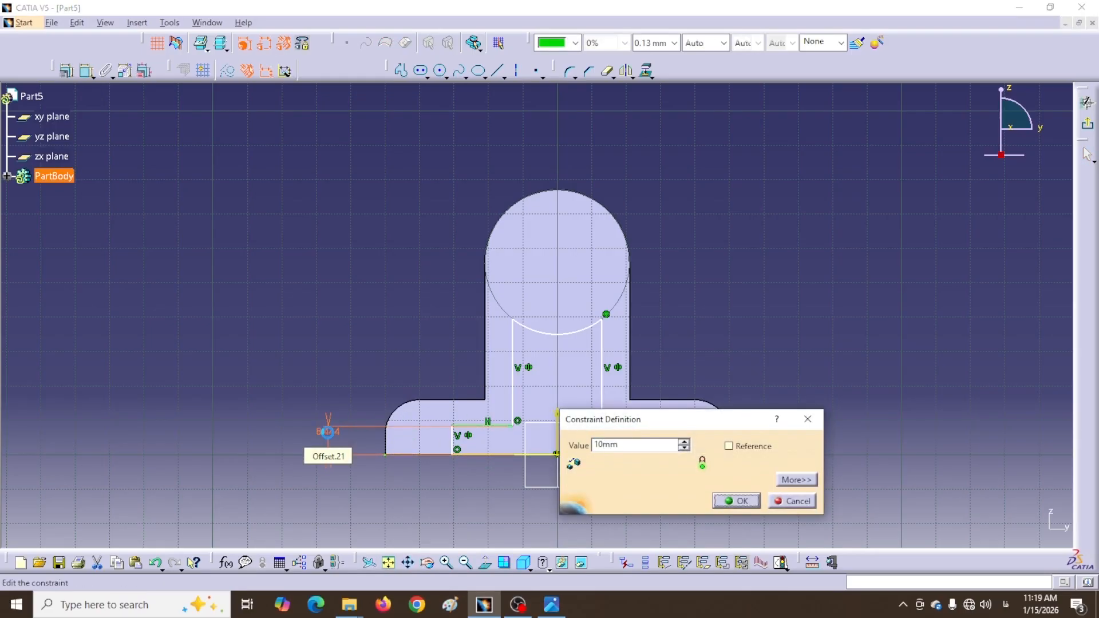
key(Return)
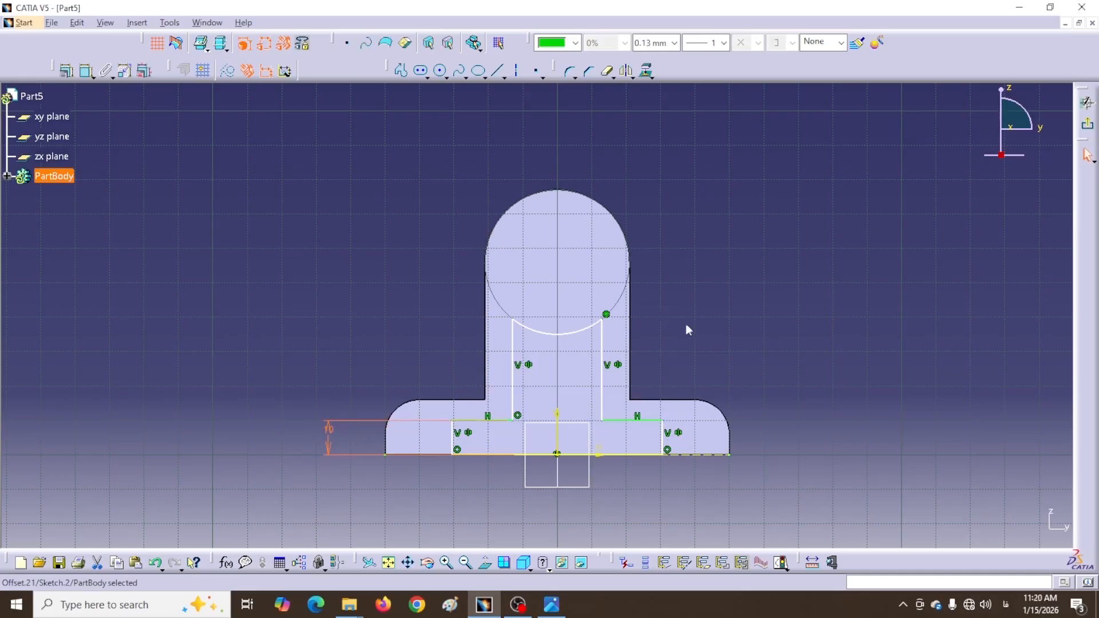
Dimension the stem width between the two stem lines as 30mm
click(87, 72)
click(607, 399)
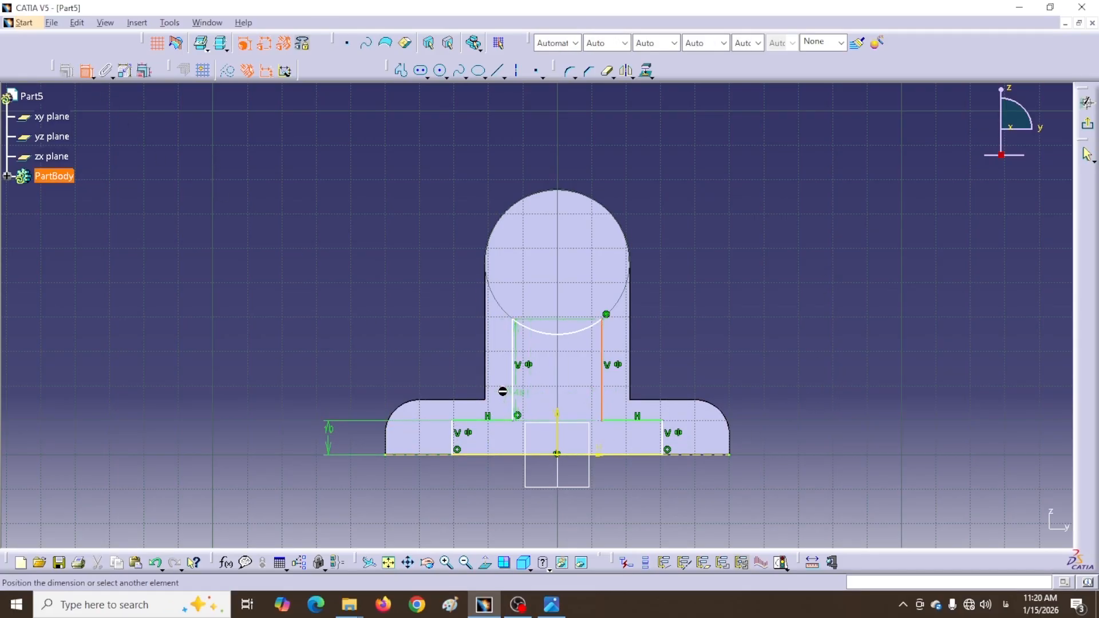
click(514, 394)
click(414, 348)
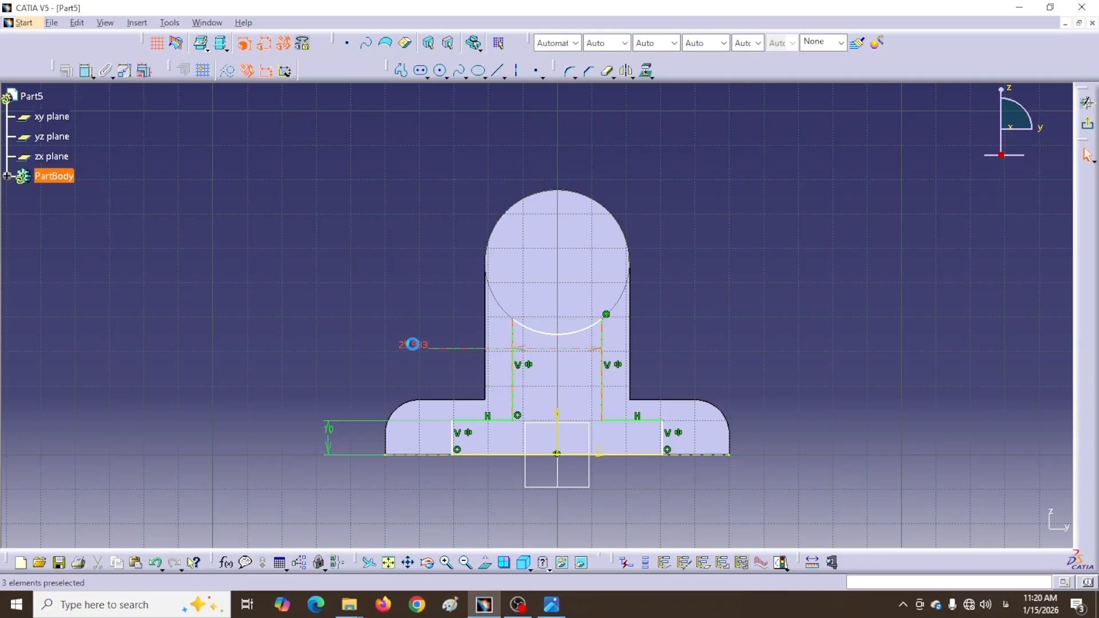
double_click(414, 347)
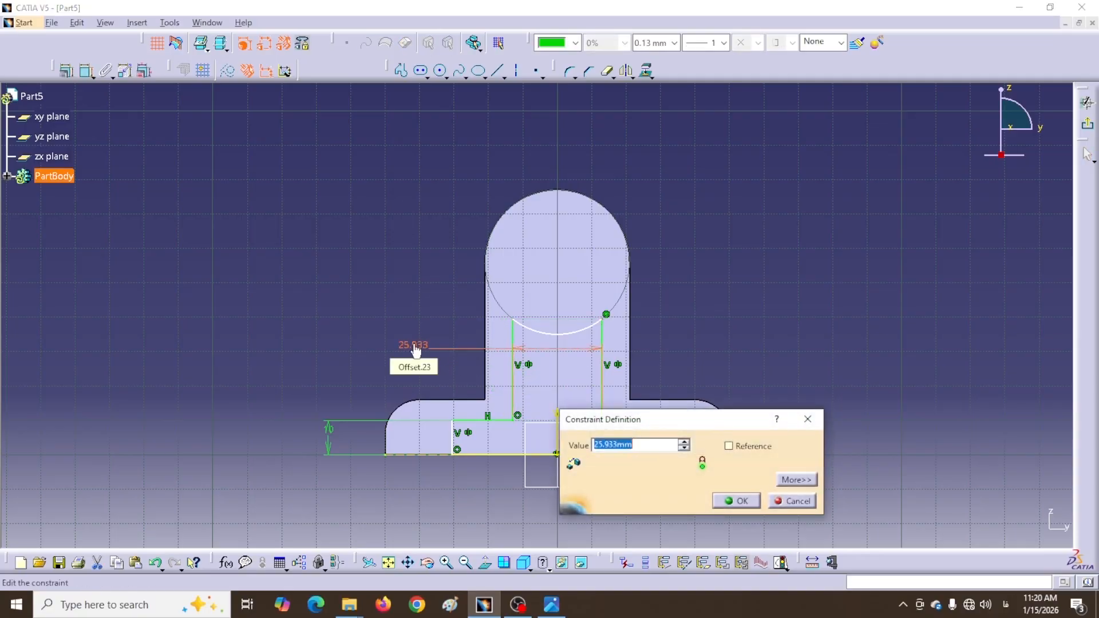
text(30)
key(Return)
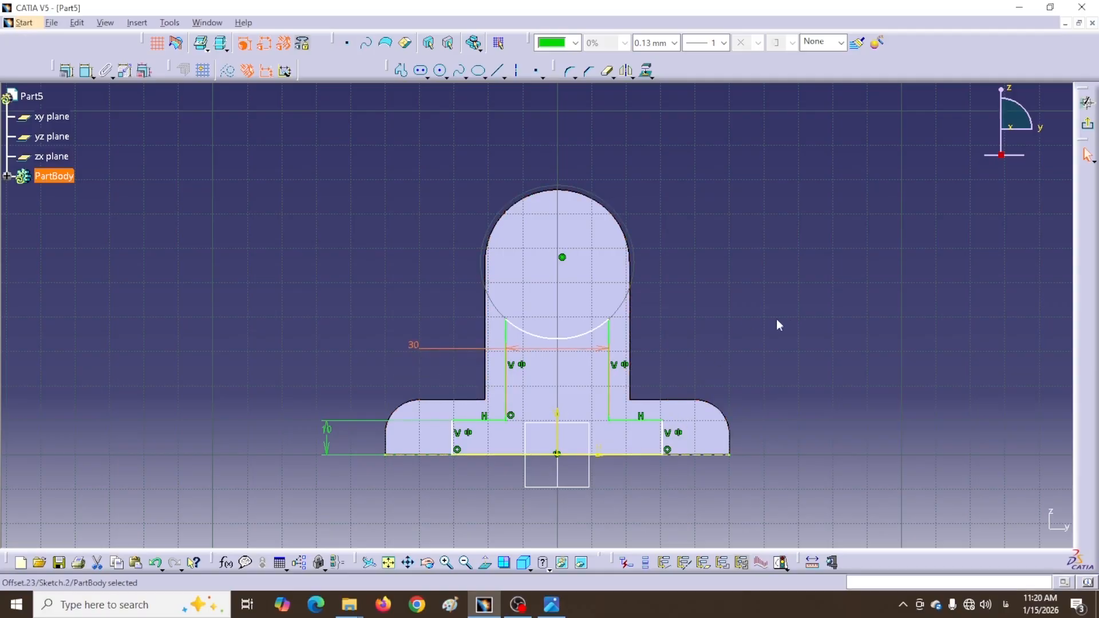
Dimension the bottom segment's base width as 48mm
click(778, 324)
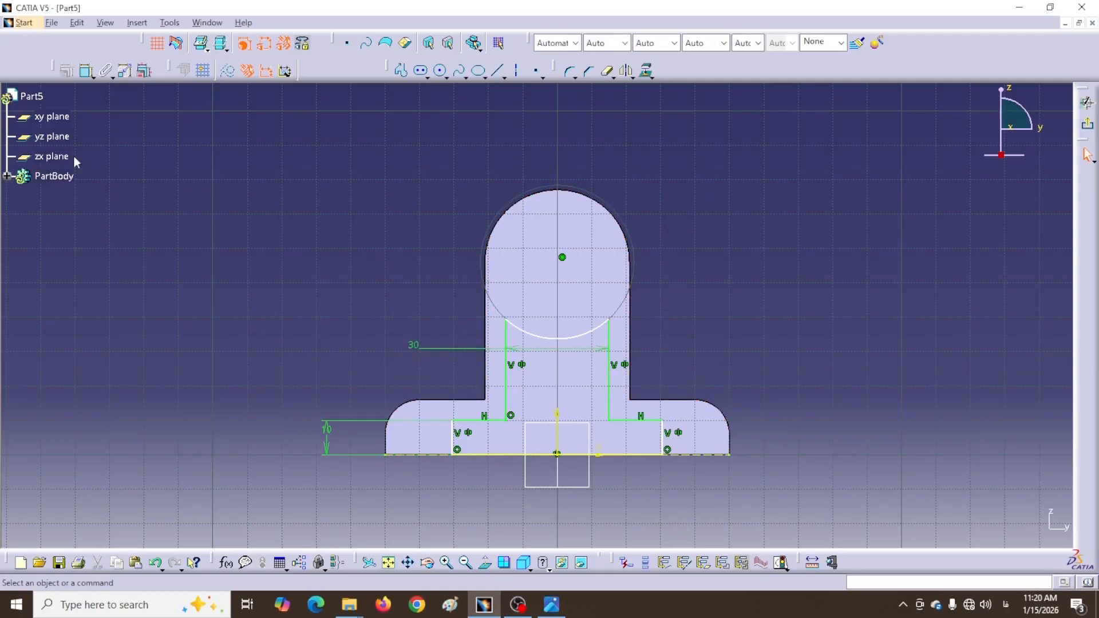
click(629, 455)
click(606, 508)
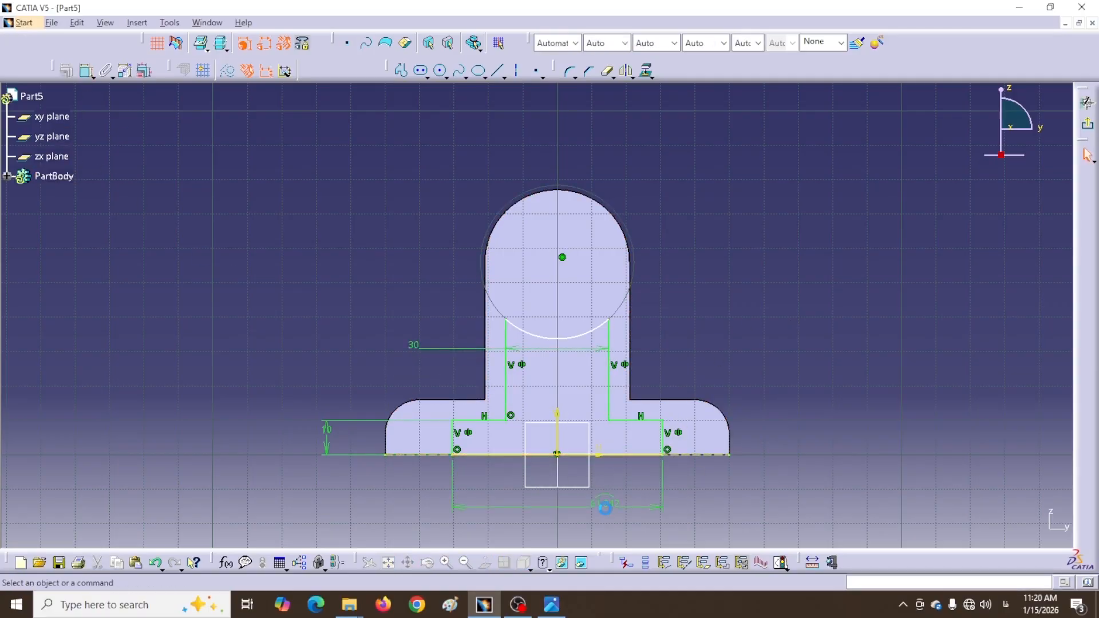
double_click(605, 508)
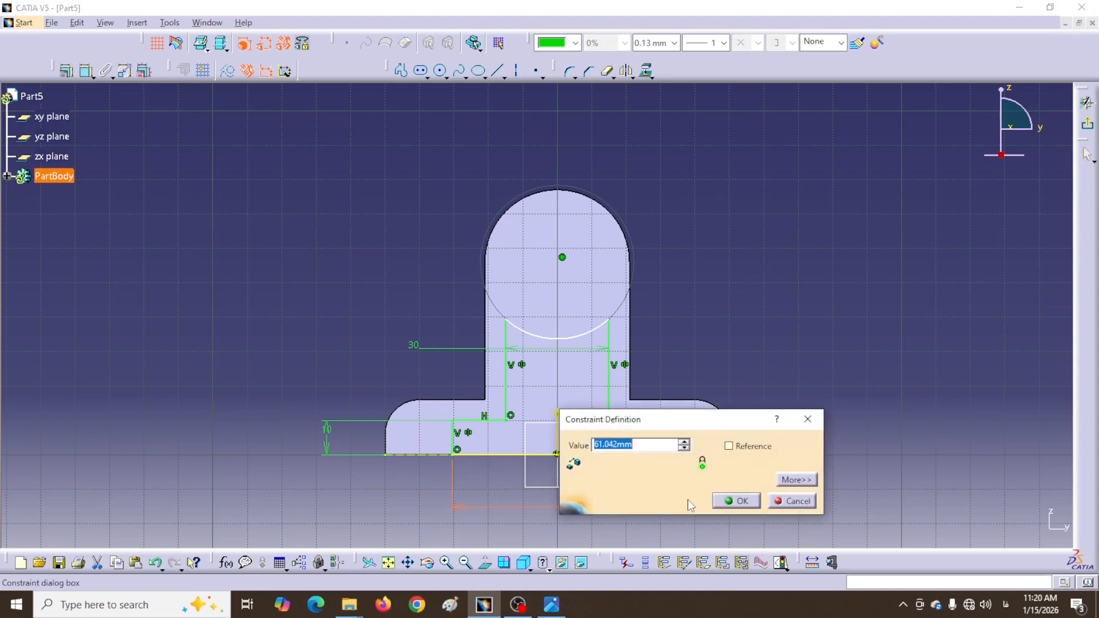
text(48)
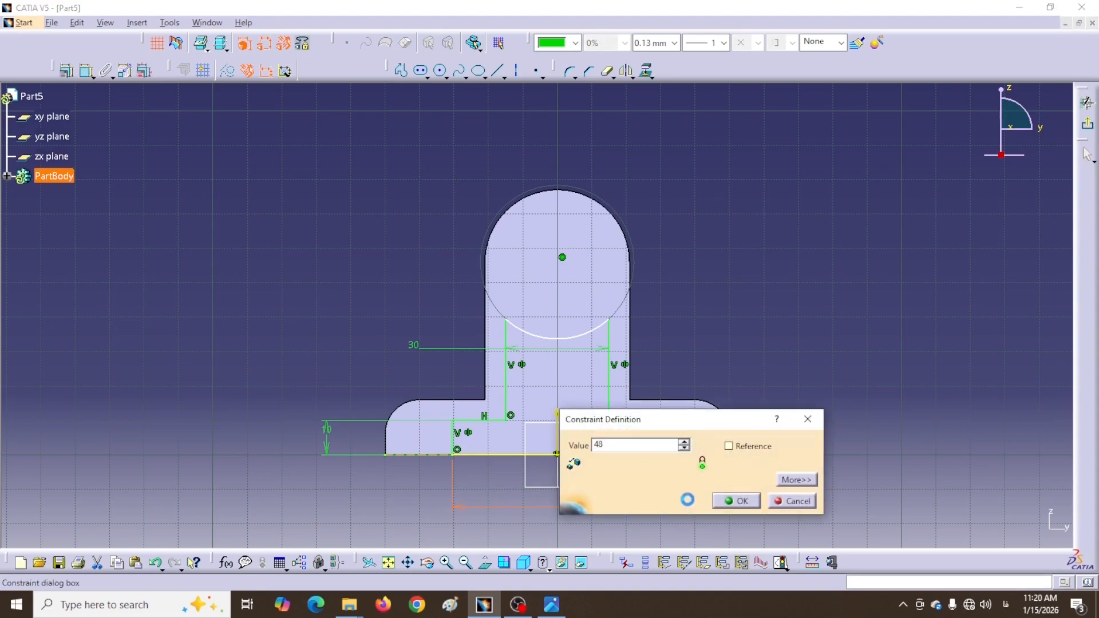
key(Return)
Dimension the lower arc's height above the base line as 35mm
click(745, 270)
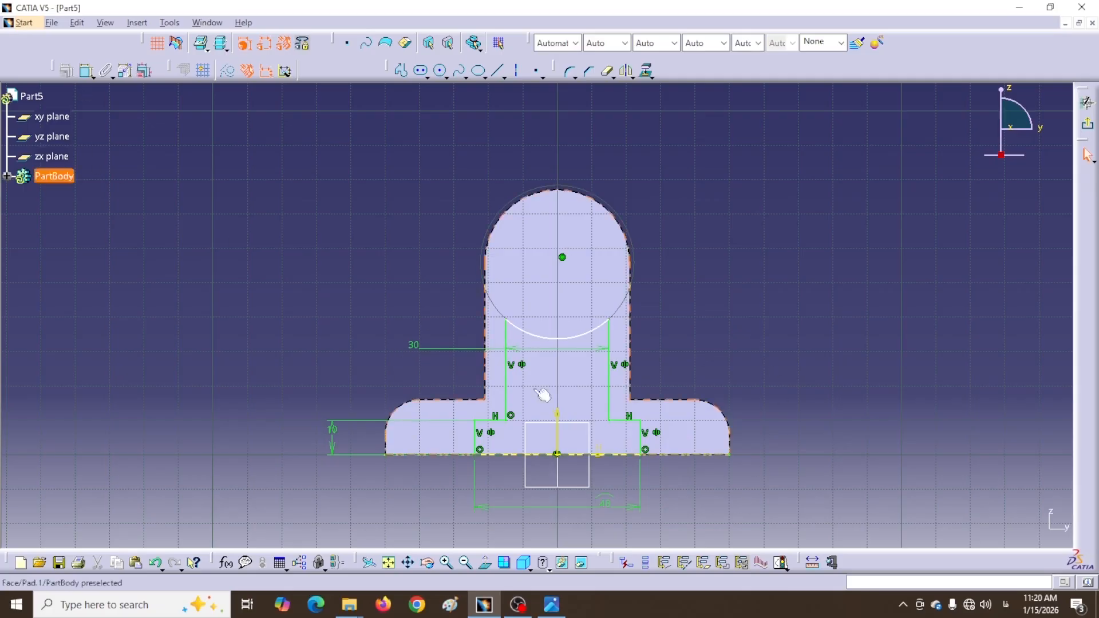
click(559, 335)
drag(559, 333, 552, 344)
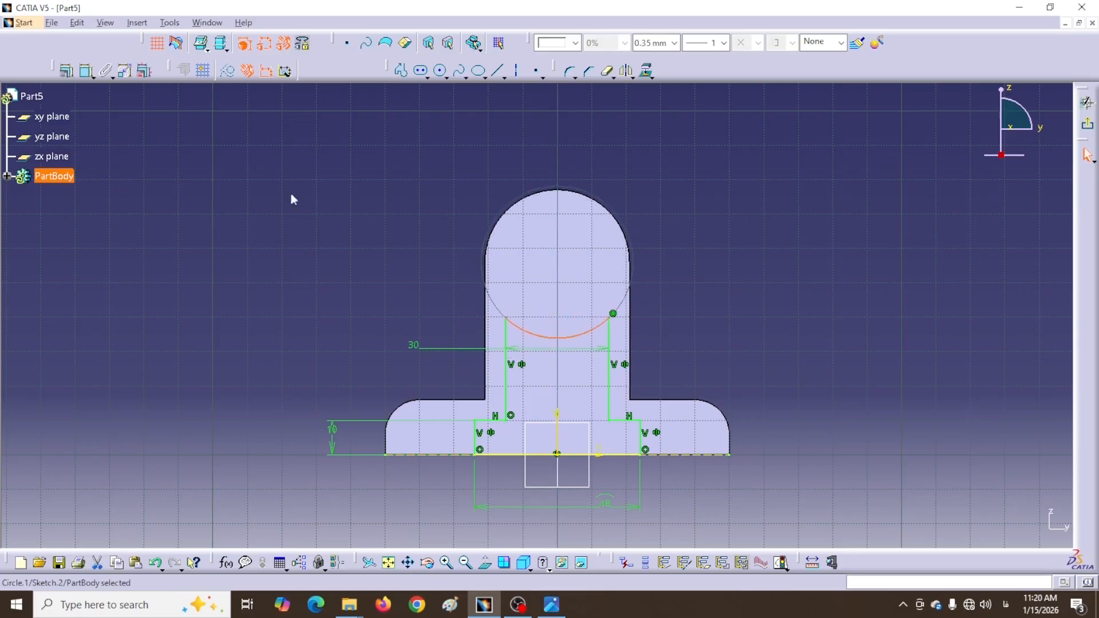
click(87, 71)
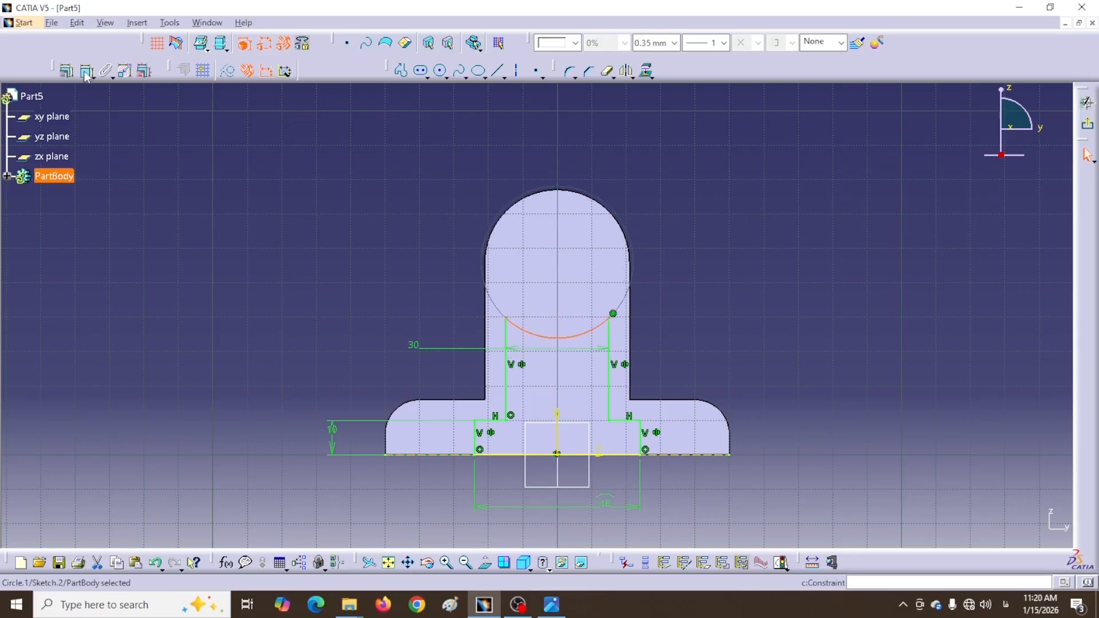
click(520, 458)
click(261, 372)
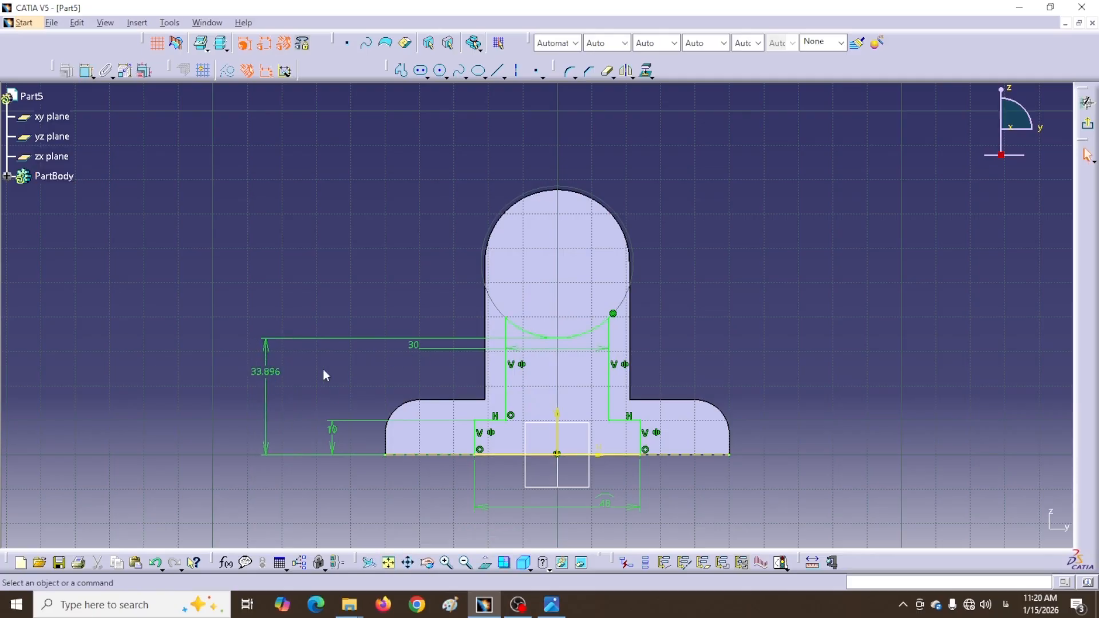
double_click(272, 374)
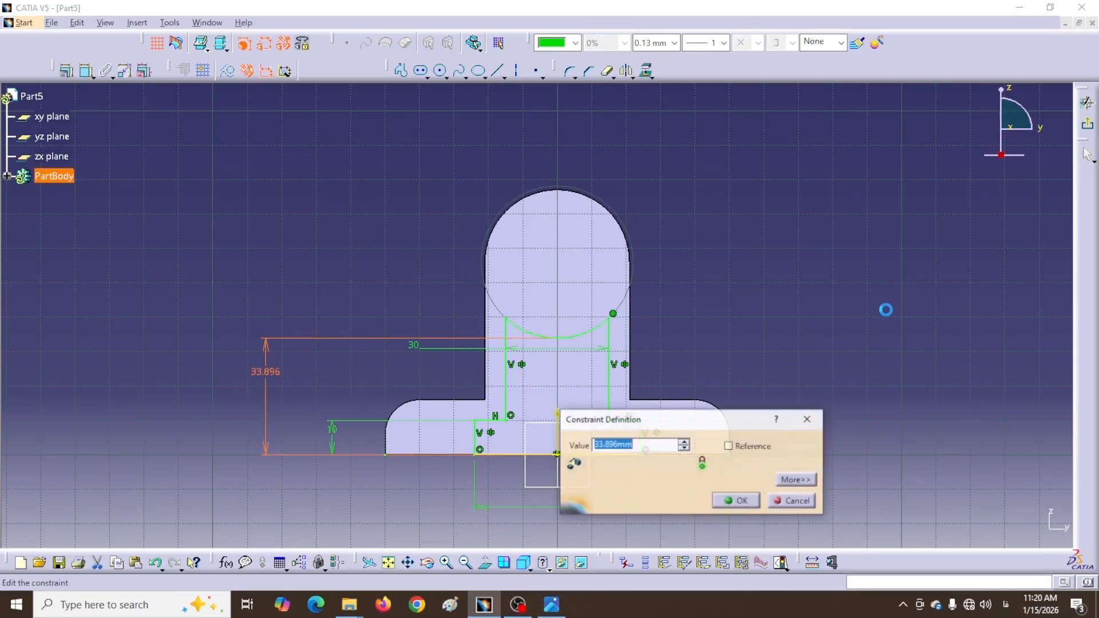
text(56-21)
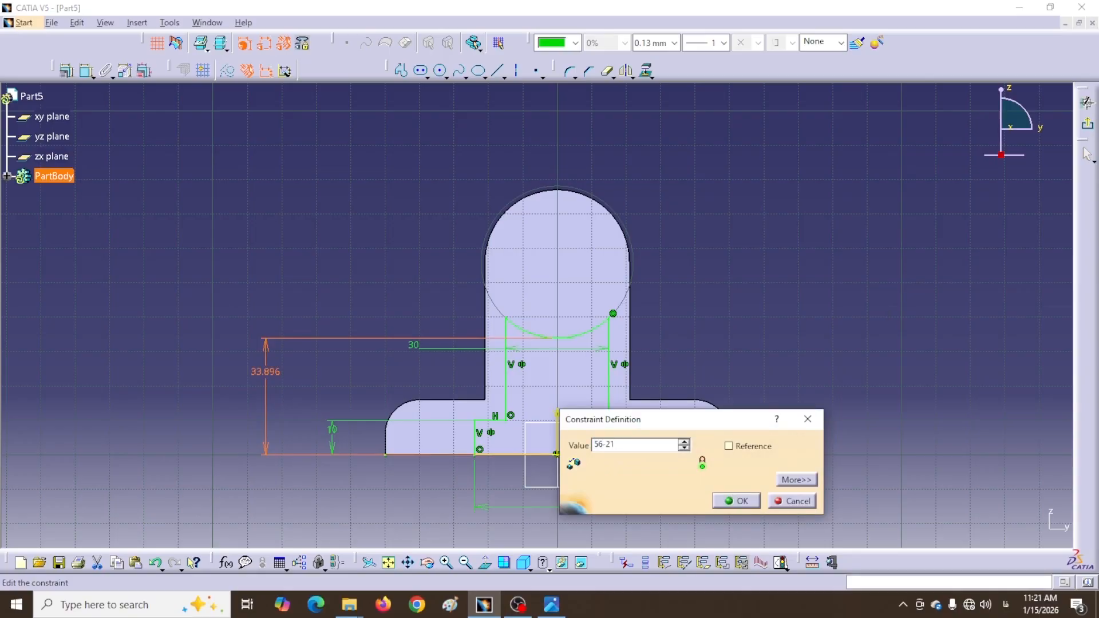
key(Return)
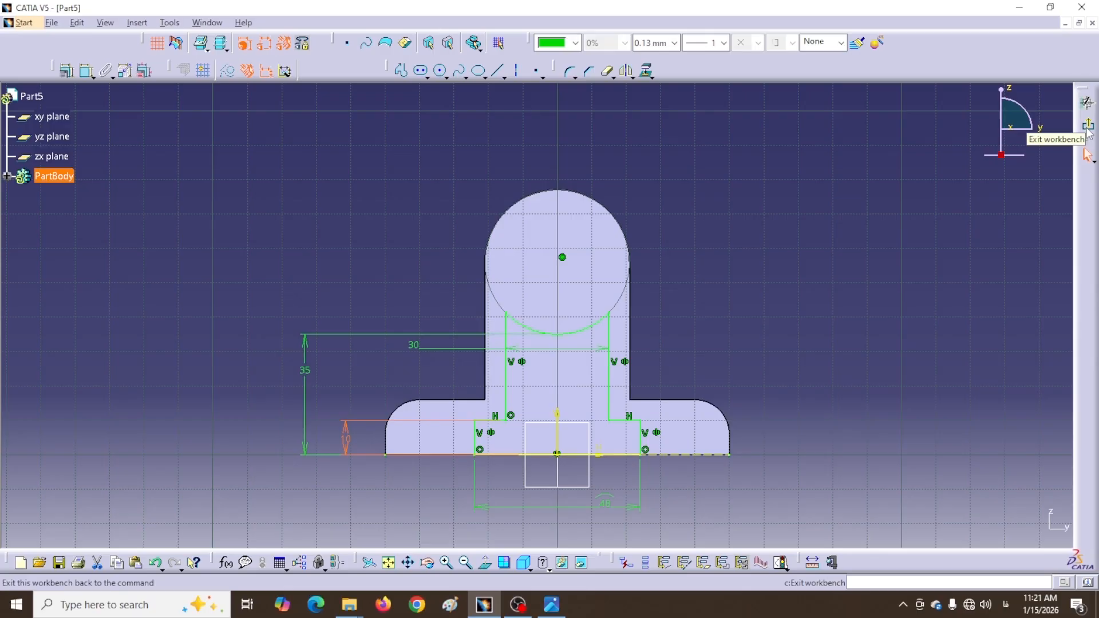
Exit the sketch and pocket Sketch.2 to a 19mm depth
click(1087, 127)
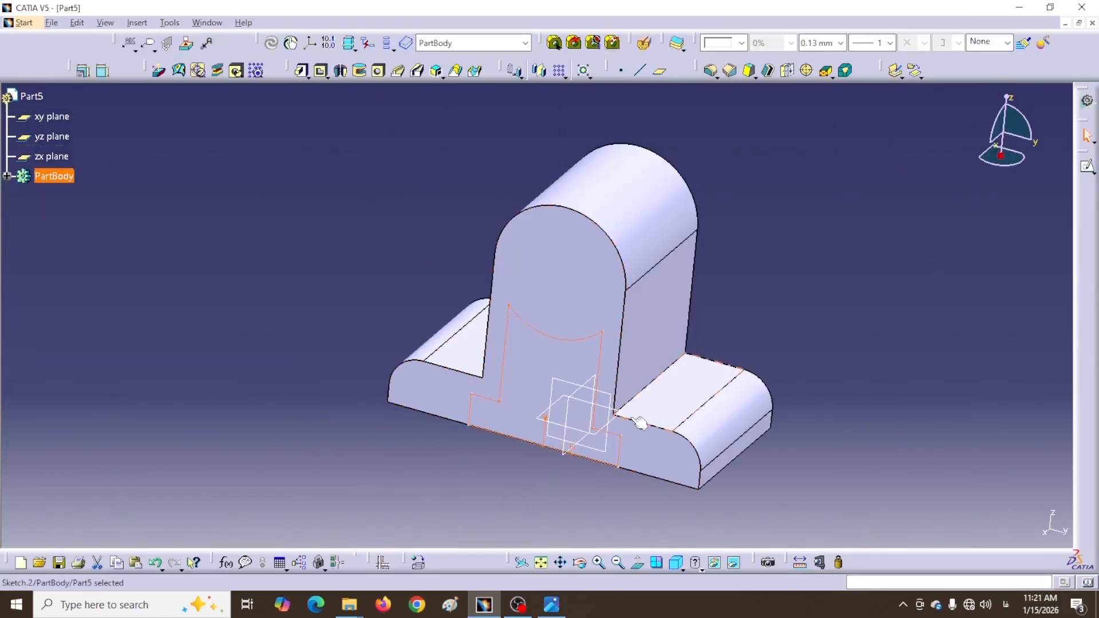
click(321, 71)
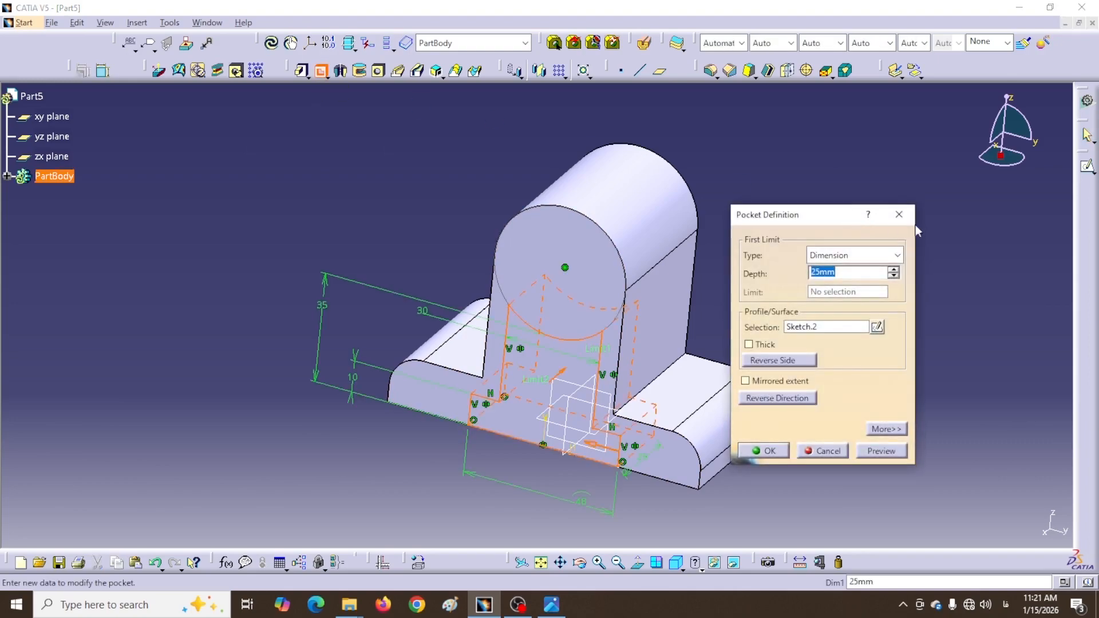
drag(831, 215, 902, 230)
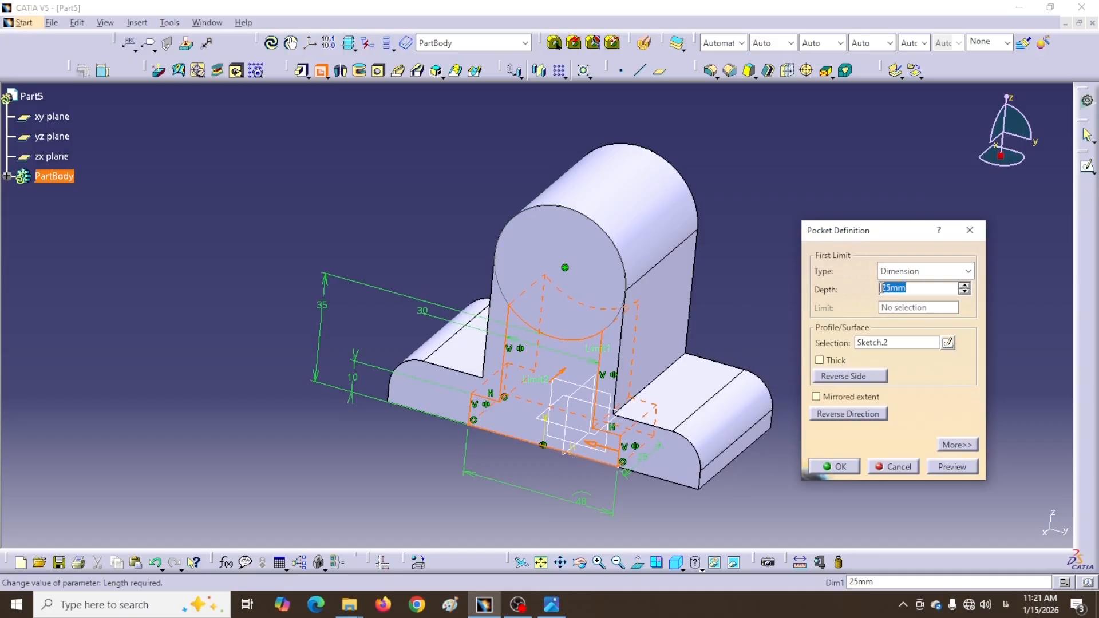
text(19)
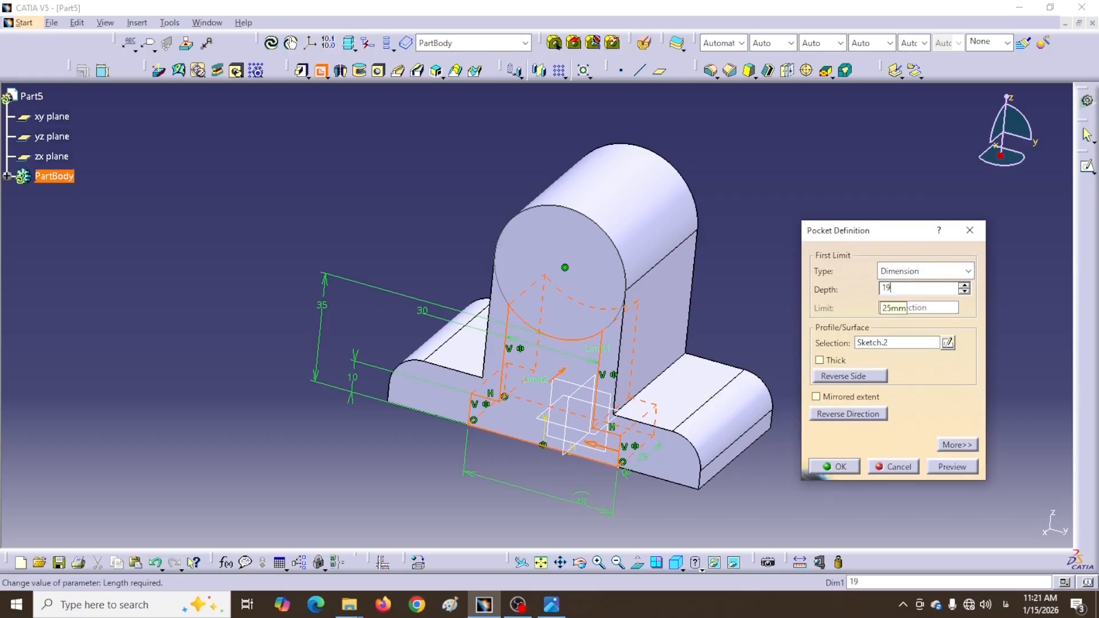
key(Return)
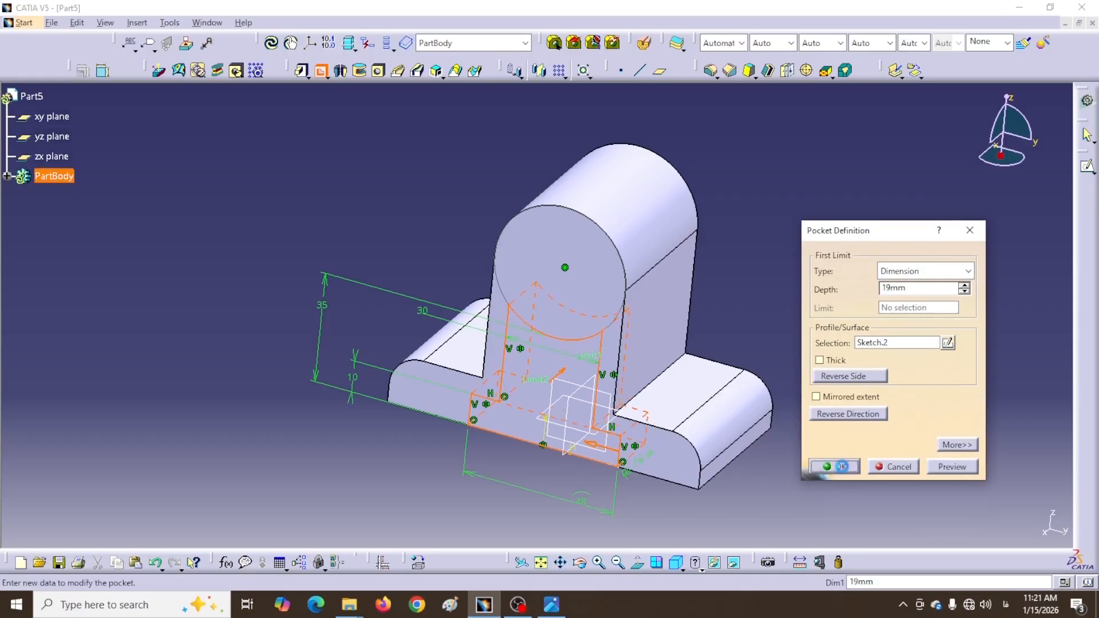
click(836, 466)
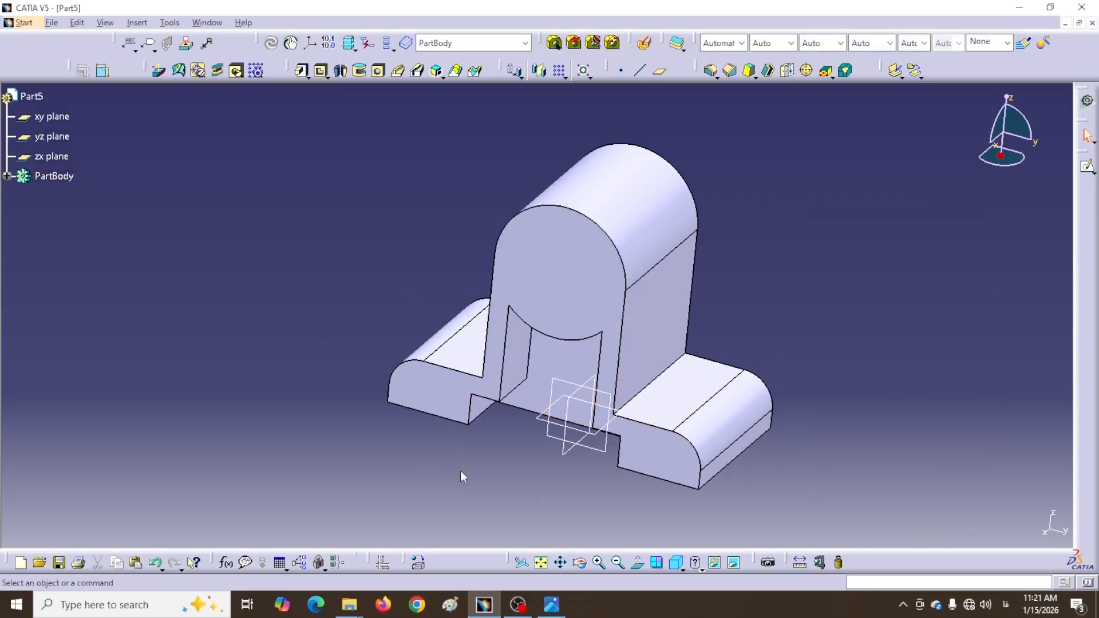
middle_drag(463, 476, 626, 375)
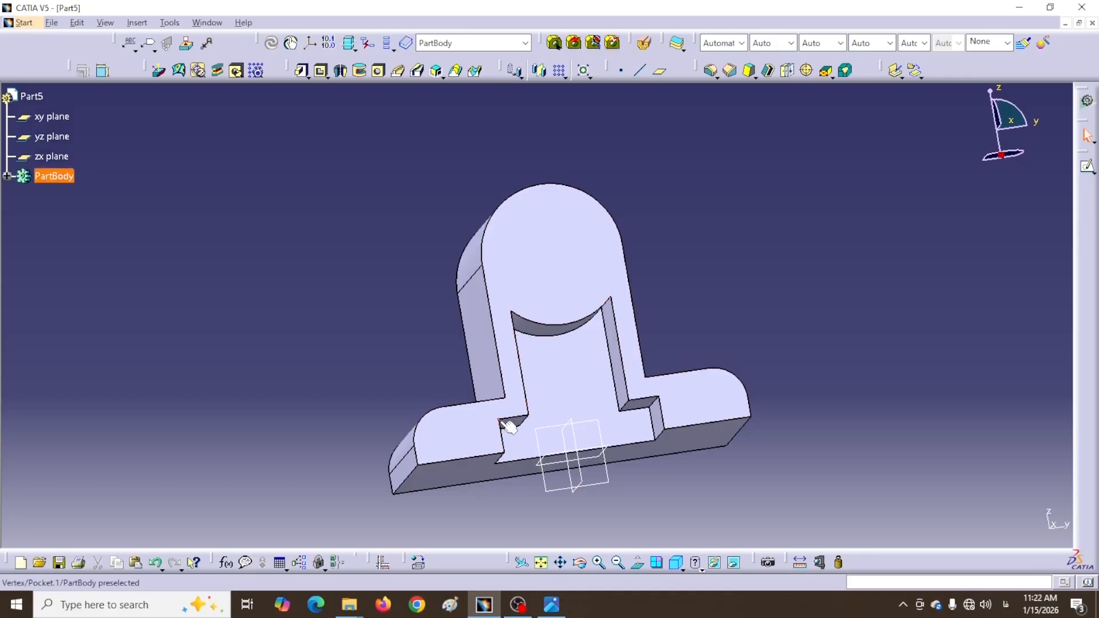
middle_drag(711, 508, 674, 385)
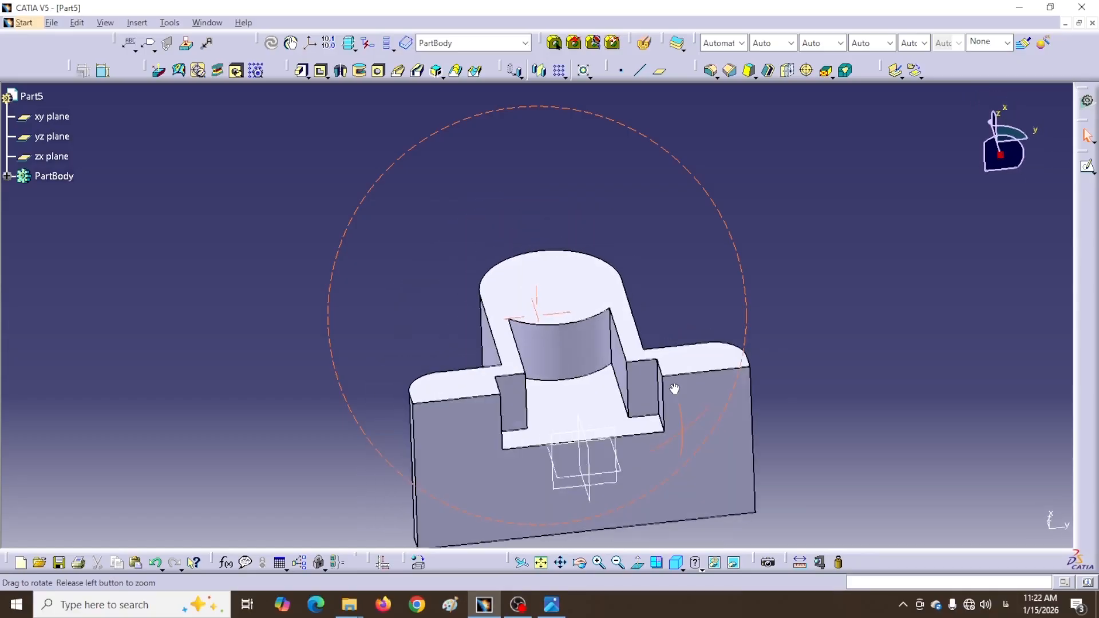
Start a 5mm Edge Fillet on four pocket edges plus a pocket face, and list the selections
click(712, 74)
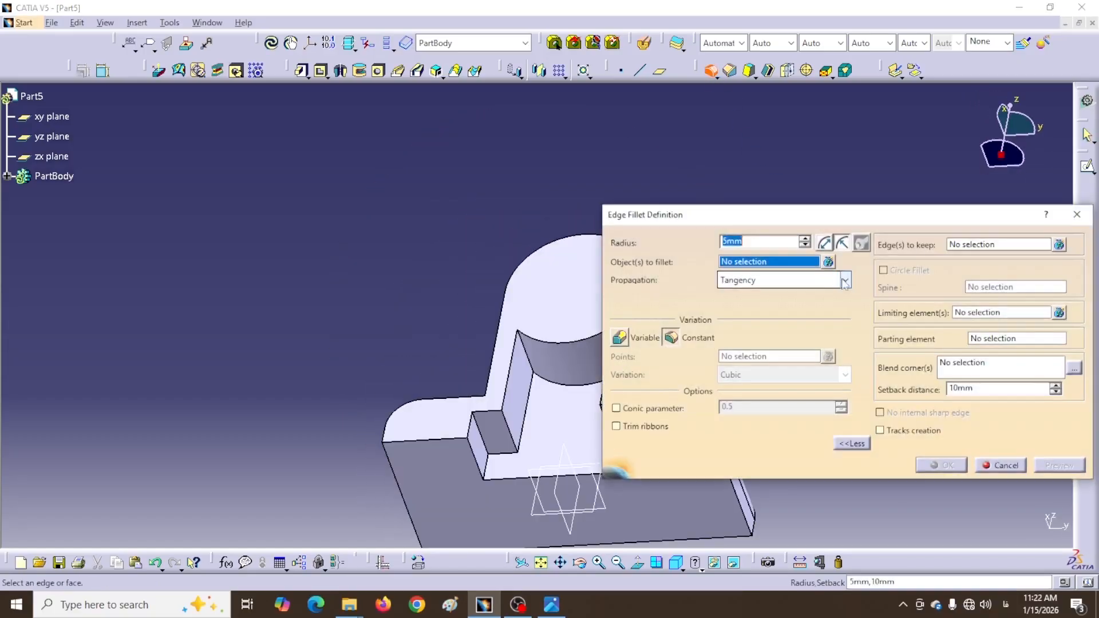
click(852, 444)
drag(762, 216, 930, 212)
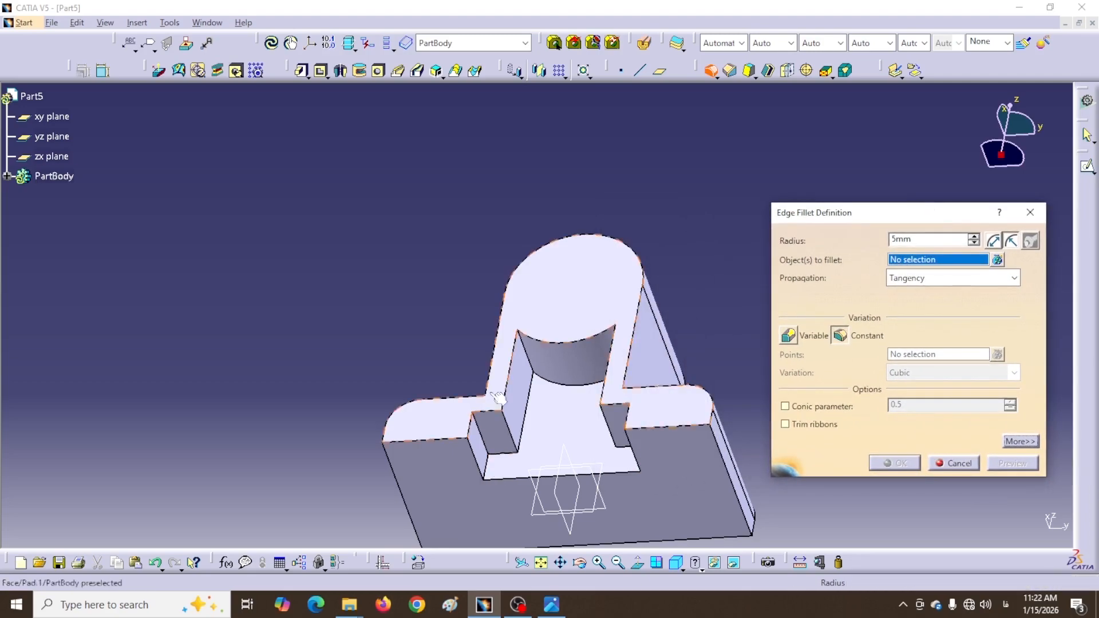
click(532, 366)
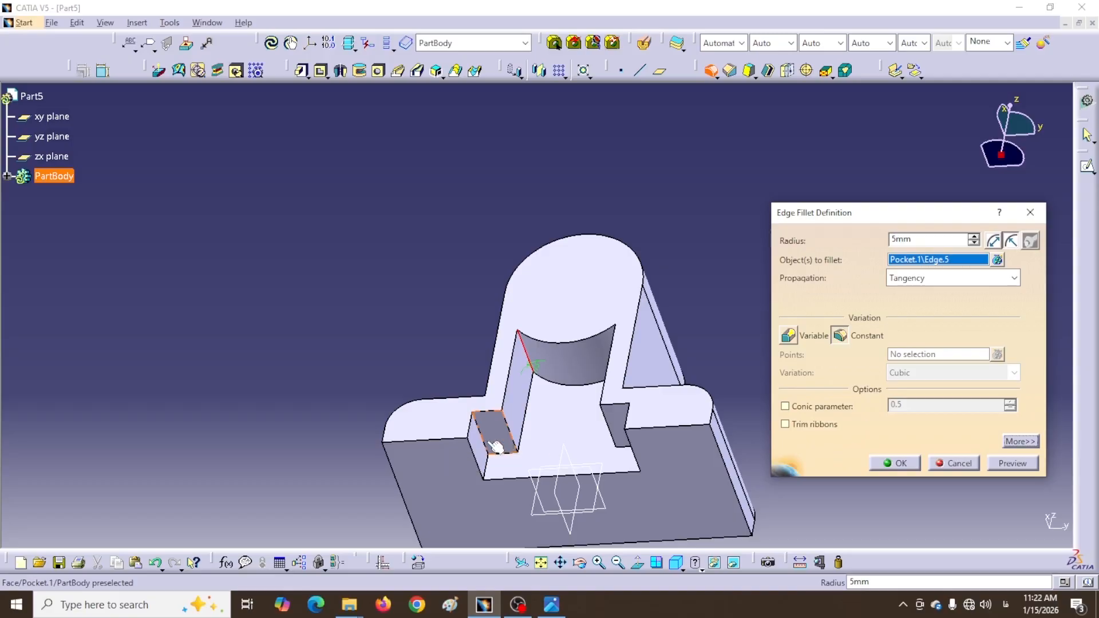
click(514, 450)
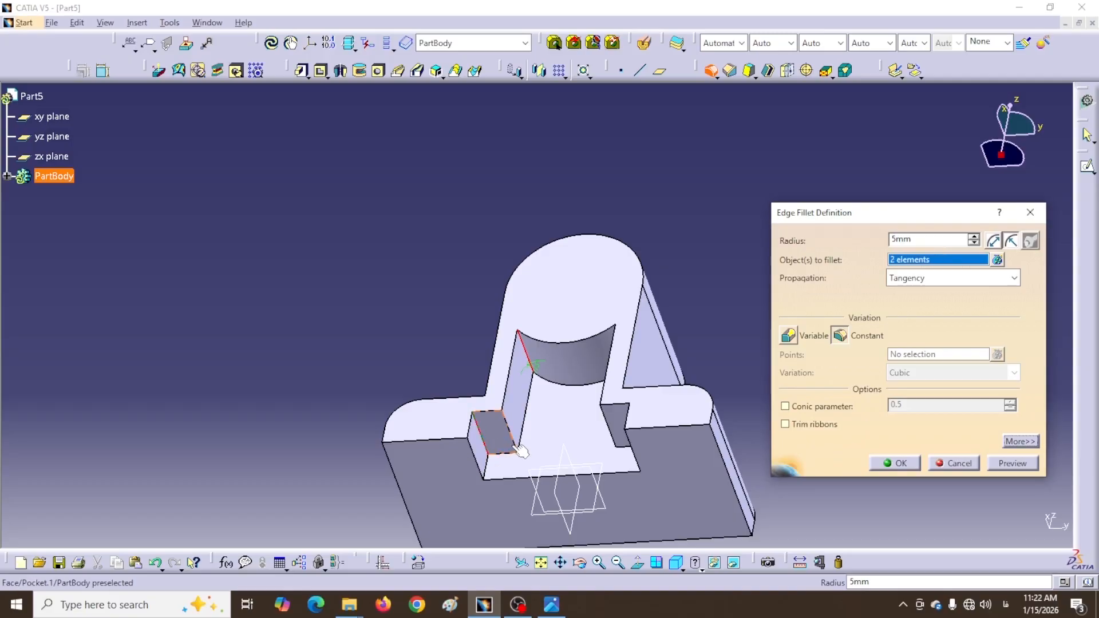
click(523, 448)
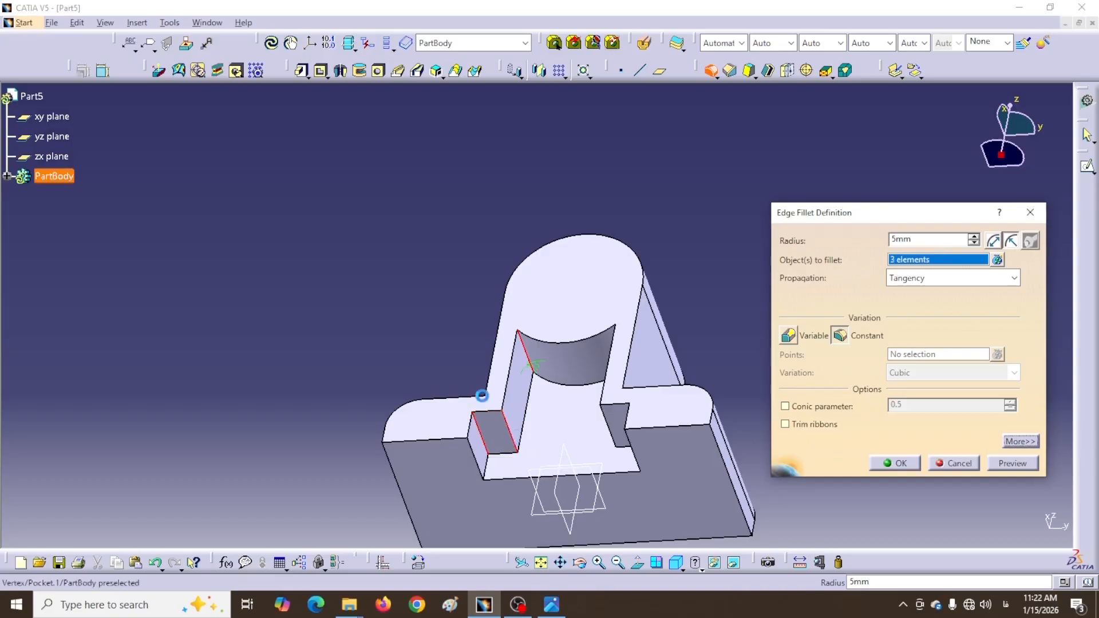
middle_drag(429, 368, 559, 353)
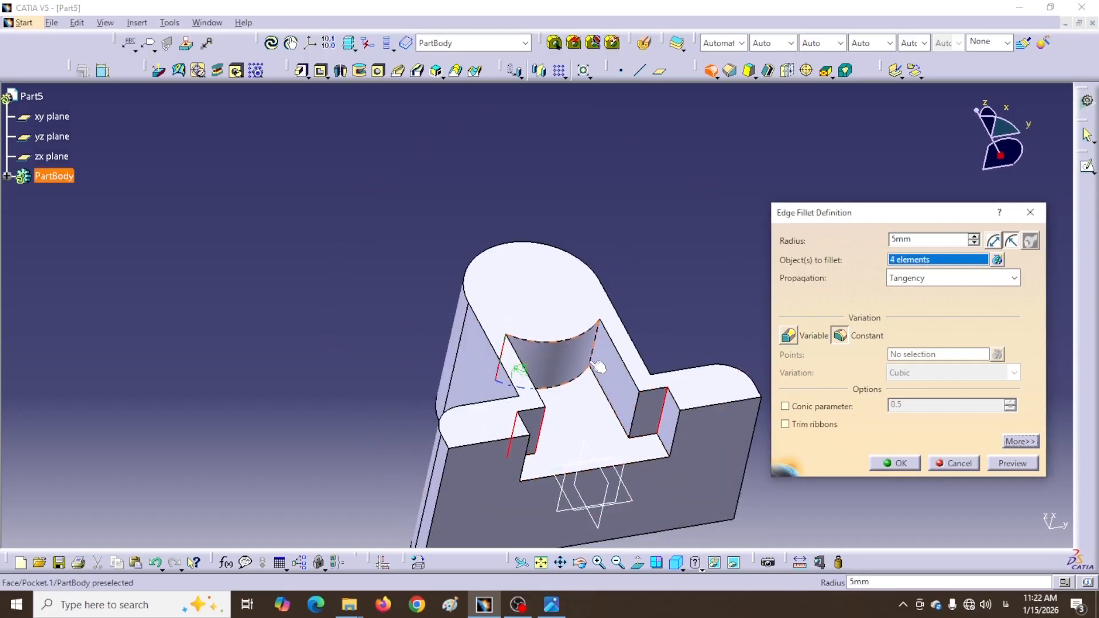
click(606, 373)
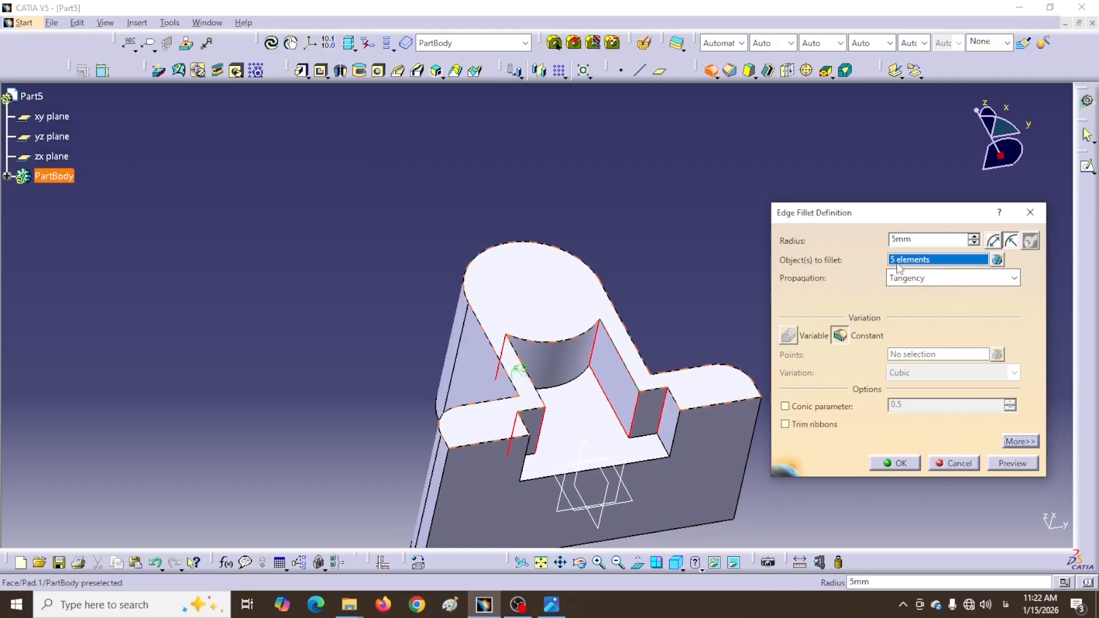
click(997, 260)
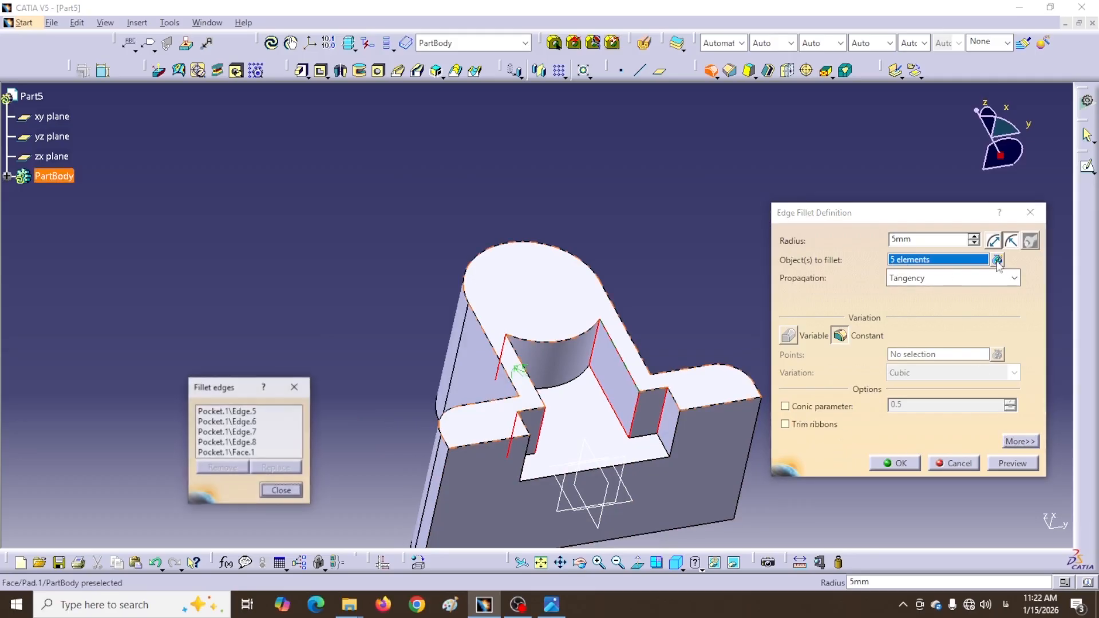
Remove Pocket.1\Face.1 from the fillet's element list
drag(235, 391, 664, 159)
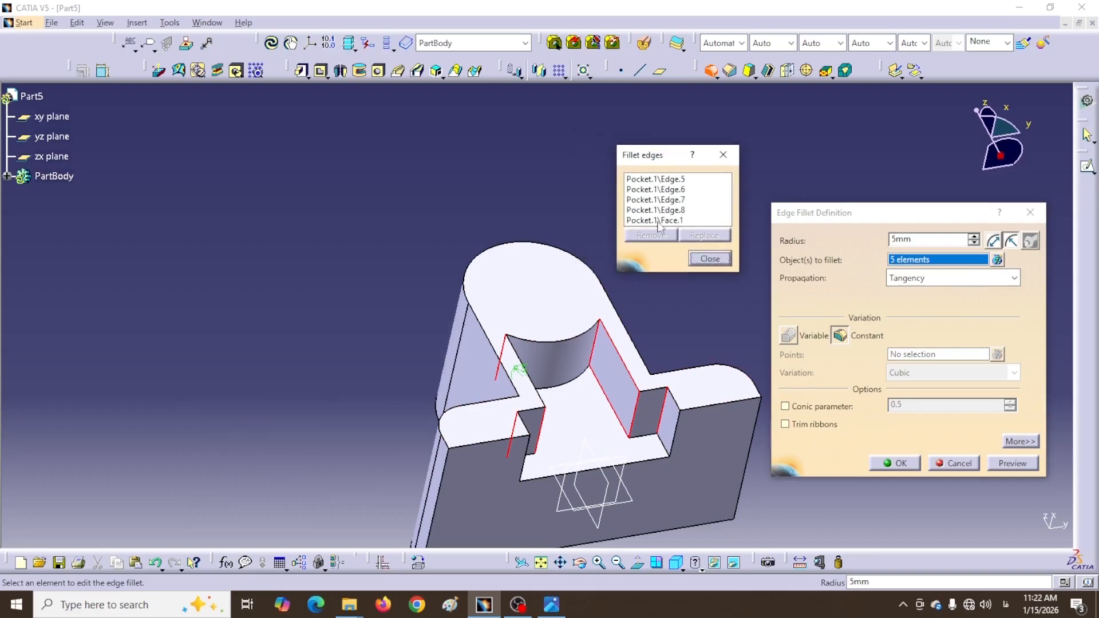
click(650, 221)
click(673, 236)
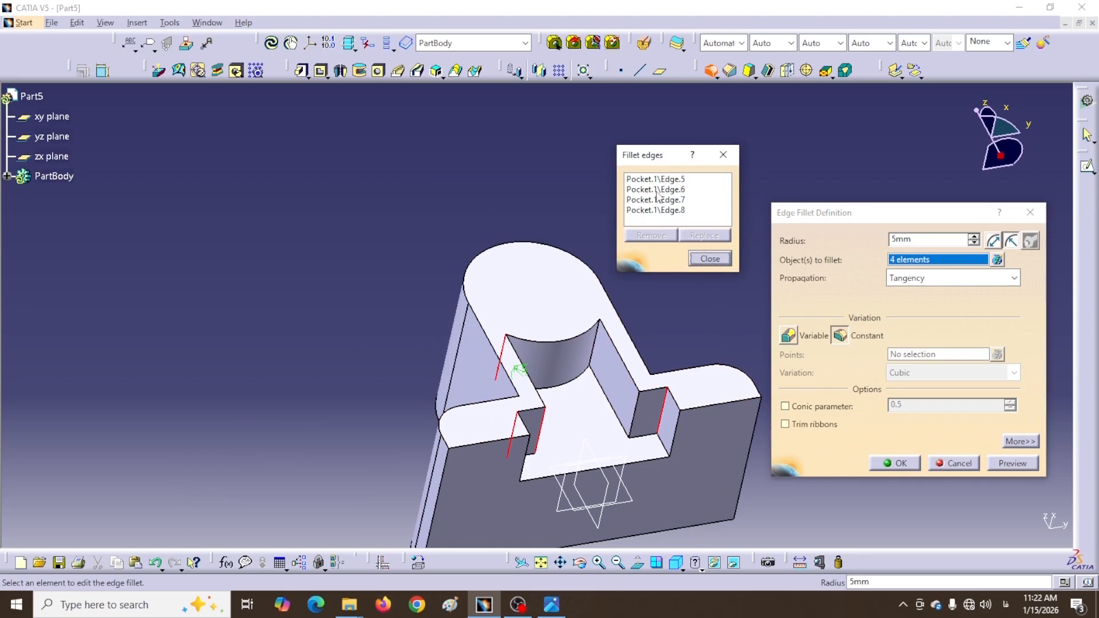
middle_drag(683, 291, 608, 304)
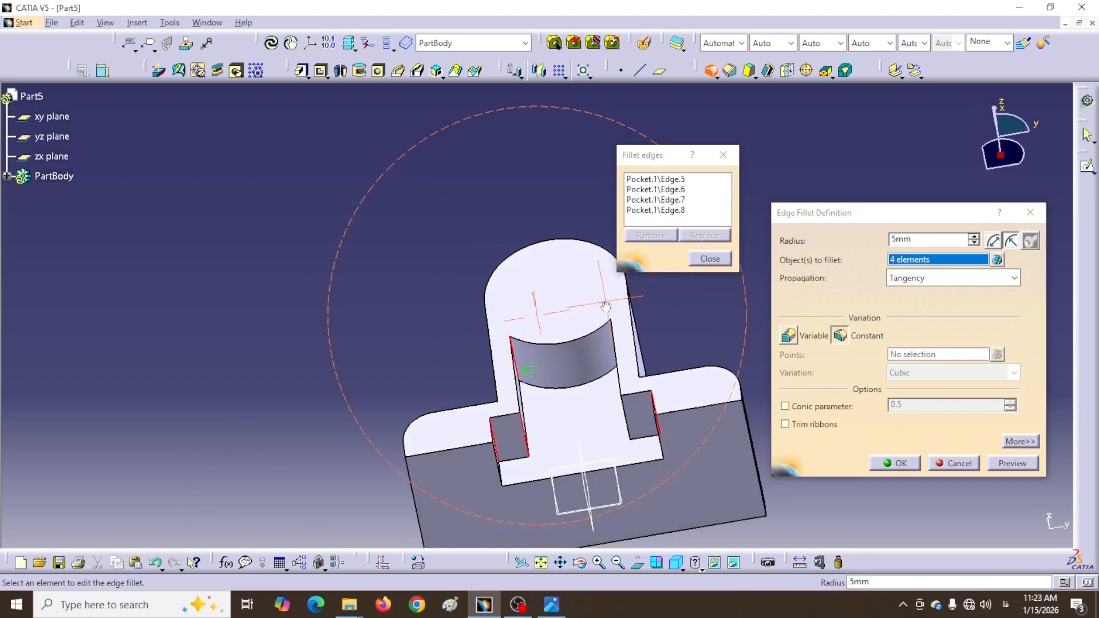
Replace Edge.6 and Edge.8 with the upright's right and left vertical pocket edges
click(662, 190)
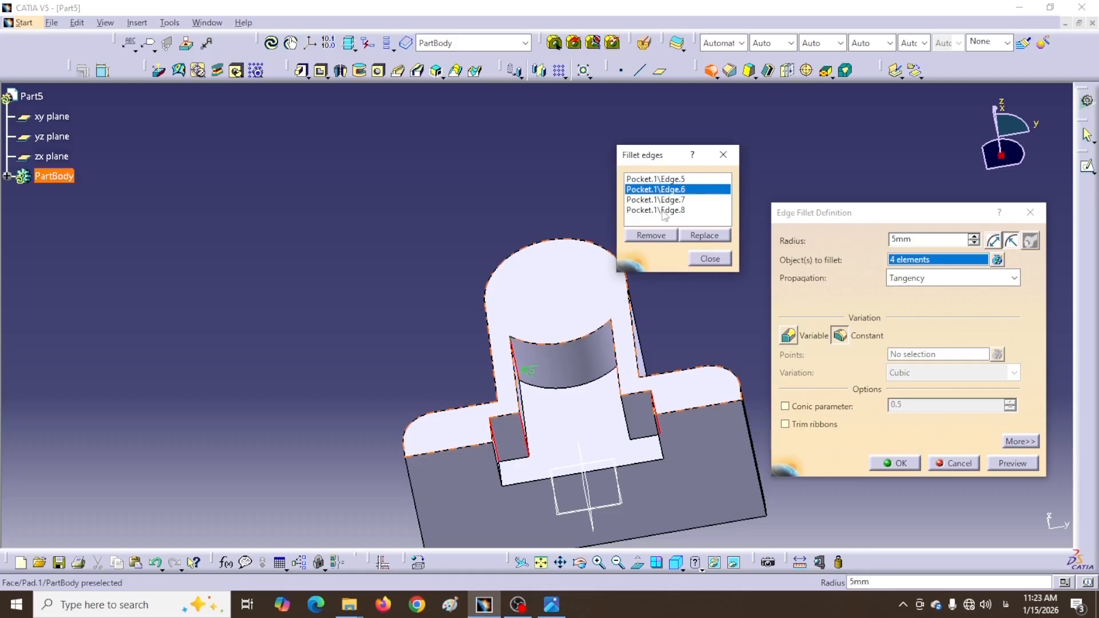
click(703, 236)
middle_drag(311, 373, 431, 364)
middle_drag(530, 312, 582, 327)
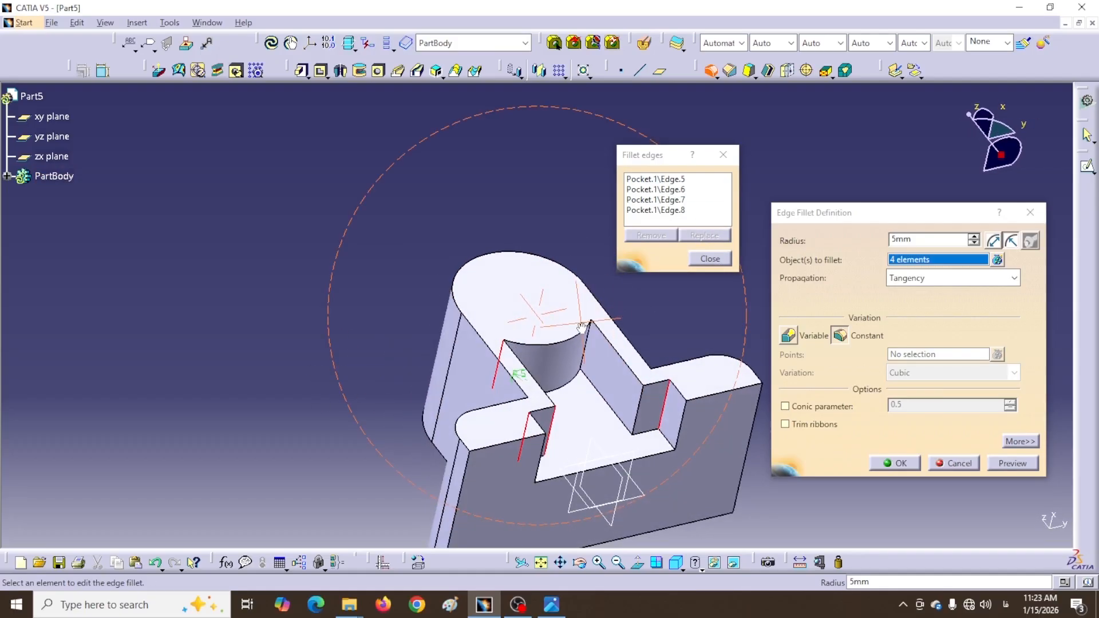
click(590, 365)
middle_drag(704, 314, 621, 327)
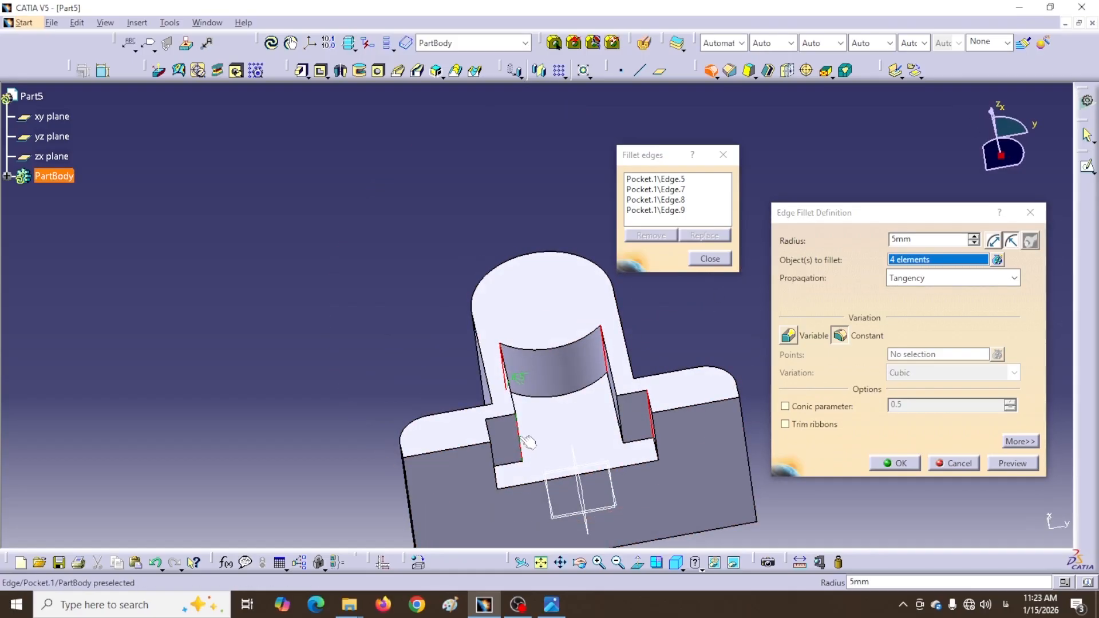
click(668, 199)
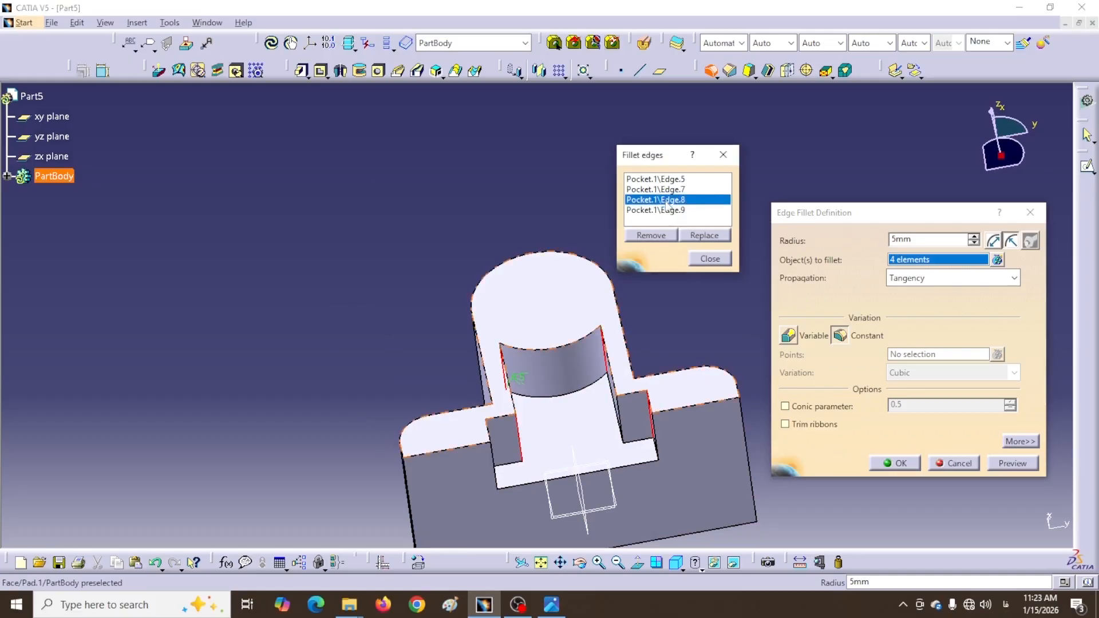
click(694, 332)
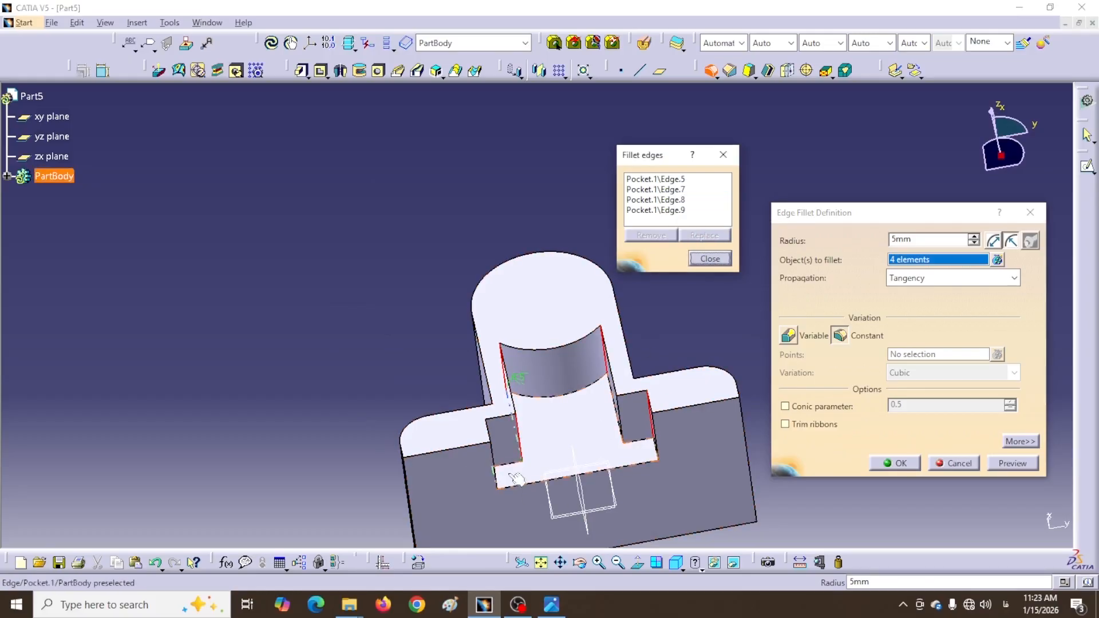
middle_drag(684, 308, 647, 340)
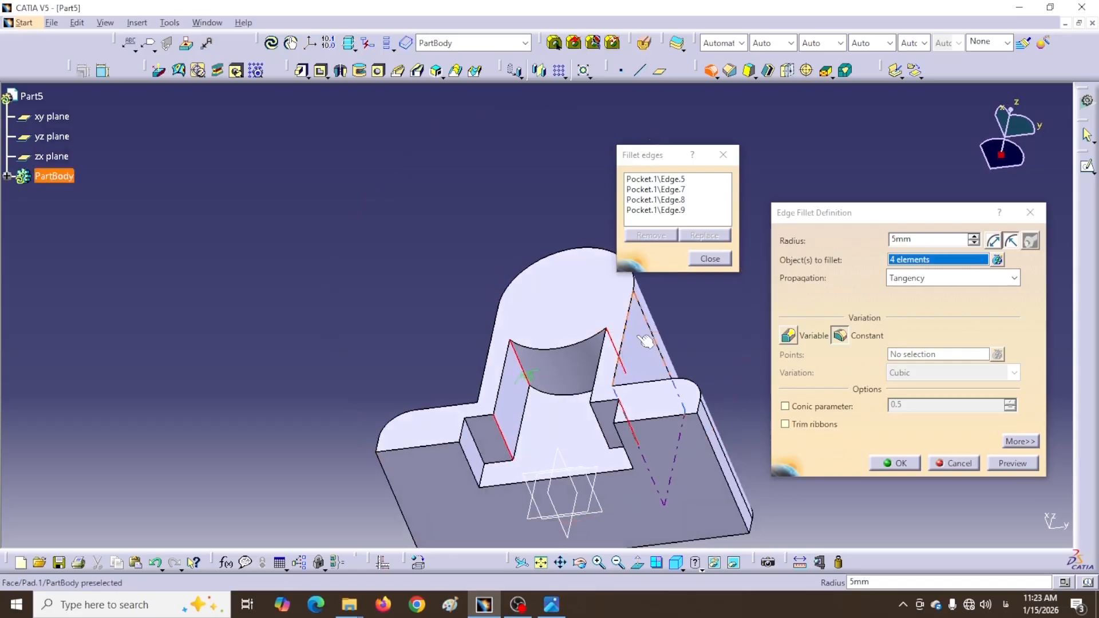
click(483, 453)
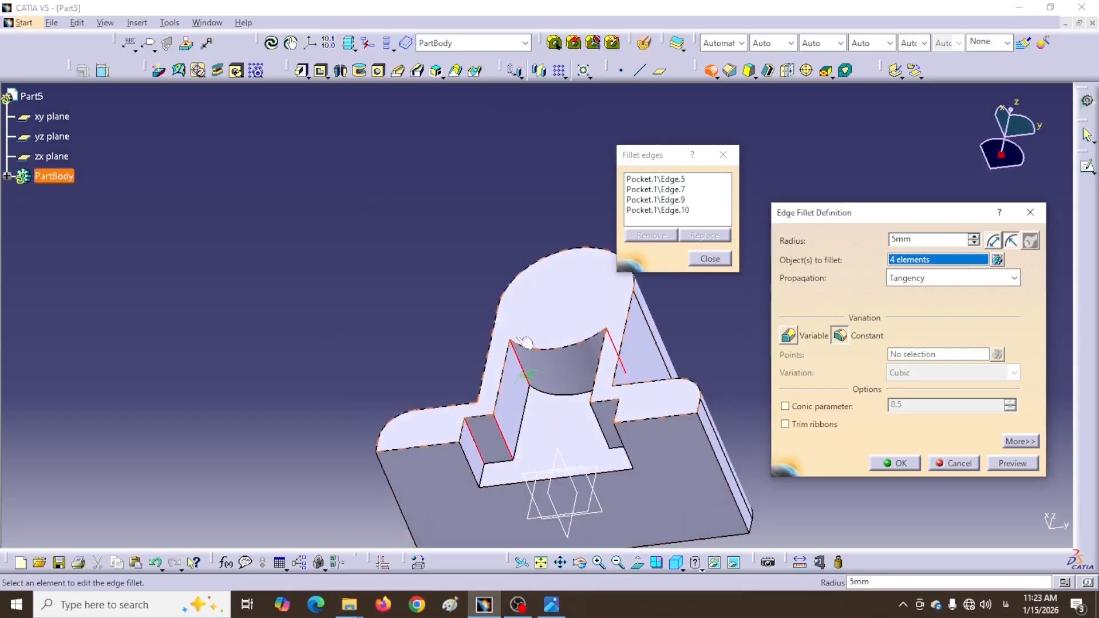
middle_drag(424, 327, 505, 324)
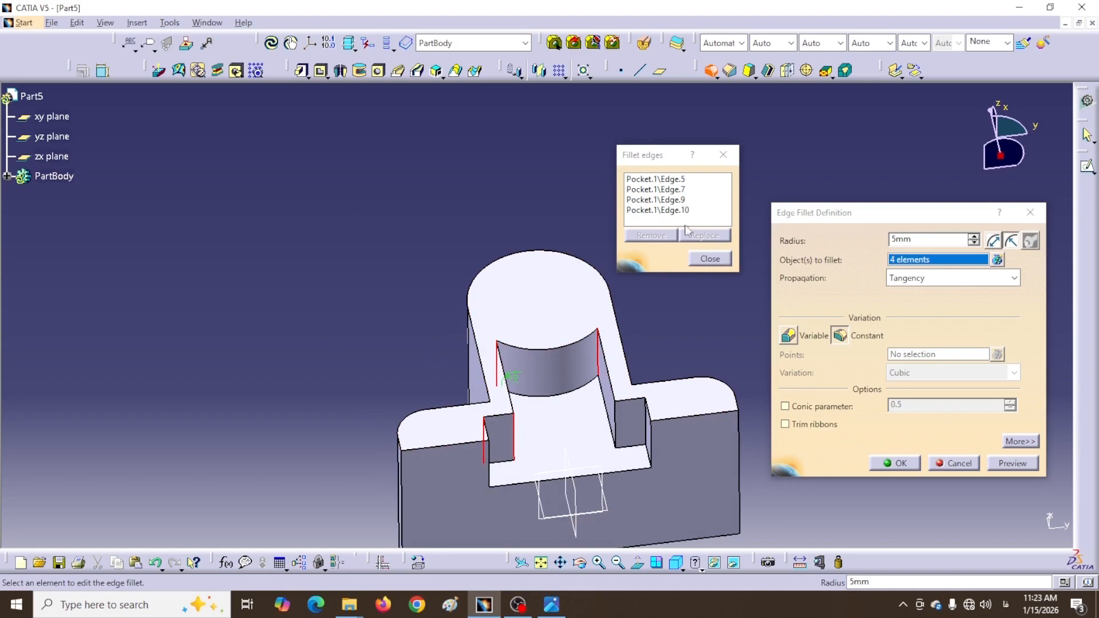
Replace Edge.7 with the right vertical pocket edge and apply the fillet at 4mm radius
click(661, 190)
click(712, 240)
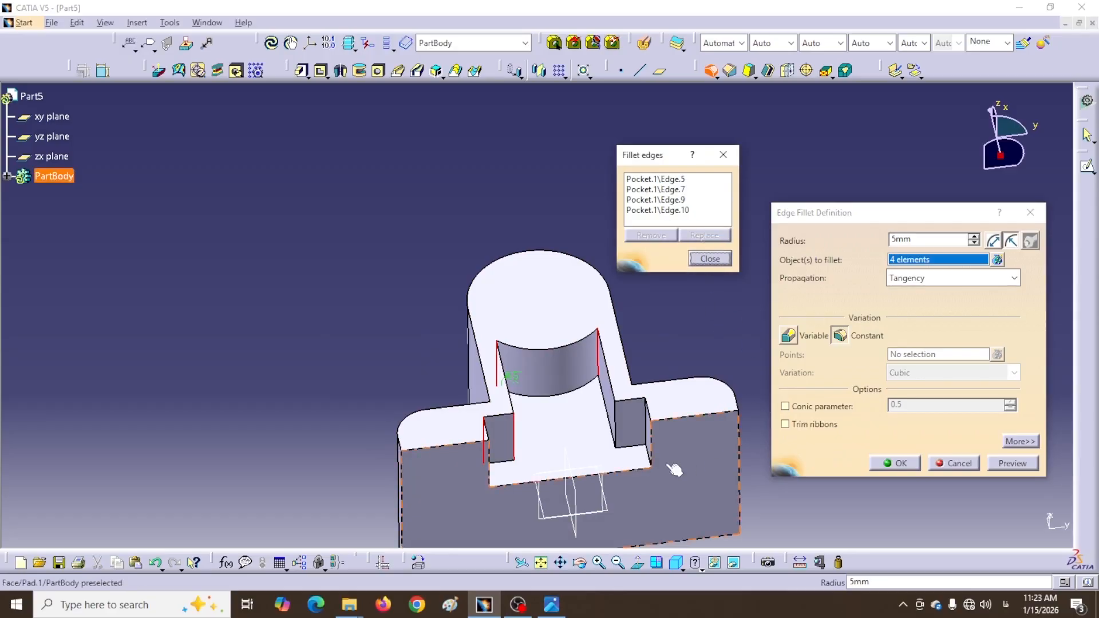
click(652, 436)
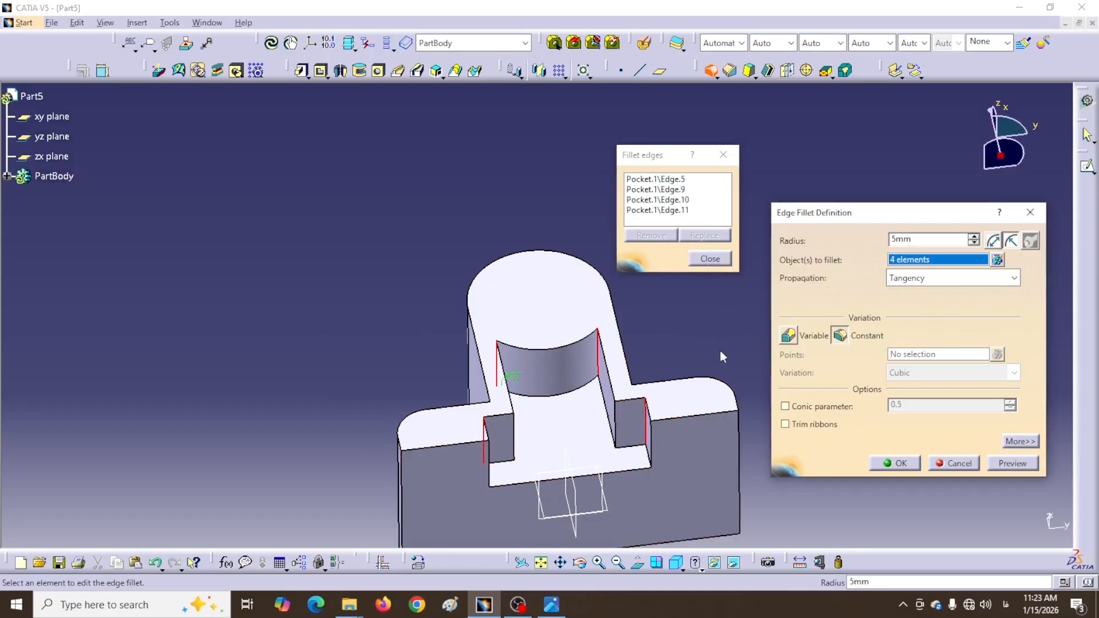
middle_drag(699, 359, 676, 372)
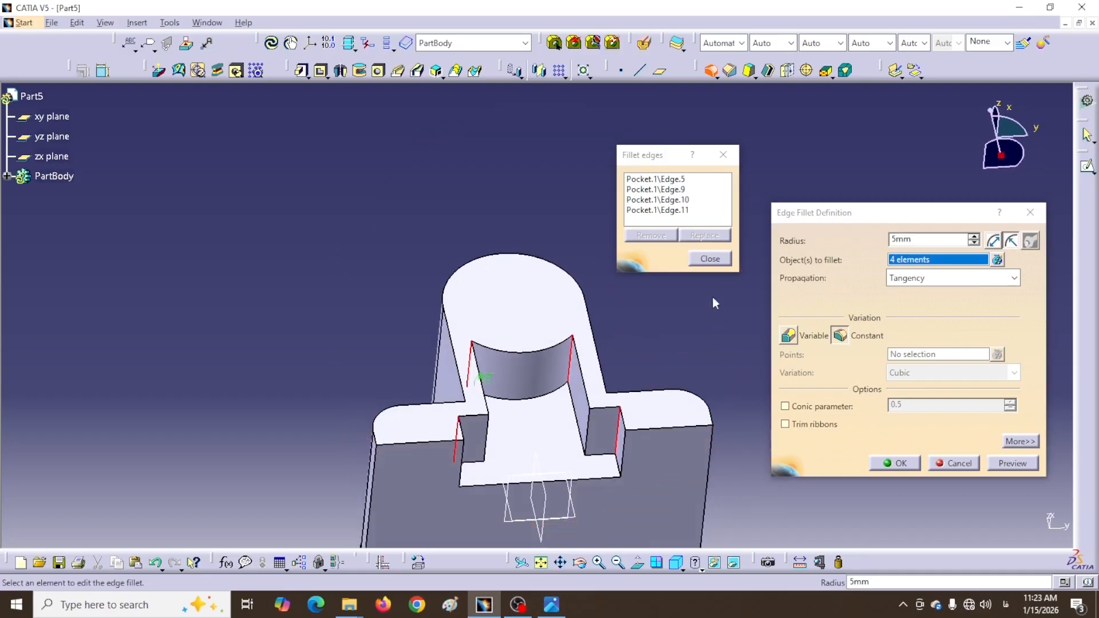
click(710, 259)
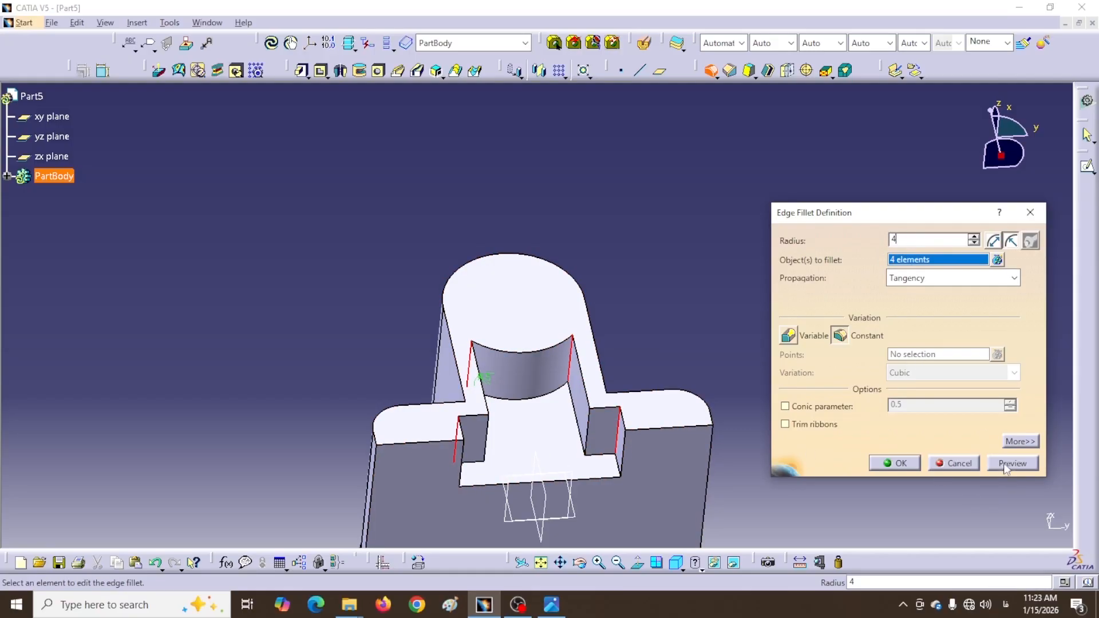
click(895, 463)
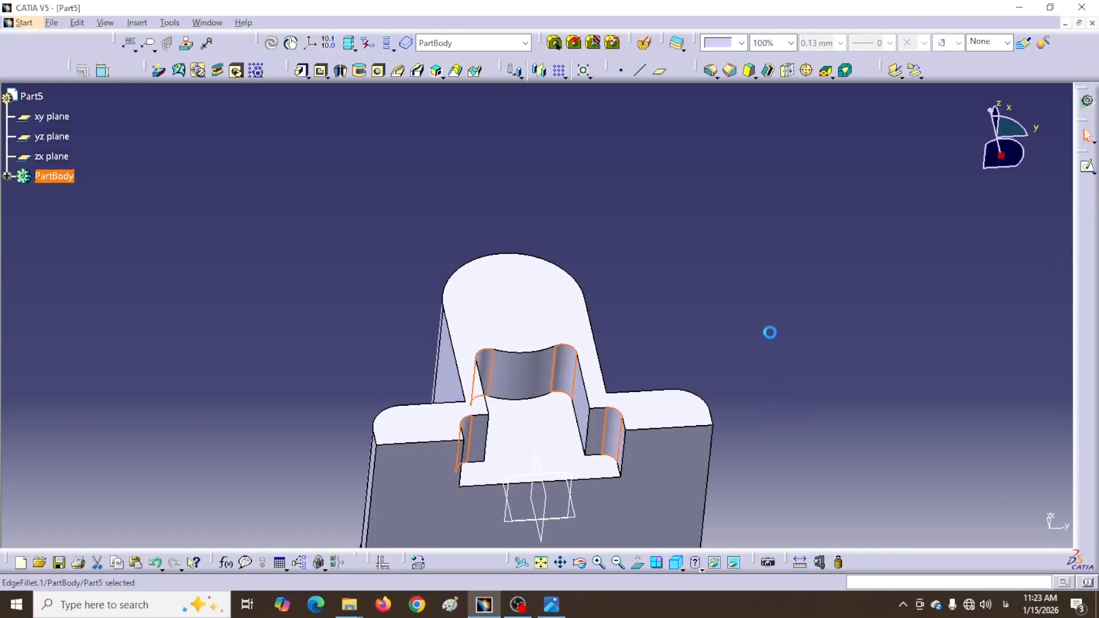
middle_drag(770, 331, 719, 275)
click(712, 309)
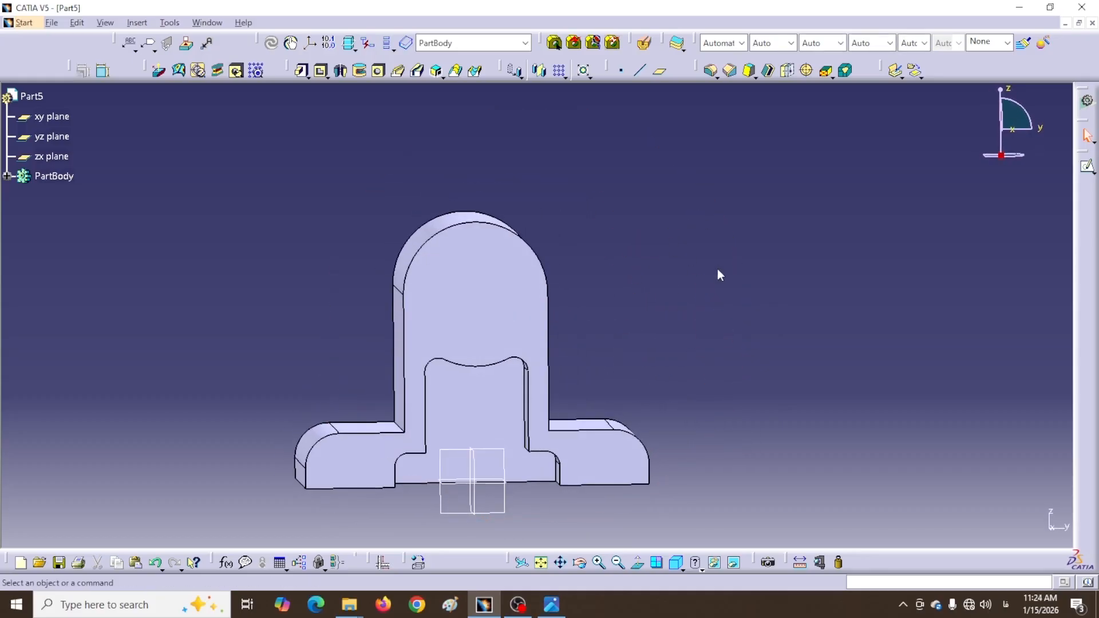
Cut a 30mm Up To Next hole into the rounded top boss face
click(379, 72)
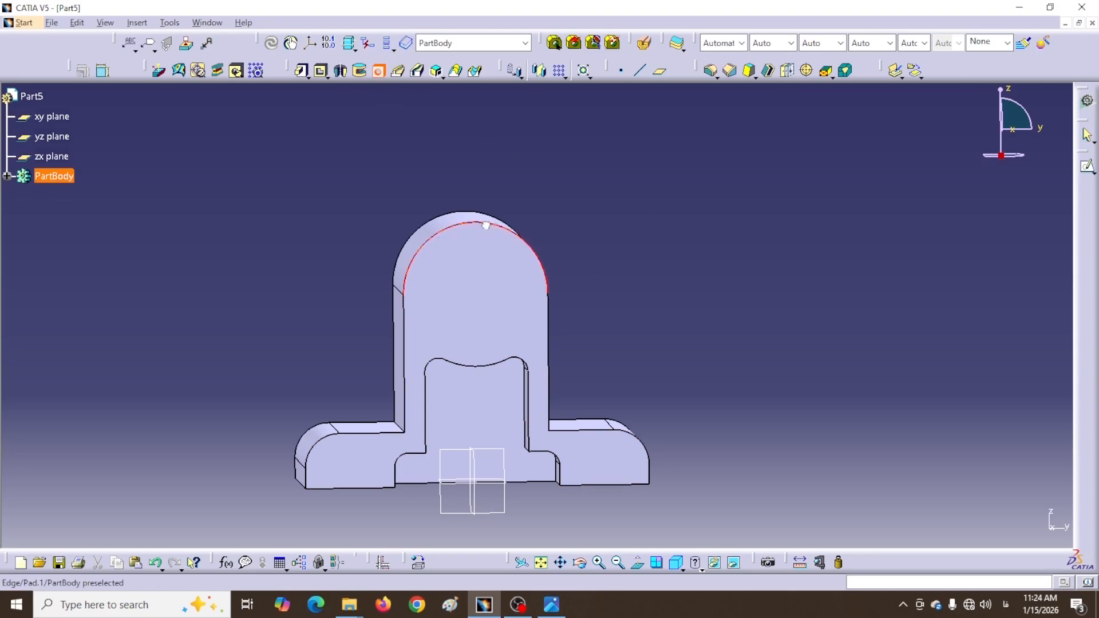
click(484, 292)
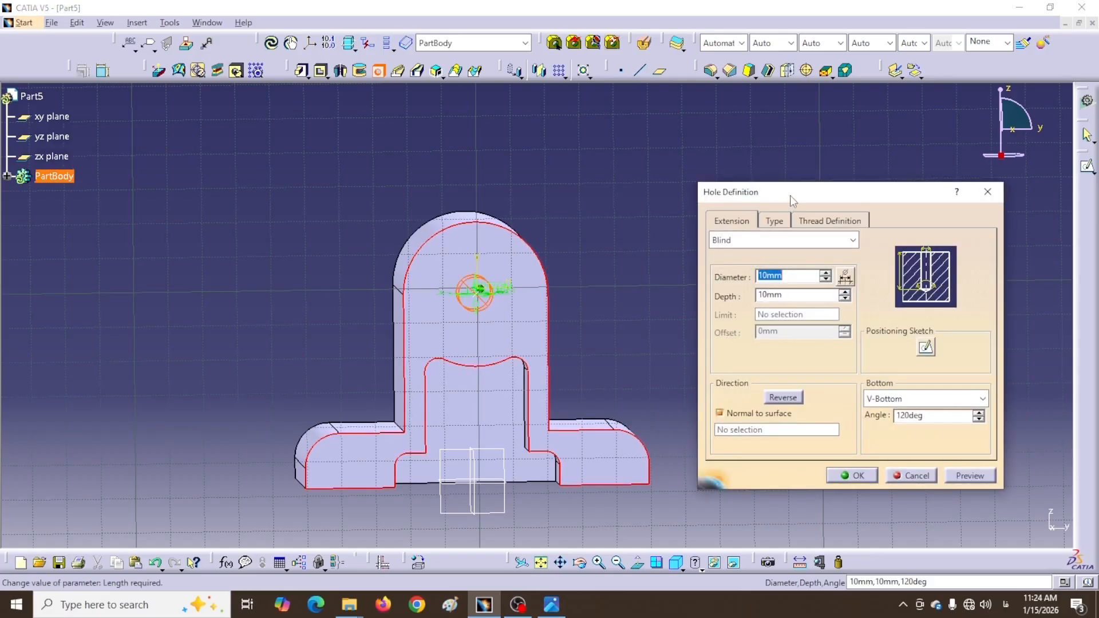
drag(790, 194, 828, 196)
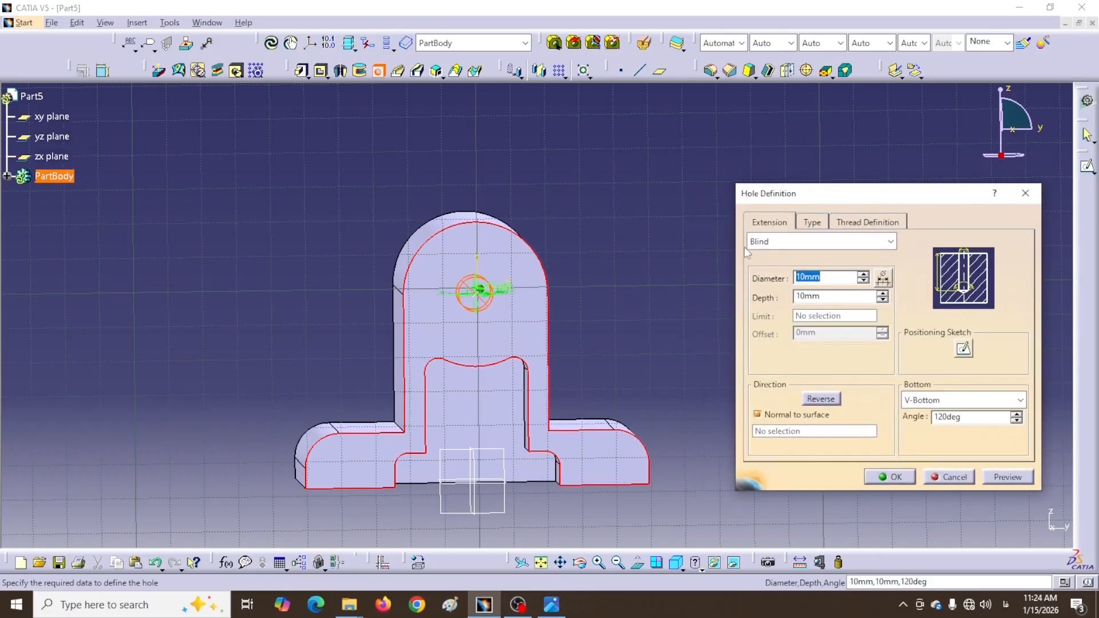
click(891, 241)
click(764, 272)
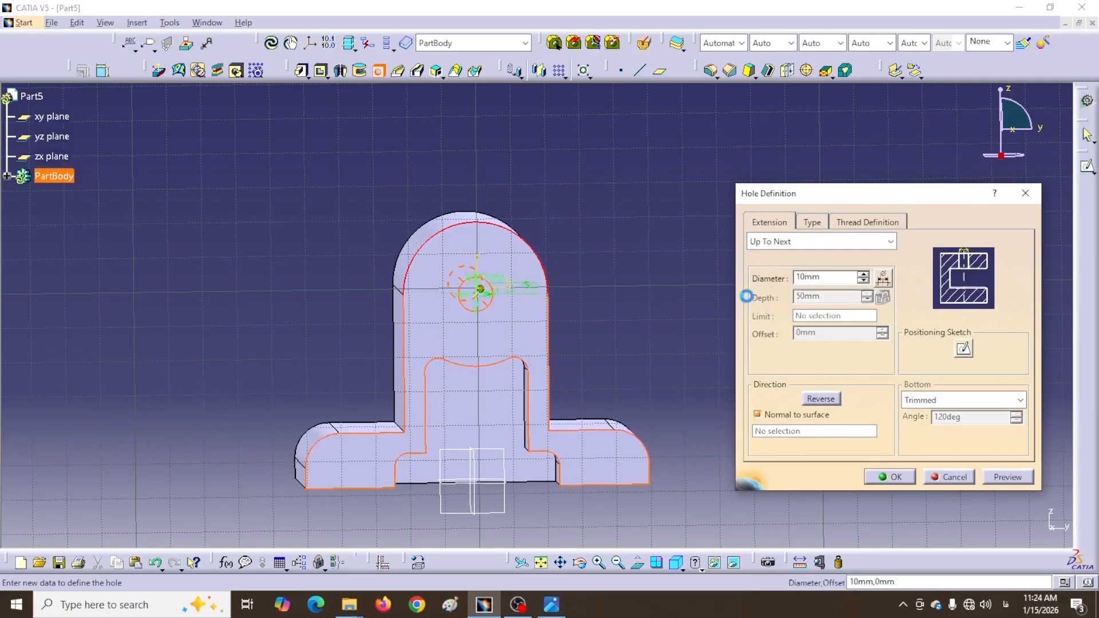
double_click(828, 277)
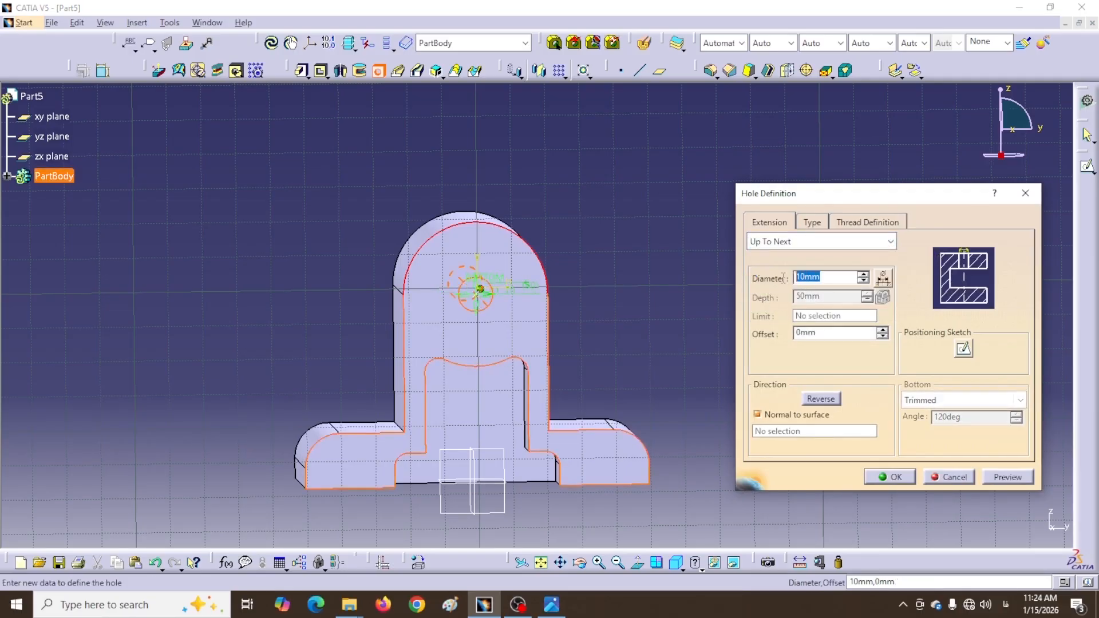
text(30)
click(890, 476)
middle_drag(710, 295, 515, 171)
Measure and keep the 56mm distance from the base edge to the hole axis
click(800, 567)
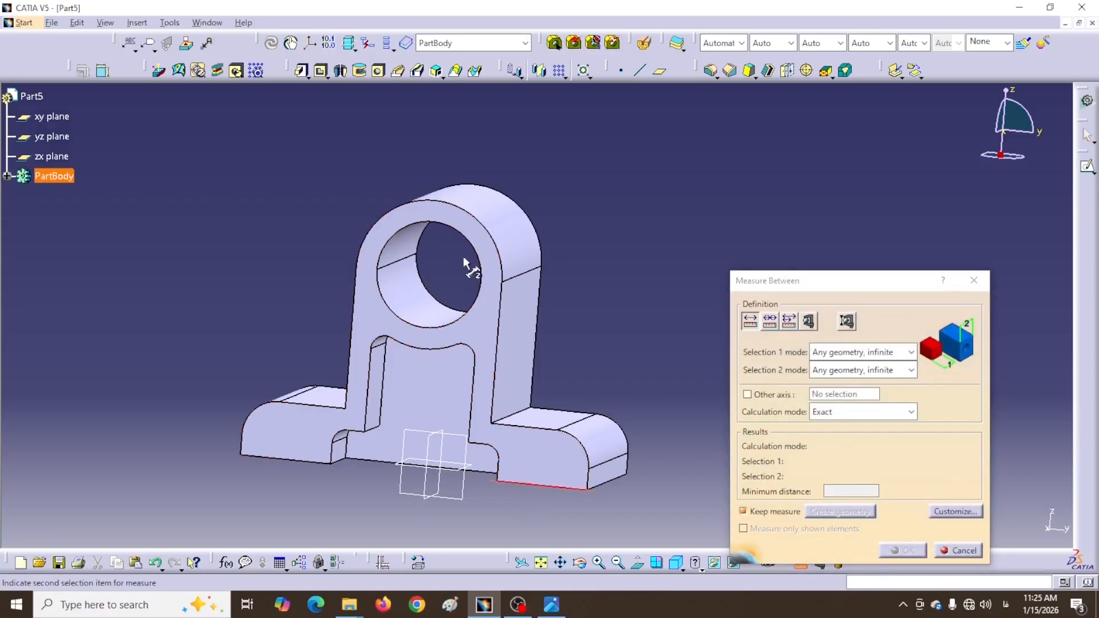
click(414, 291)
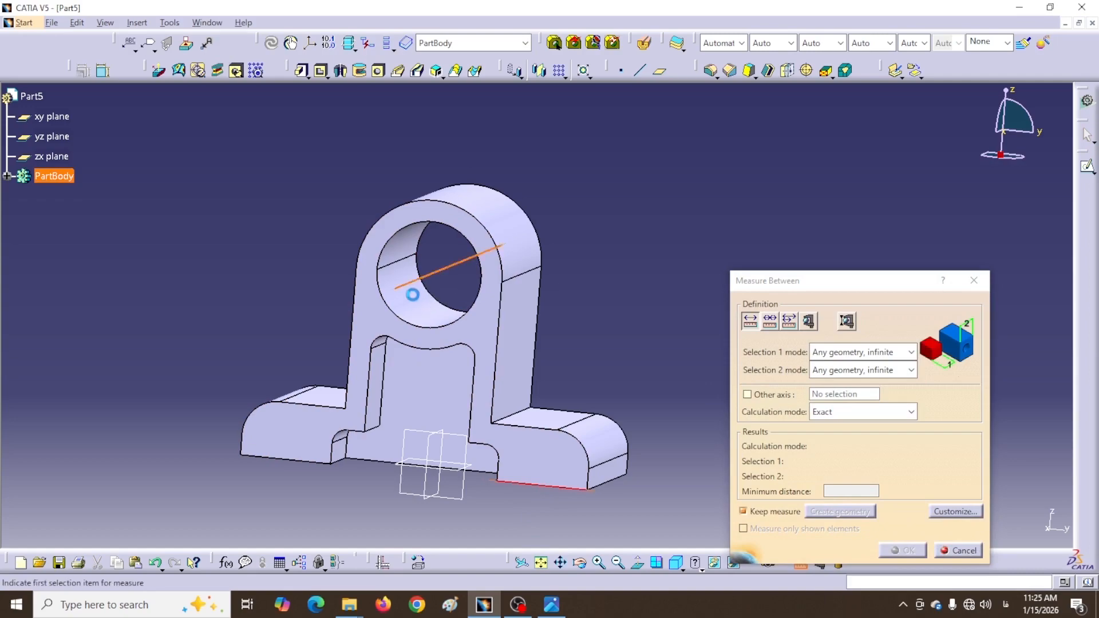
drag(627, 390, 607, 332)
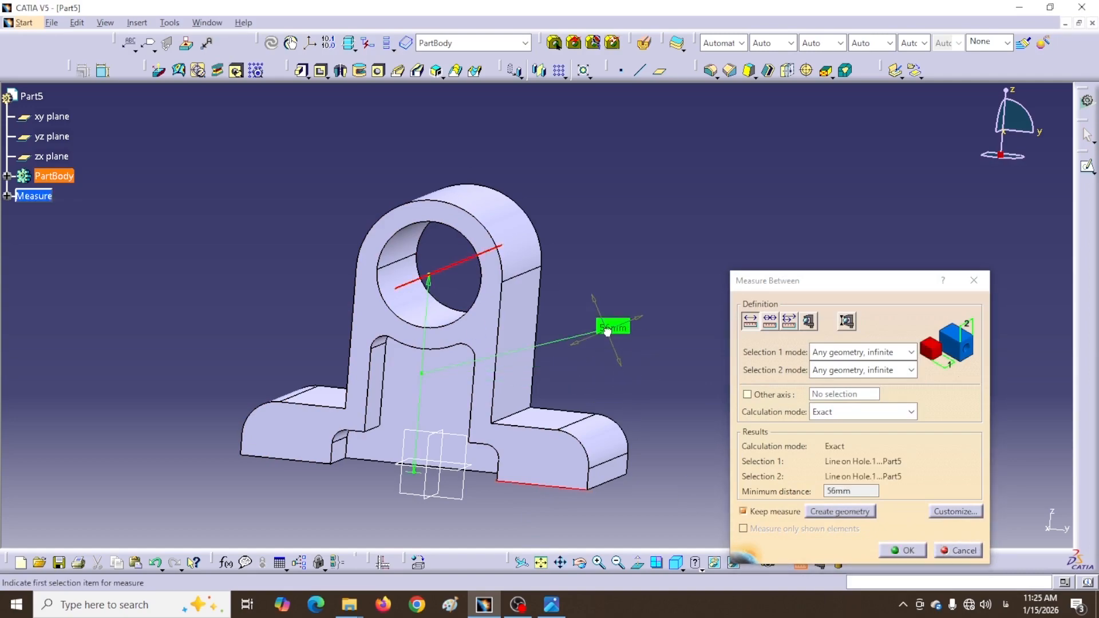
click(904, 550)
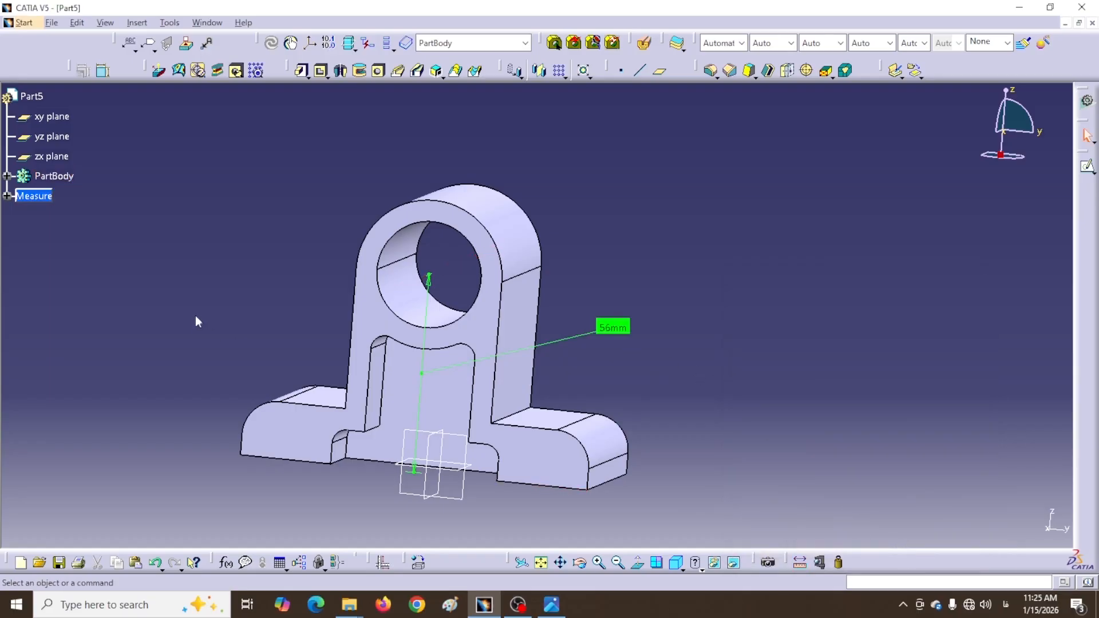
middle_drag(196, 321, 656, 204)
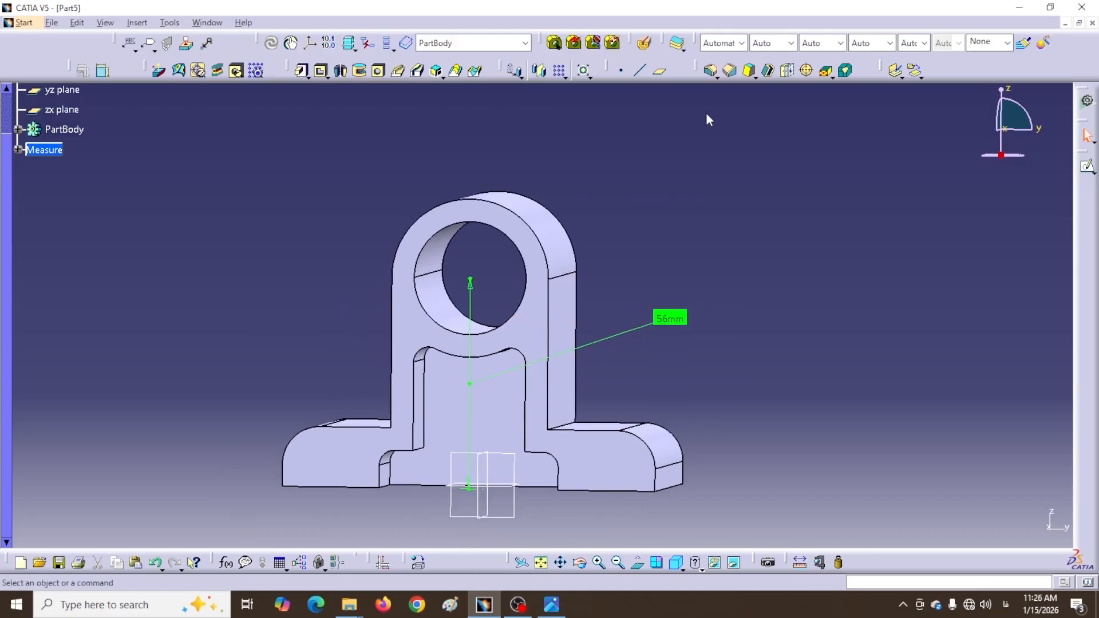
Create an Offset from plane reference plane based on the xy plane
click(664, 77)
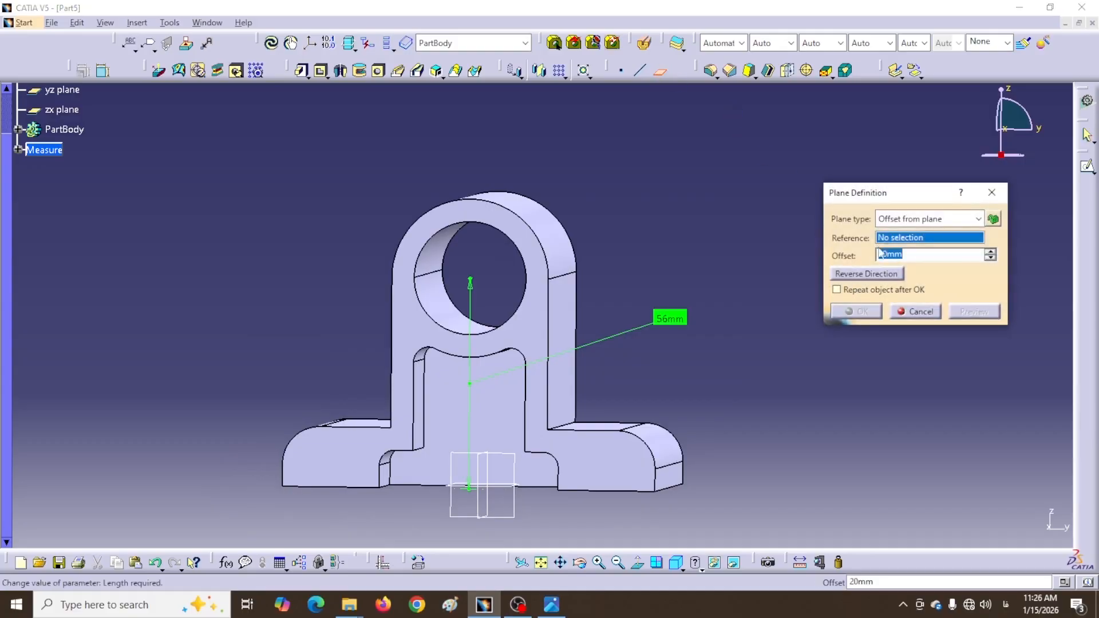
drag(897, 201, 859, 210)
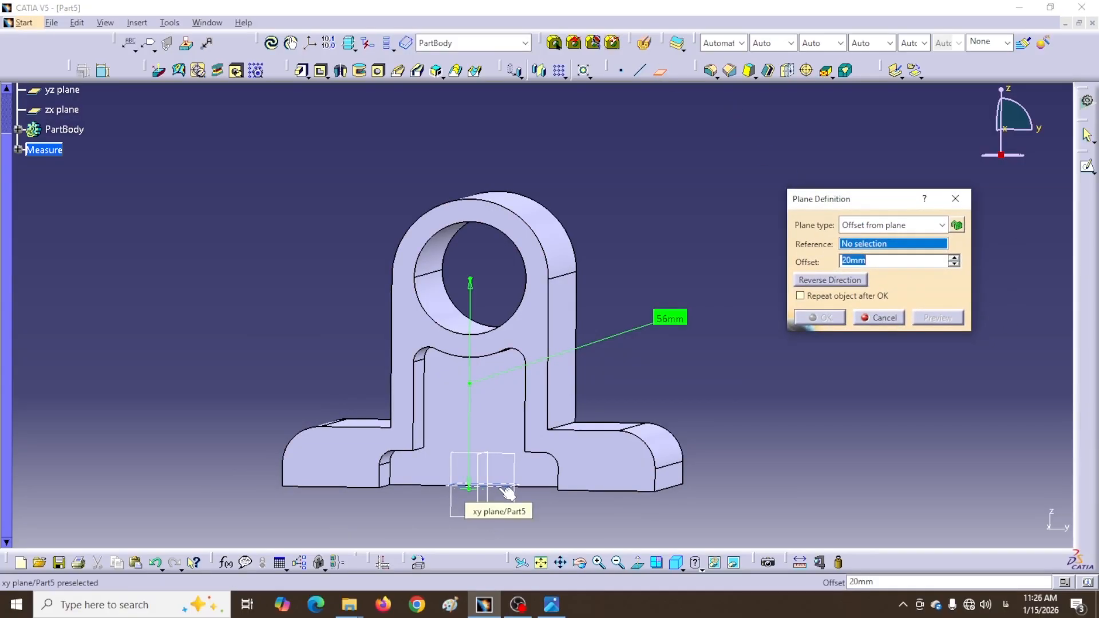
scroll(108, 331, up, 3)
scroll(108, 331, down, 1)
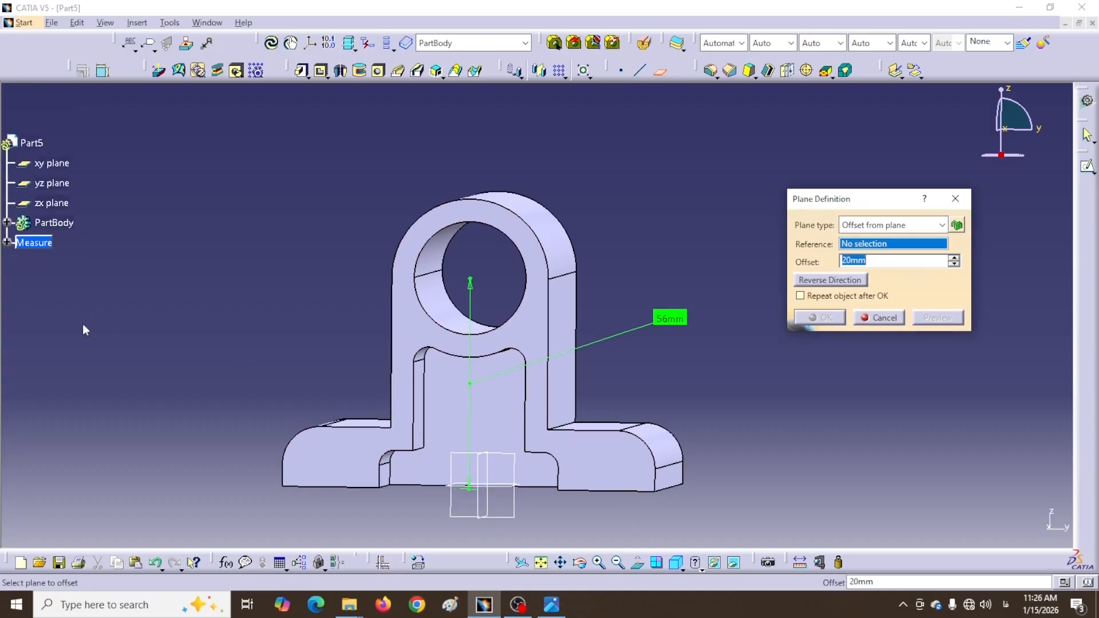
click(514, 489)
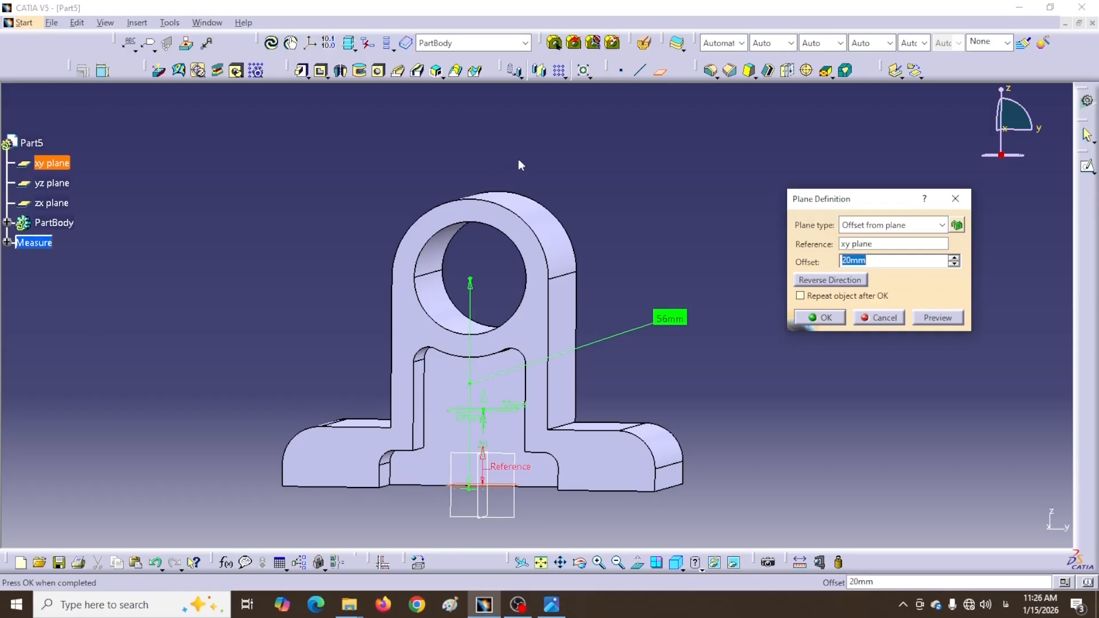
double_click(861, 260)
text(80)
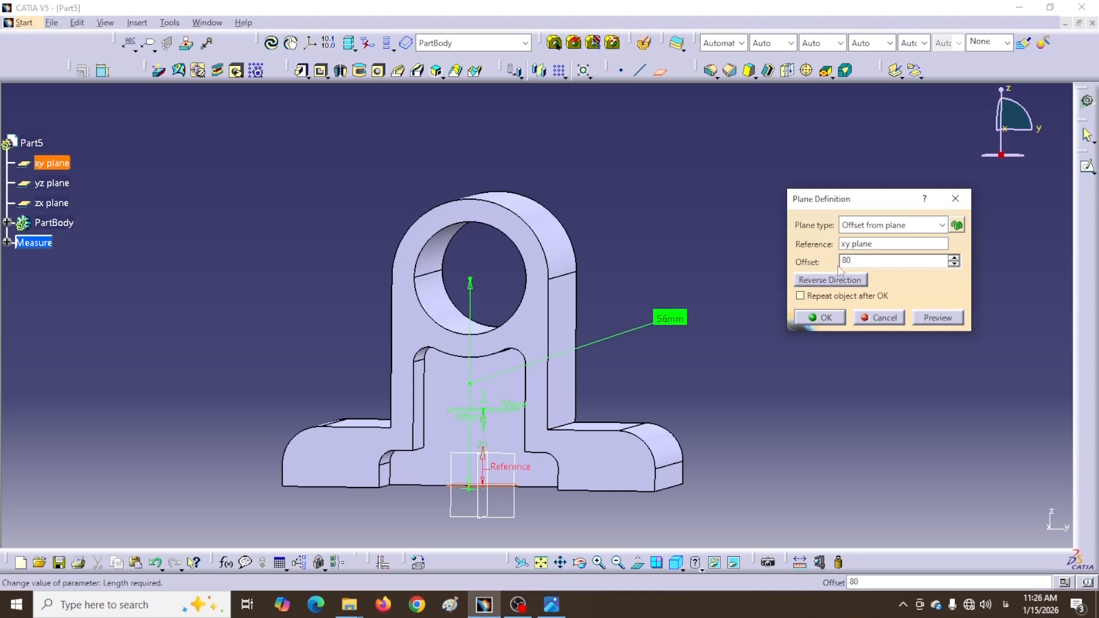
click(825, 321)
middle_drag(354, 269, 381, 257)
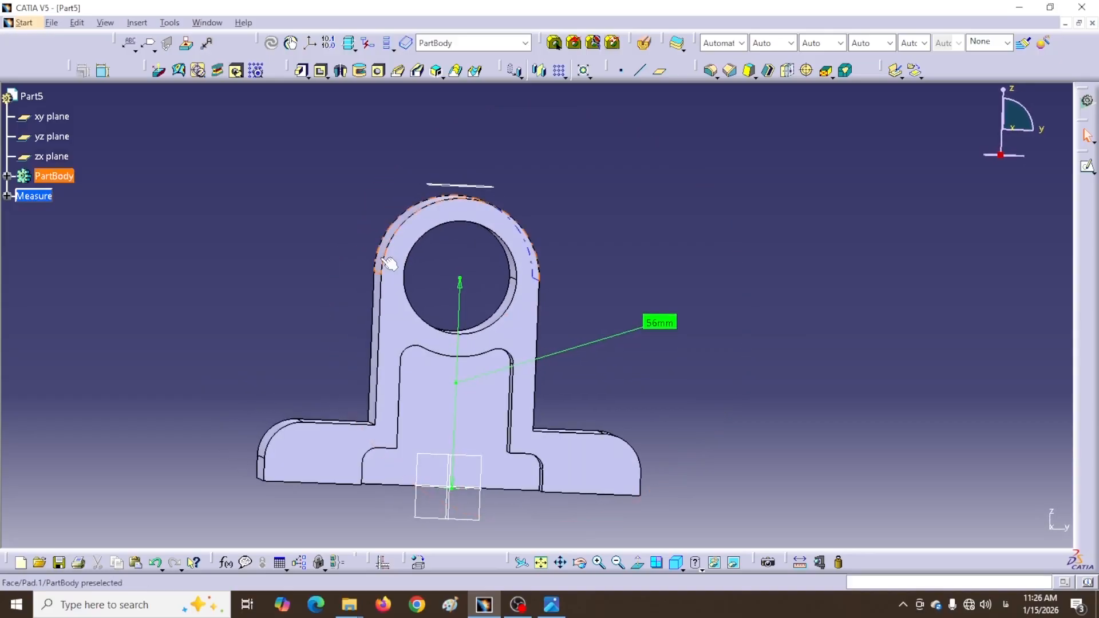
Edit the plane's offset to 77mm, then to 80mm, and open a sketch on it
double_click(468, 184)
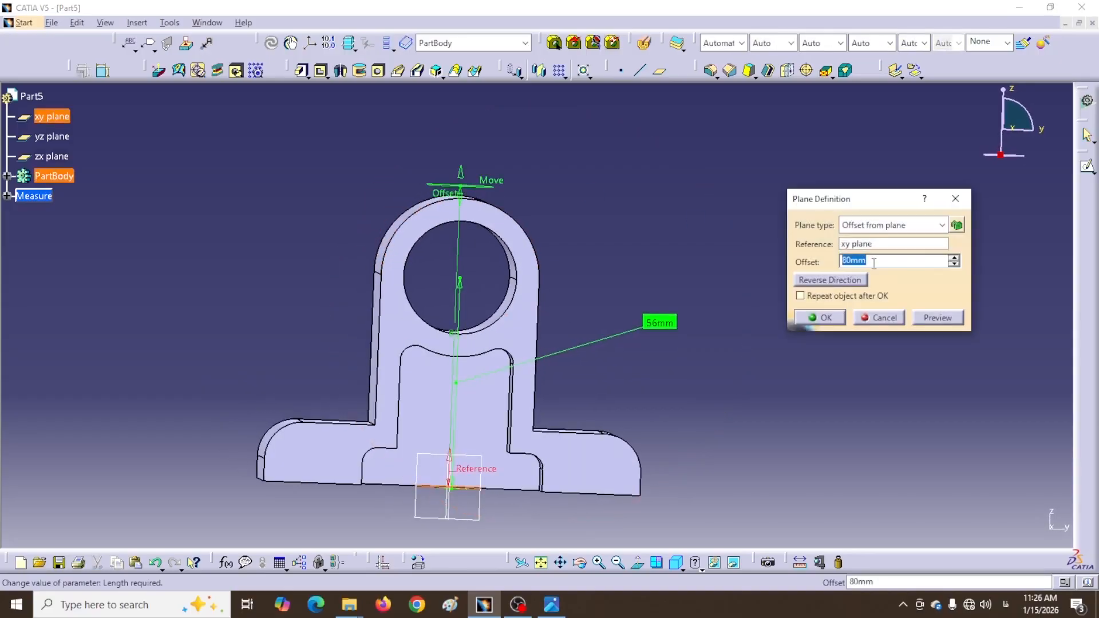
text(77)
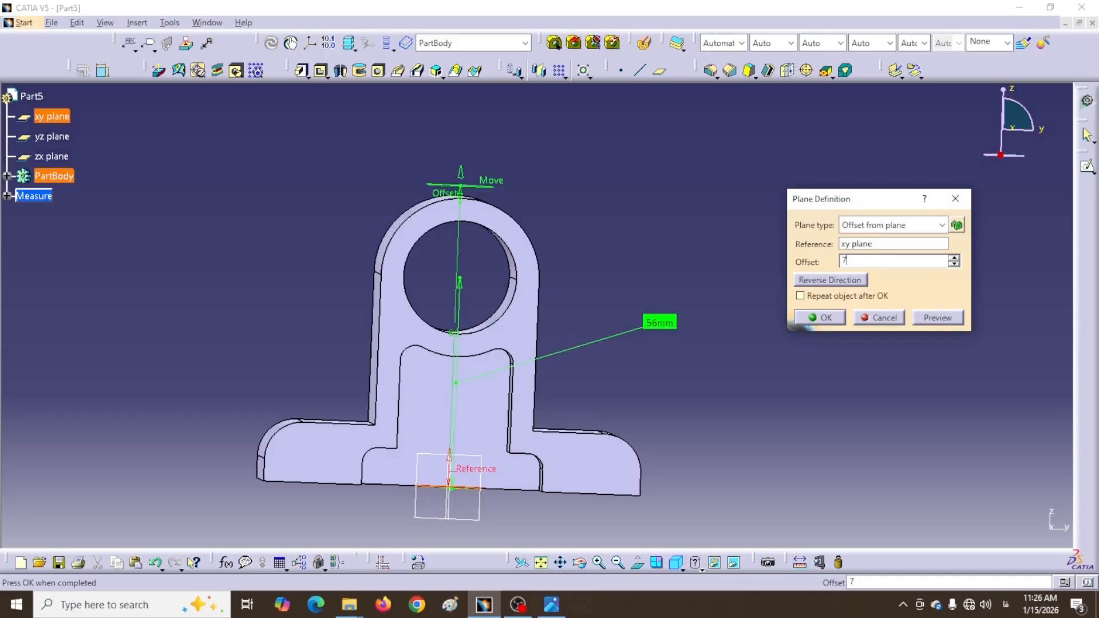
key(Return)
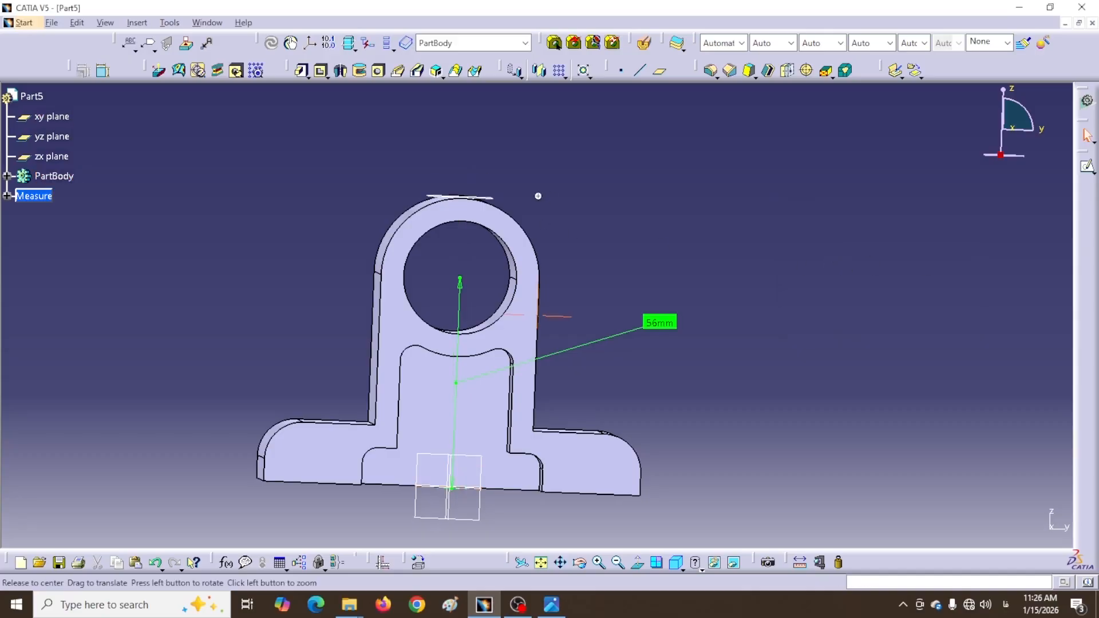
middle_drag(537, 194, 523, 223)
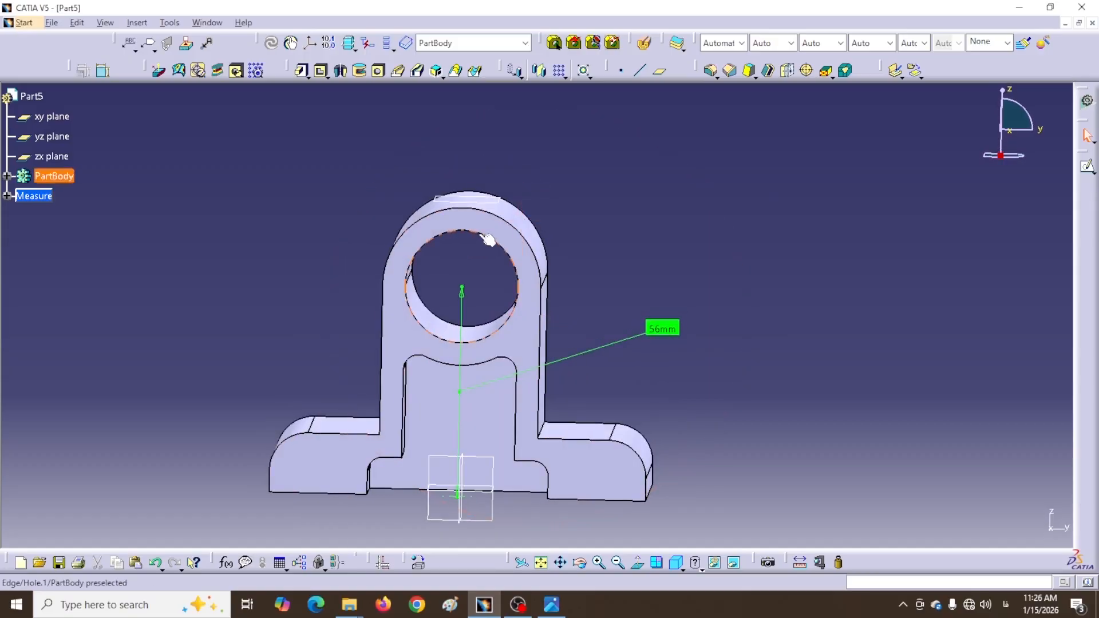
double_click(491, 203)
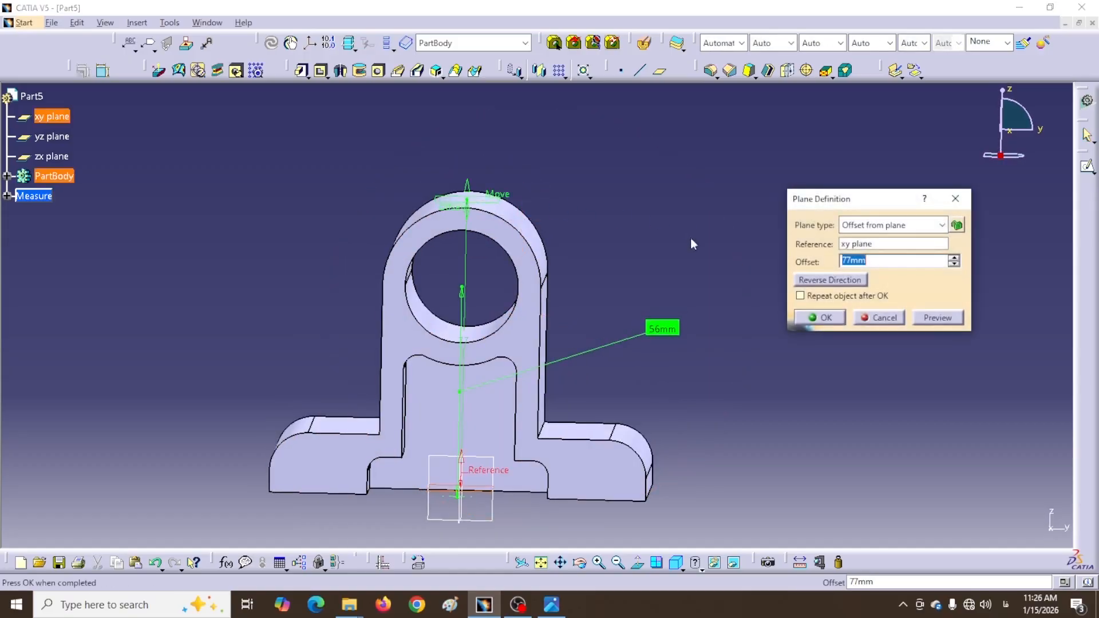
text(80)
key(Return)
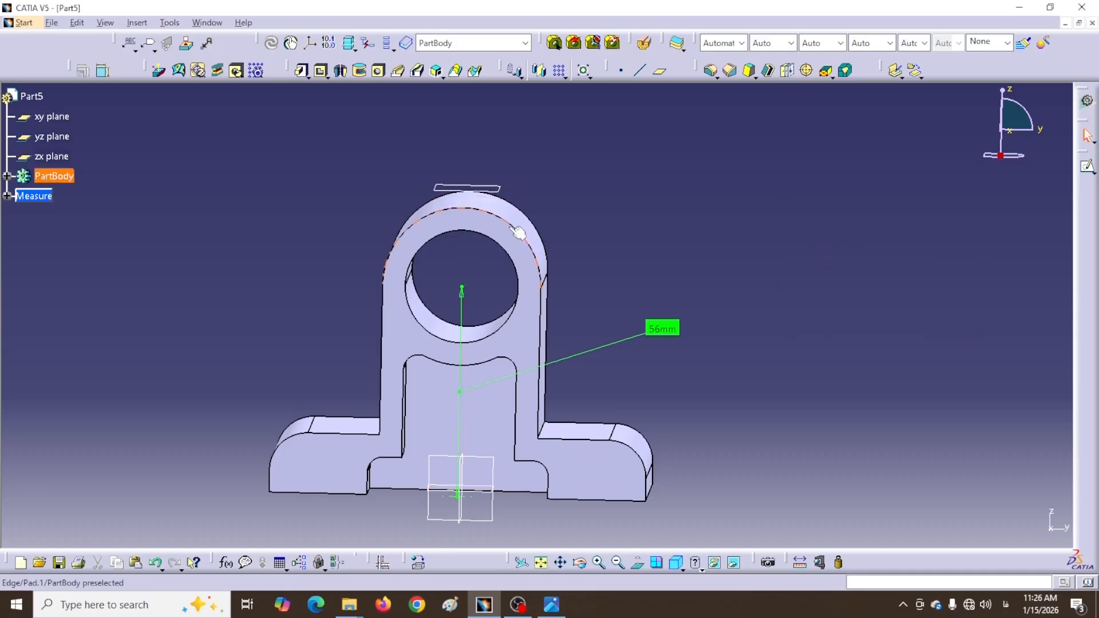
click(505, 193)
click(1087, 166)
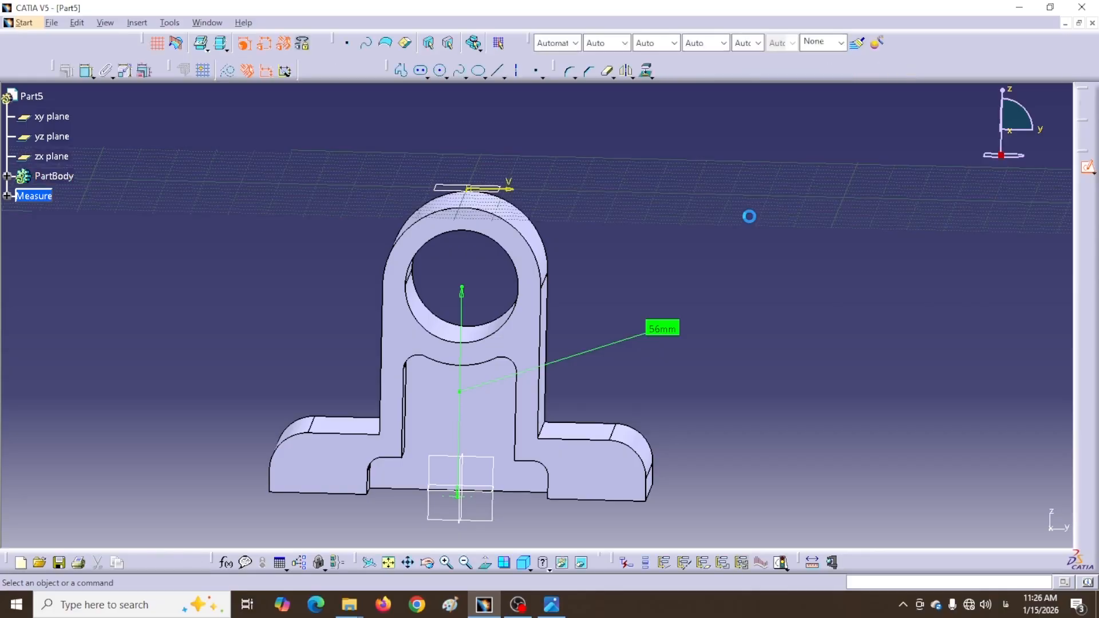
Draw a circle centred on the sketch origin, constrain its radius to 7 mm, and exit the sketch
mouse_move(610, 275)
middle_down()
mouse_move(646, 246)
mouse_move(712, 221)
middle_up()
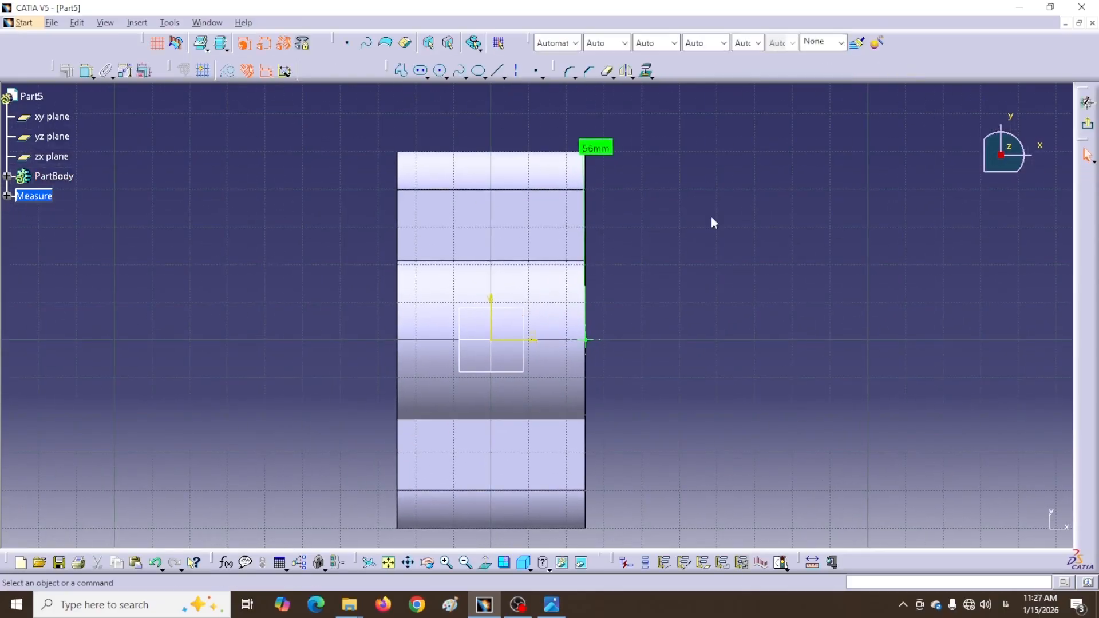
click(439, 74)
click(491, 339)
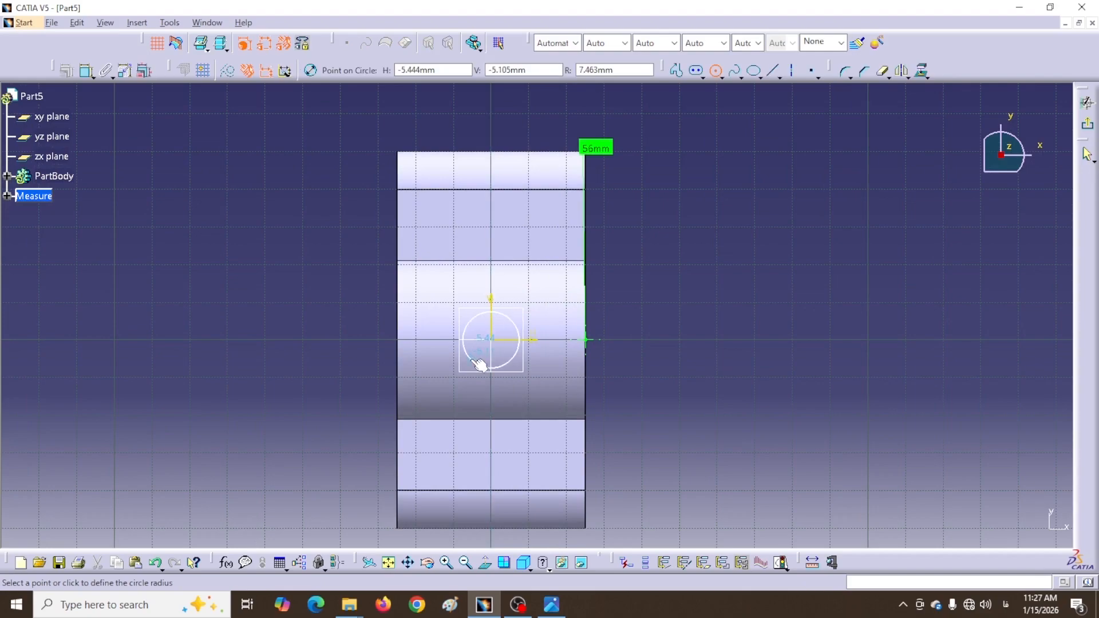
click(480, 364)
click(86, 72)
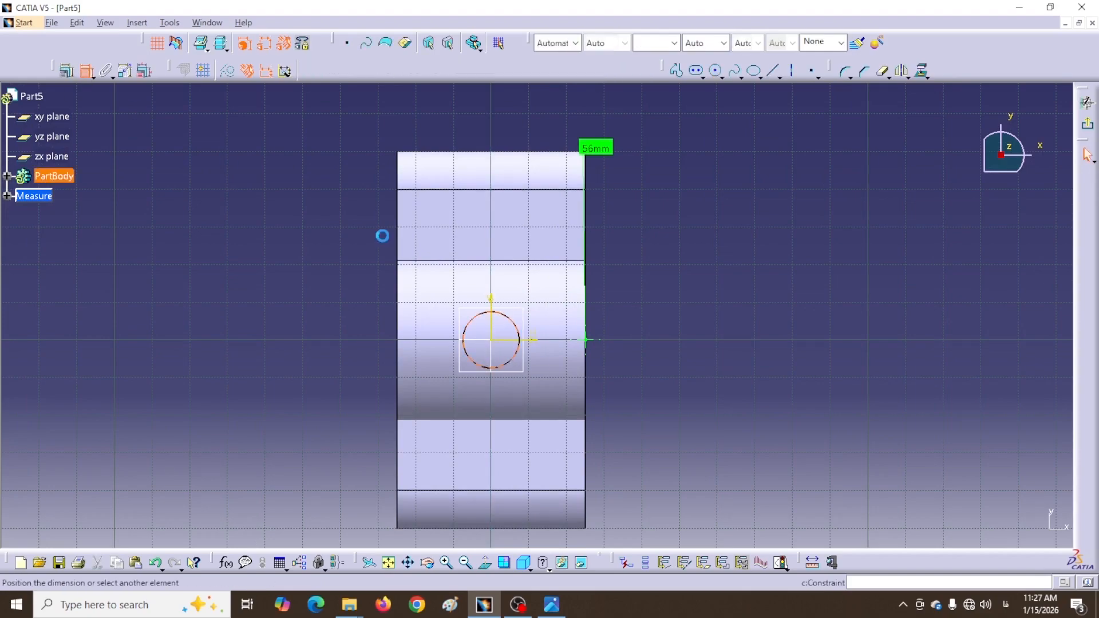
click(649, 273)
double_click(649, 273)
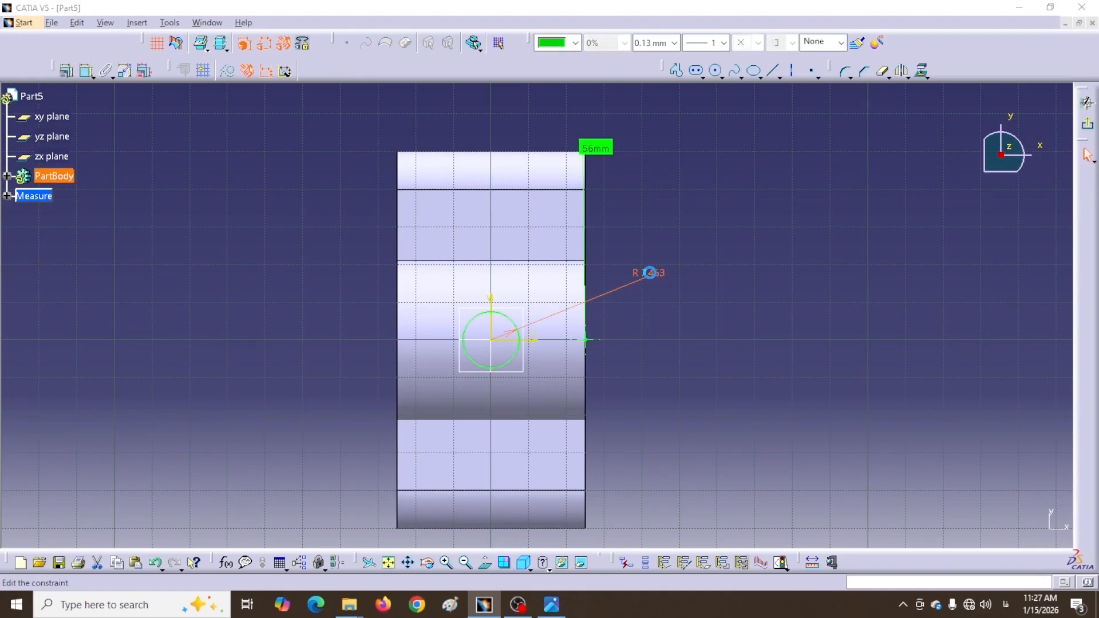
text(7)
key(Return)
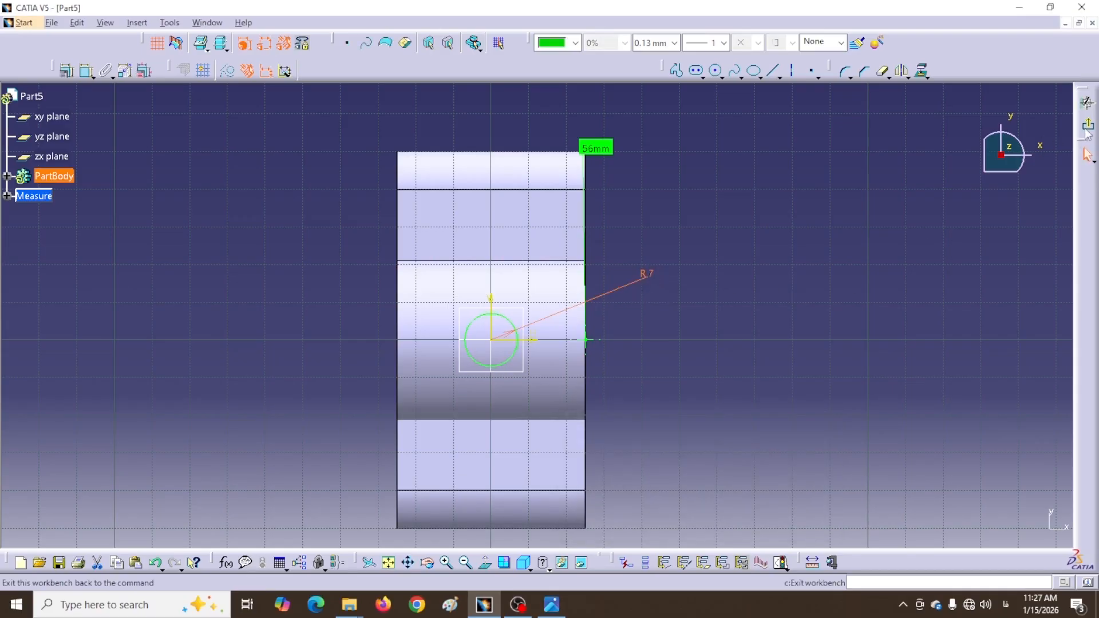
click(1087, 123)
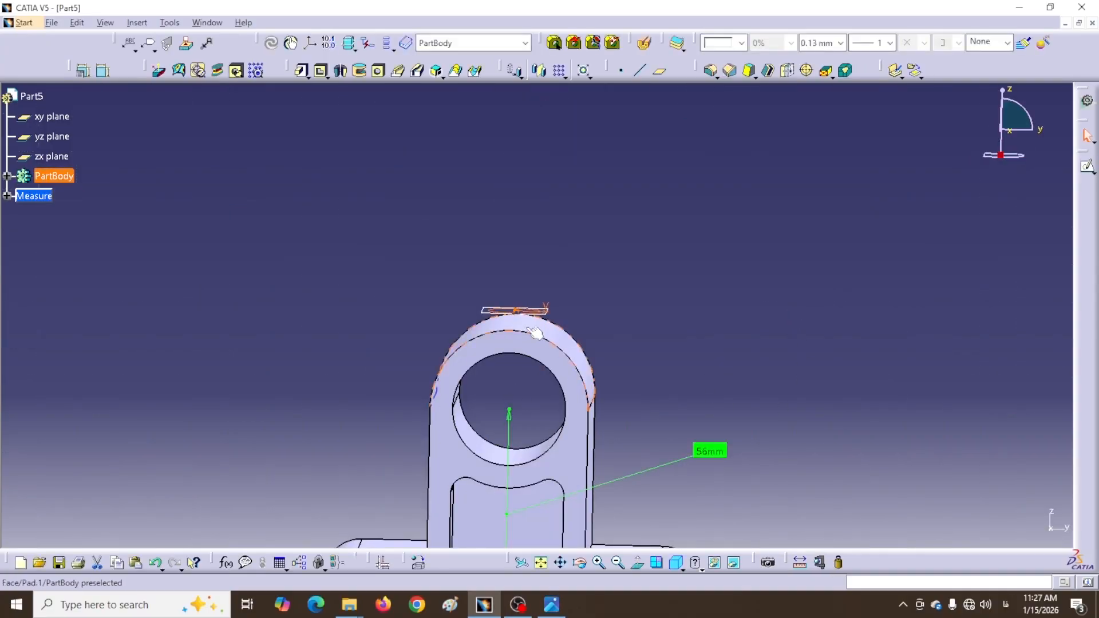
Pad the circle sketch Up to next, with its direction reversed into the part
click(301, 71)
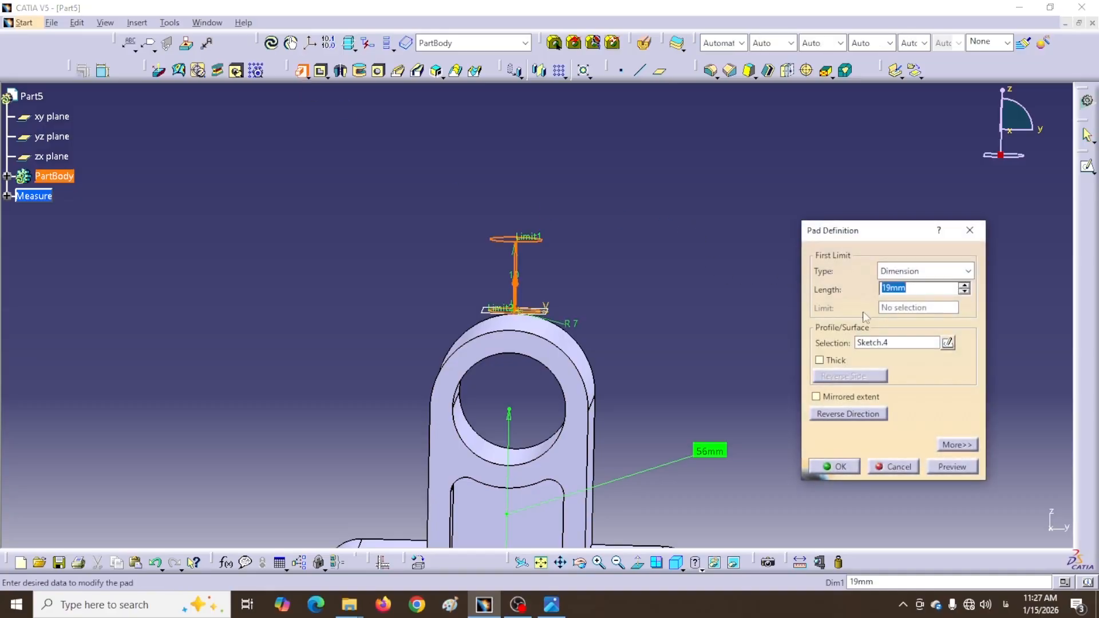
click(966, 272)
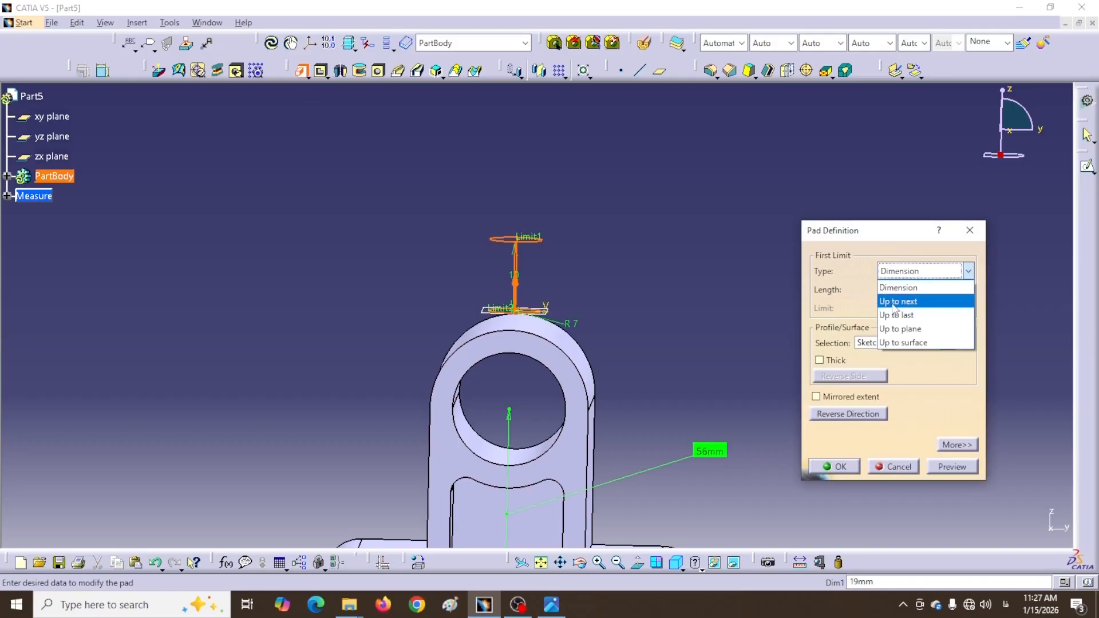
click(895, 301)
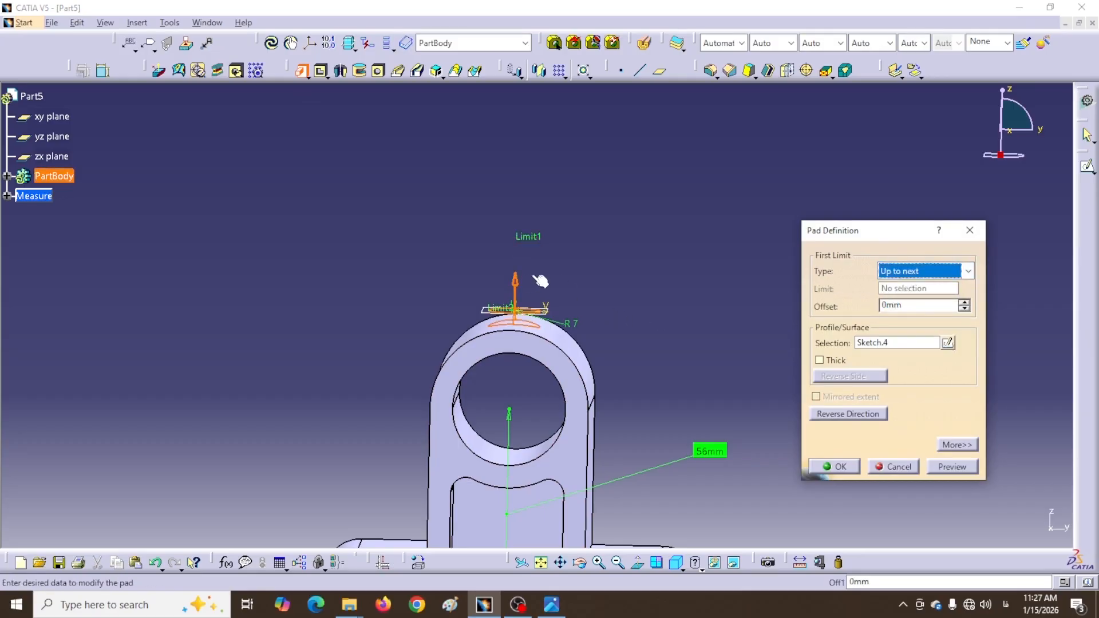
click(515, 286)
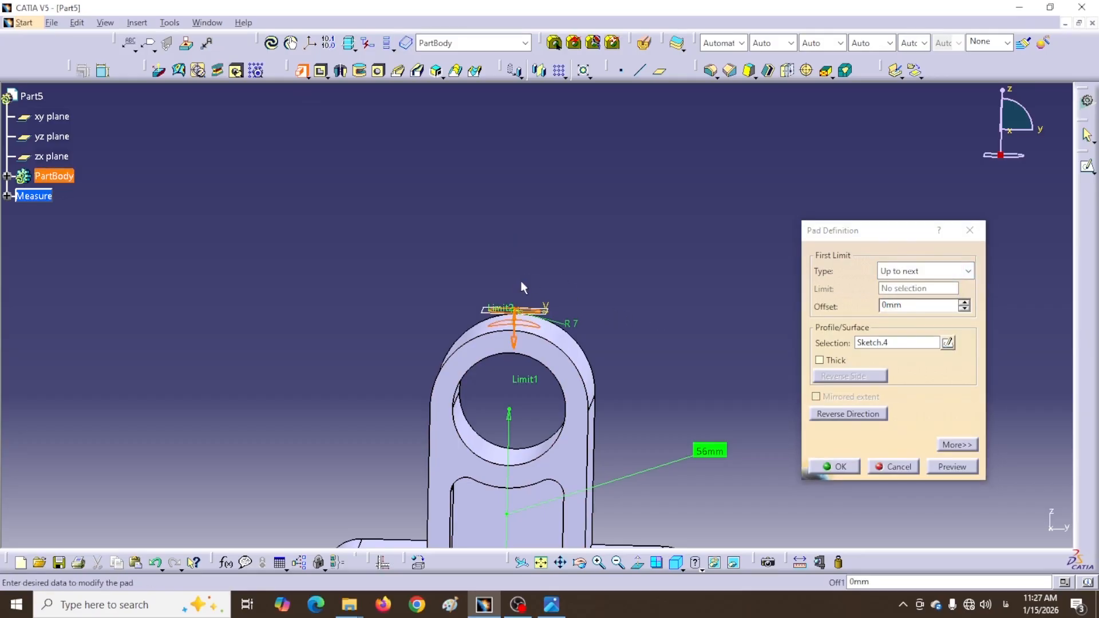
Give the pad a 9 mm Dimension second limit, create it, and orbit to view it
click(954, 447)
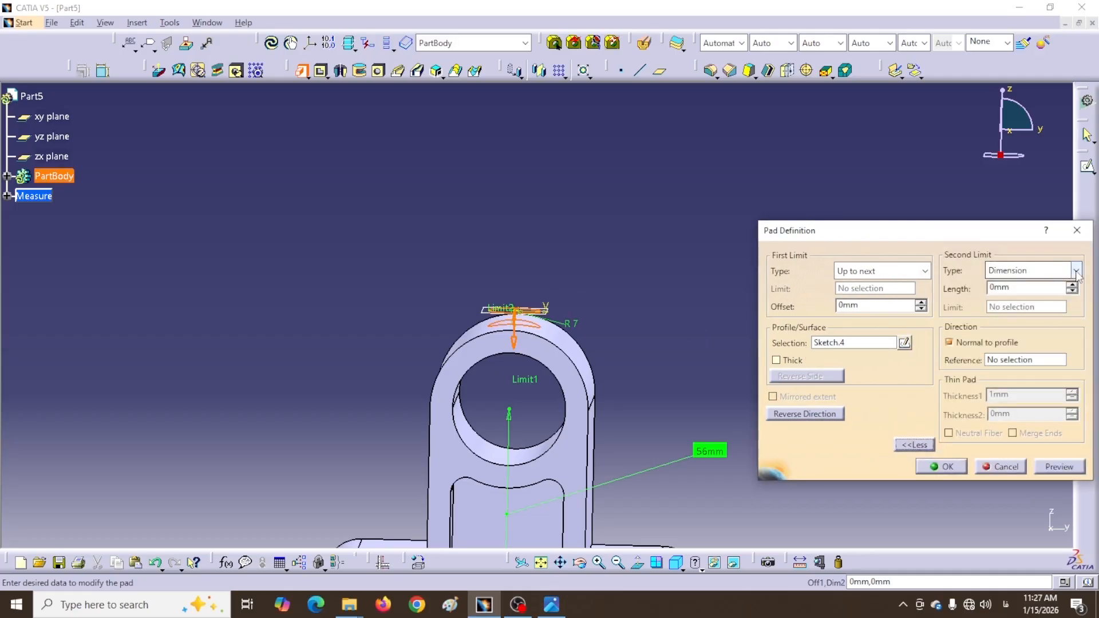
click(1076, 271)
click(1003, 287)
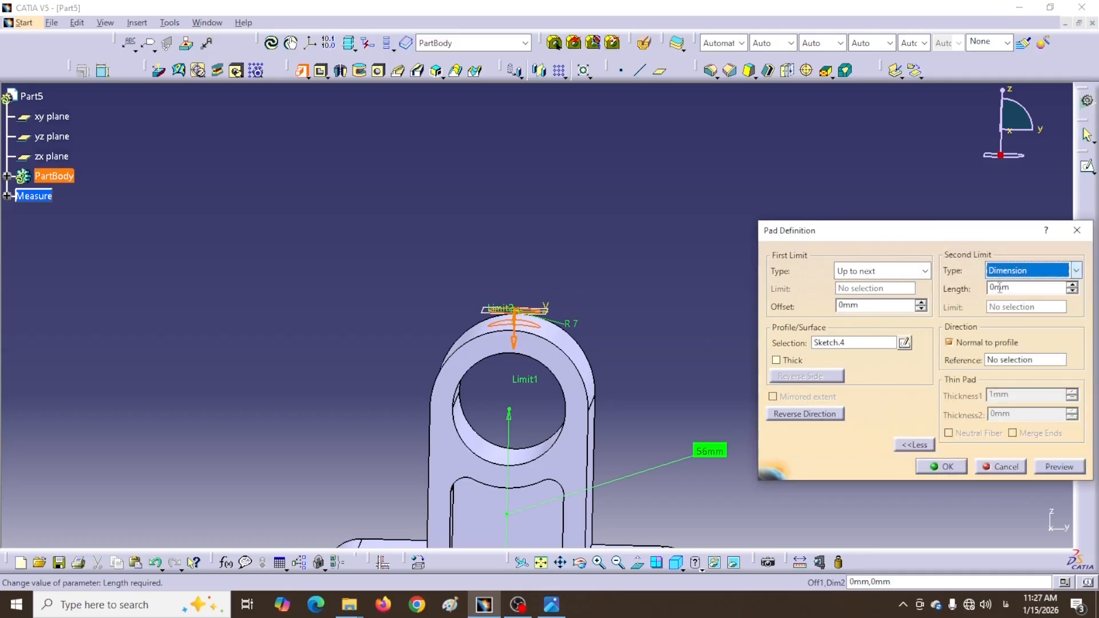
click(1072, 285)
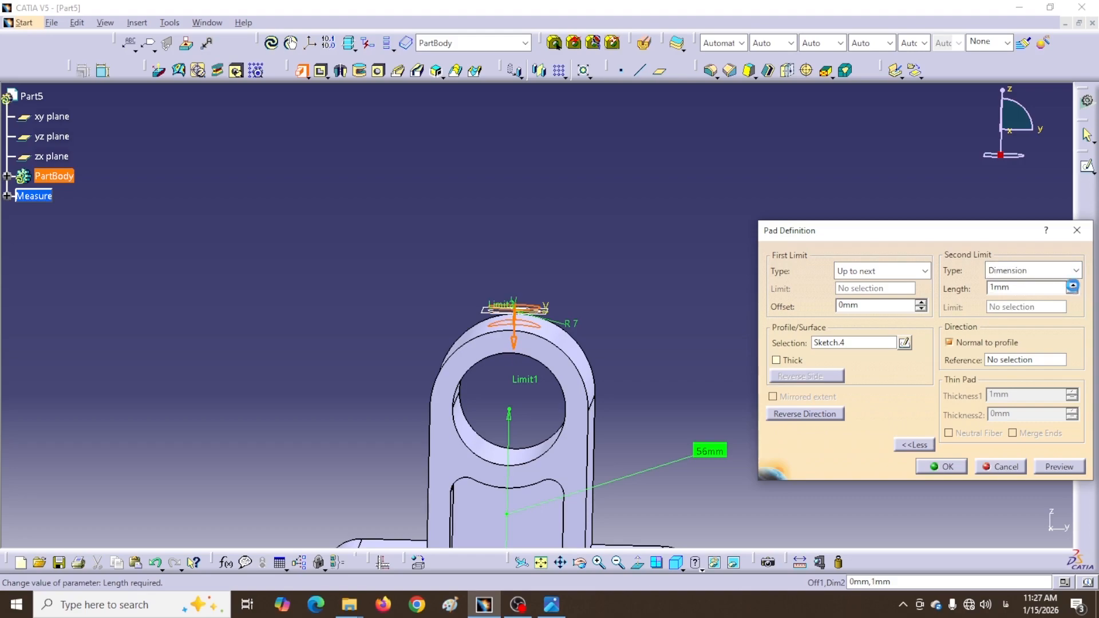
click(1072, 285)
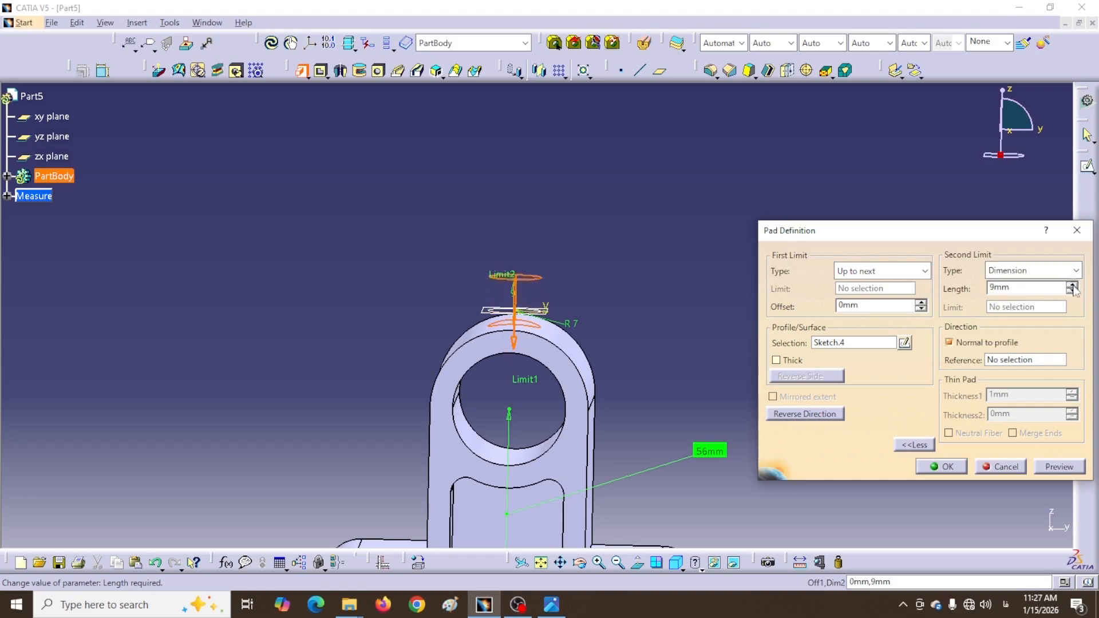
click(952, 465)
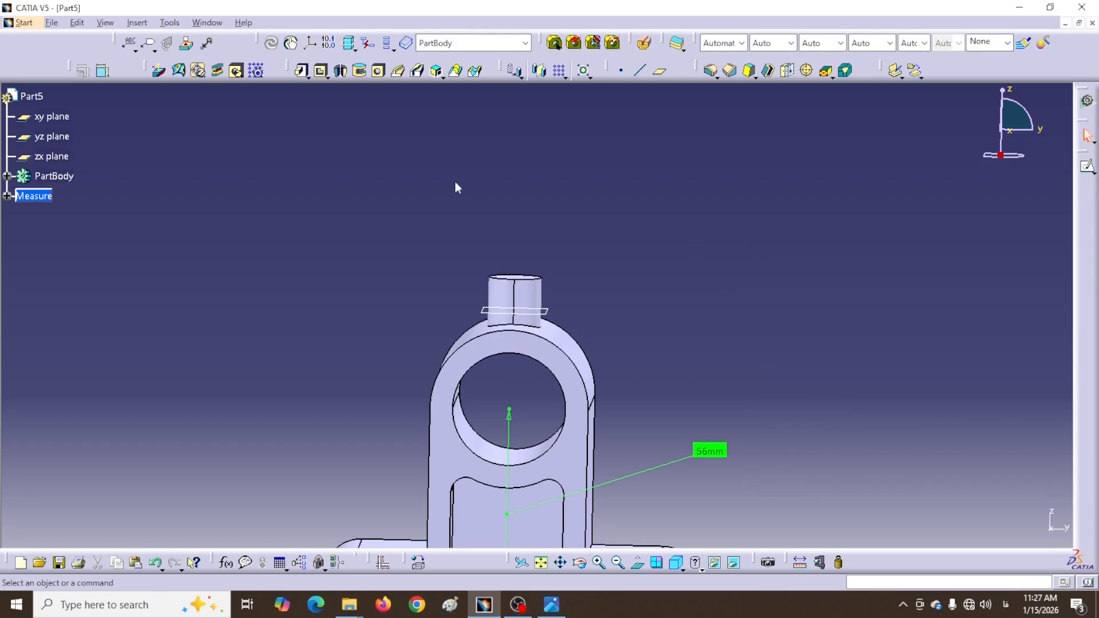
middle_drag(456, 187, 485, 216)
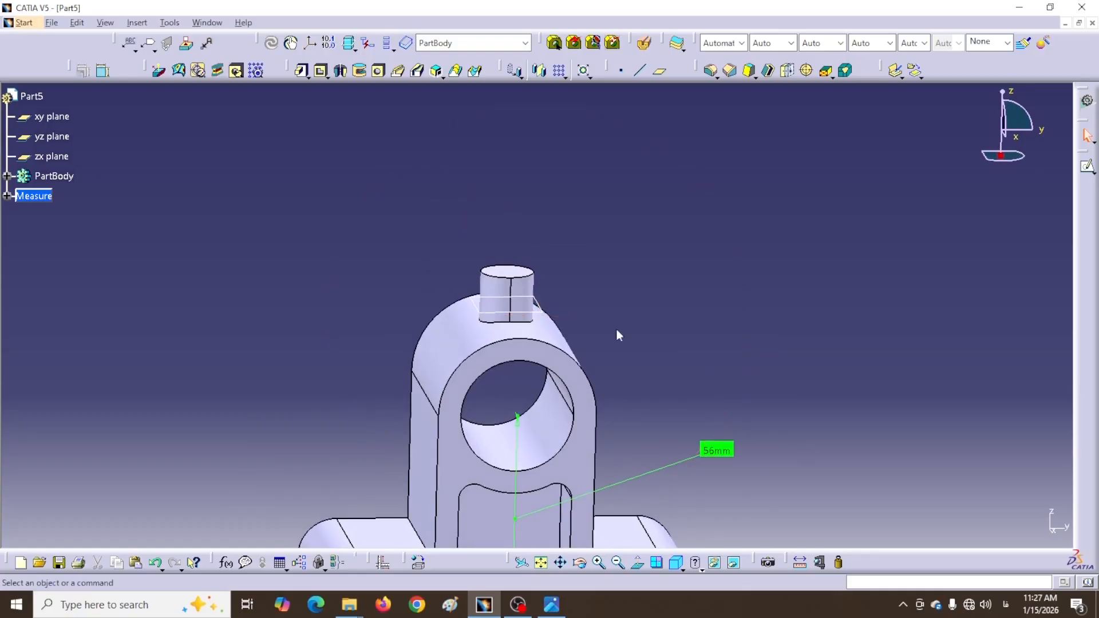
middle_drag(616, 331, 693, 230)
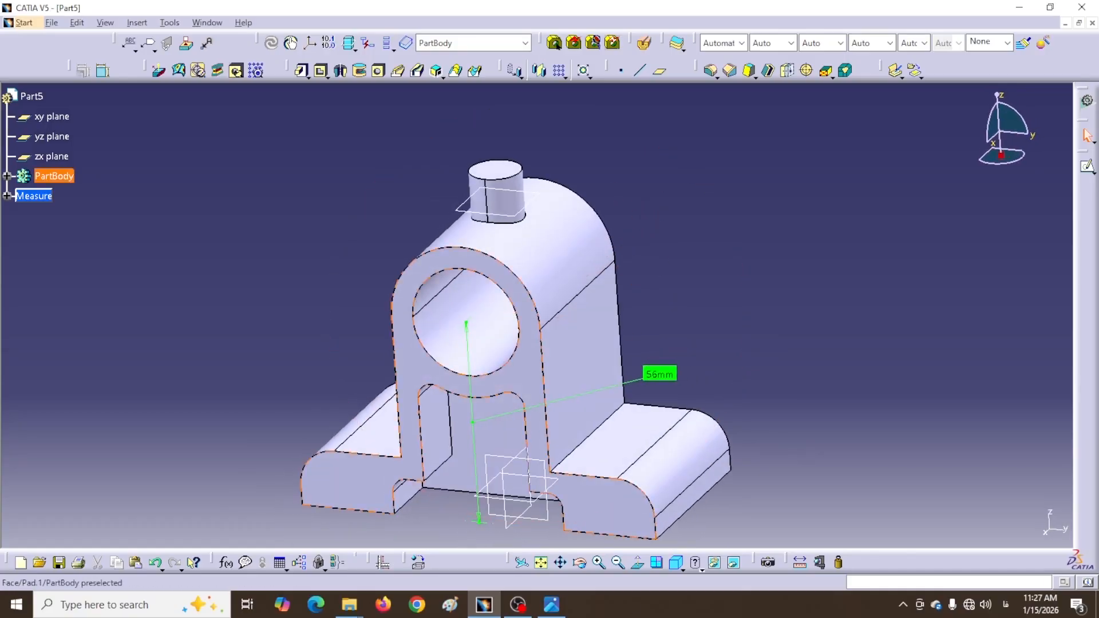
Start a sketch on the yz plane and draw a circle of radius 25
click(547, 525)
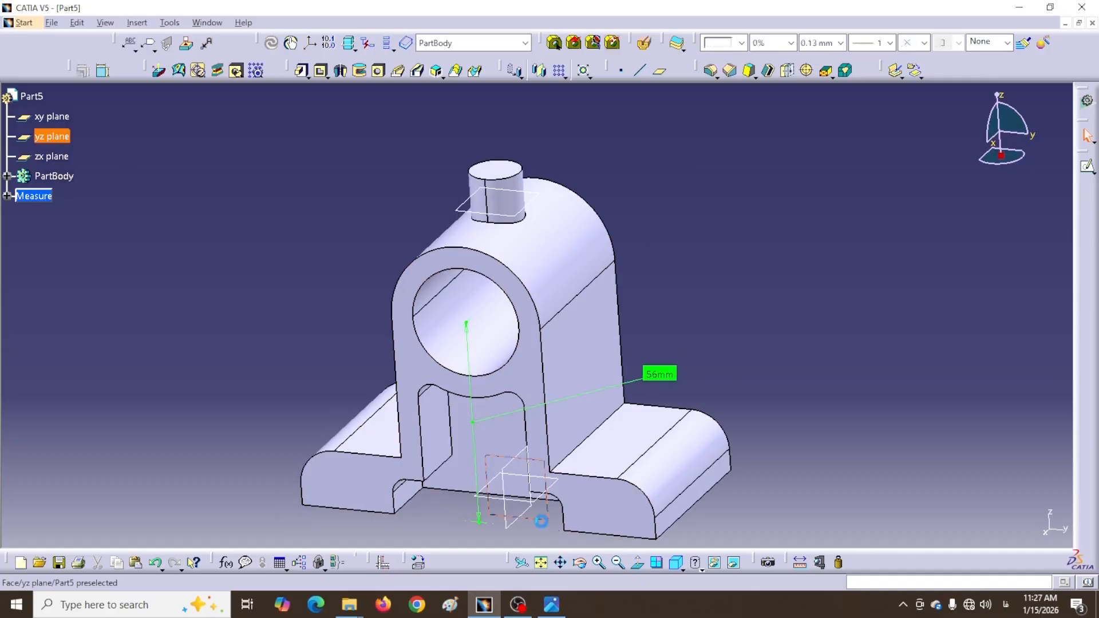
click(1086, 167)
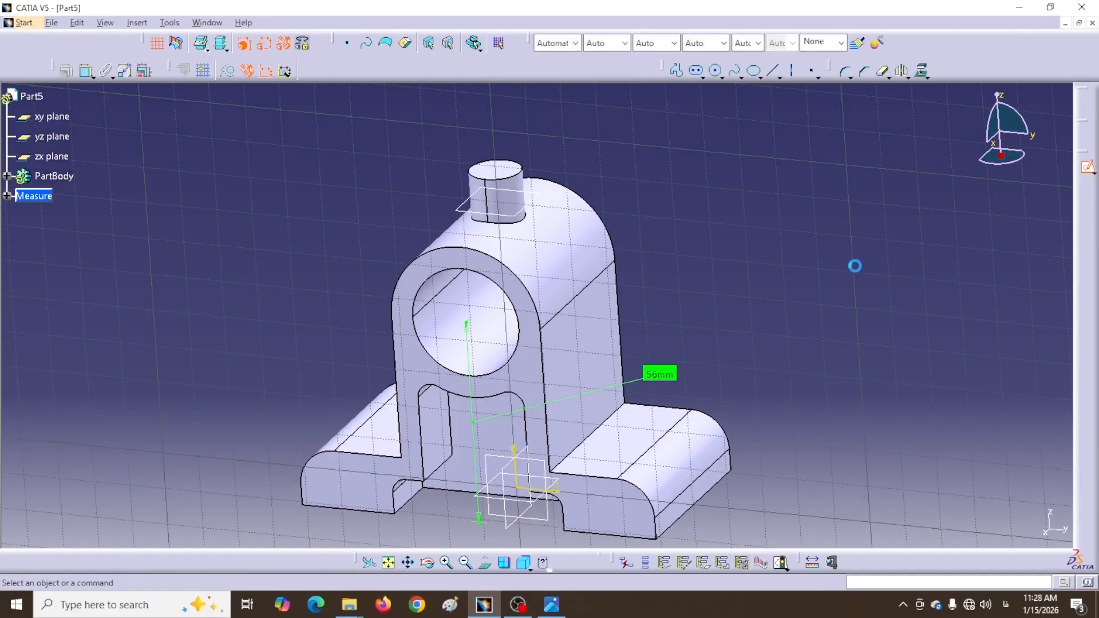
click(715, 70)
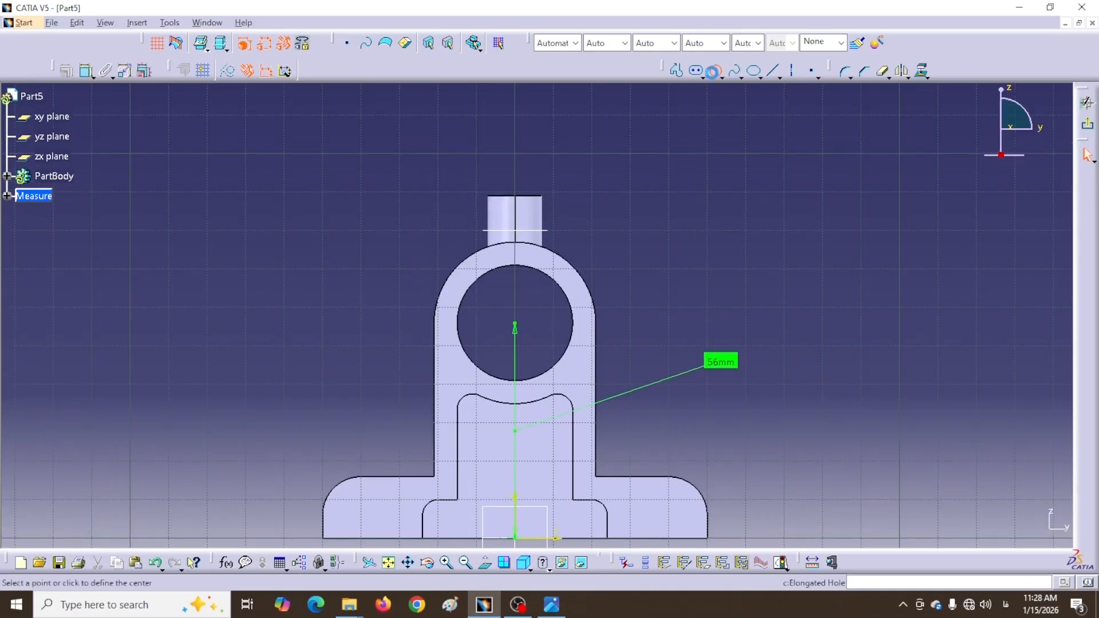
click(515, 309)
click(395, 362)
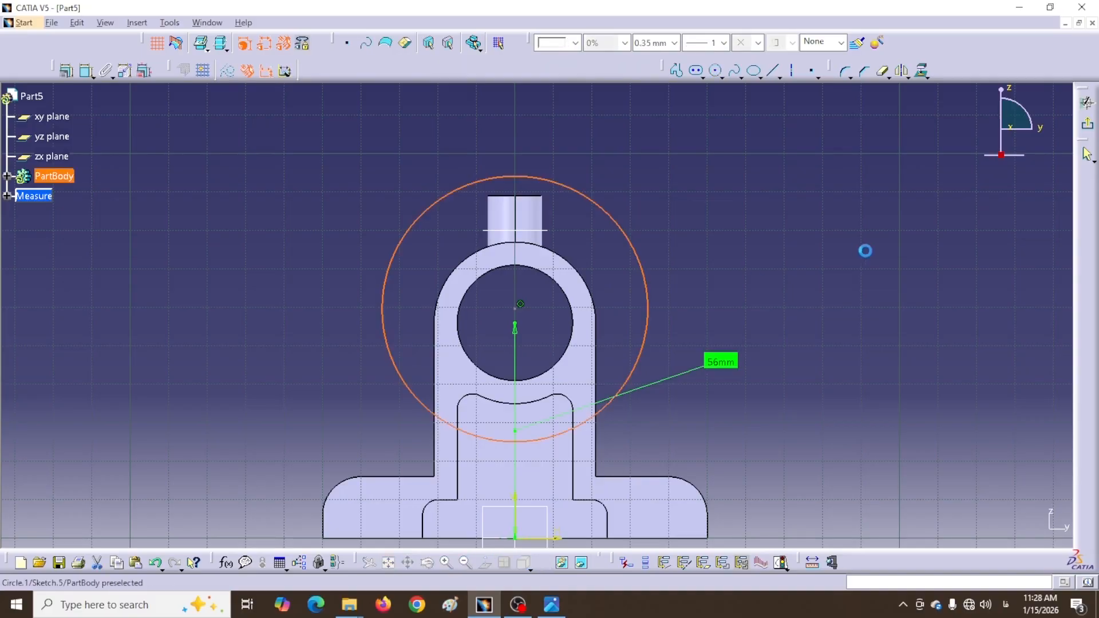
click(86, 70)
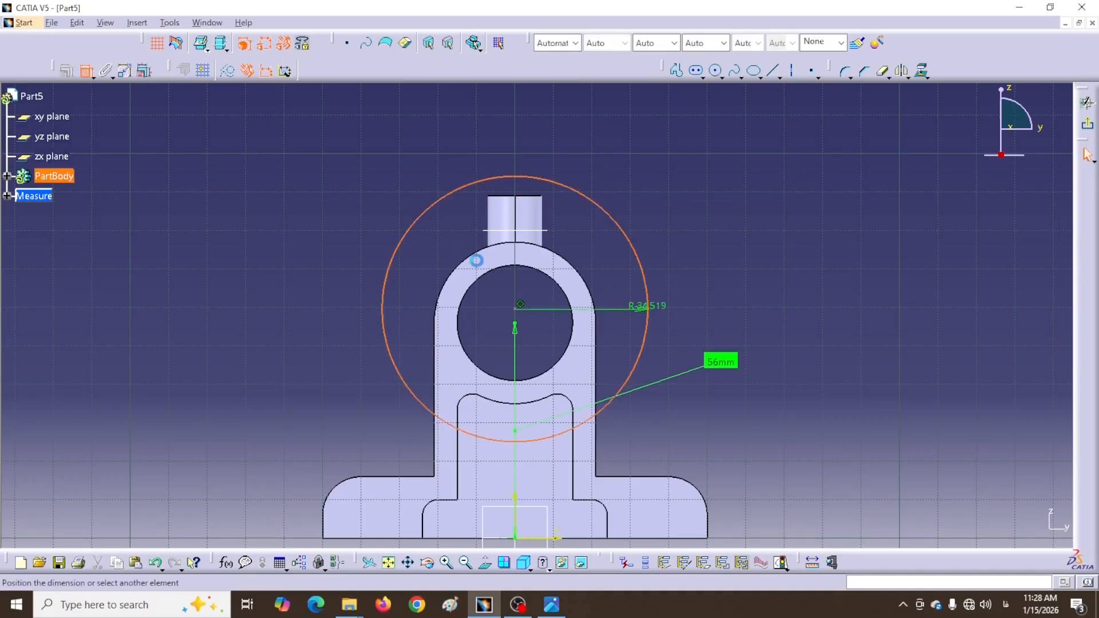
click(707, 246)
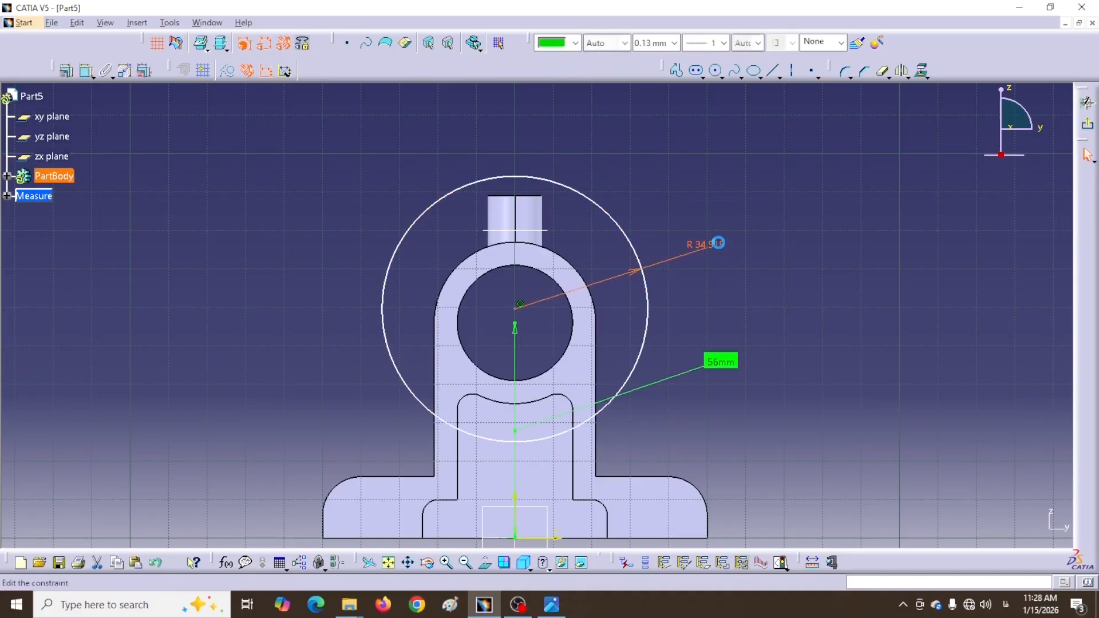
double_click(718, 243)
text(25)
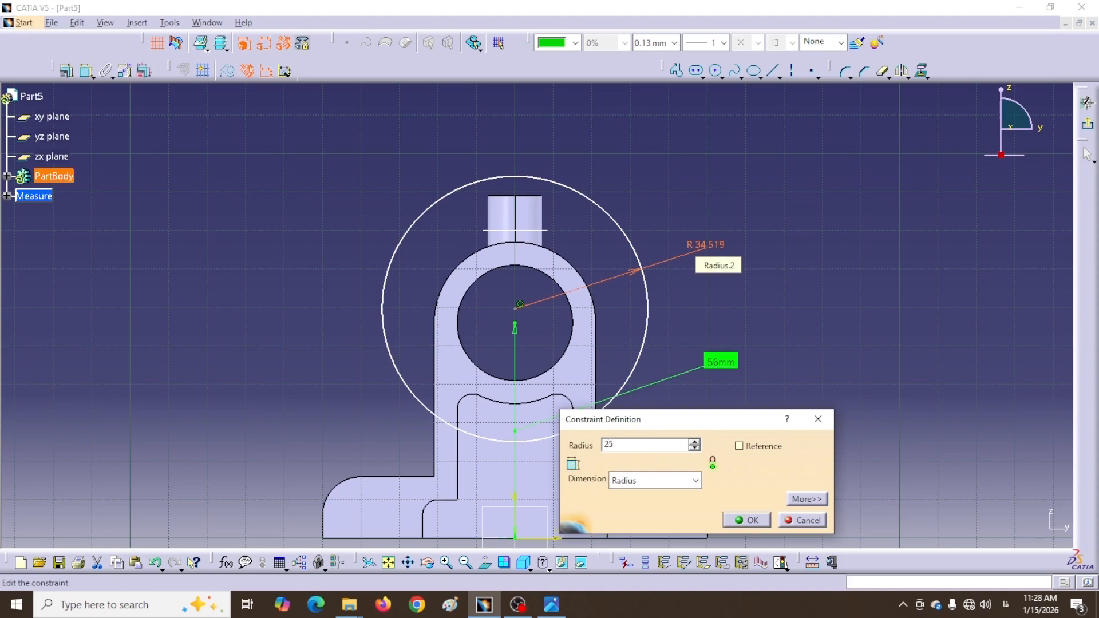
click(751, 520)
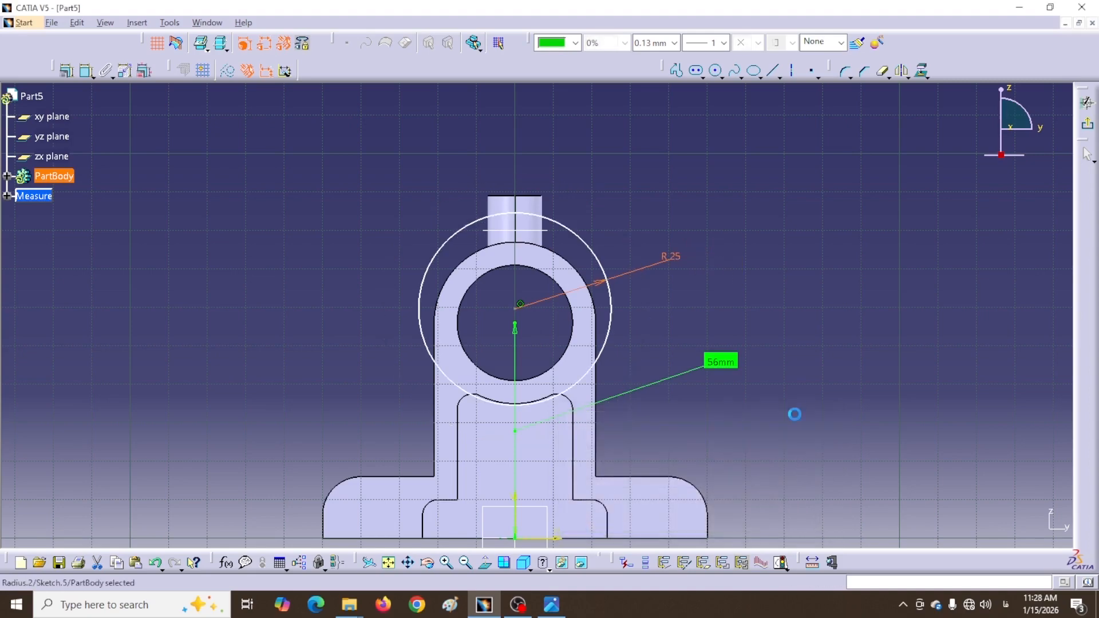
Make the R25 circle concentric with the existing hole
click(86, 70)
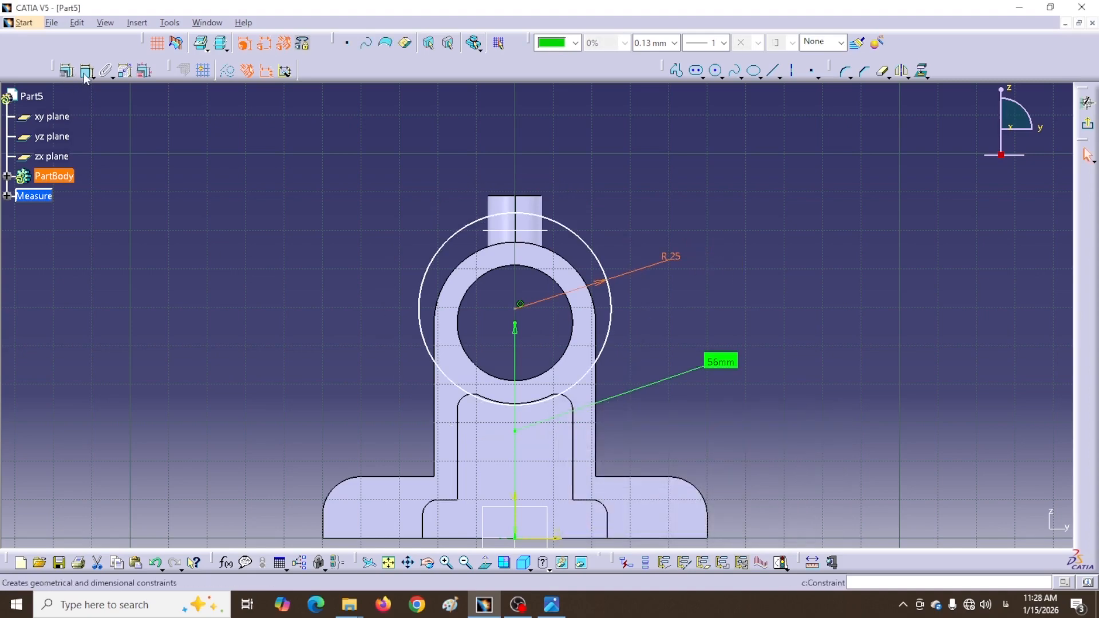
click(438, 253)
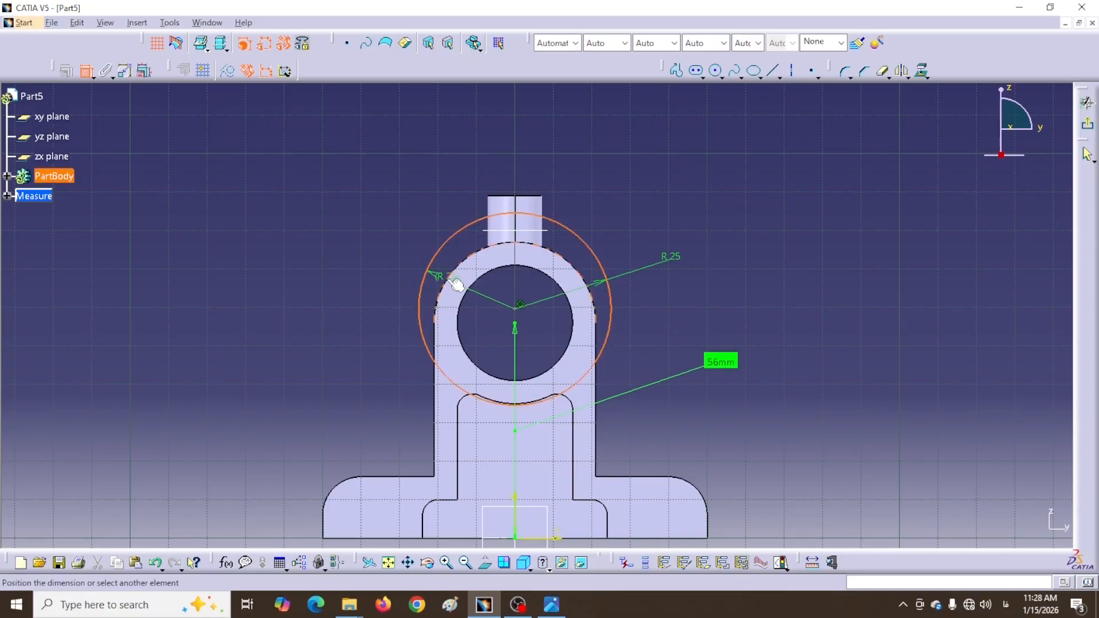
right_click(373, 236)
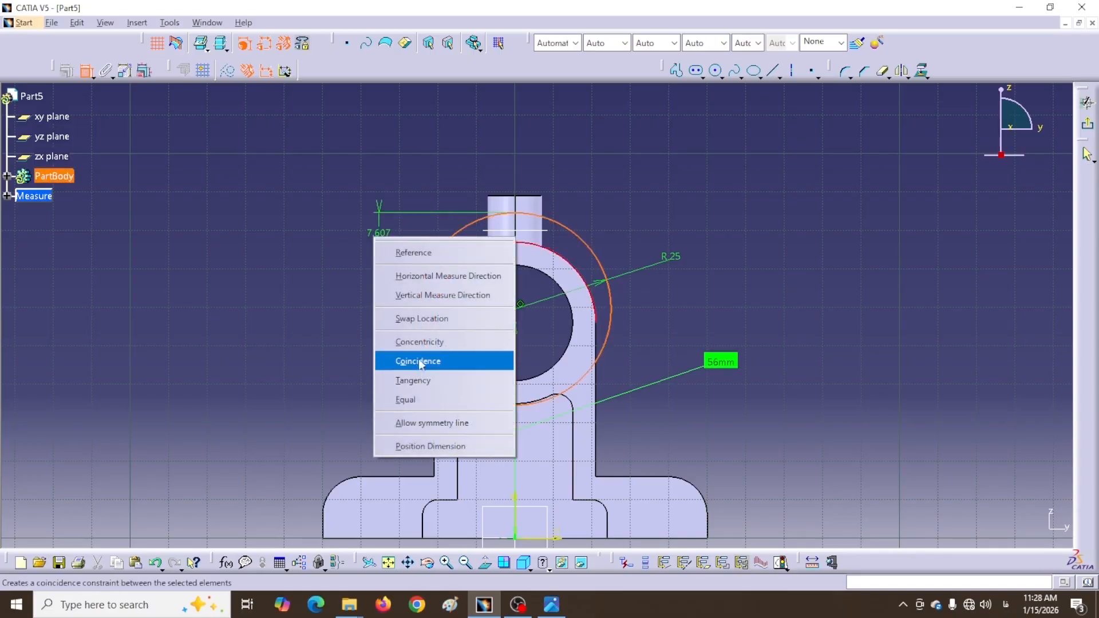
click(422, 343)
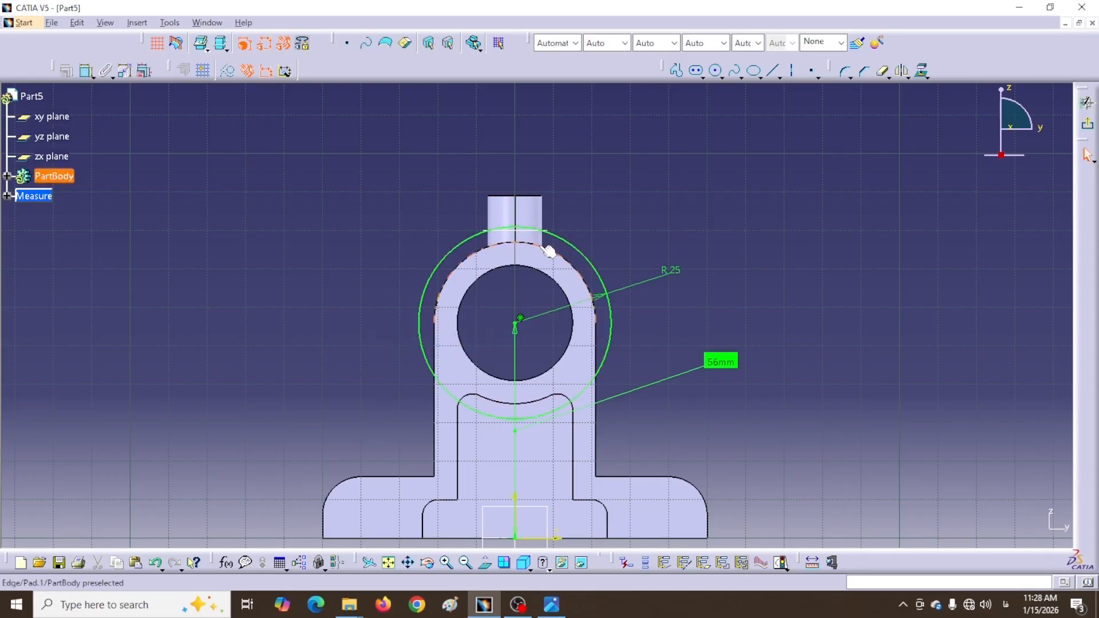
Draw a three-line profile up, across and down around the boss, crossing the circle
middle_drag(571, 214, 598, 309)
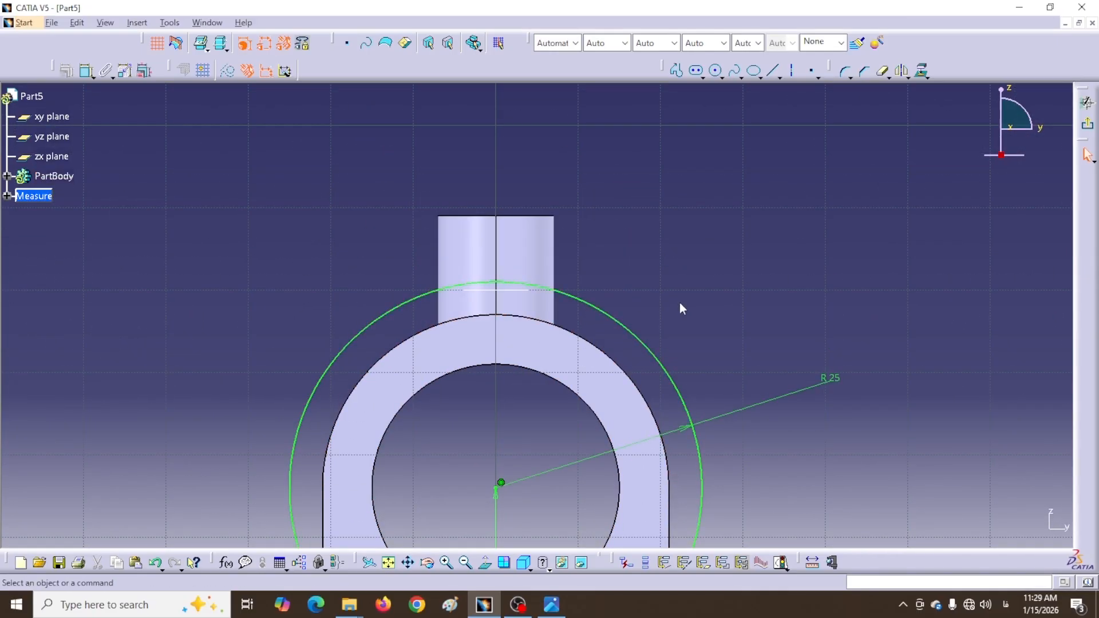
scroll(679, 302, down, 1)
middle_drag(678, 302, 599, 92)
click(678, 71)
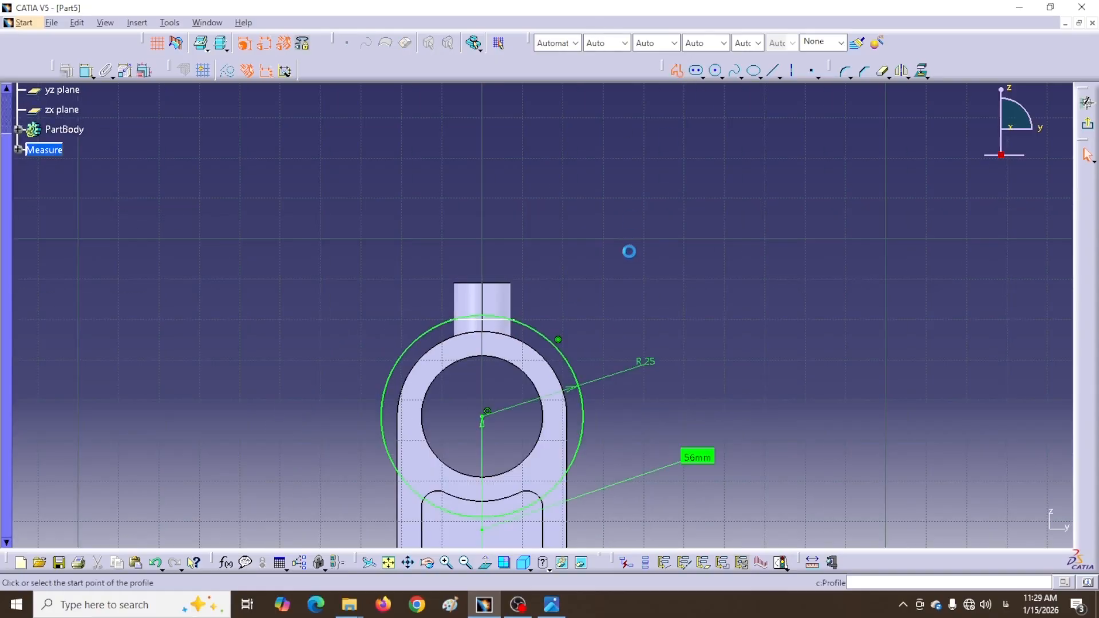
click(541, 347)
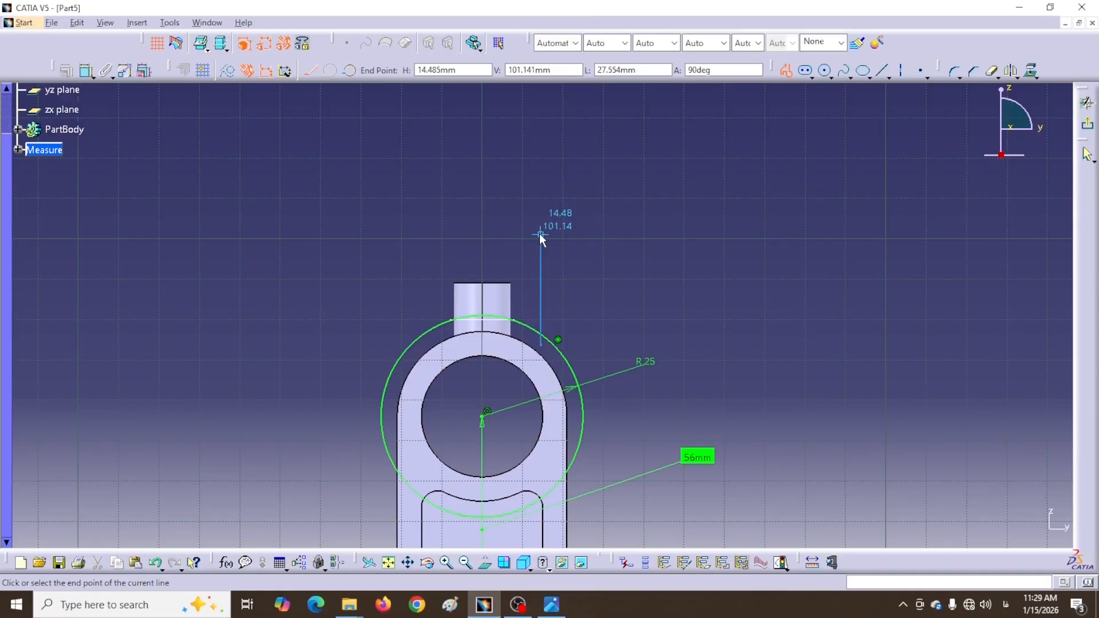
click(539, 233)
click(419, 233)
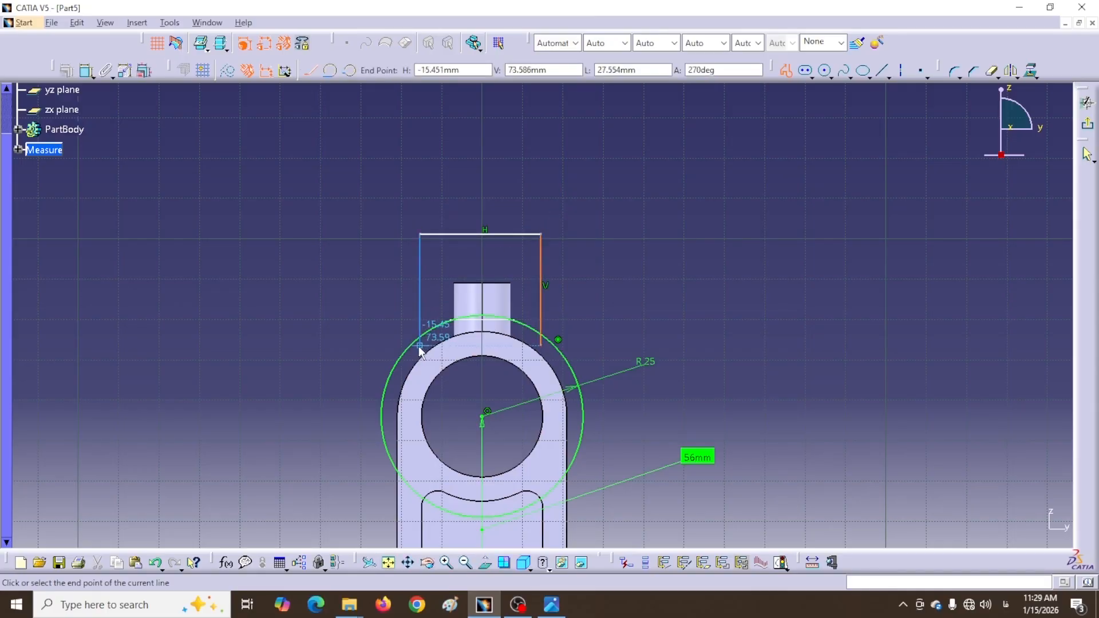
click(420, 346)
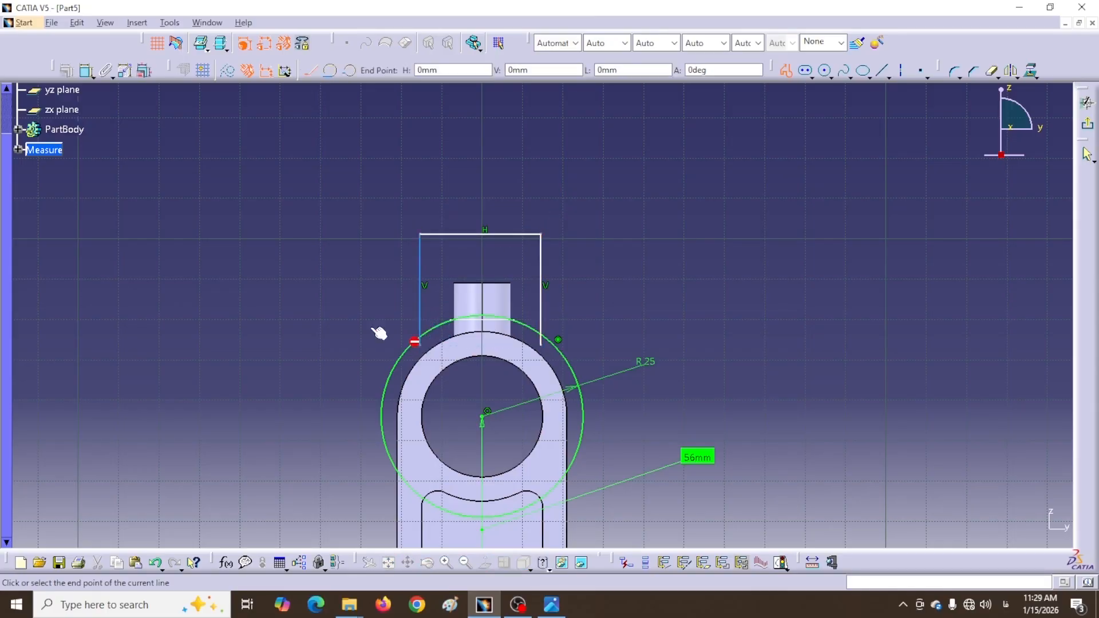
click(789, 71)
Trim the line stubs and the circle outside the lines, then leave the sketch
click(503, 73)
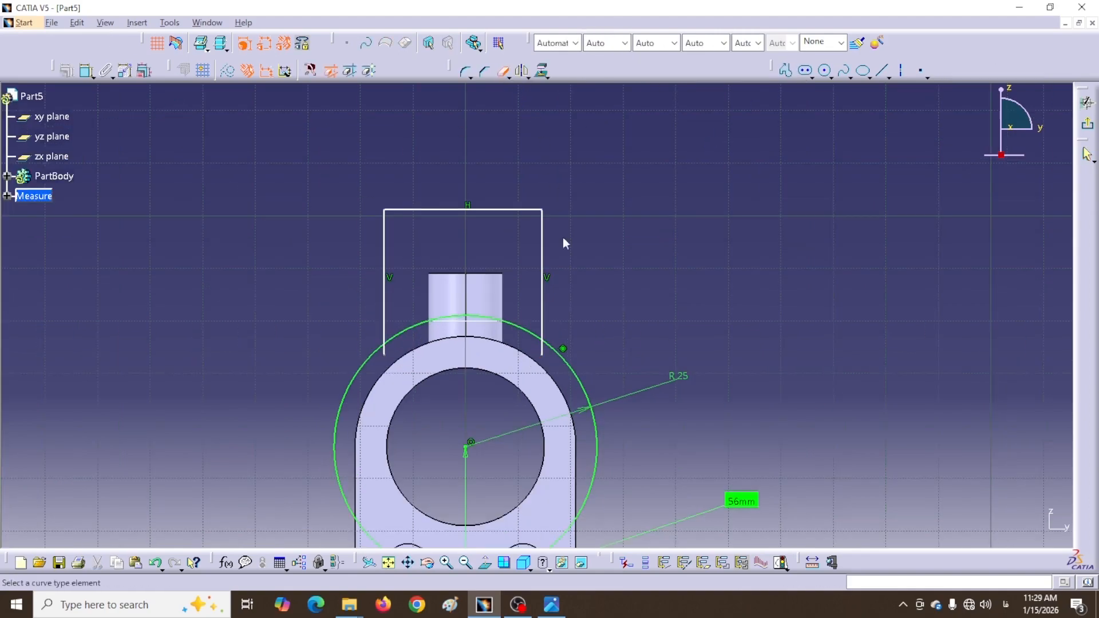
click(545, 350)
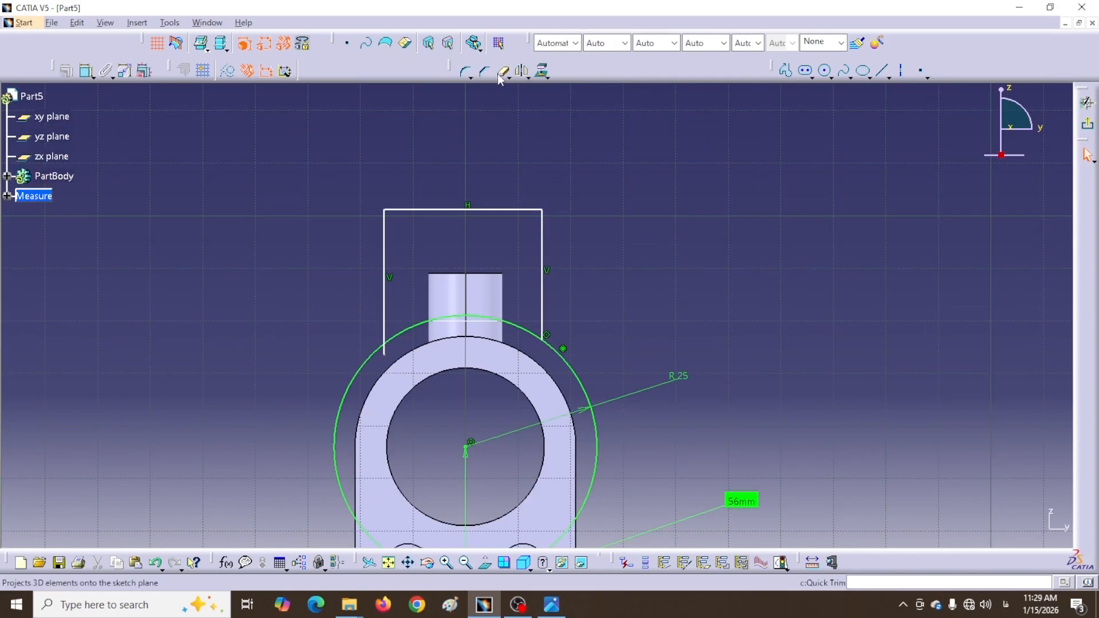
click(386, 349)
click(364, 373)
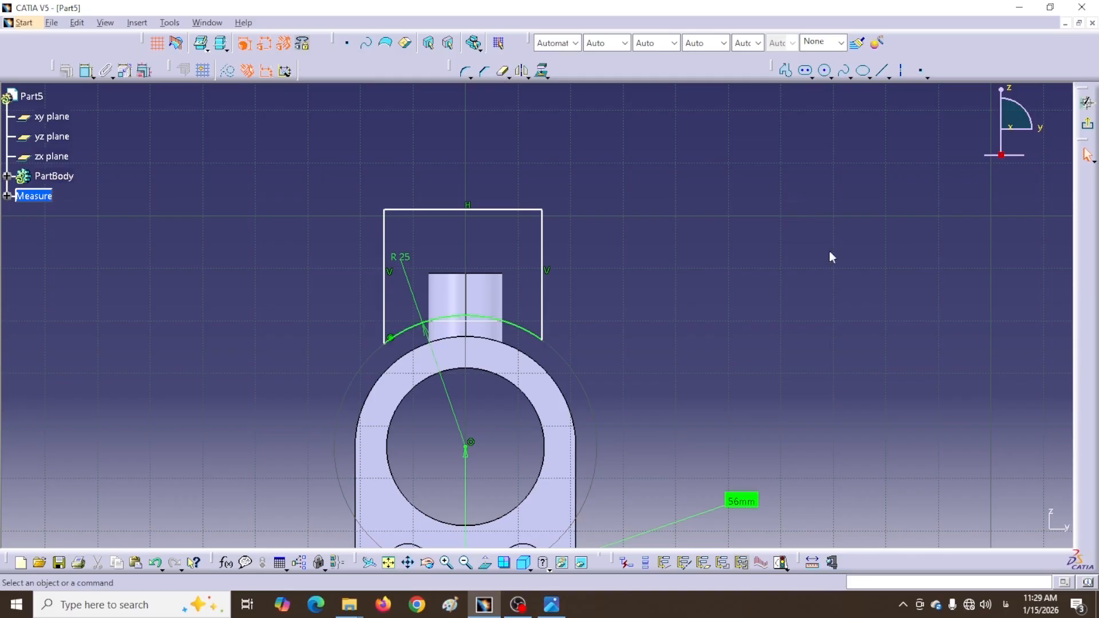
click(1087, 125)
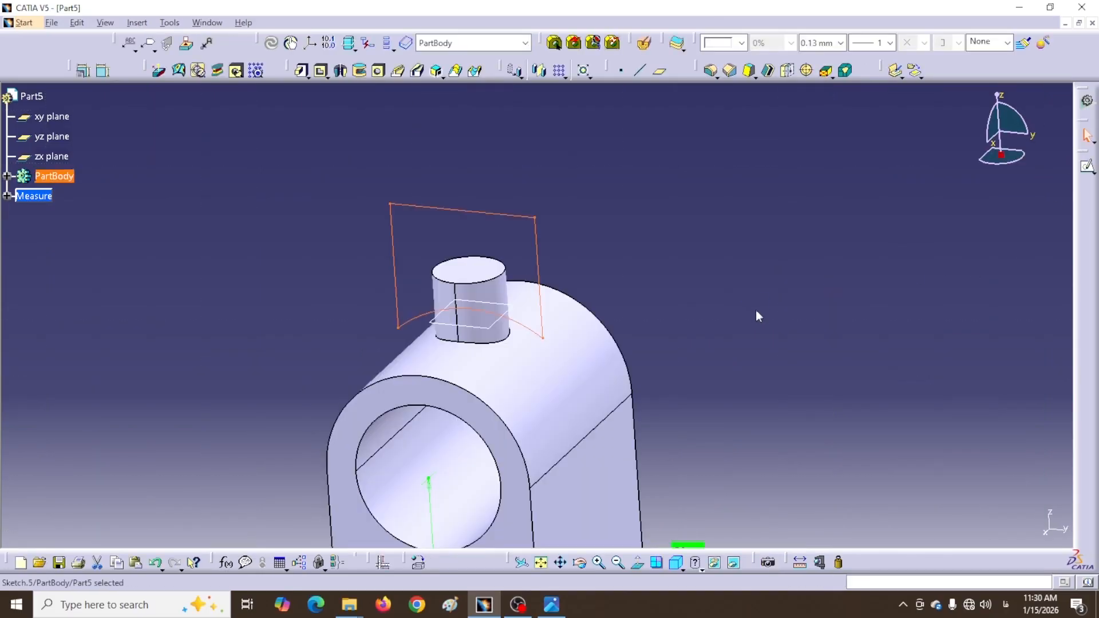
Pocket Sketch.5 with a mirrored 19 mm extent and orbit to inspect the cut
click(322, 73)
click(321, 74)
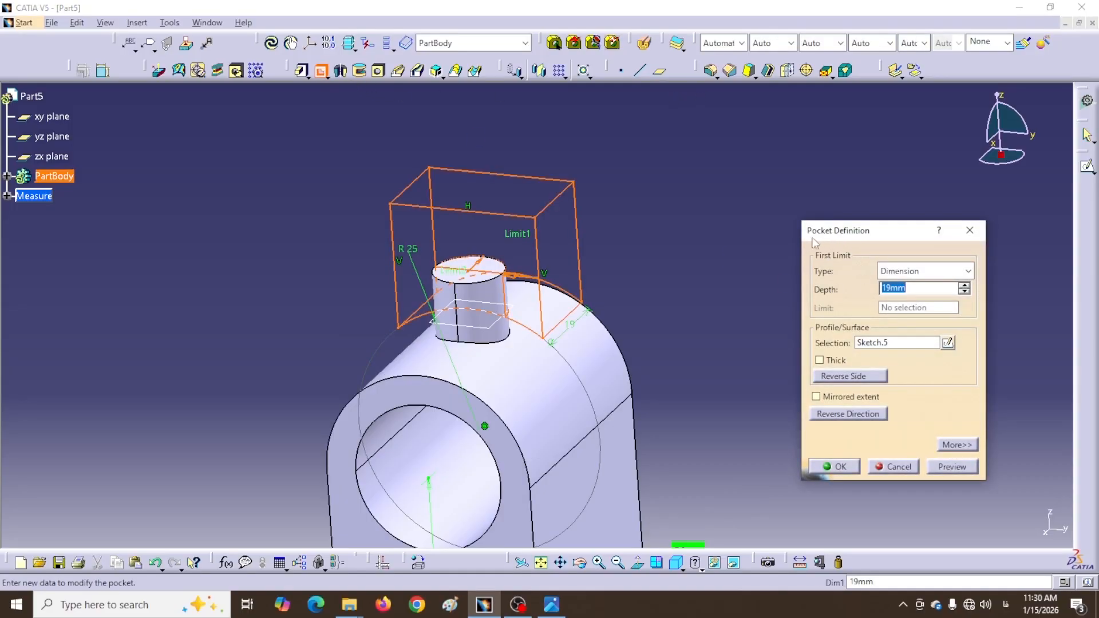
click(816, 397)
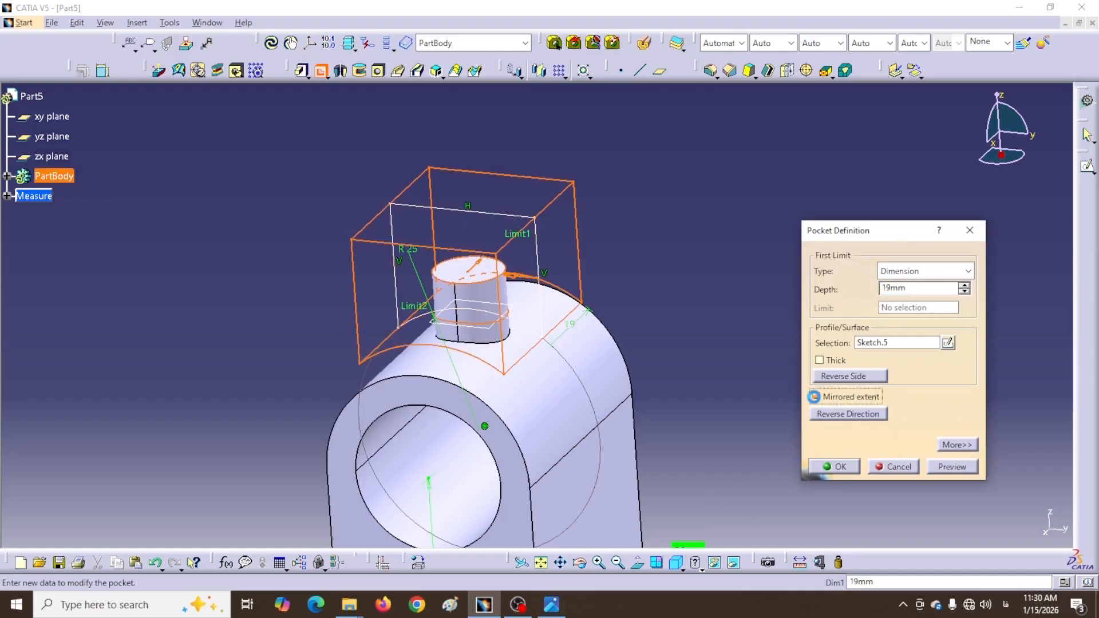
click(839, 467)
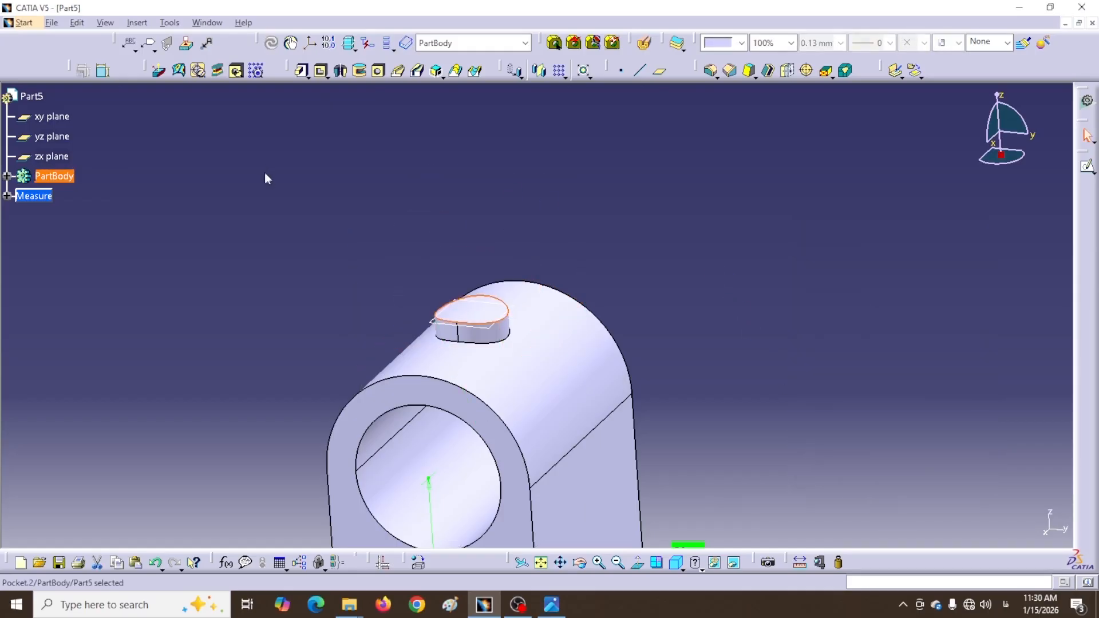
middle_drag(392, 263, 464, 272)
On the boss top face, sketch an R4 circle centred on the existing hole
click(497, 363)
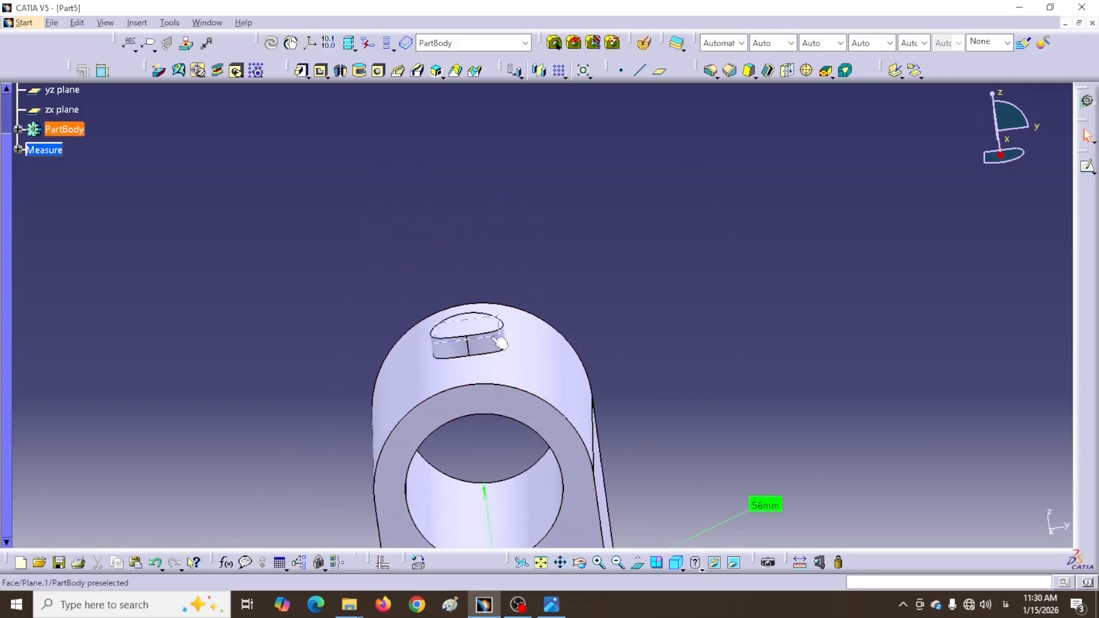
click(1088, 169)
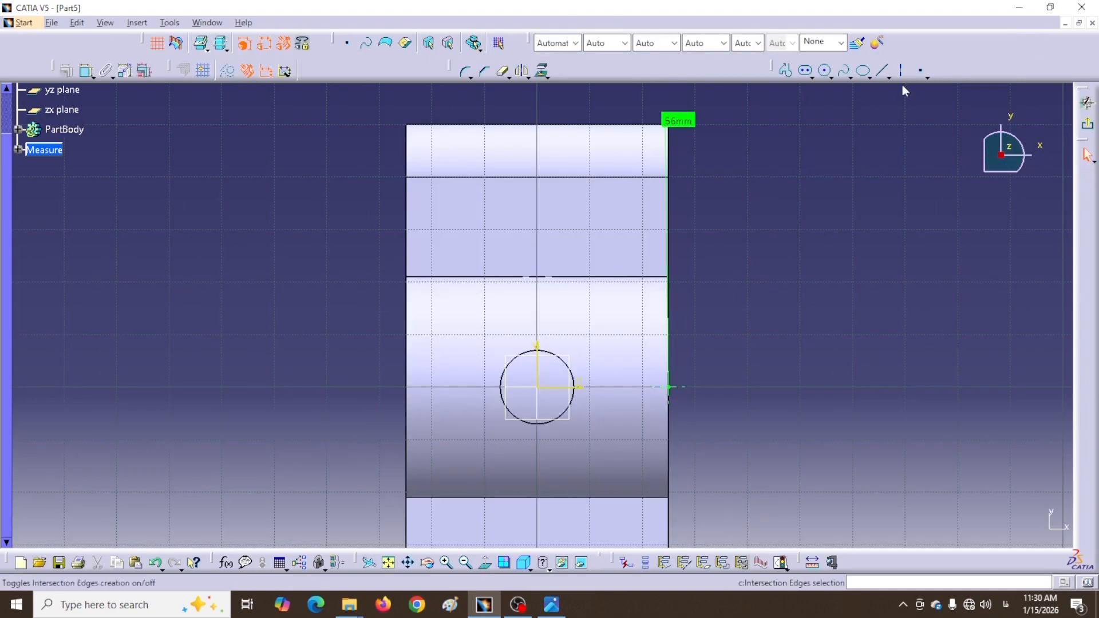
click(822, 78)
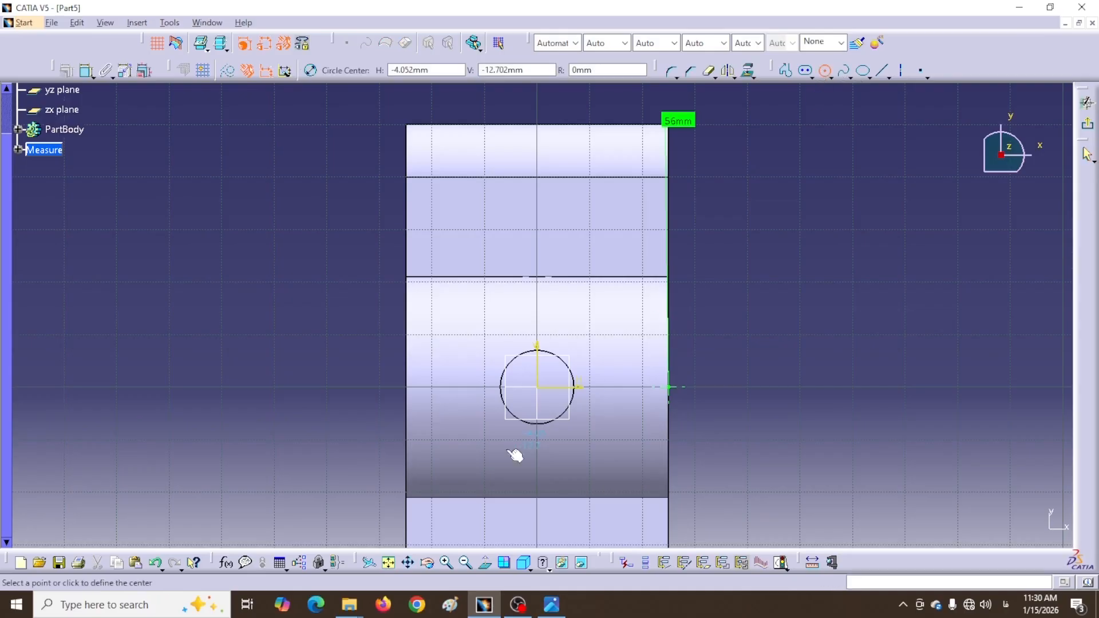
click(537, 387)
click(538, 408)
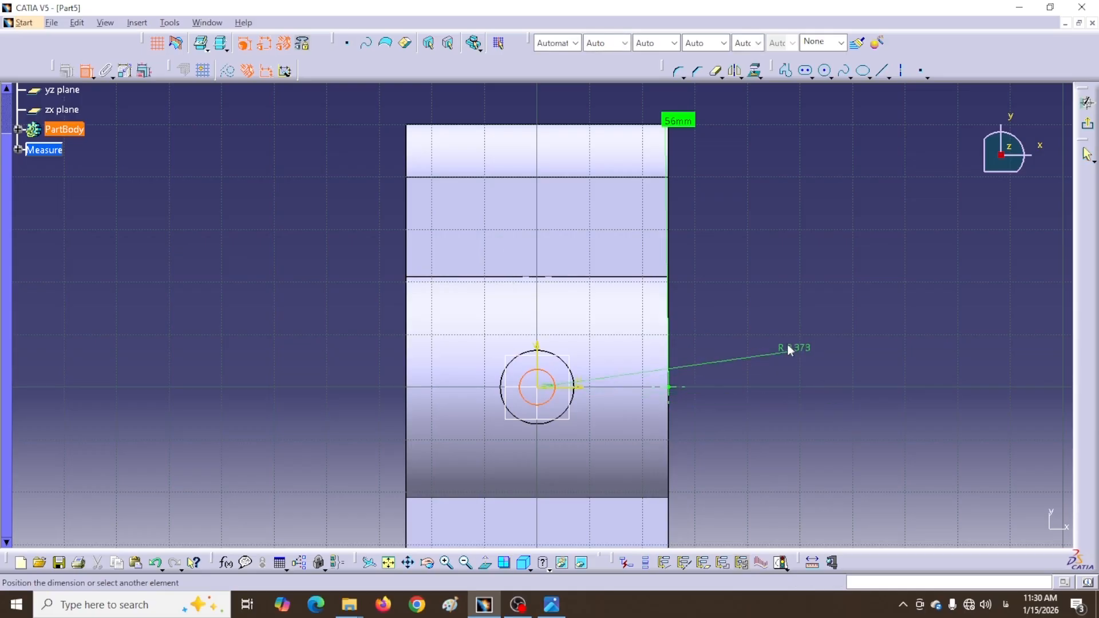
click(776, 335)
double_click(777, 334)
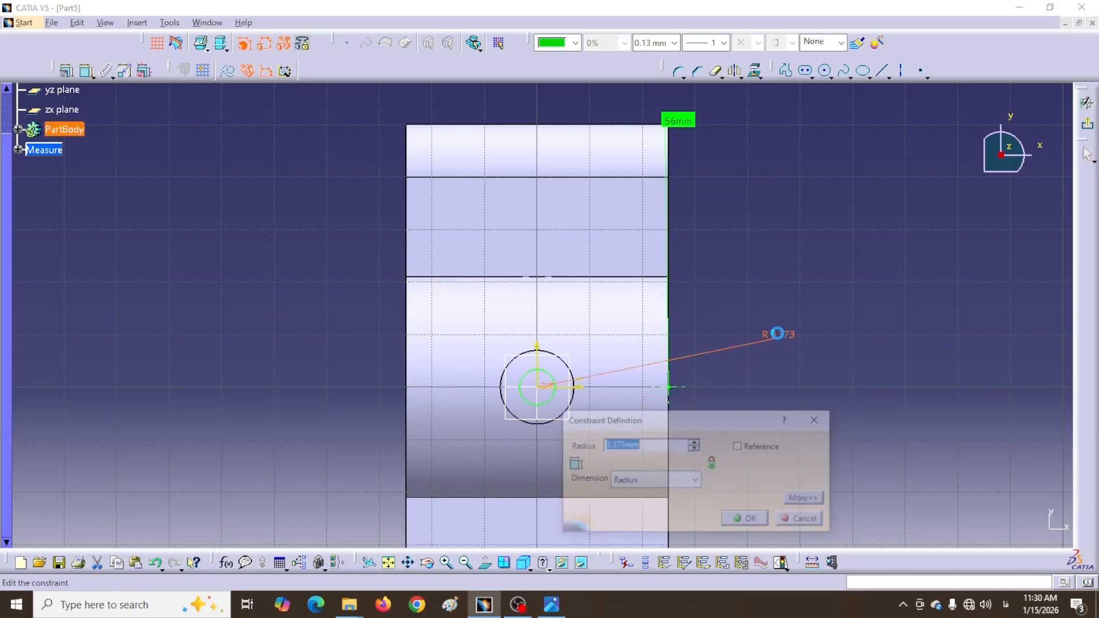
text(4)
key(Return)
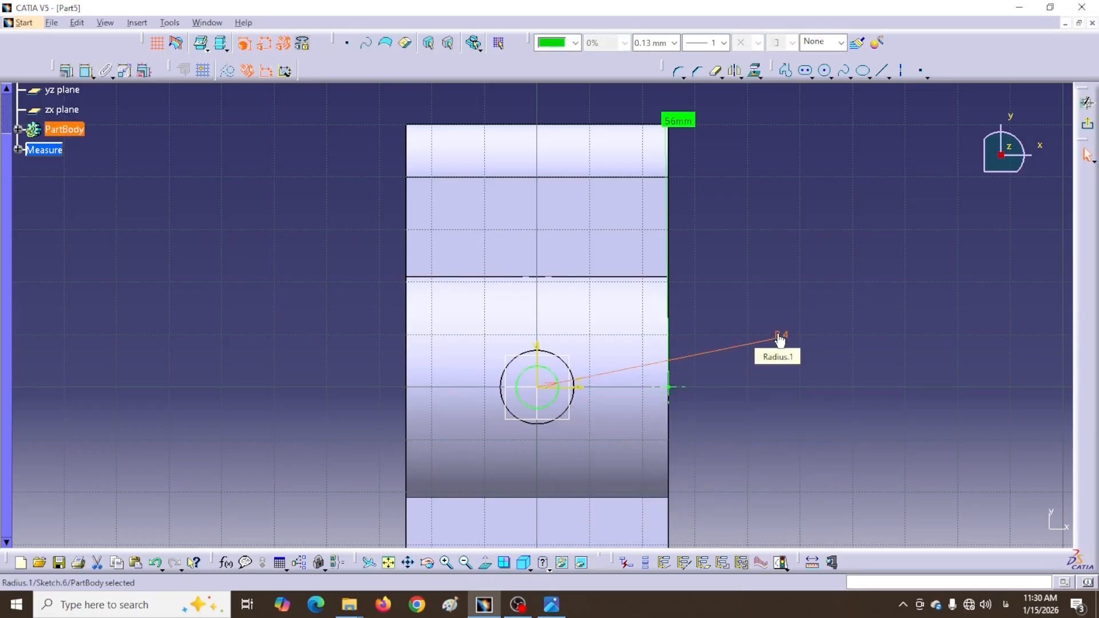
click(1087, 123)
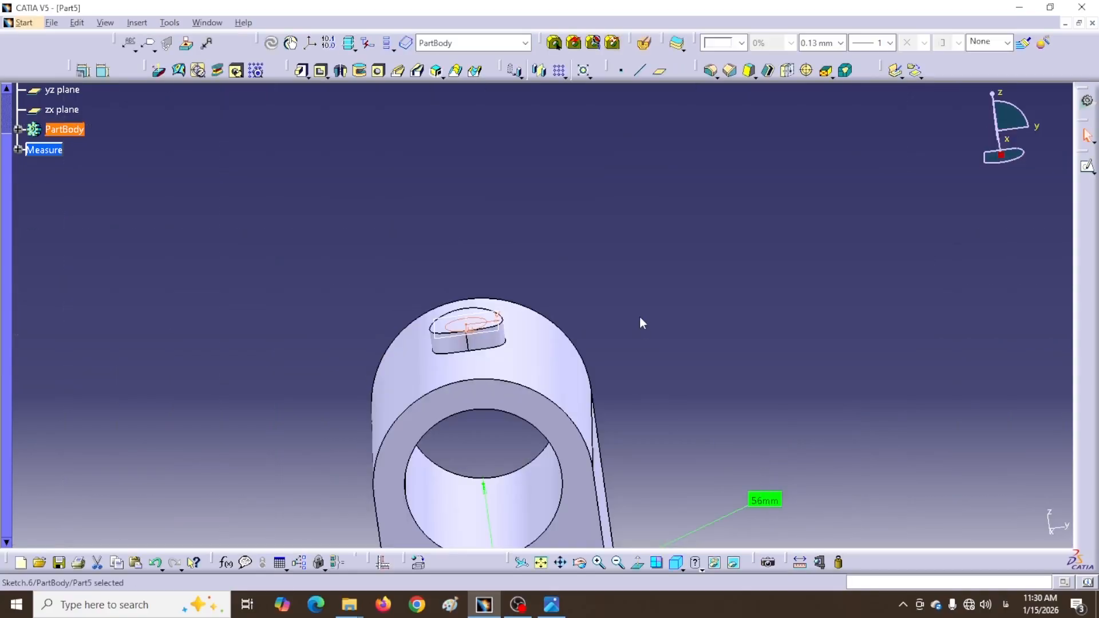
Pocket the R4 circle Up to next into the bore, then orbit and pan to check it
click(320, 70)
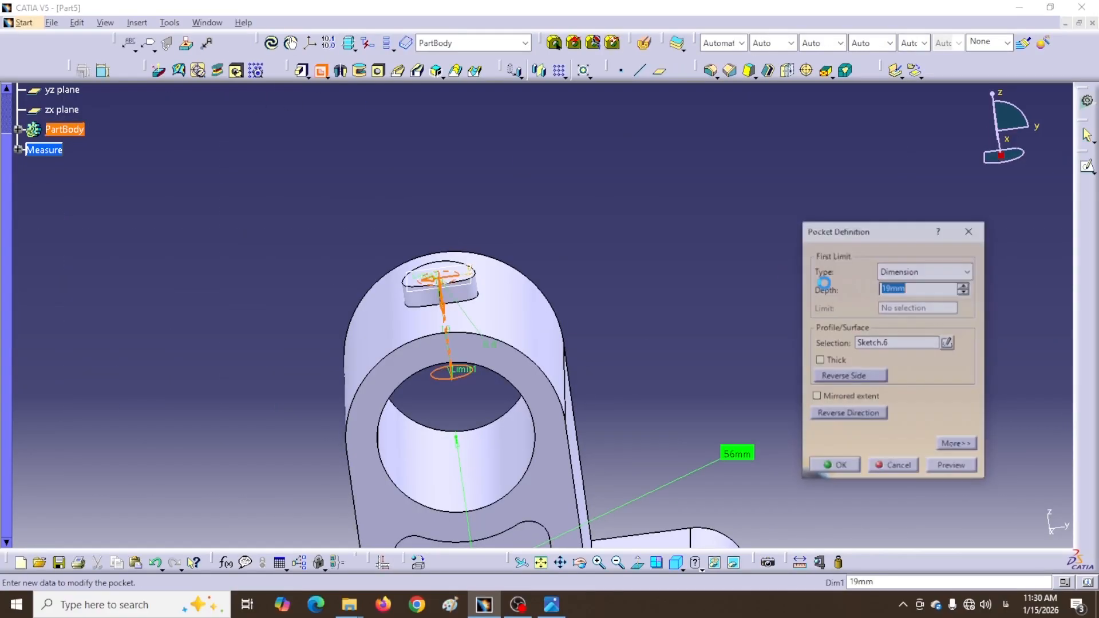
click(953, 275)
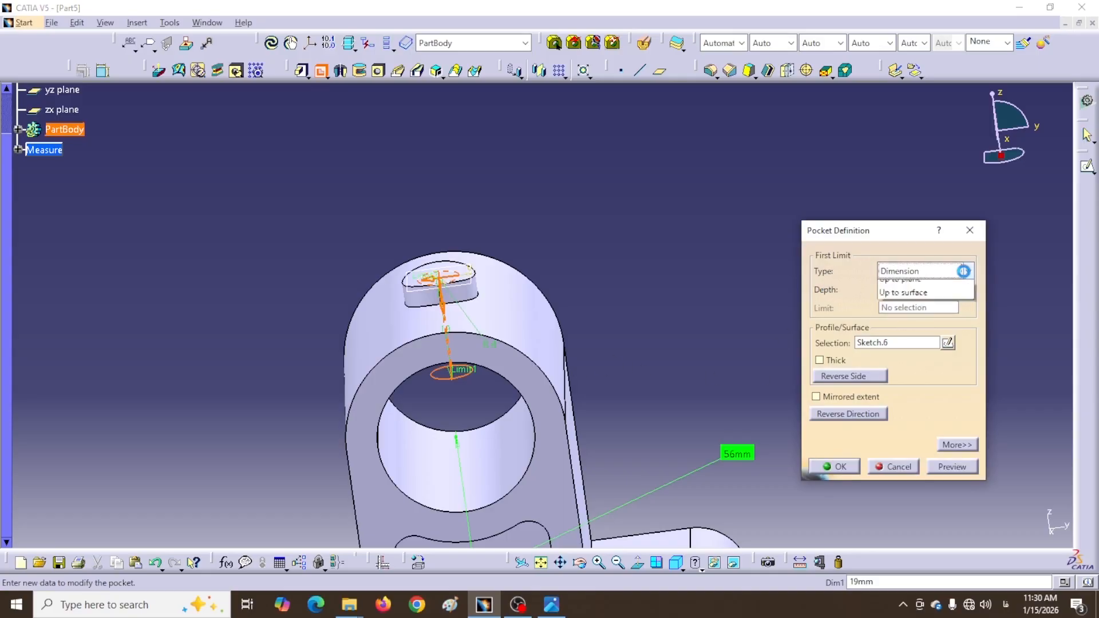
click(894, 302)
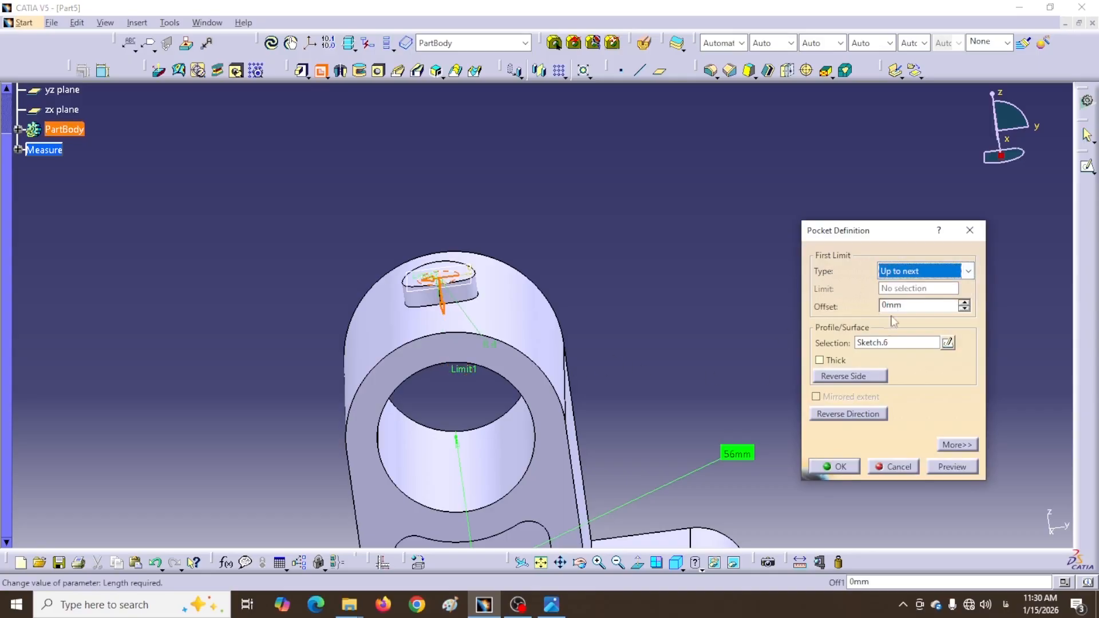
click(939, 446)
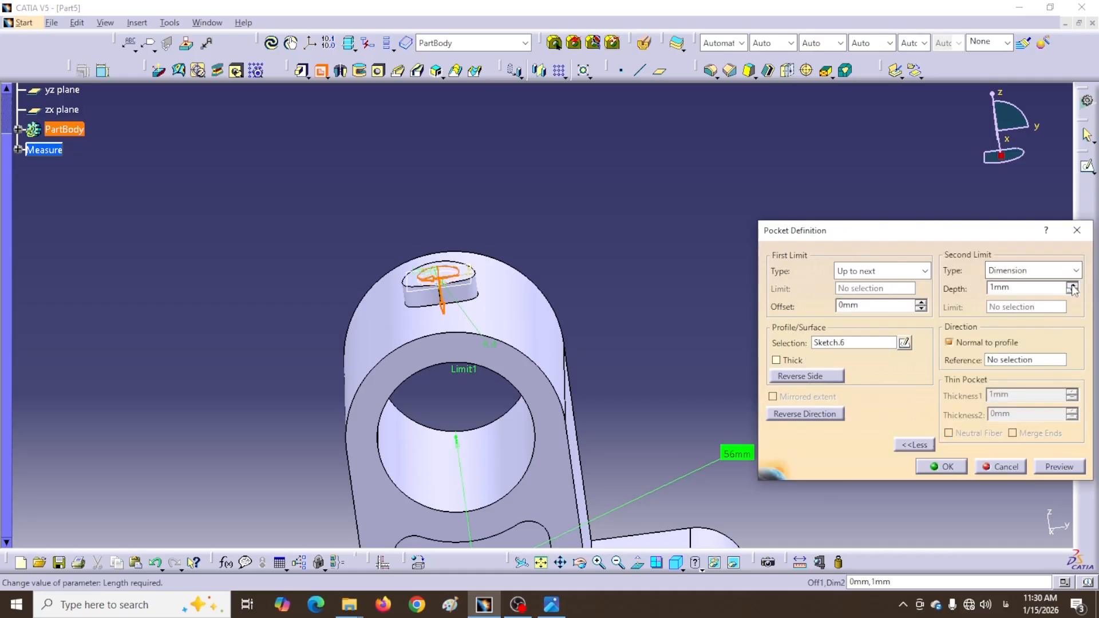
click(941, 467)
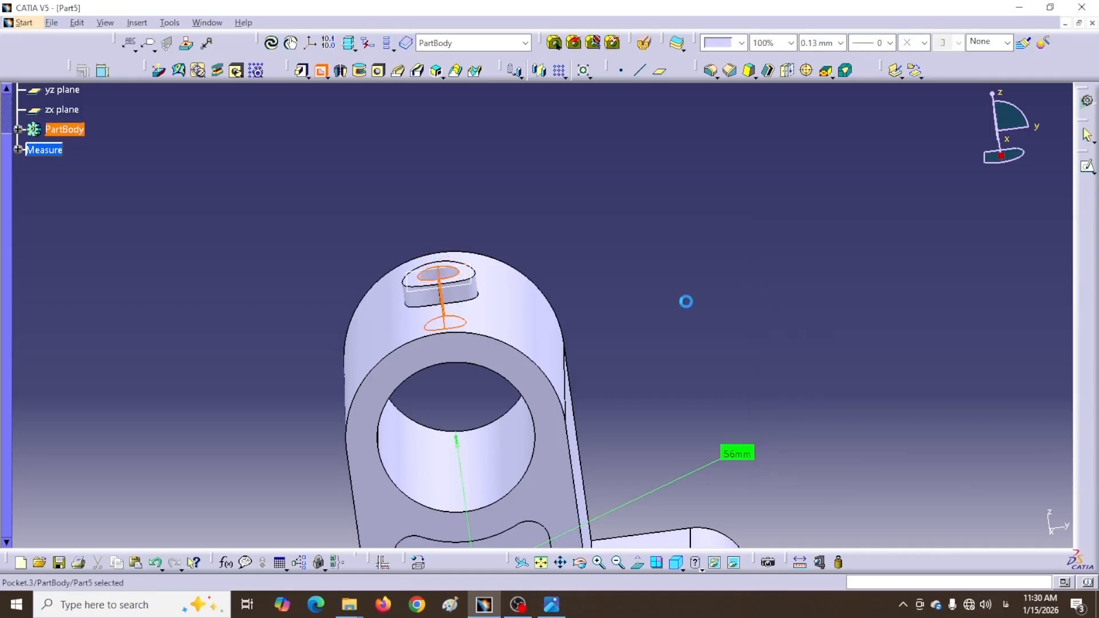
mouse_move(465, 177)
middle_down()
mouse_move(497, 255)
mouse_move(484, 395)
mouse_move(491, 165)
mouse_move(464, 173)
middle_up()
middle_drag(635, 364, 696, 192)
middle_drag(290, 318, 691, 239)
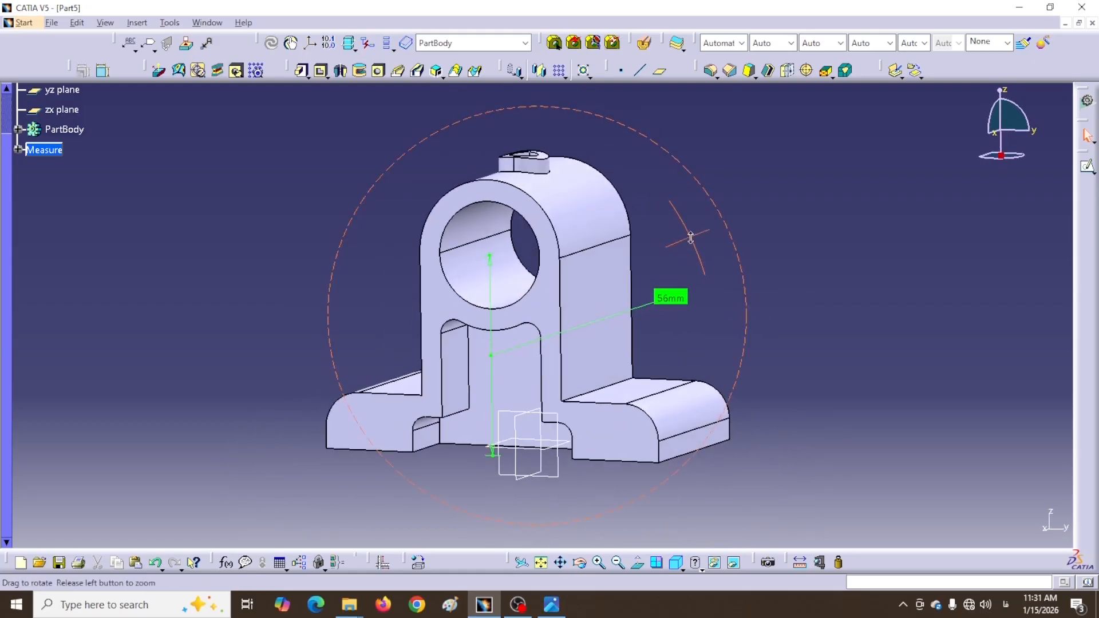
Set the bracket's front face fill colour to magenta
click(453, 399)
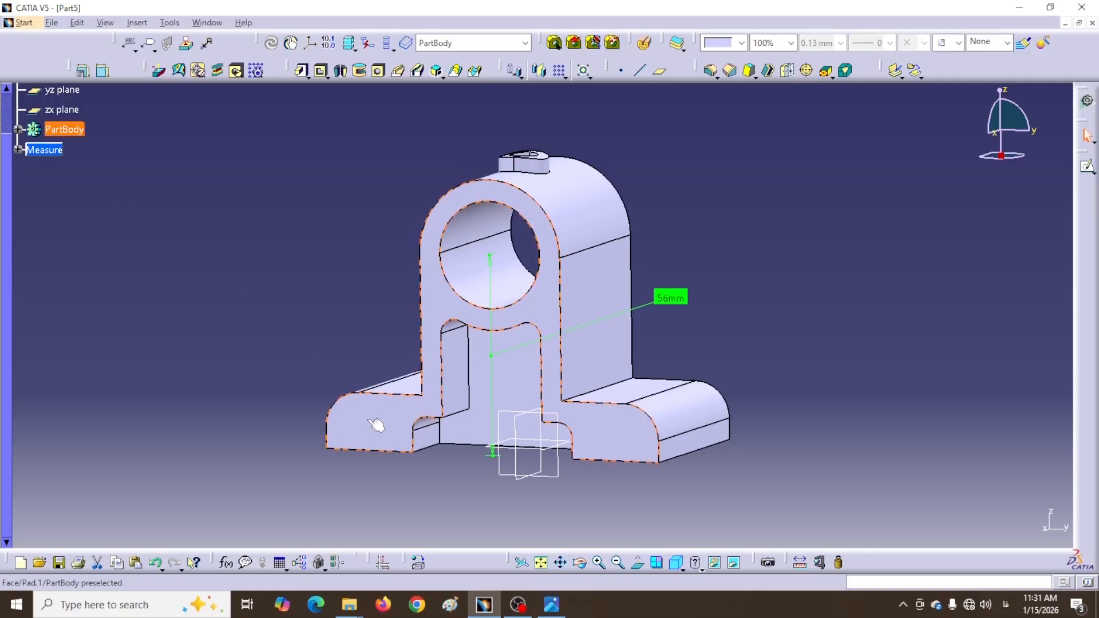
right_click(369, 421)
click(401, 178)
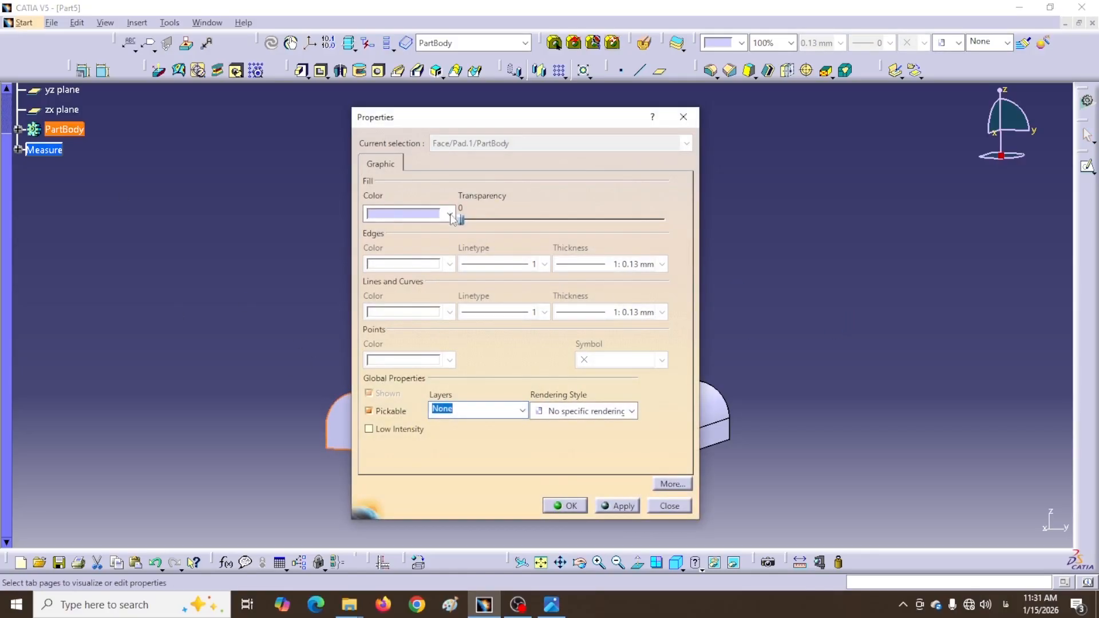
click(450, 216)
click(400, 312)
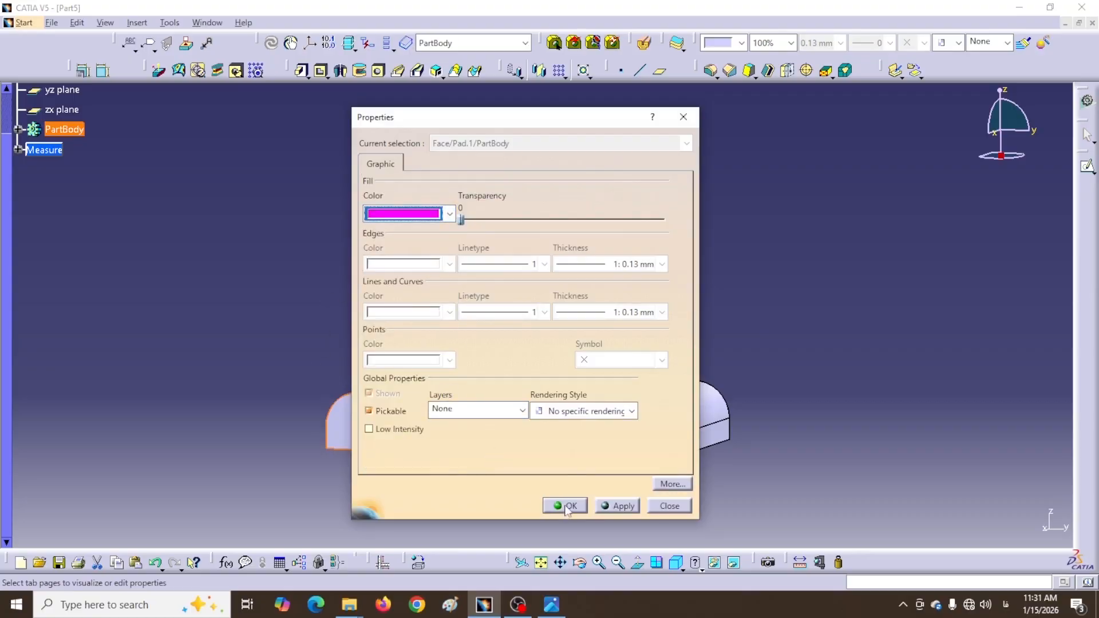
click(566, 505)
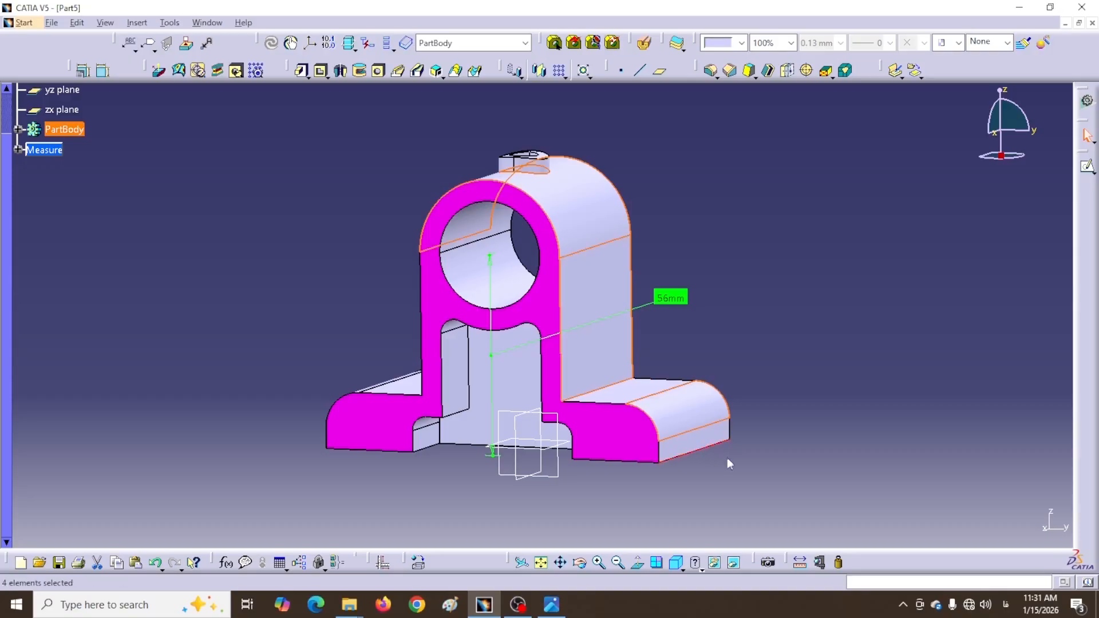
Fill the remaining selected faces red and orbit to inspect the coloured bracket
middle_drag(255, 319, 461, 376)
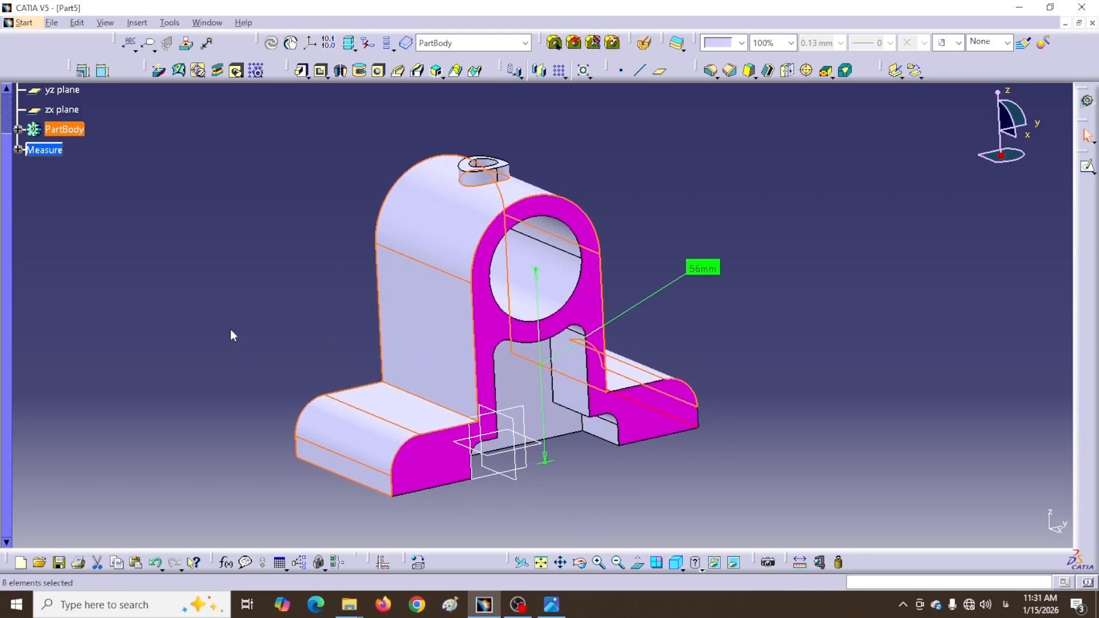
right_click(432, 354)
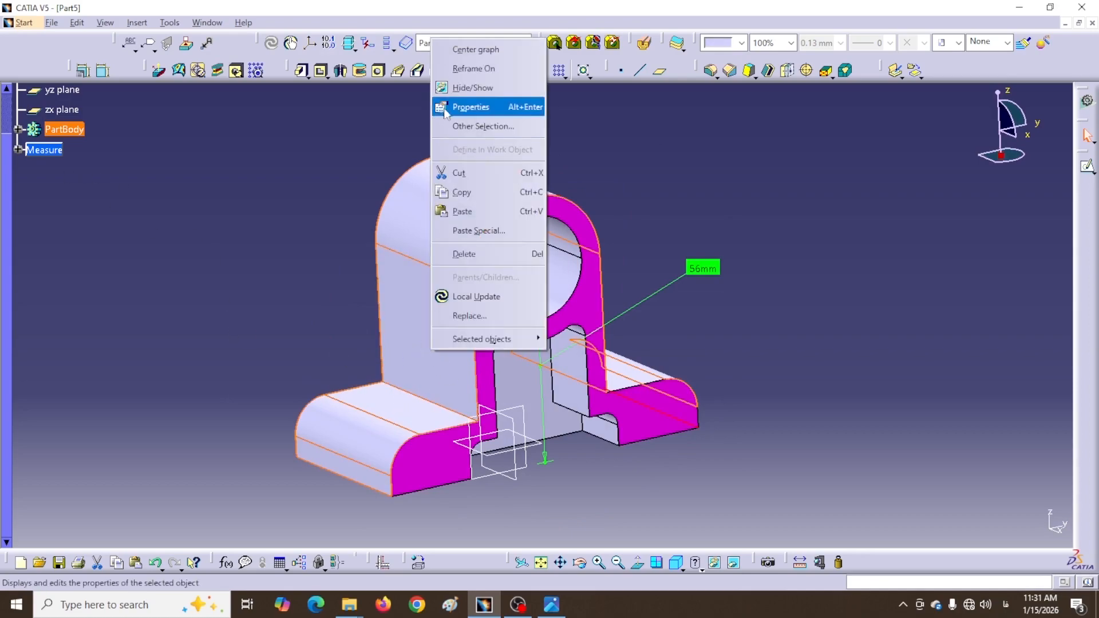
click(469, 107)
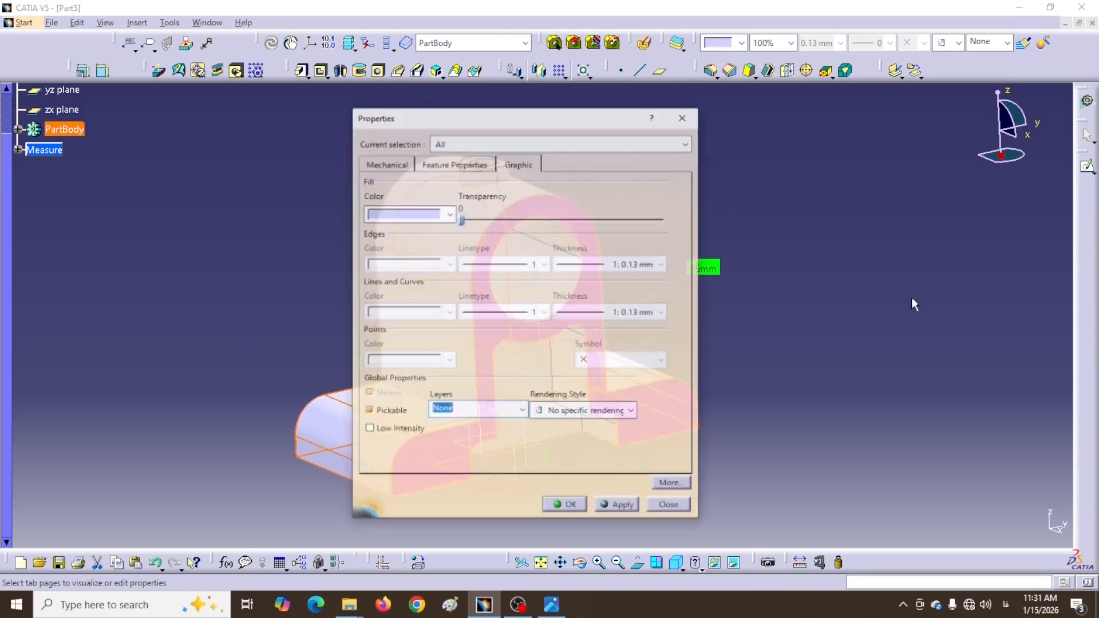
click(450, 214)
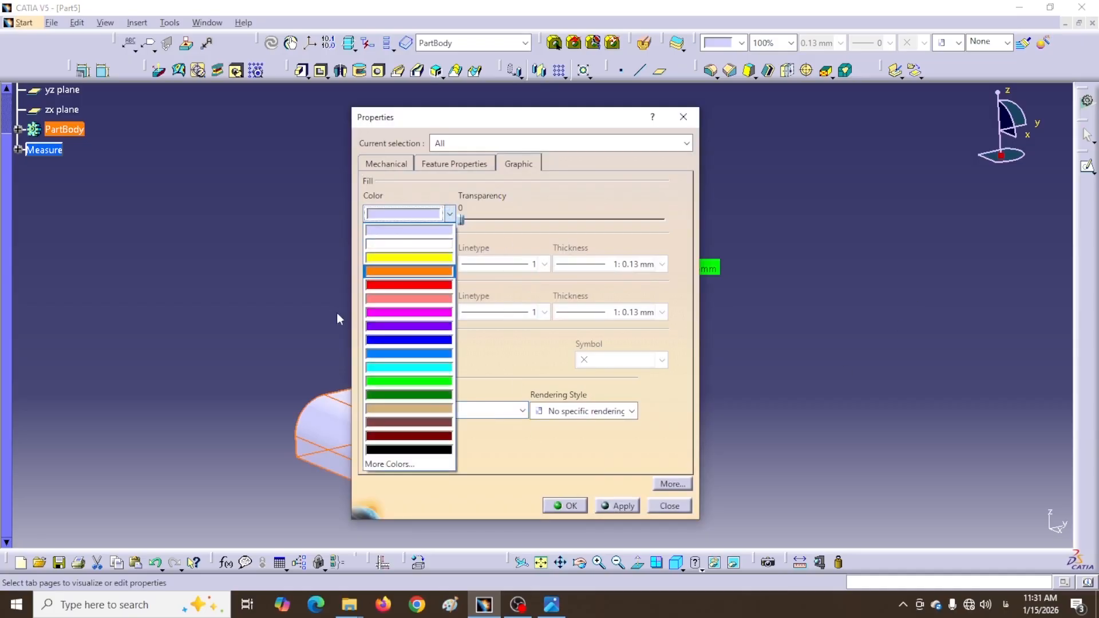
click(401, 298)
click(569, 506)
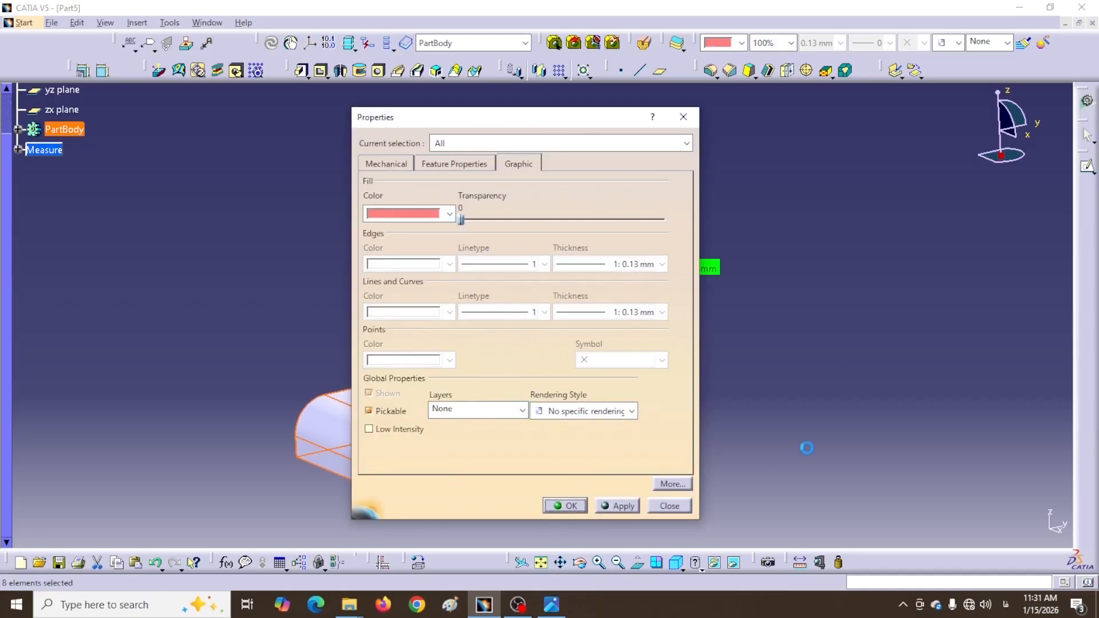
middle_drag(796, 441, 596, 240)
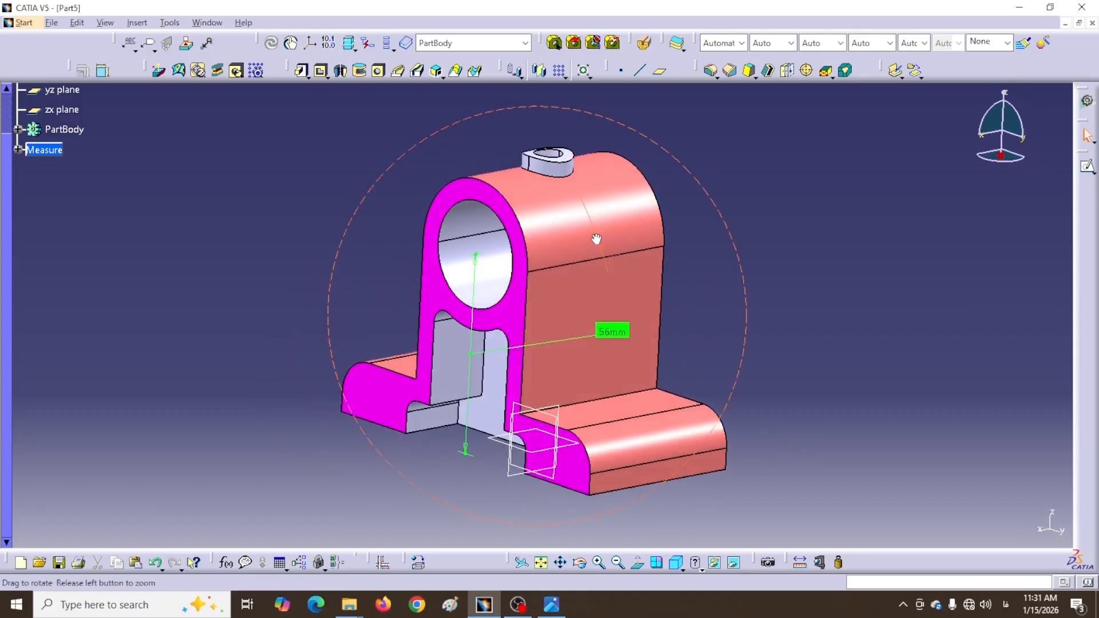
middle_drag(677, 321, 710, 297)
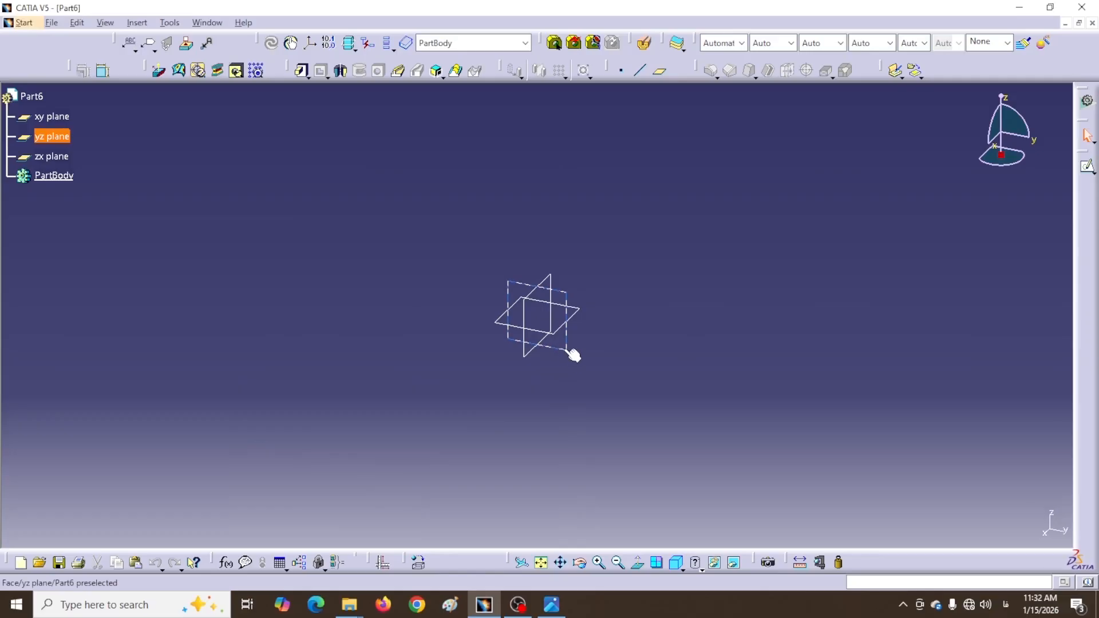
On the yz plane, sketch a closed T-shaped profile with a semicircular arched top
click(568, 351)
click(1087, 166)
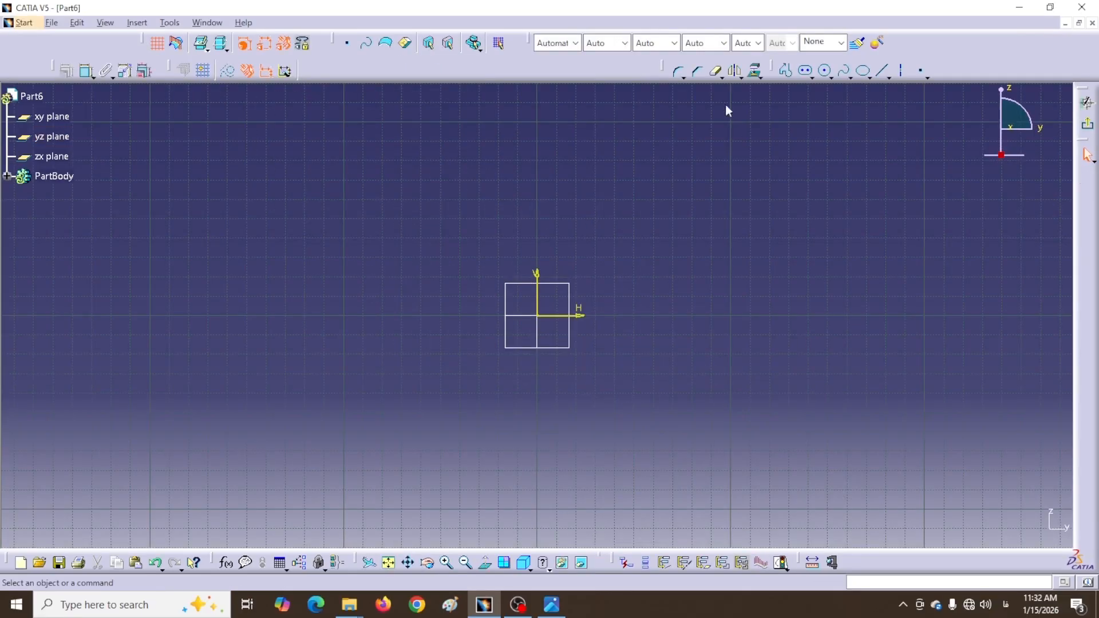
click(665, 314)
click(665, 279)
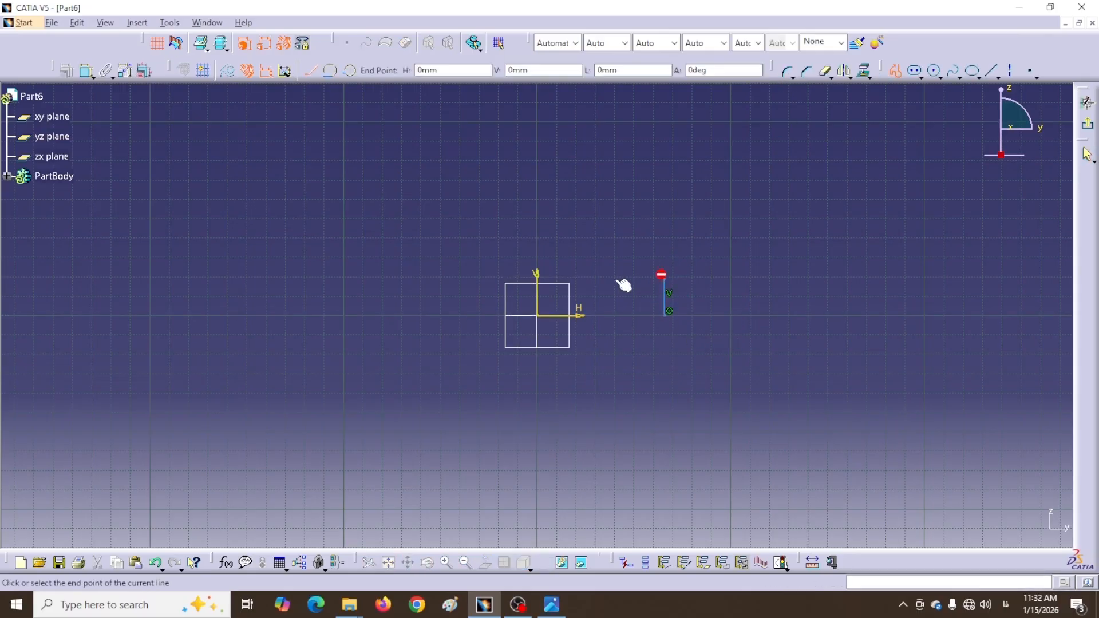
click(596, 280)
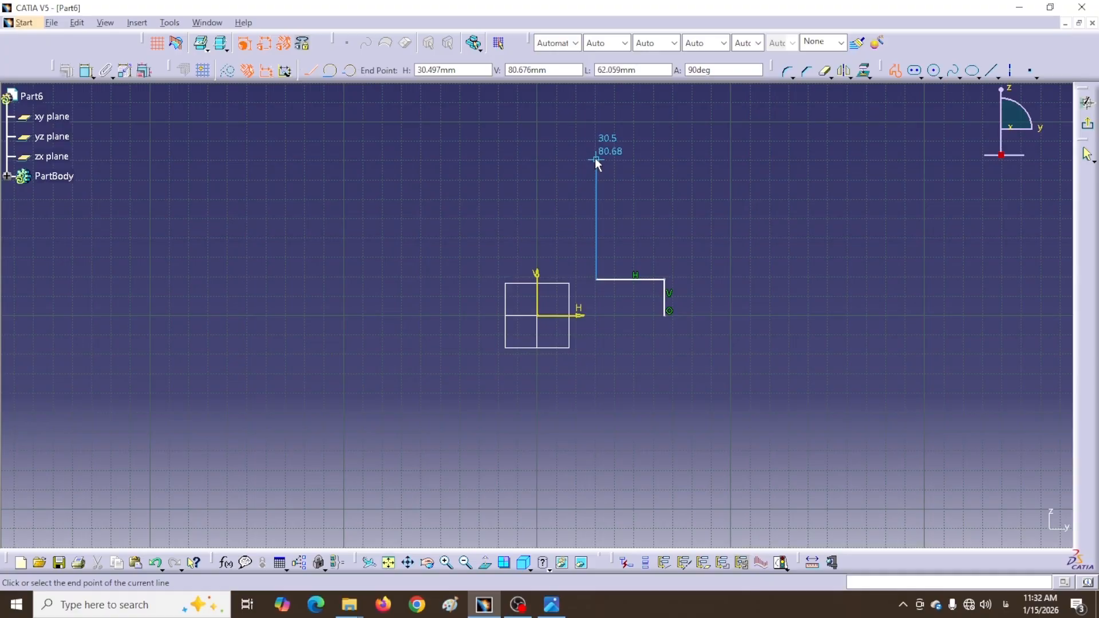
drag(595, 157, 503, 159)
click(483, 159)
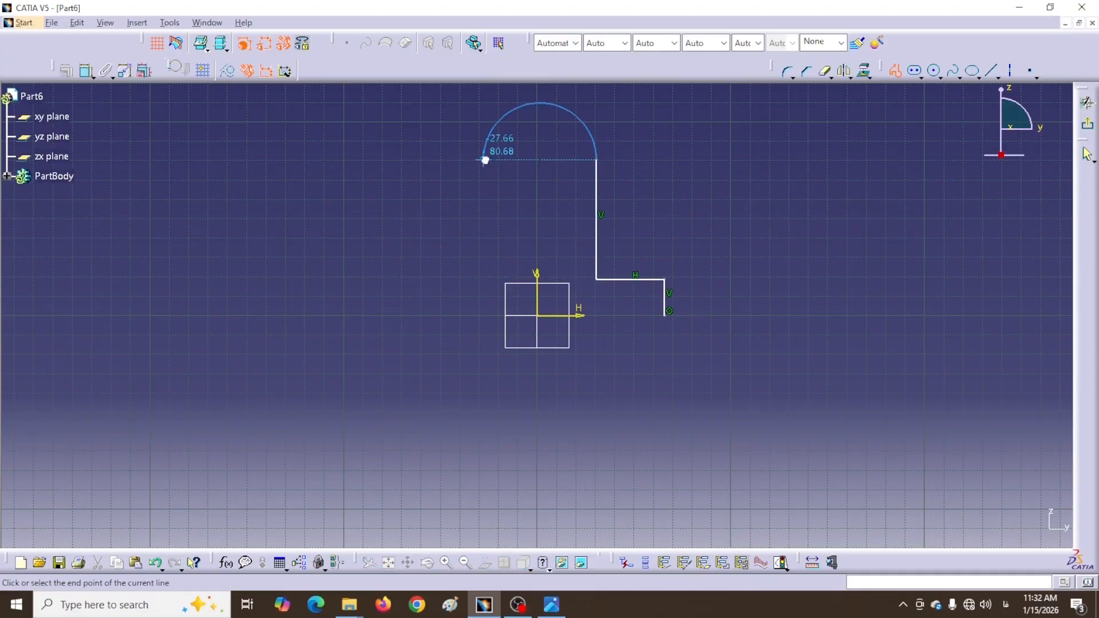
click(482, 279)
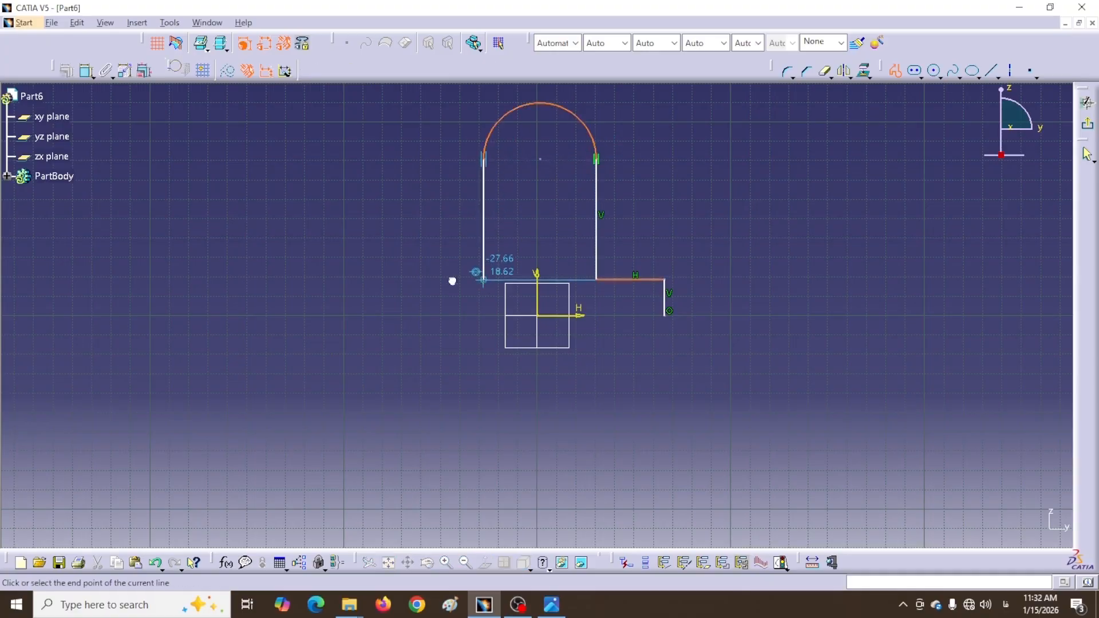
click(420, 280)
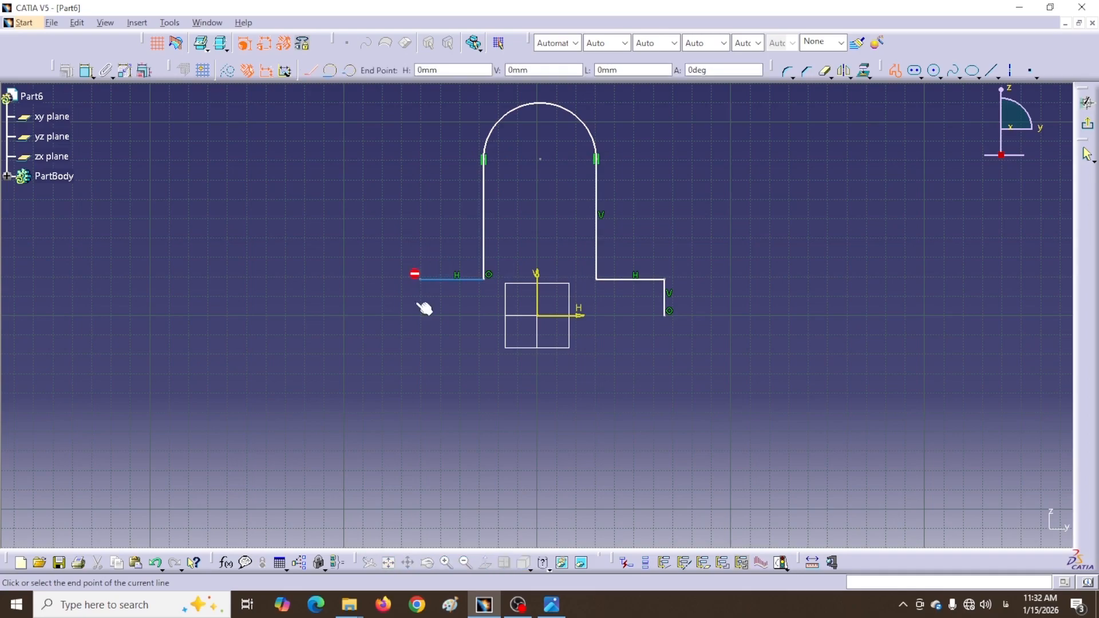
click(664, 315)
Make the base edges and the stem sides symmetric about the vertical axis
click(425, 326)
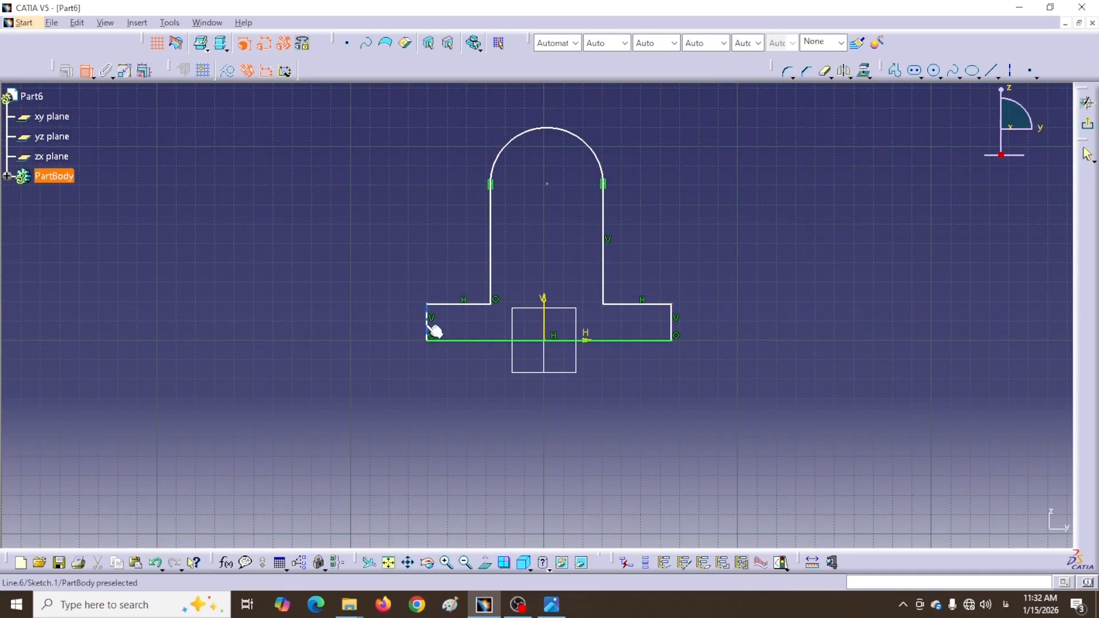
click(674, 324)
right_click(615, 394)
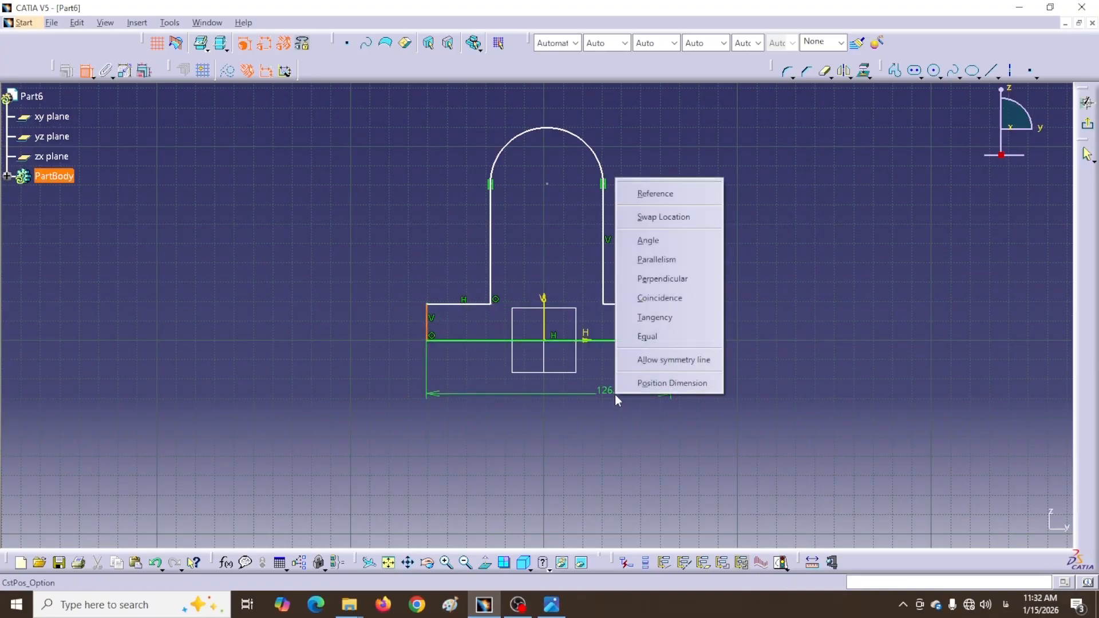
click(648, 361)
click(544, 323)
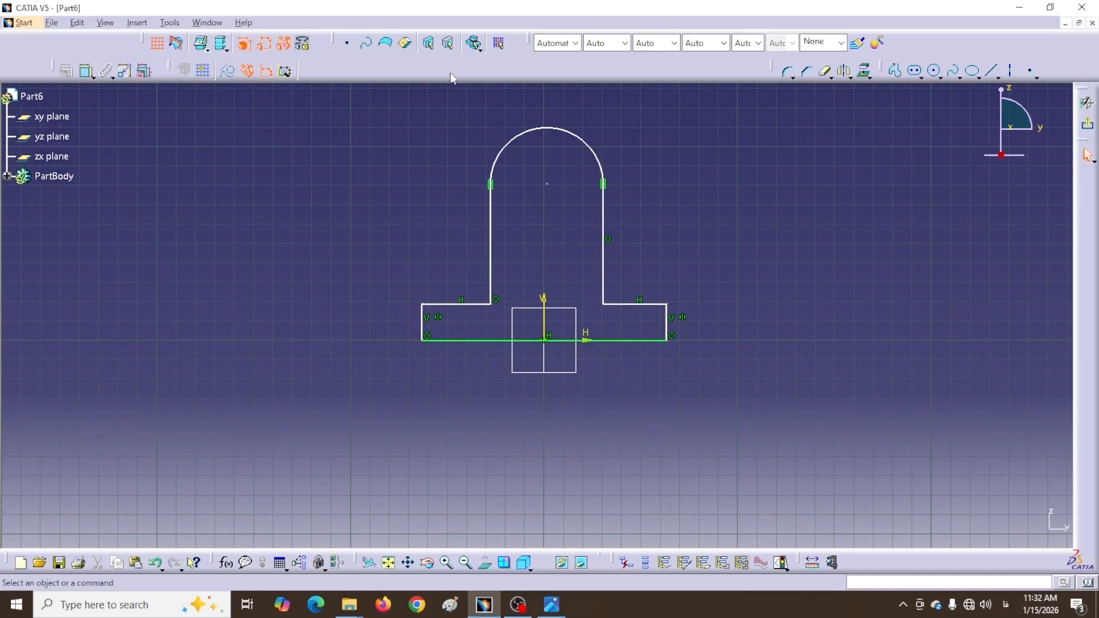
click(86, 71)
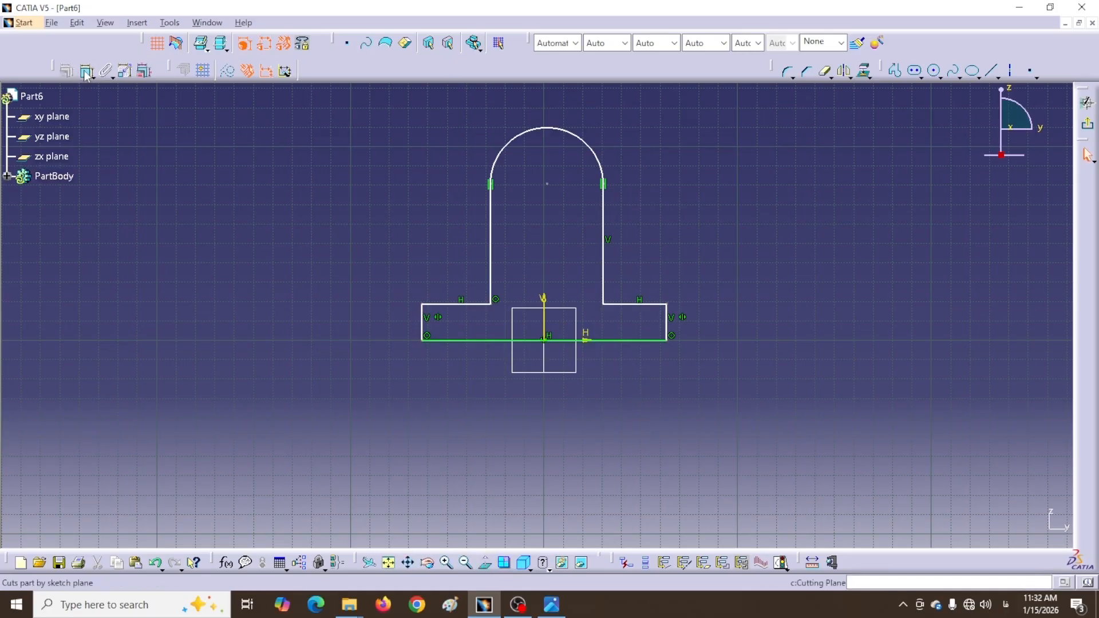
click(603, 270)
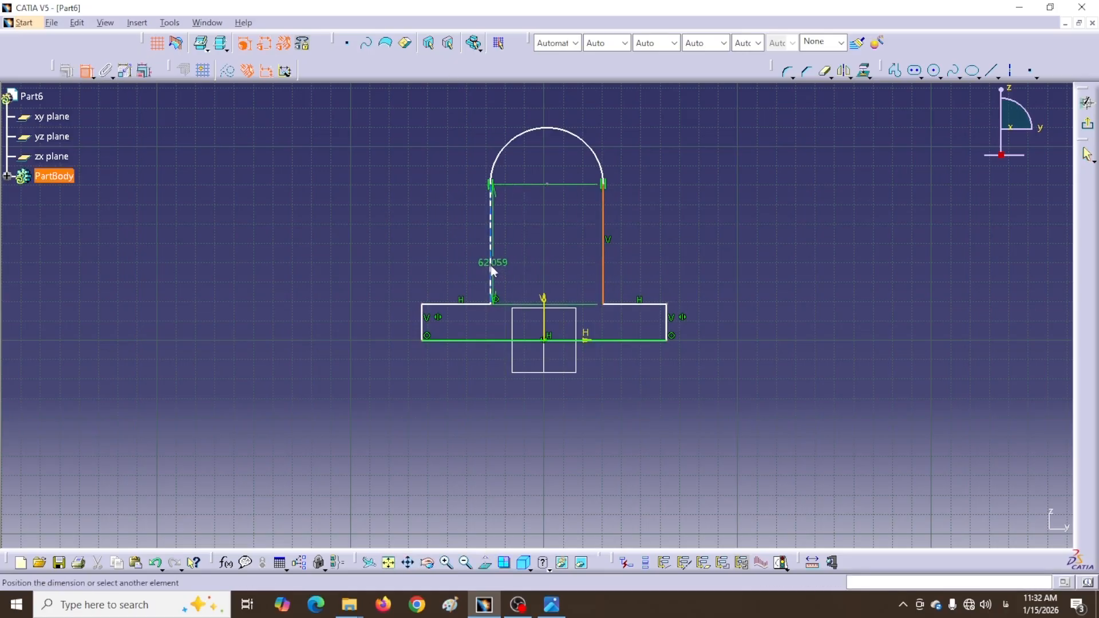
click(490, 266)
right_click(536, 242)
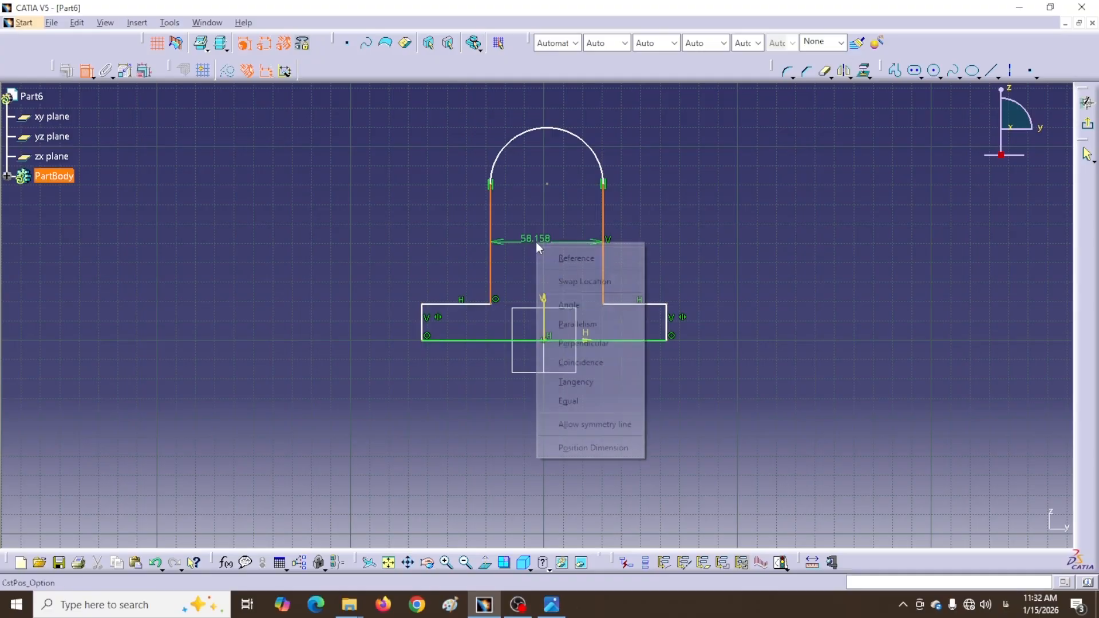
click(579, 426)
click(549, 322)
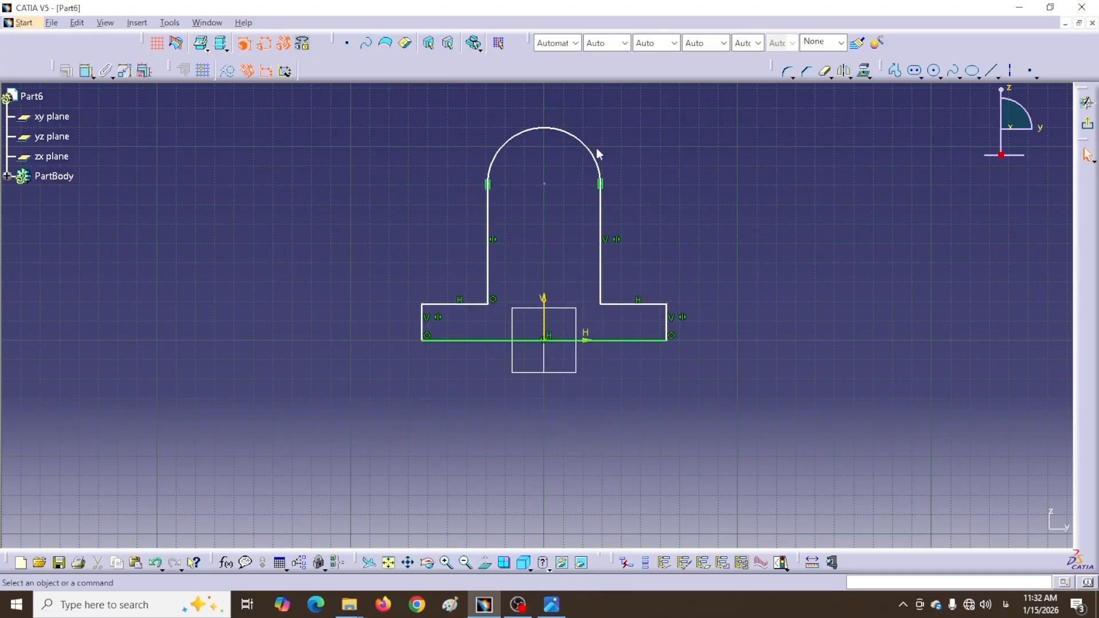
Dimension the base: width 100 and height 16
click(86, 71)
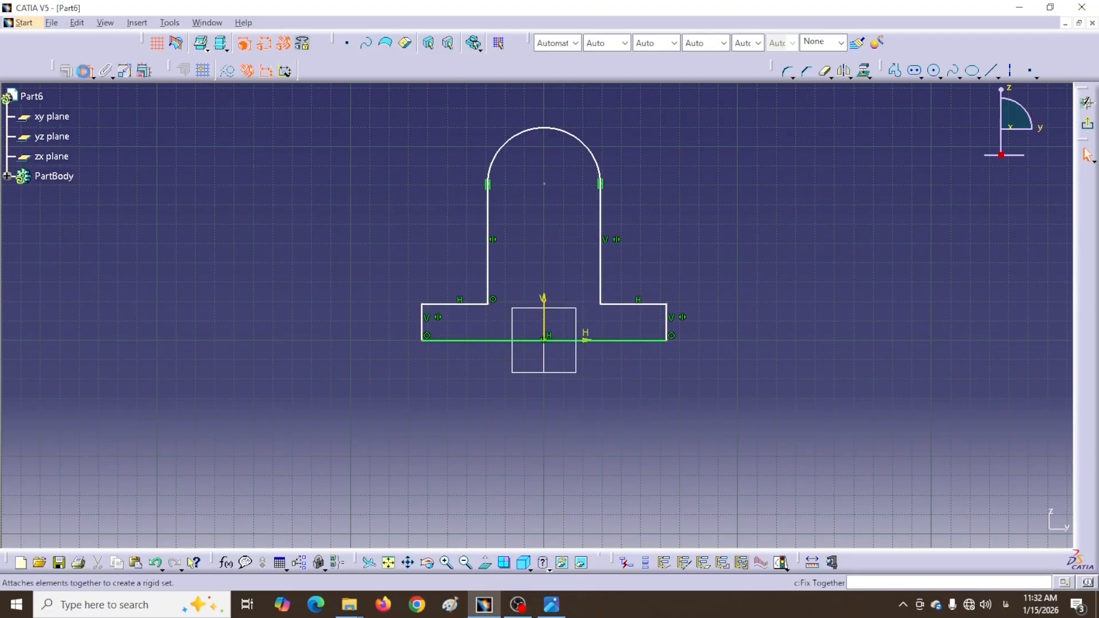
click(668, 325)
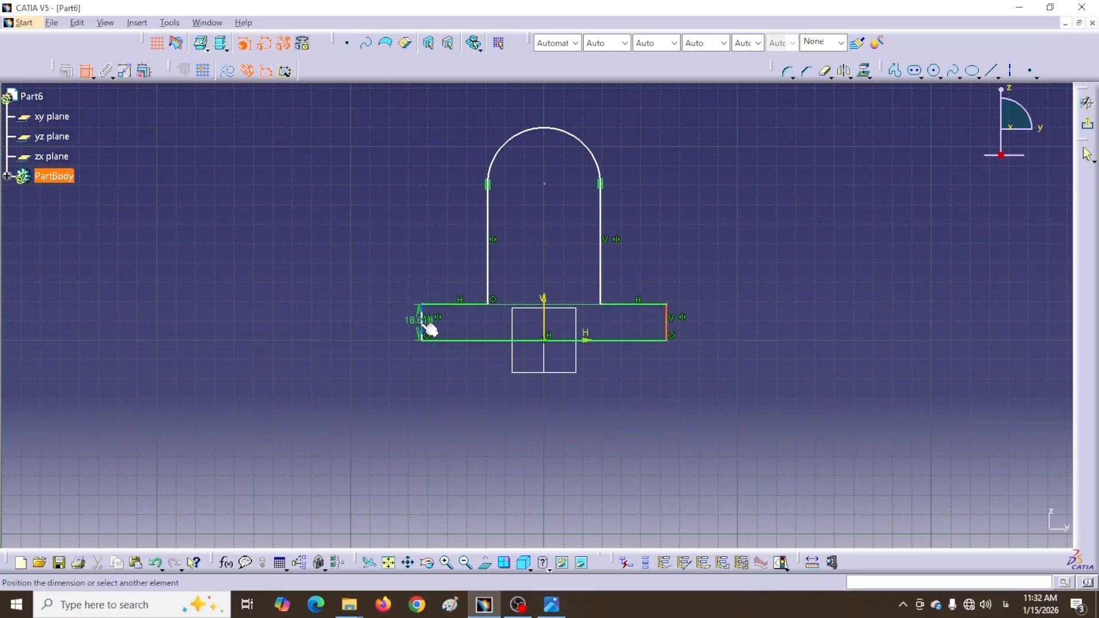
click(426, 325)
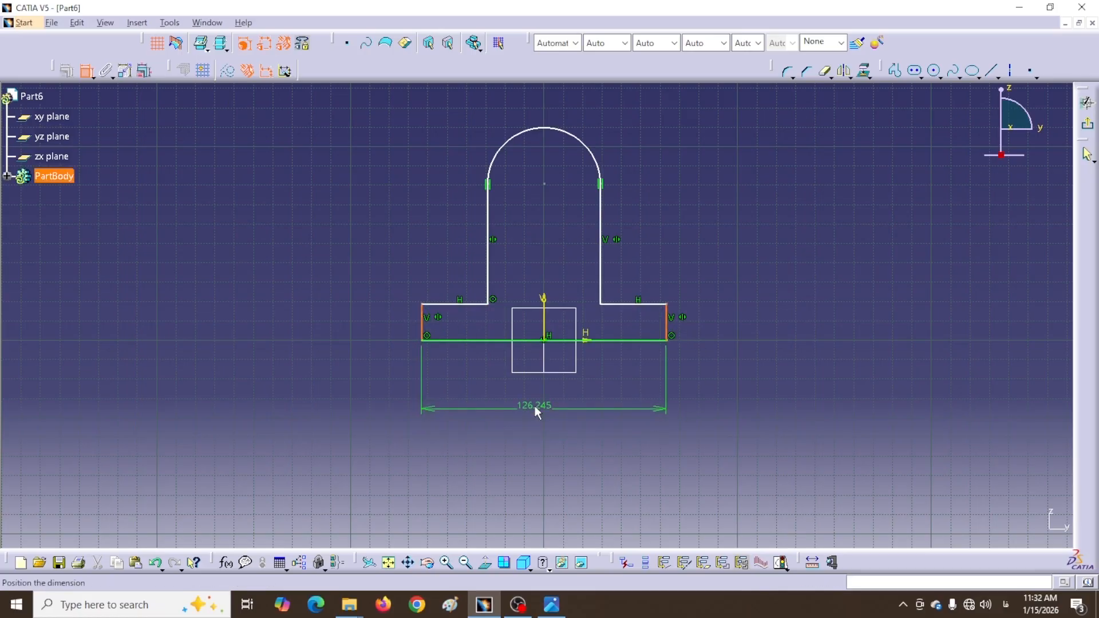
click(535, 407)
double_click(540, 406)
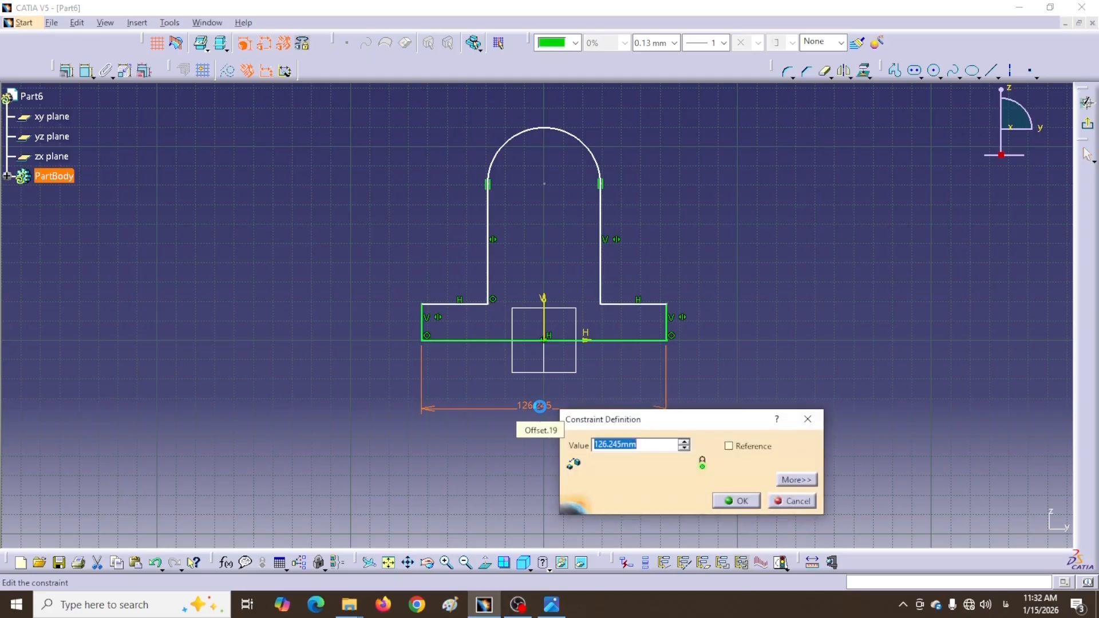
key(Return)
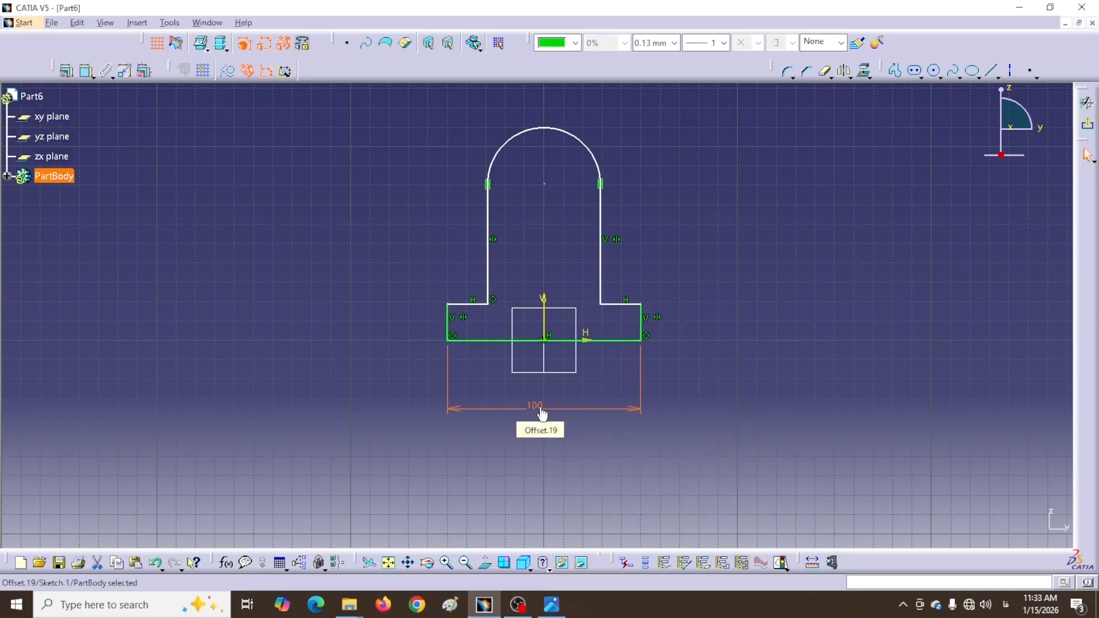
click(86, 71)
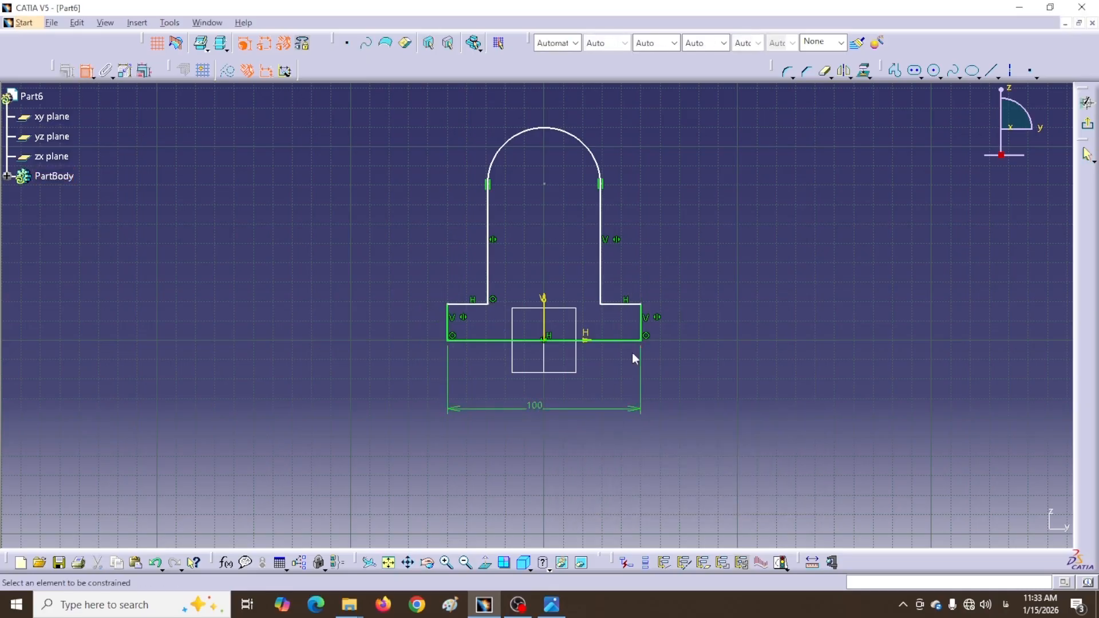
click(632, 341)
click(630, 305)
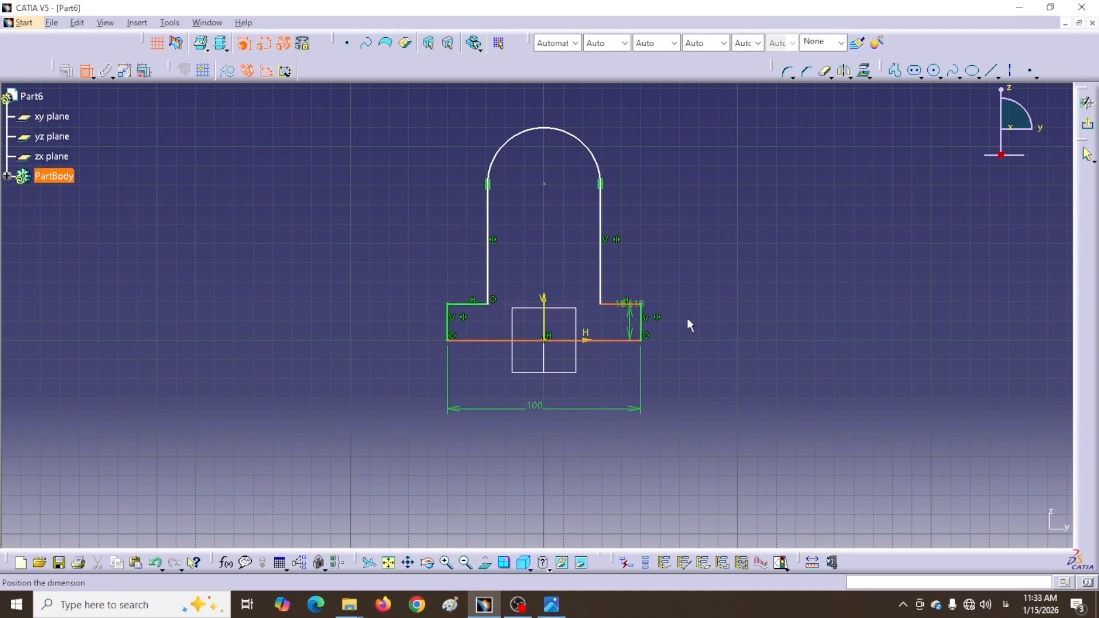
click(716, 288)
double_click(717, 285)
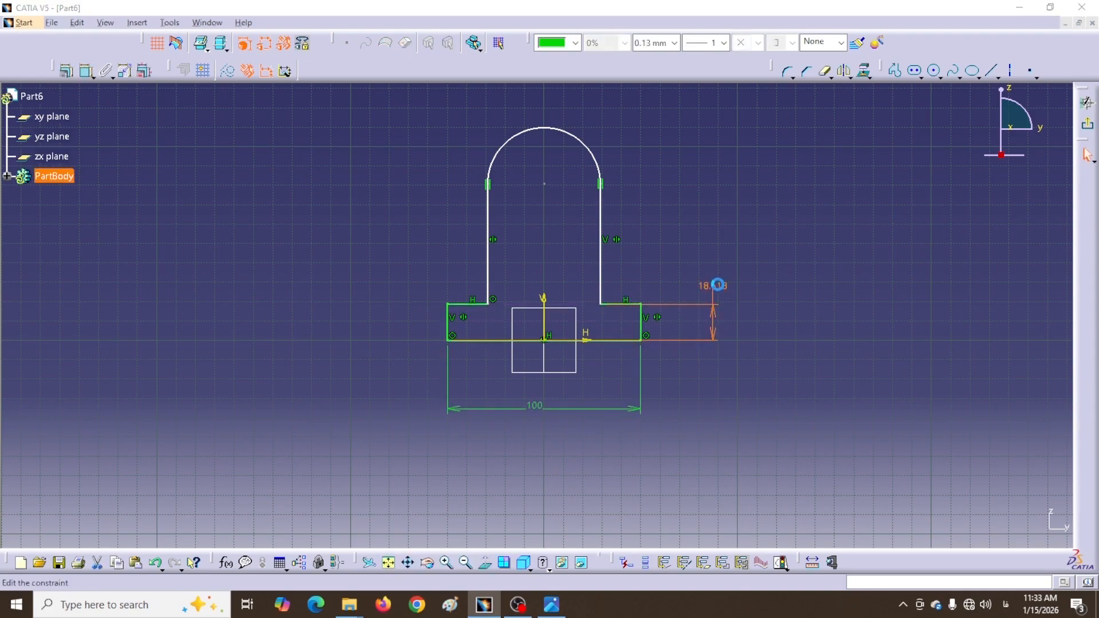
text(16)
key(Return)
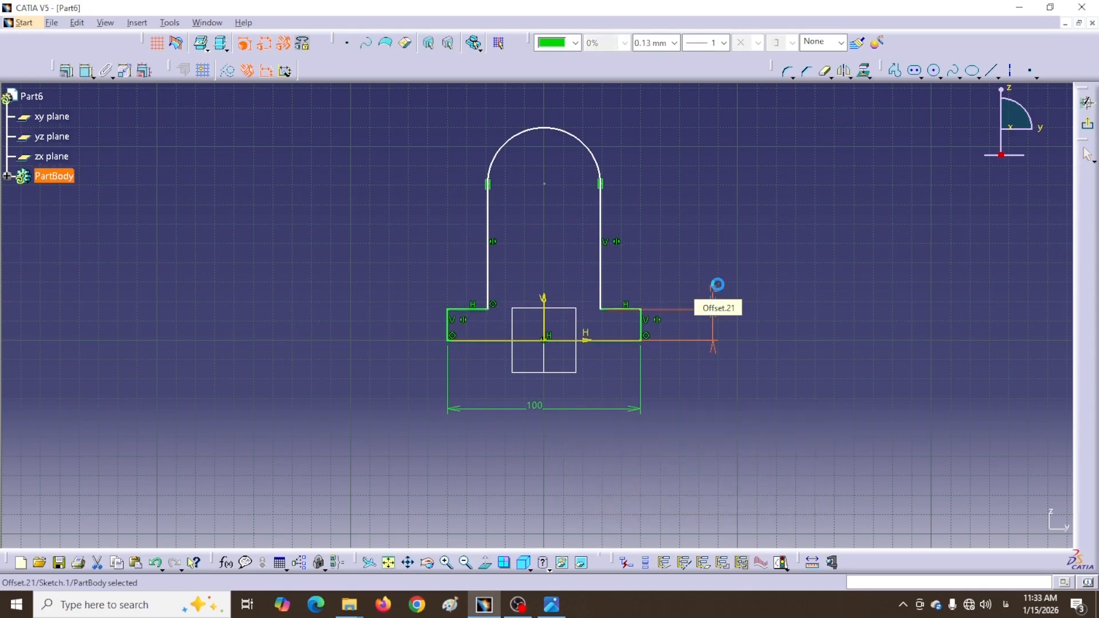
Dimension the stem width to 42 and the arc centre height to 56
click(81, 75)
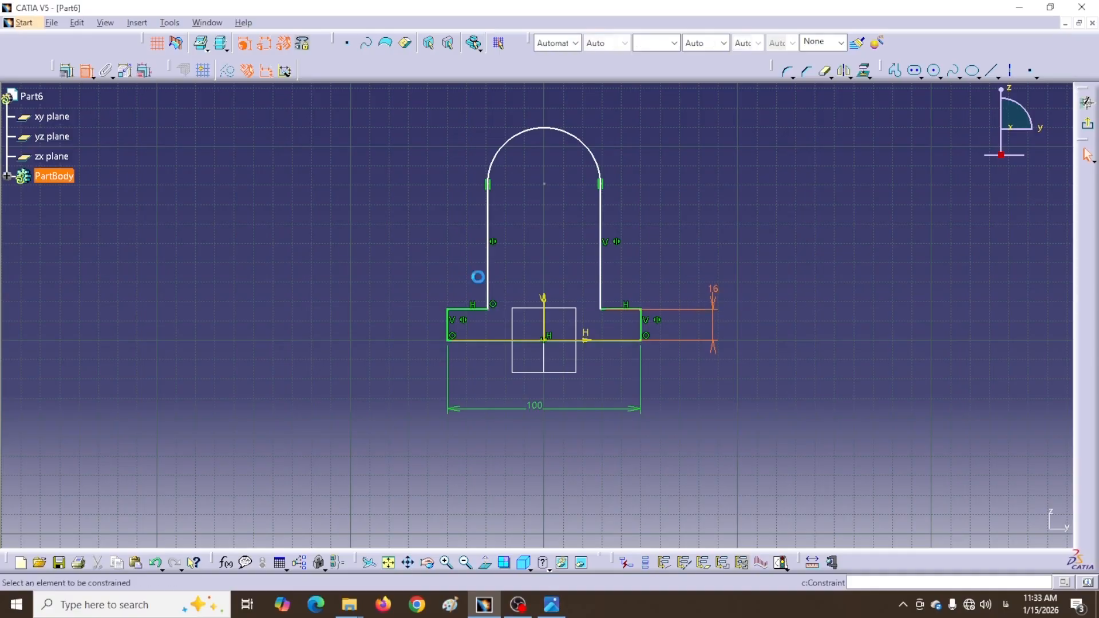
click(599, 274)
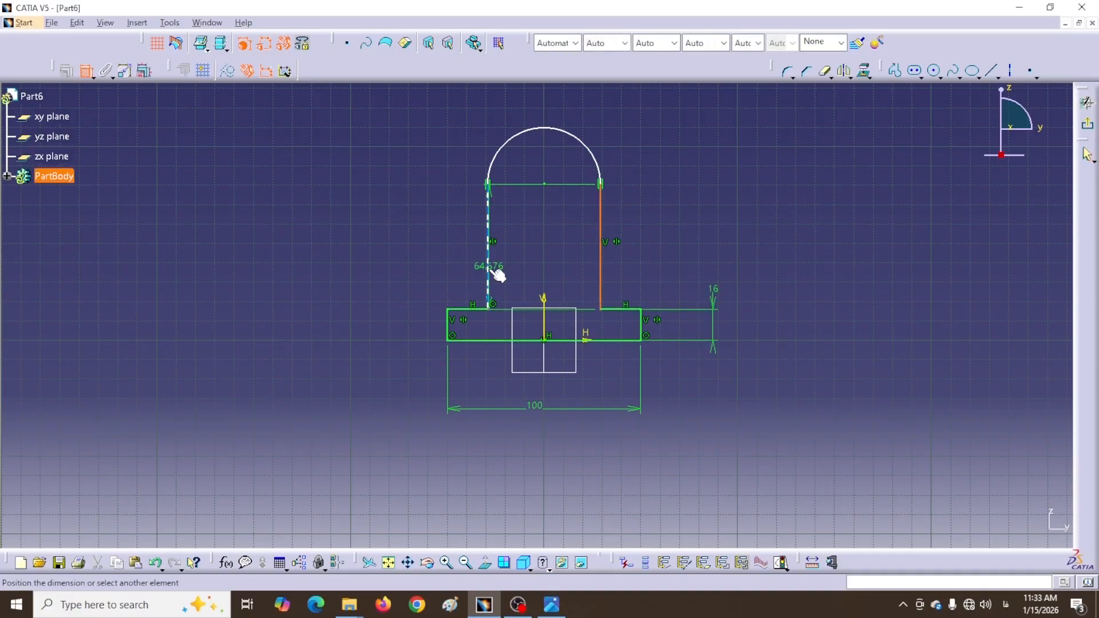
click(488, 275)
click(541, 255)
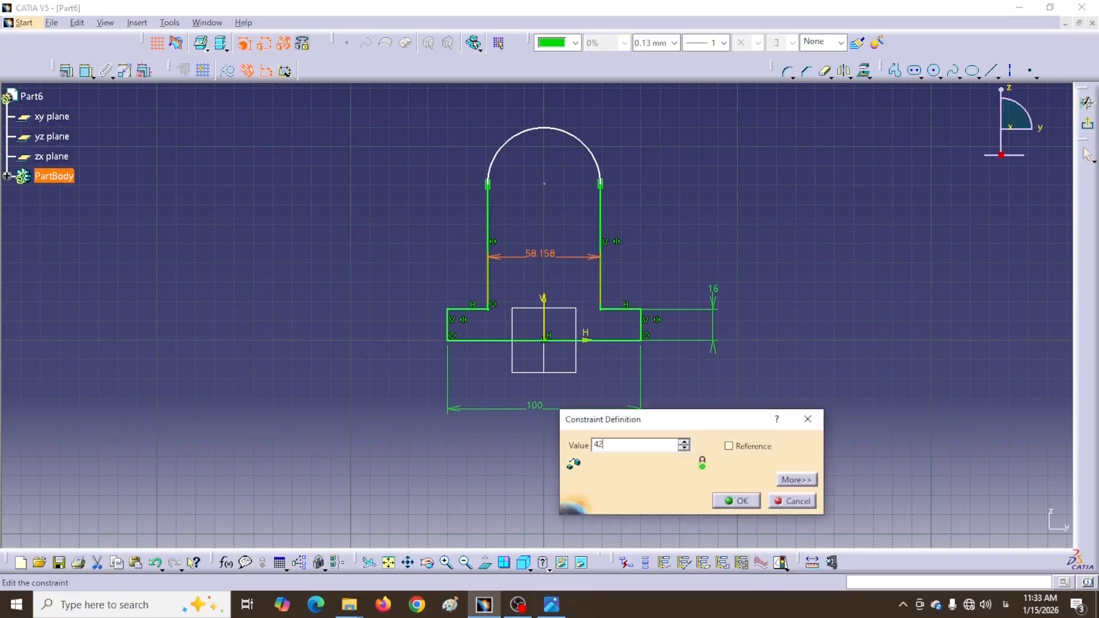
key(Return)
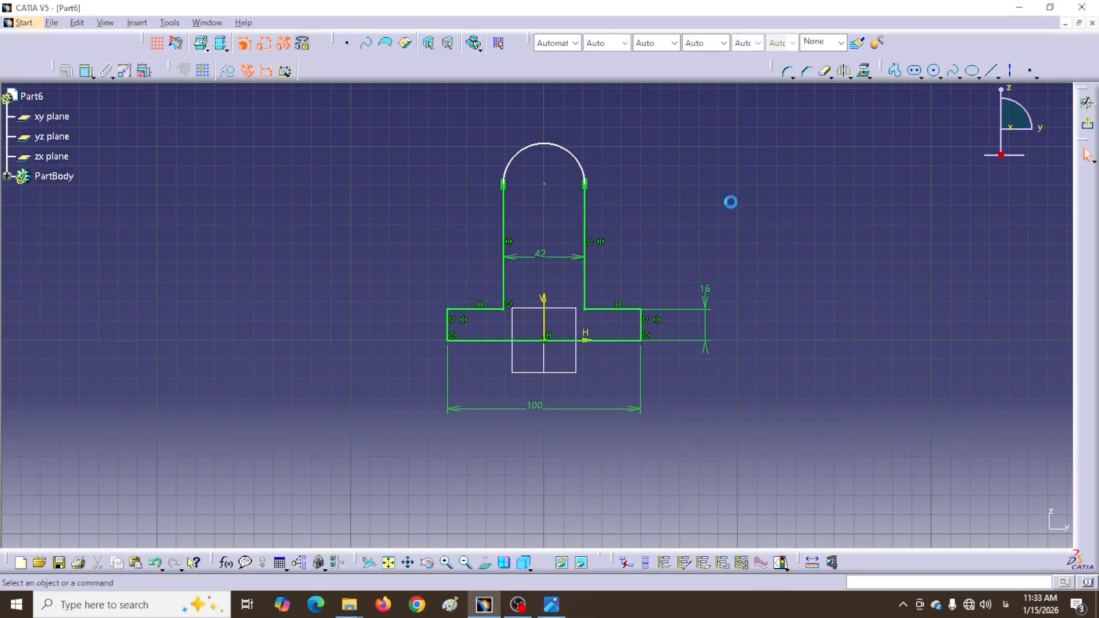
click(544, 184)
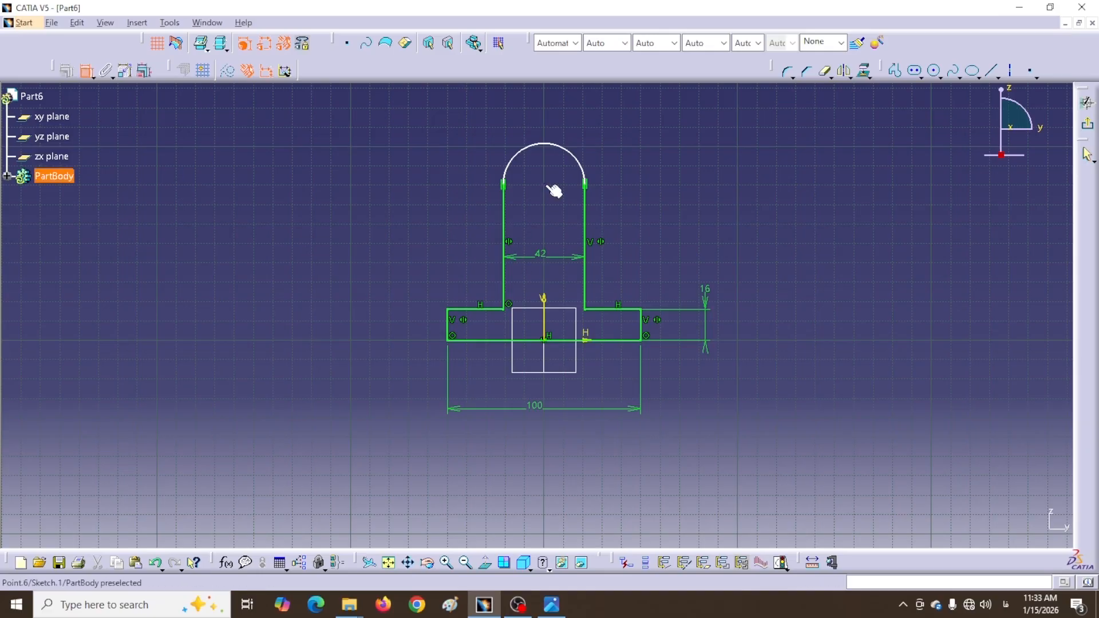
click(461, 340)
click(412, 292)
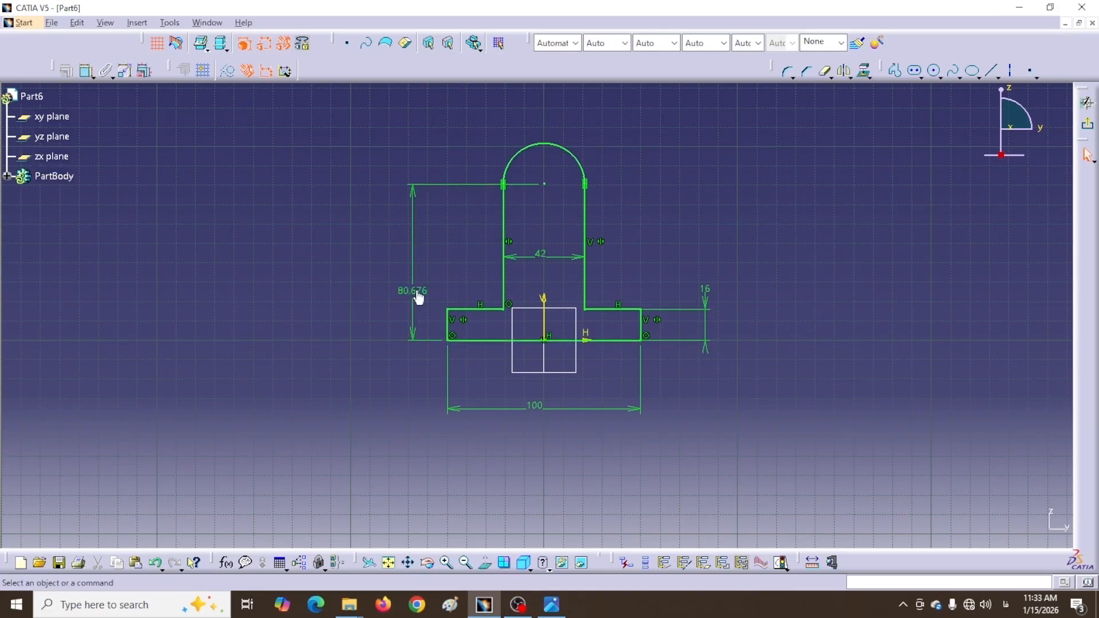
double_click(417, 292)
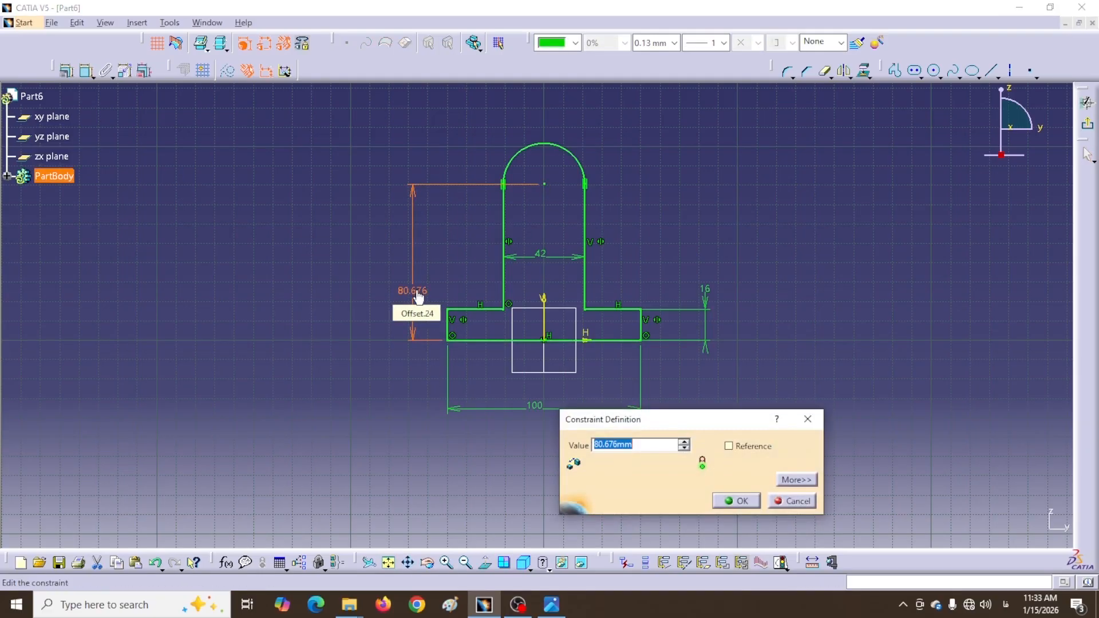
key(Return)
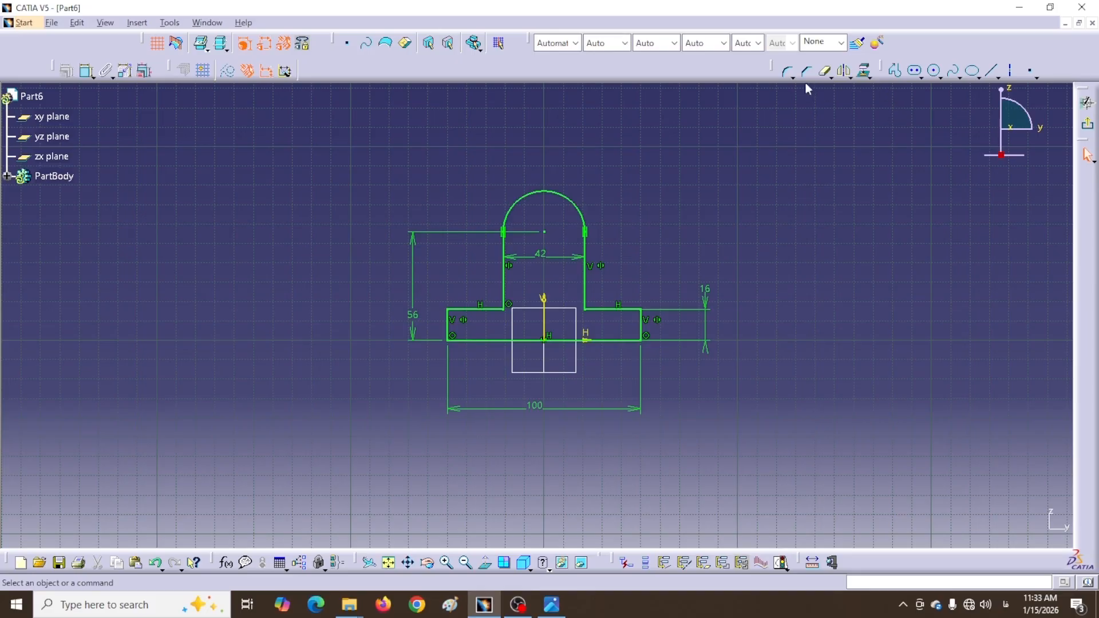
Round the base's left corner with a 10 mm corner radius
click(786, 70)
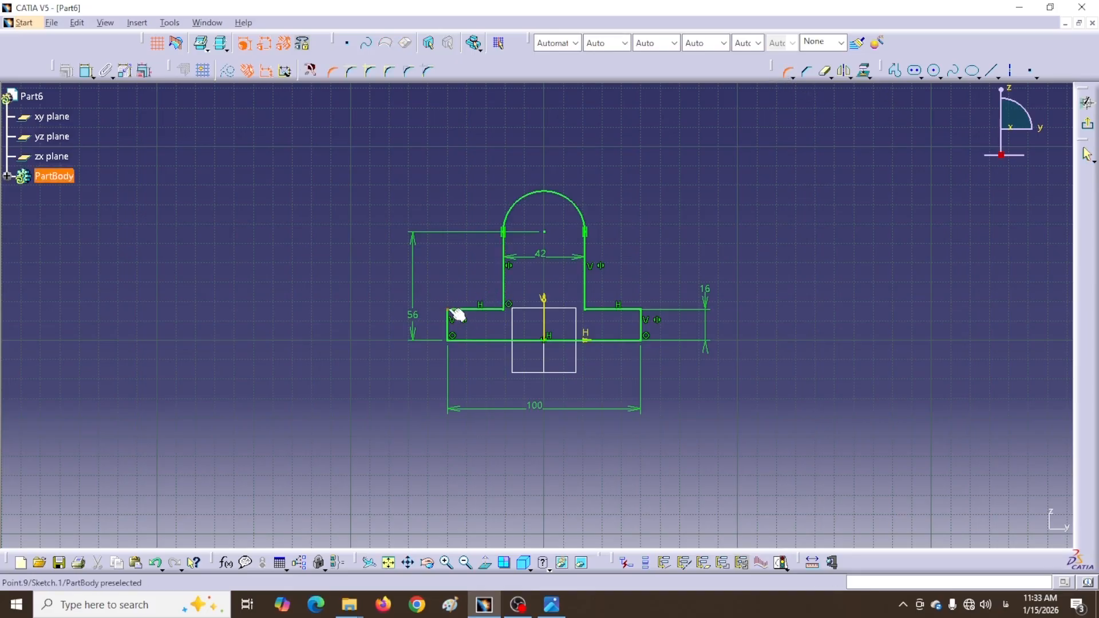
click(455, 314)
click(459, 318)
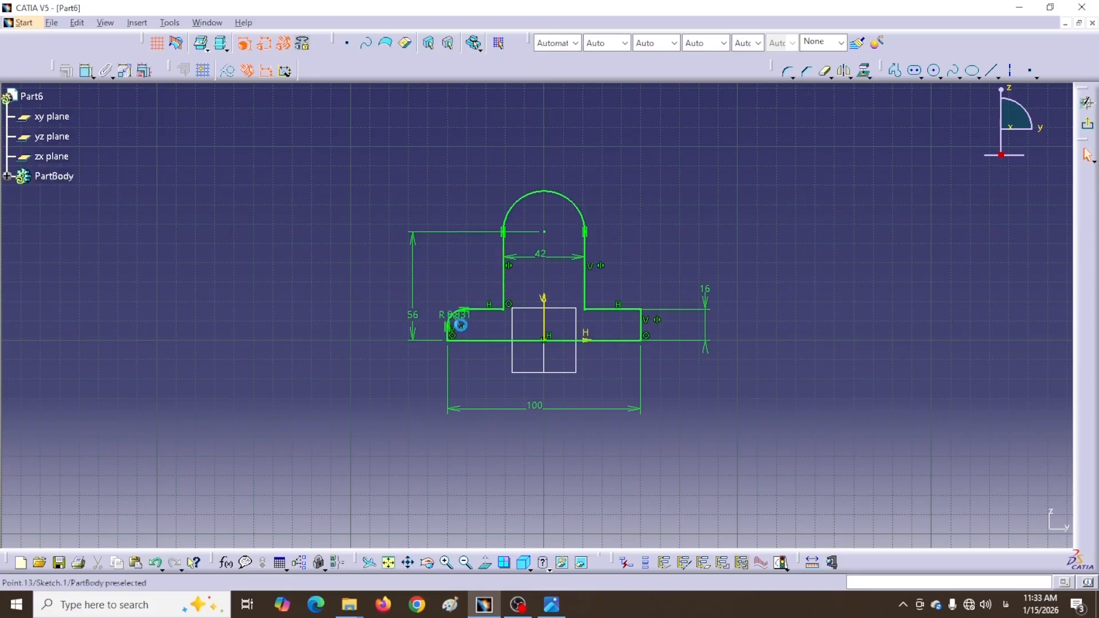
double_click(461, 315)
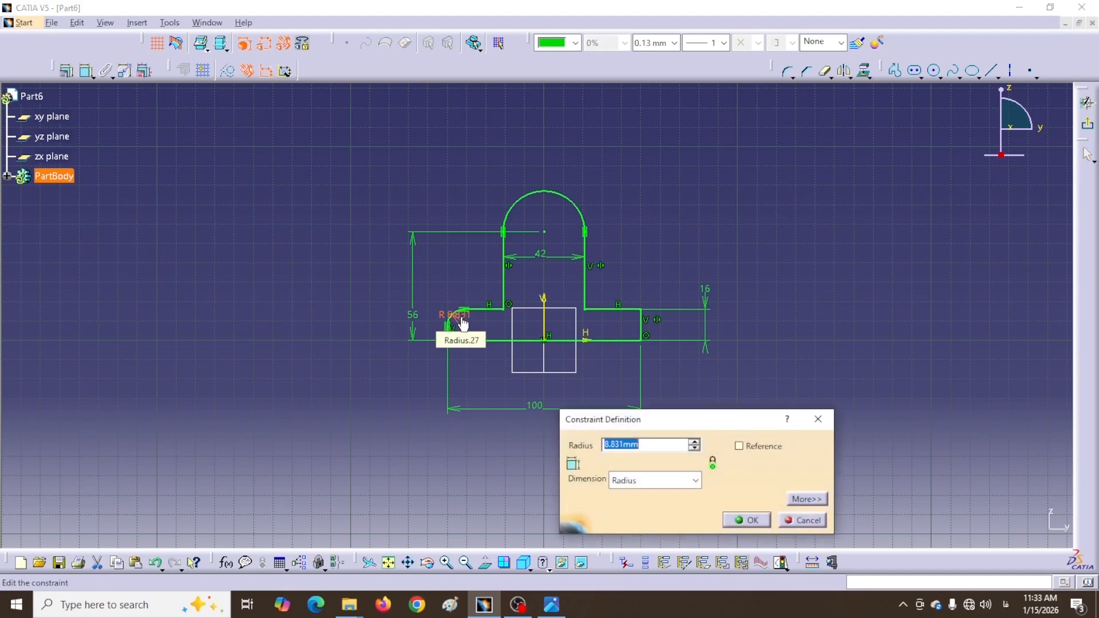
text(10)
key(Return)
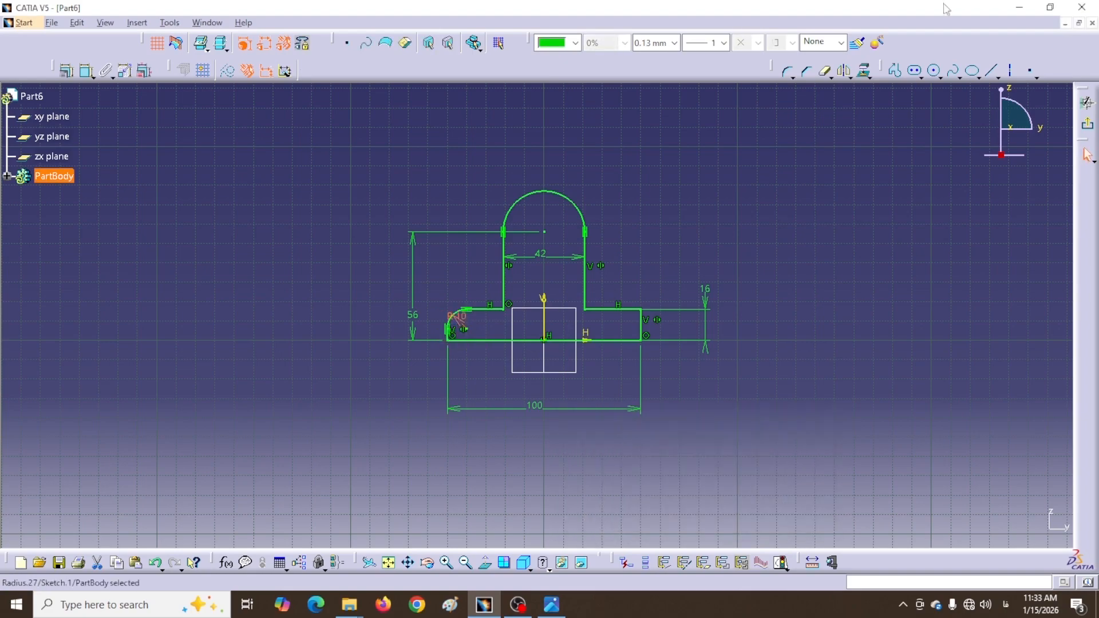
click(821, 181)
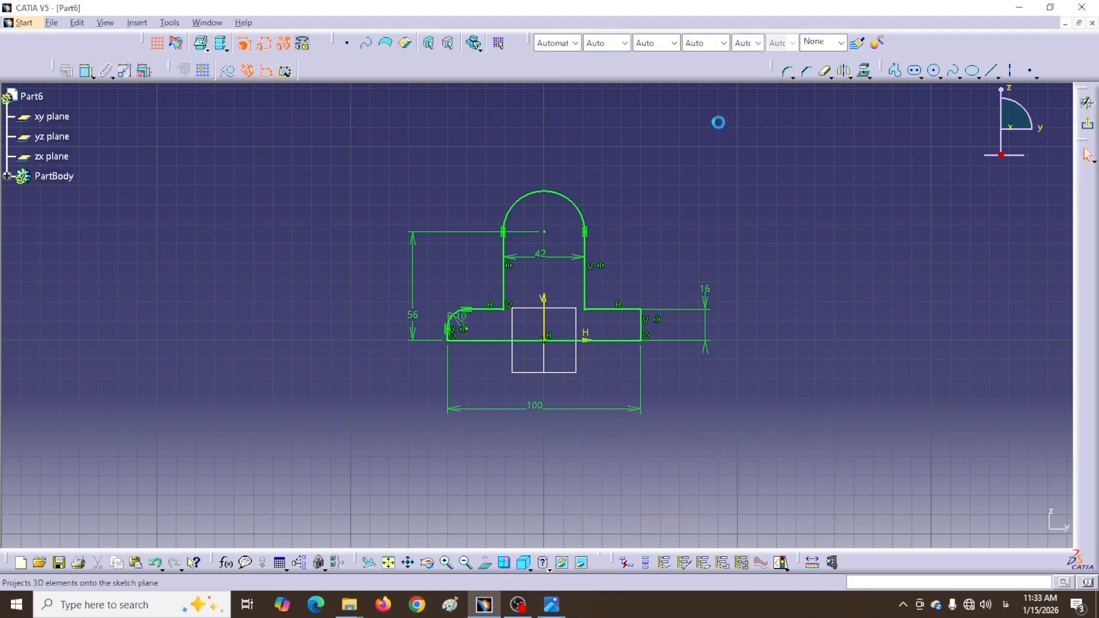
Round the right base corner to 10 mm as well, then exit the sketch
click(785, 75)
click(652, 316)
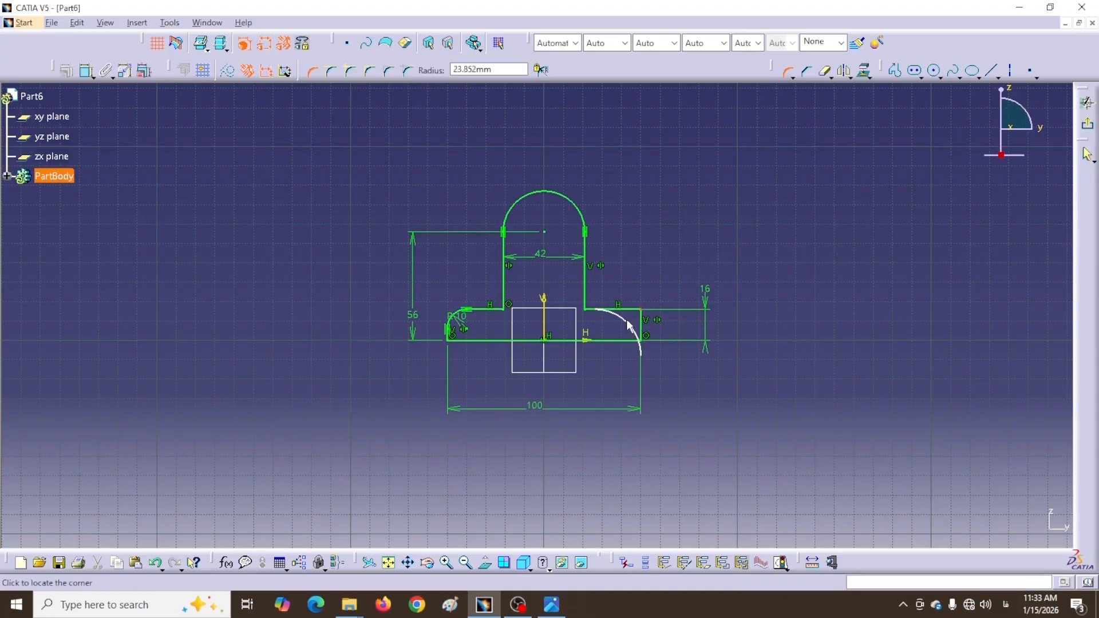
click(642, 322)
double_click(626, 318)
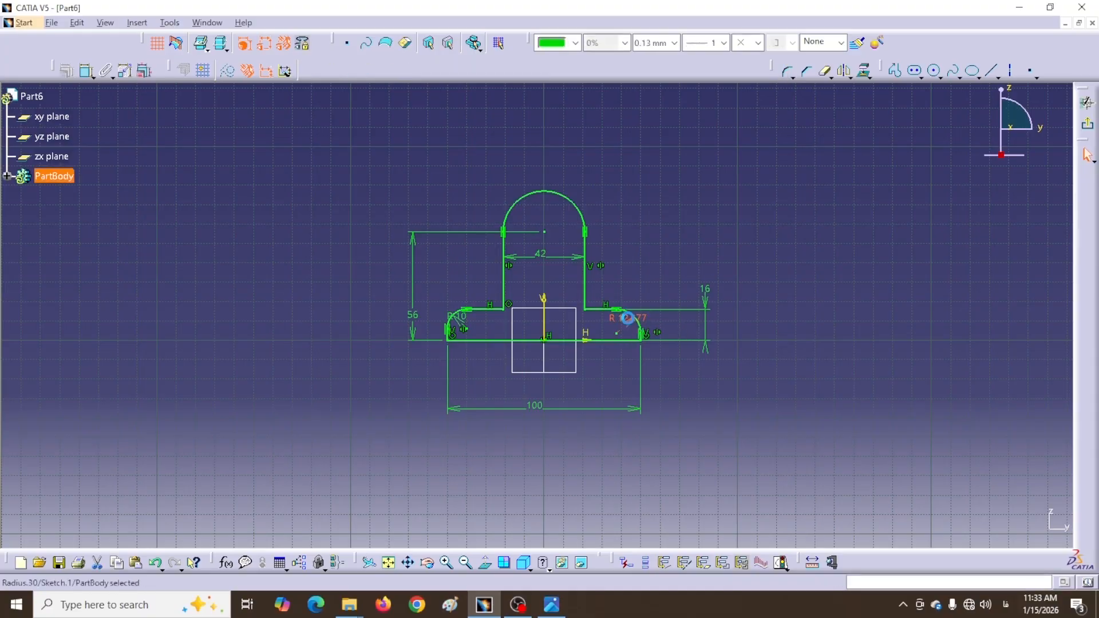
text(1)
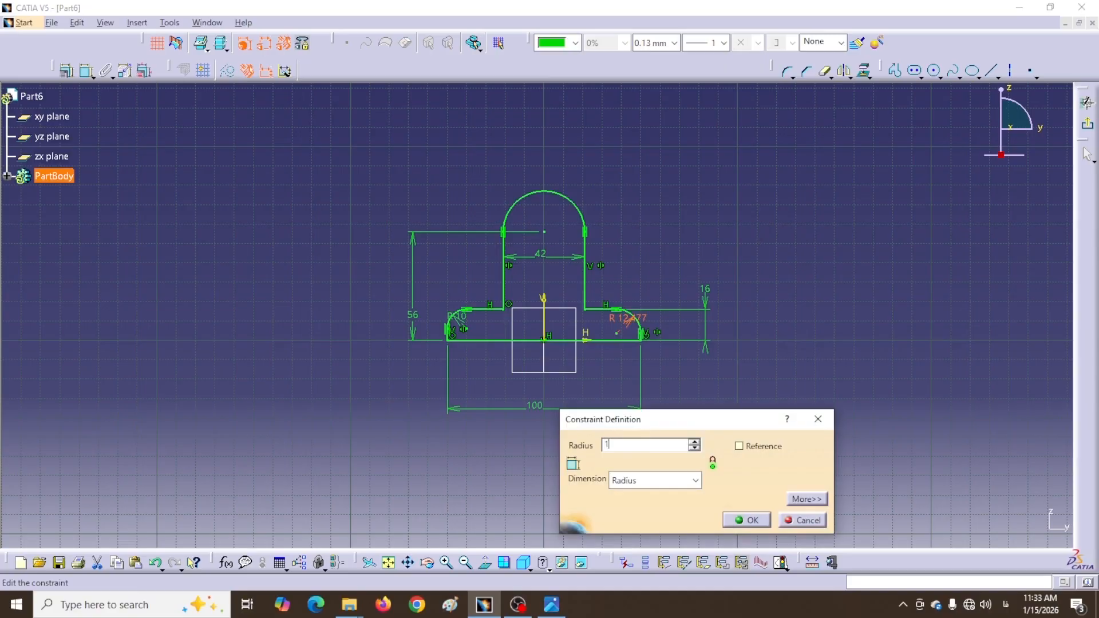
text(0)
key(Return)
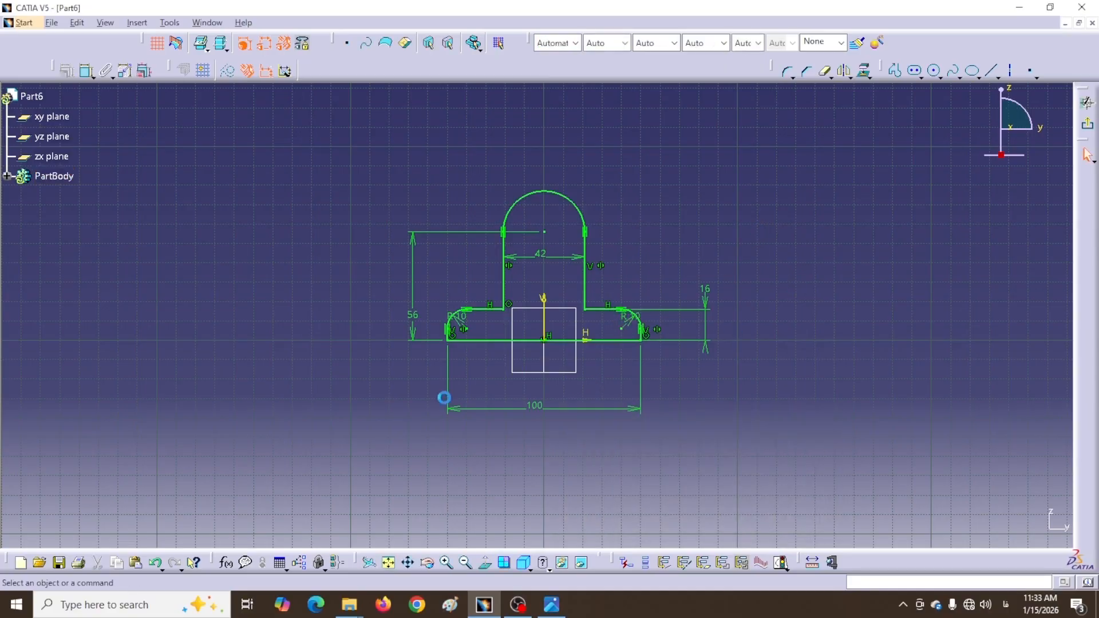
click(1087, 124)
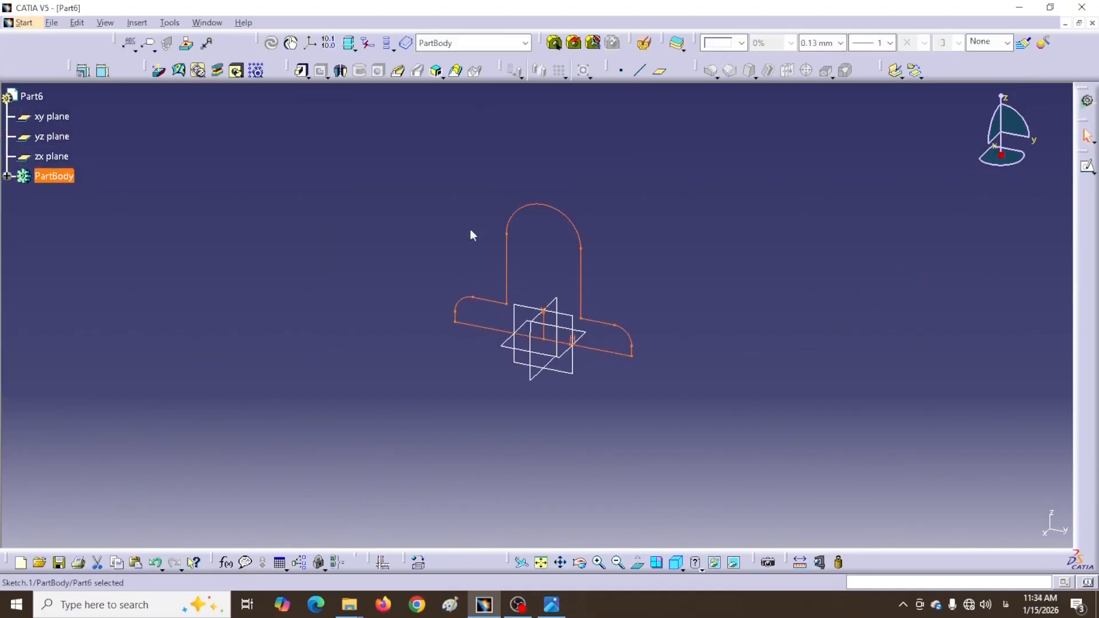
Open a new Sketcher session with the xy plane as its support
click(571, 359)
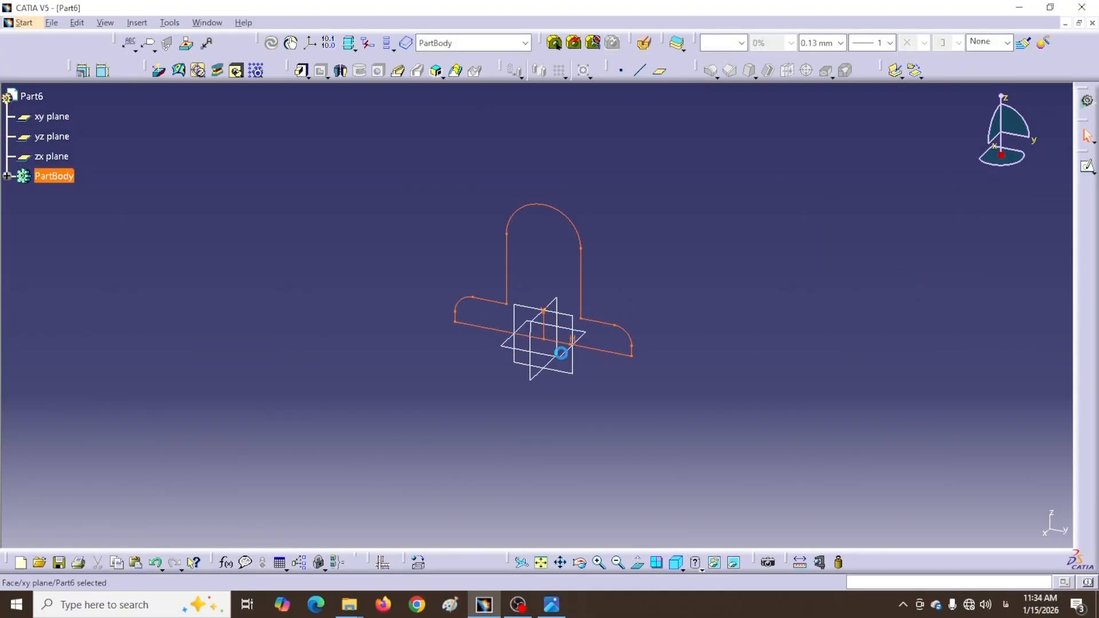
click(1086, 166)
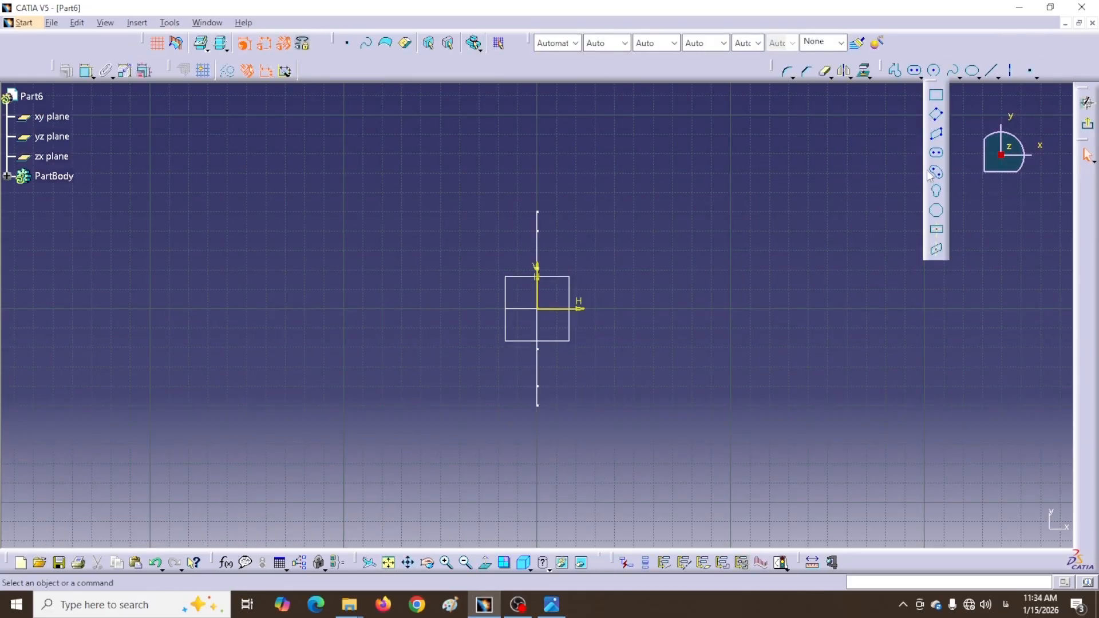
Draw a centred rectangle at the origin and dimension its width to 50 mm
click(936, 230)
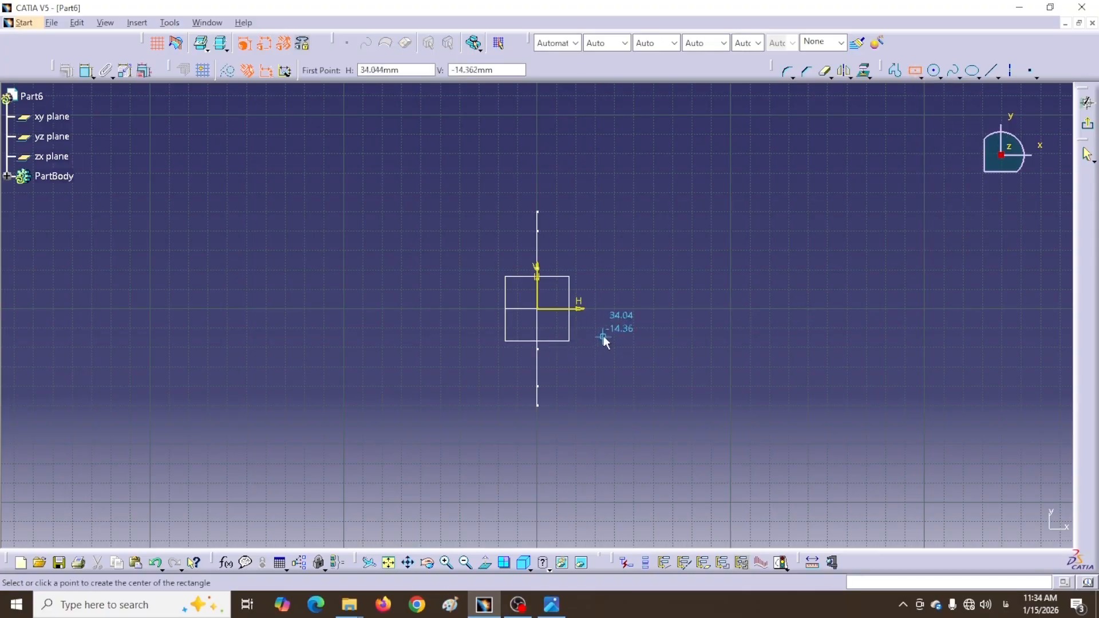
click(547, 313)
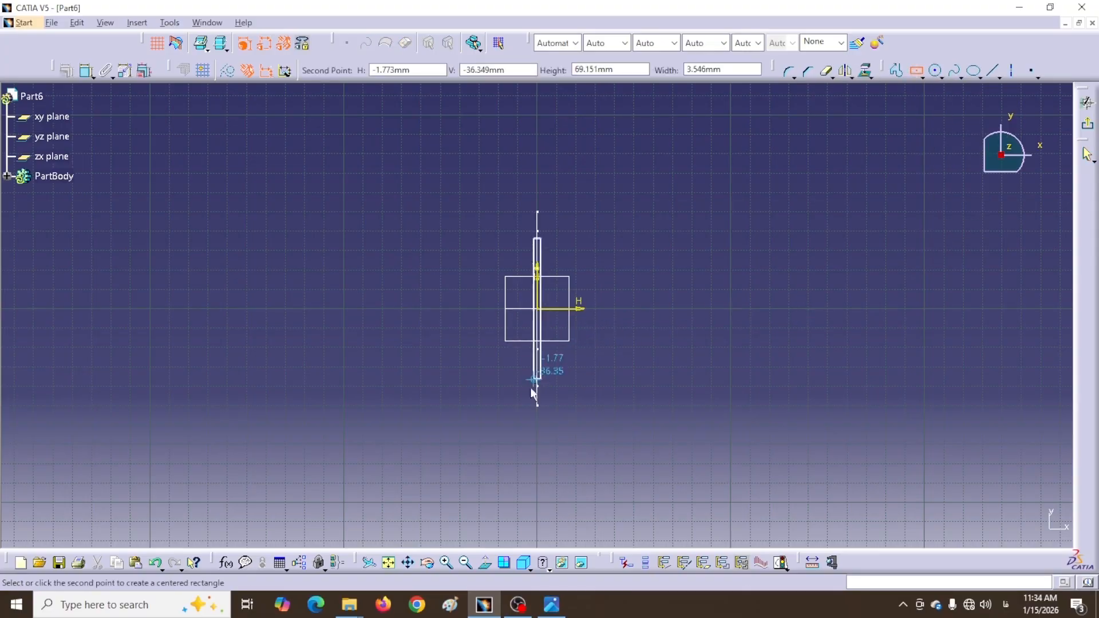
click(491, 439)
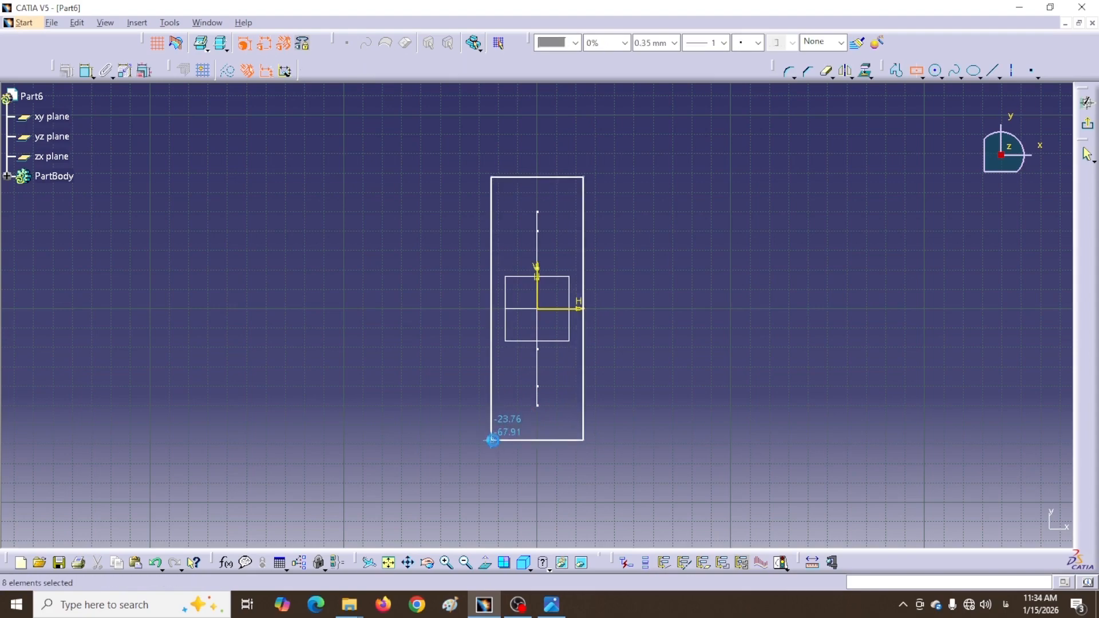
click(86, 71)
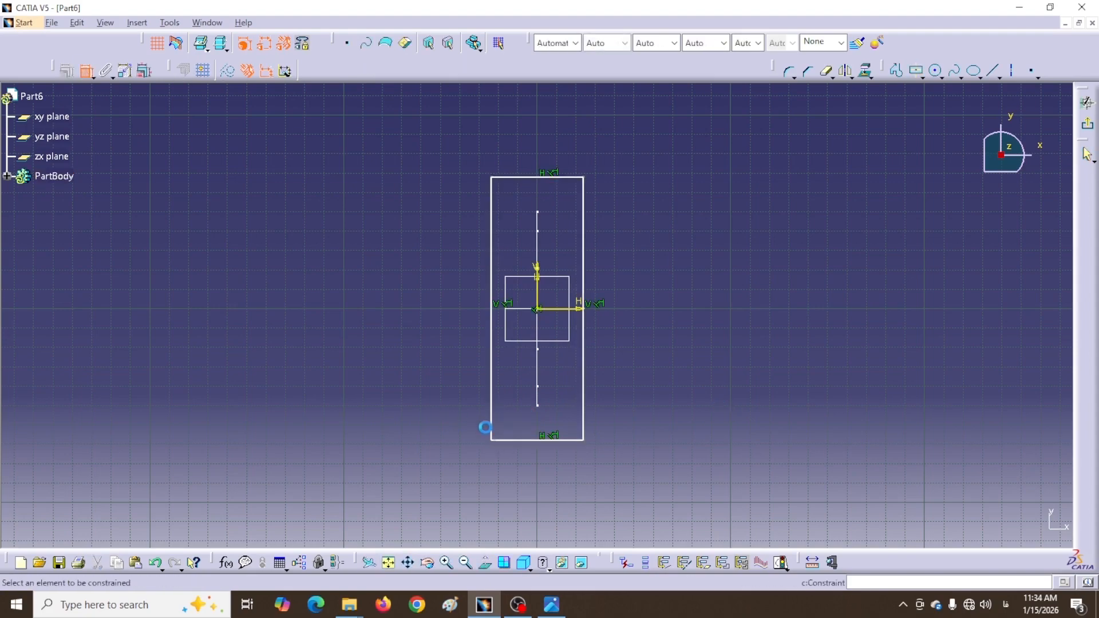
click(535, 440)
click(654, 473)
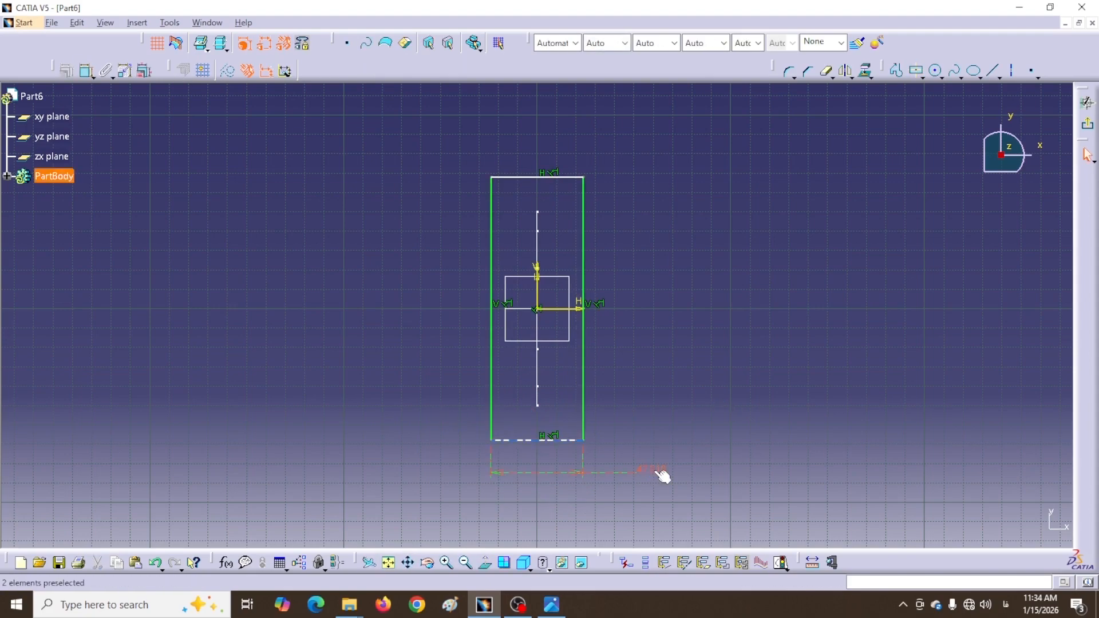
double_click(654, 473)
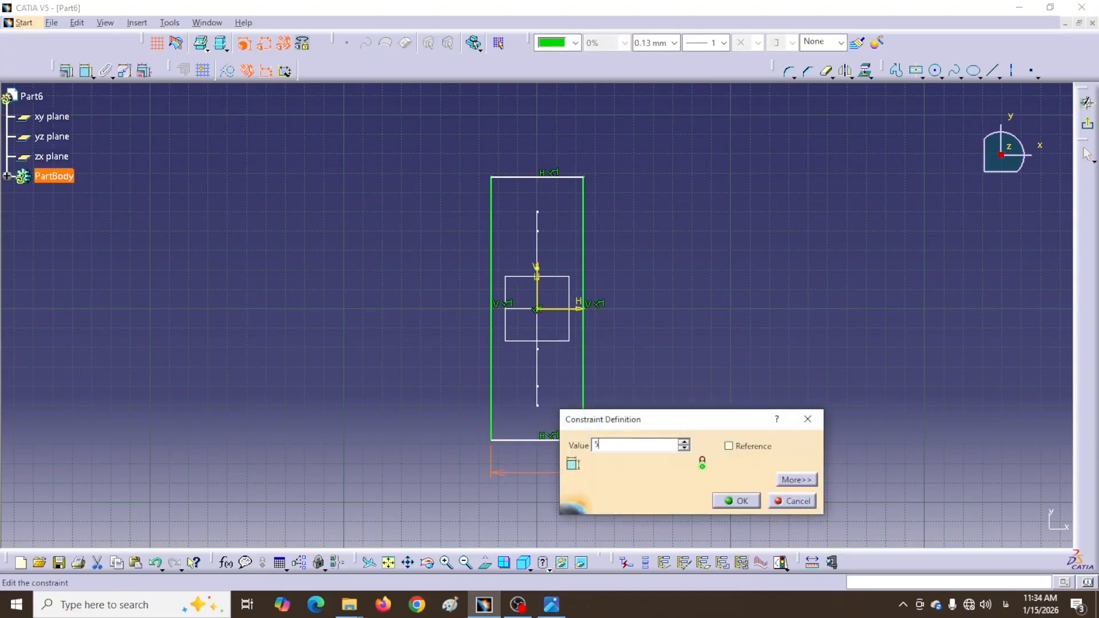
key(Return)
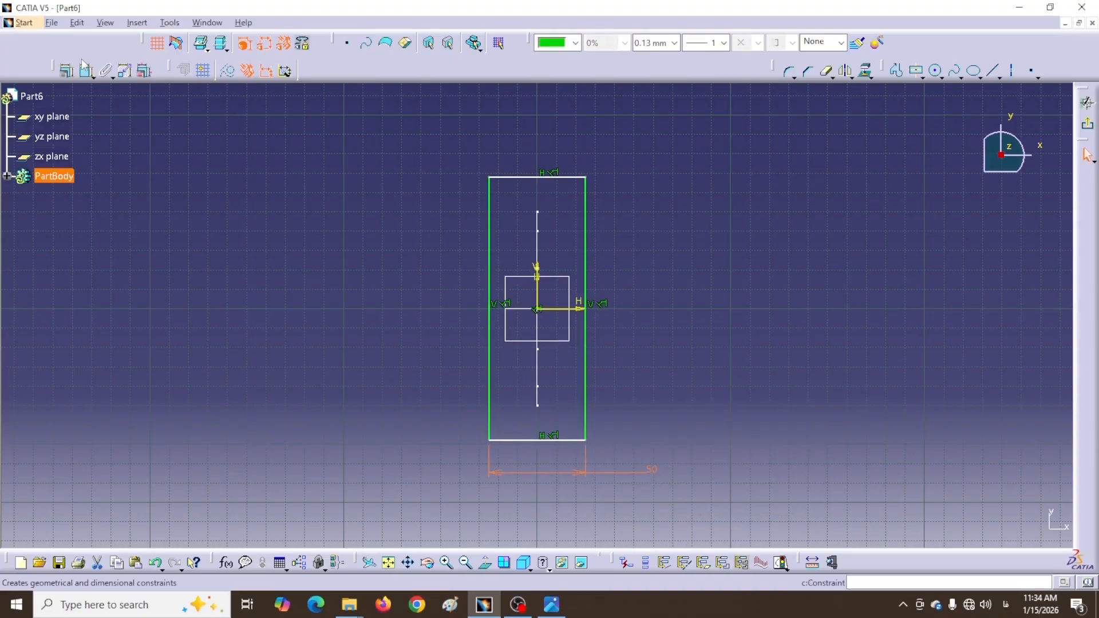
Dimension the rectangle's height to 100 mm and leave the sketch
click(86, 70)
click(489, 381)
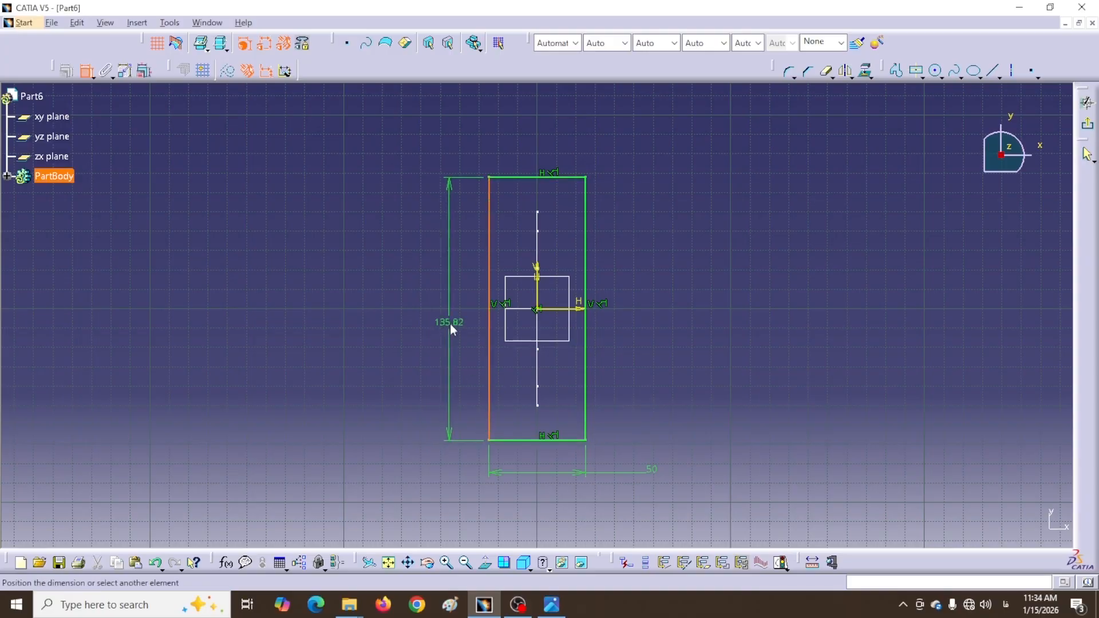
click(450, 321)
double_click(451, 324)
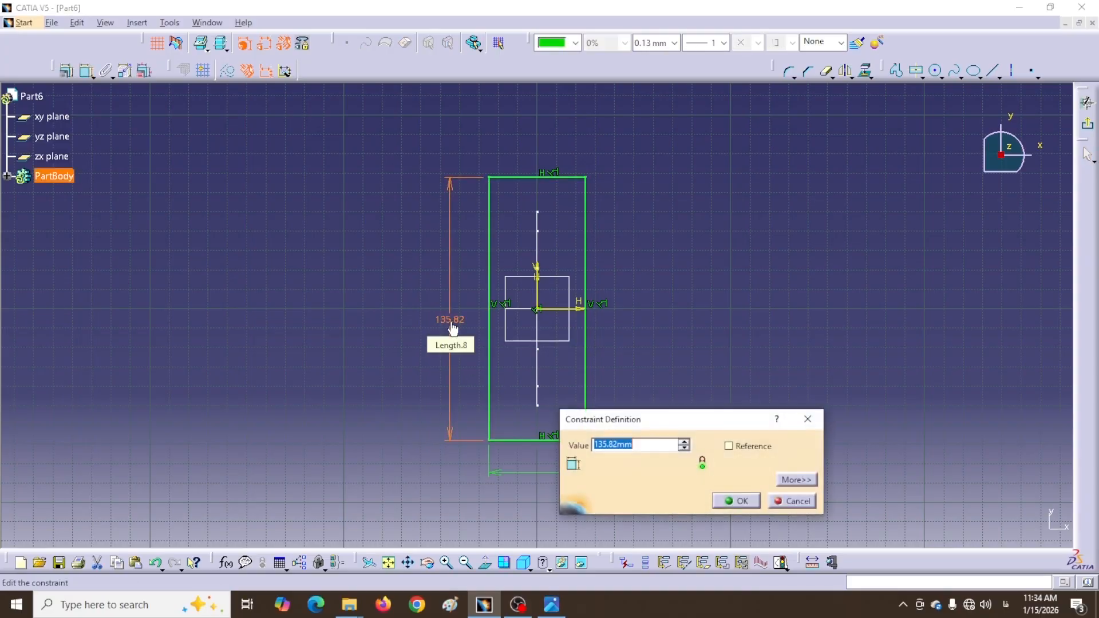
key(Return)
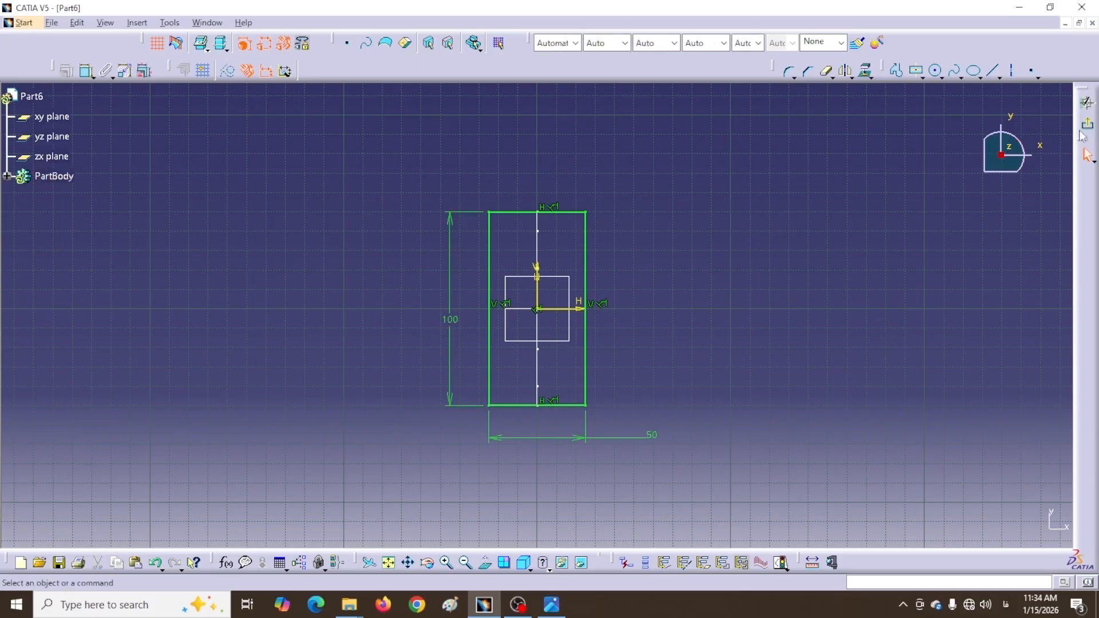
click(1086, 125)
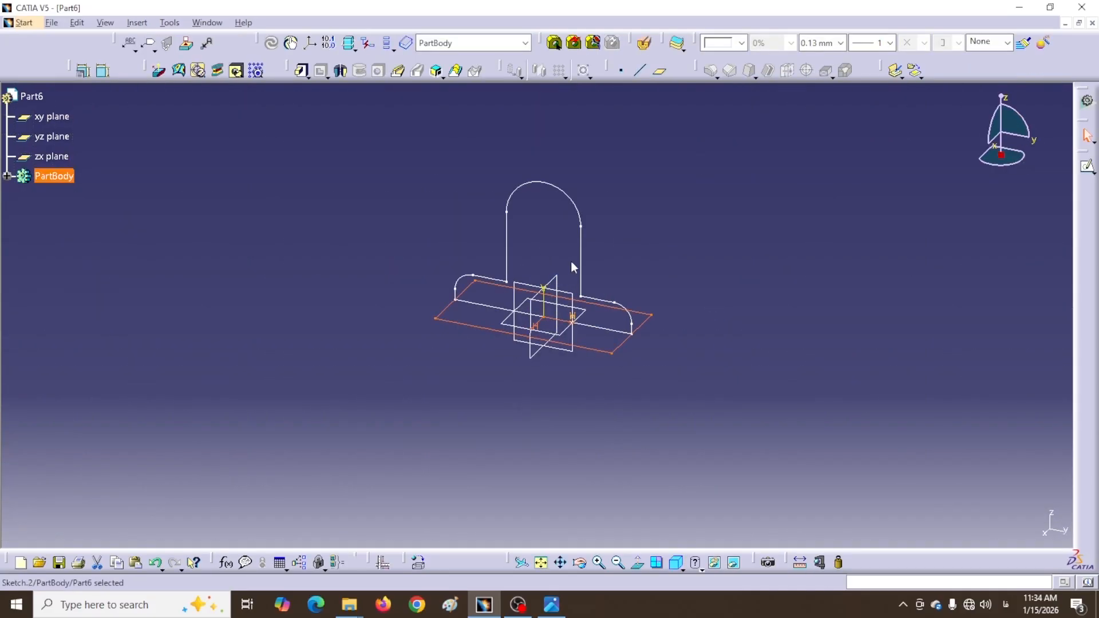
Solid Combine Sketch.2 (rectangle) with Sketch.1 (arch profile), then orbit to inspect the bracket
click(746, 378)
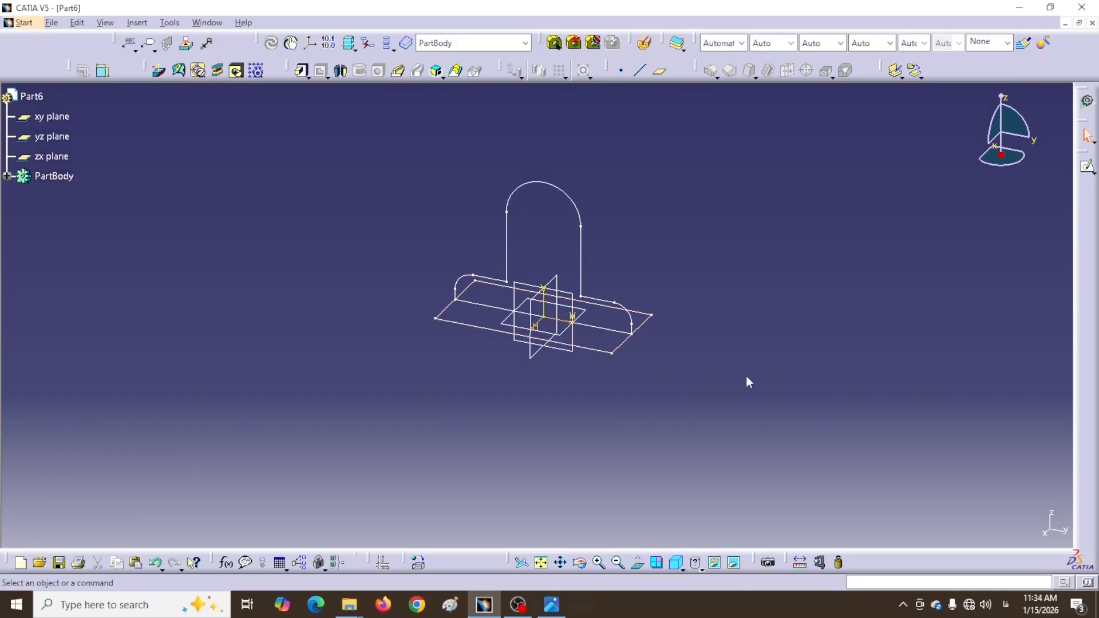
click(436, 71)
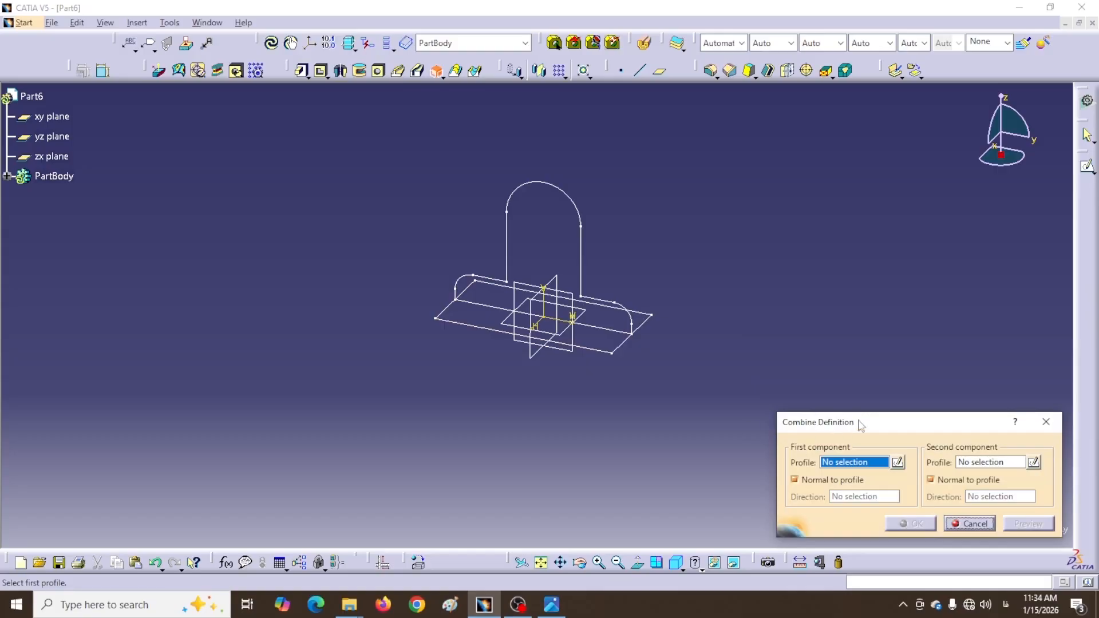
drag(860, 425, 829, 359)
click(618, 349)
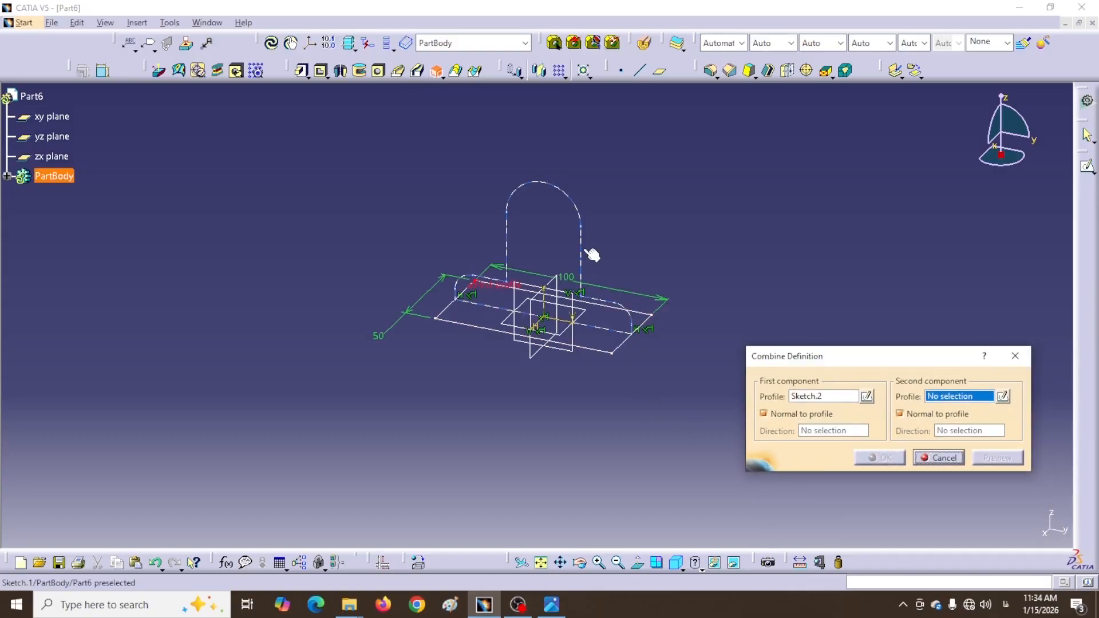
click(581, 264)
click(880, 458)
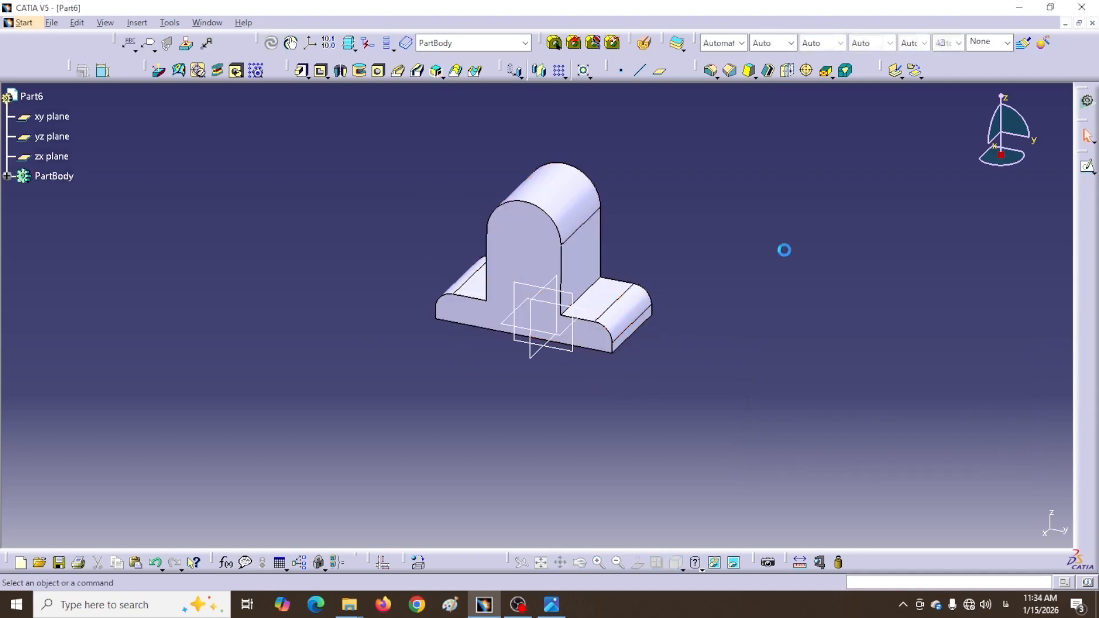
middle_drag(780, 248, 731, 299)
middle_drag(637, 233, 667, 297)
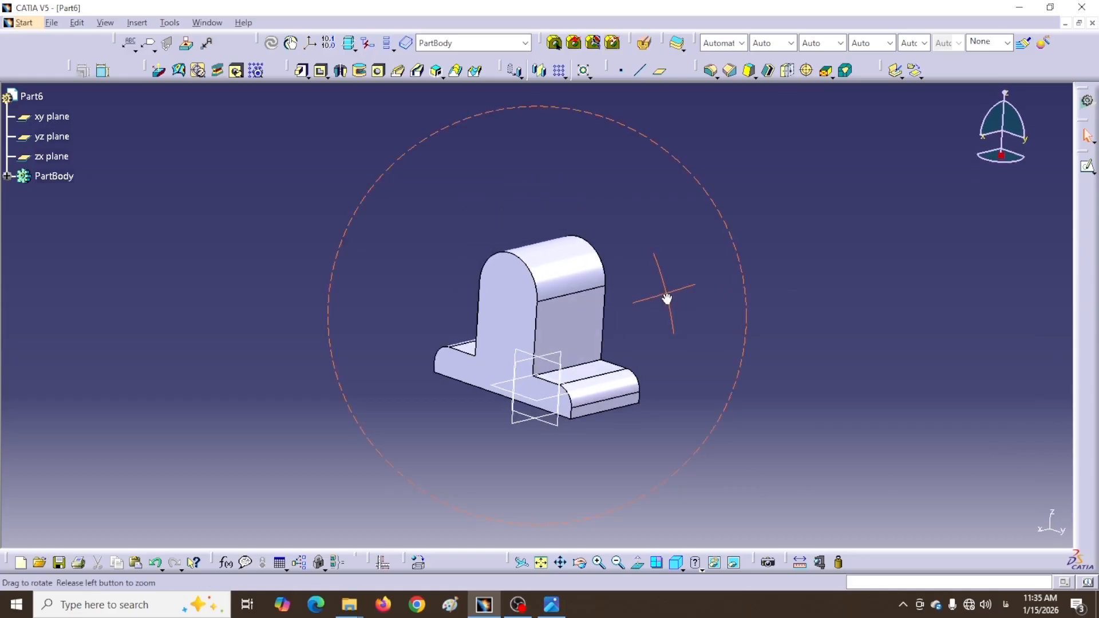